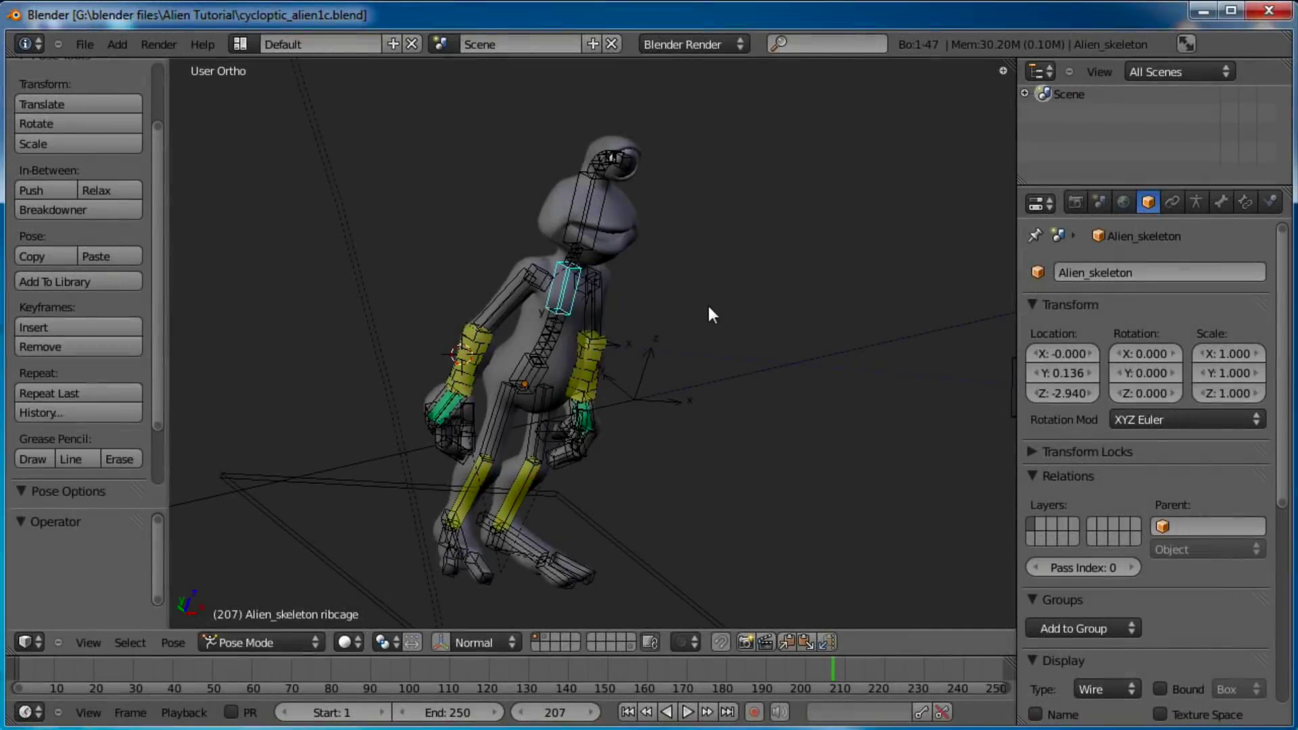
Examine the rigged alien from several angles and in front view, focusing on its head and upper body.
middle_drag(707, 303, 652, 368)
scroll(699, 368, up, 2)
middle_drag(365, 450, 434, 461)
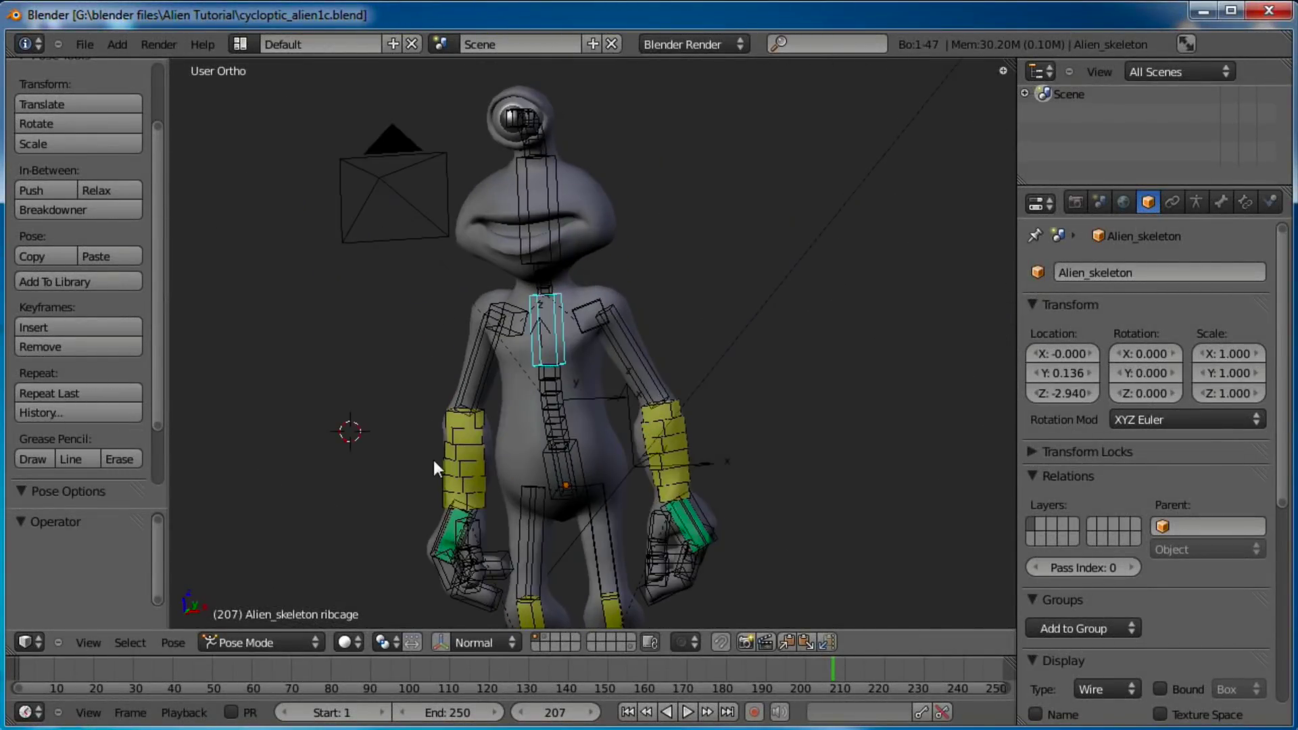
key(KP_1)
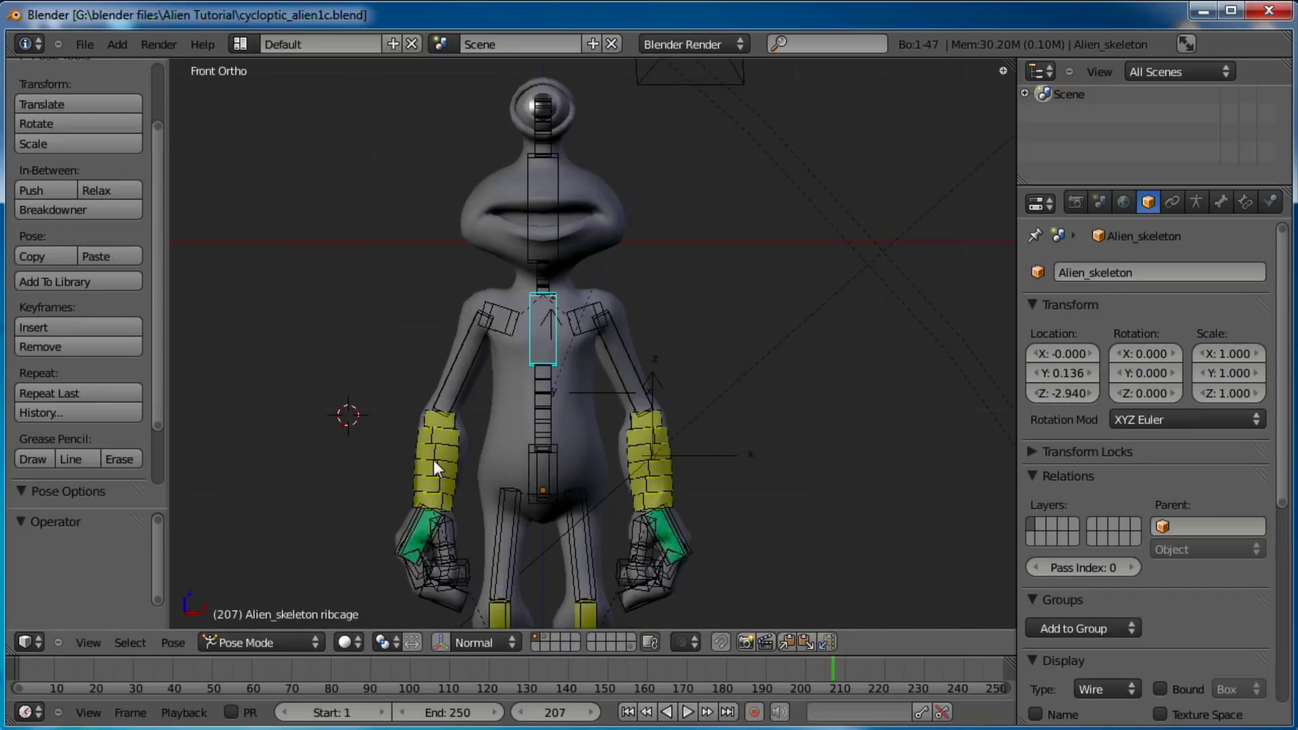
shift+middle_drag(642, 258, 676, 425)
scroll(653, 382, up, 3)
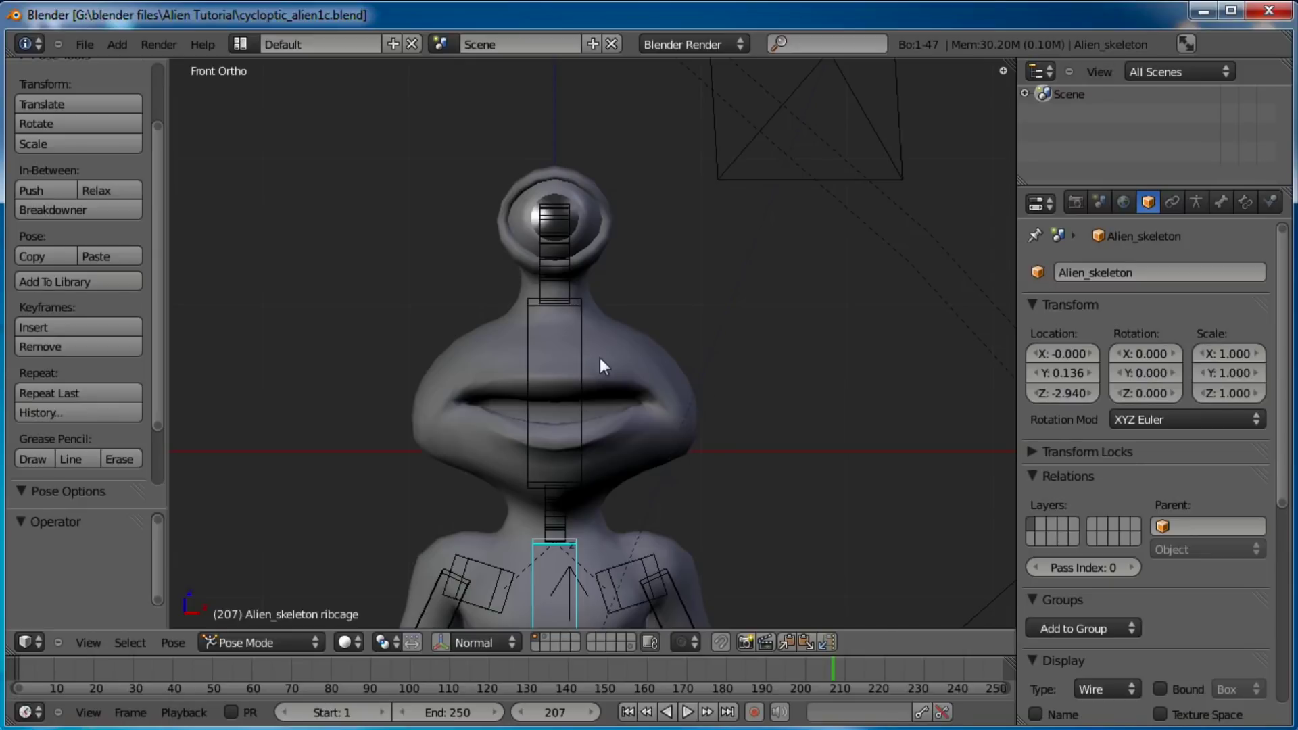
scroll(598, 358, down, 2)
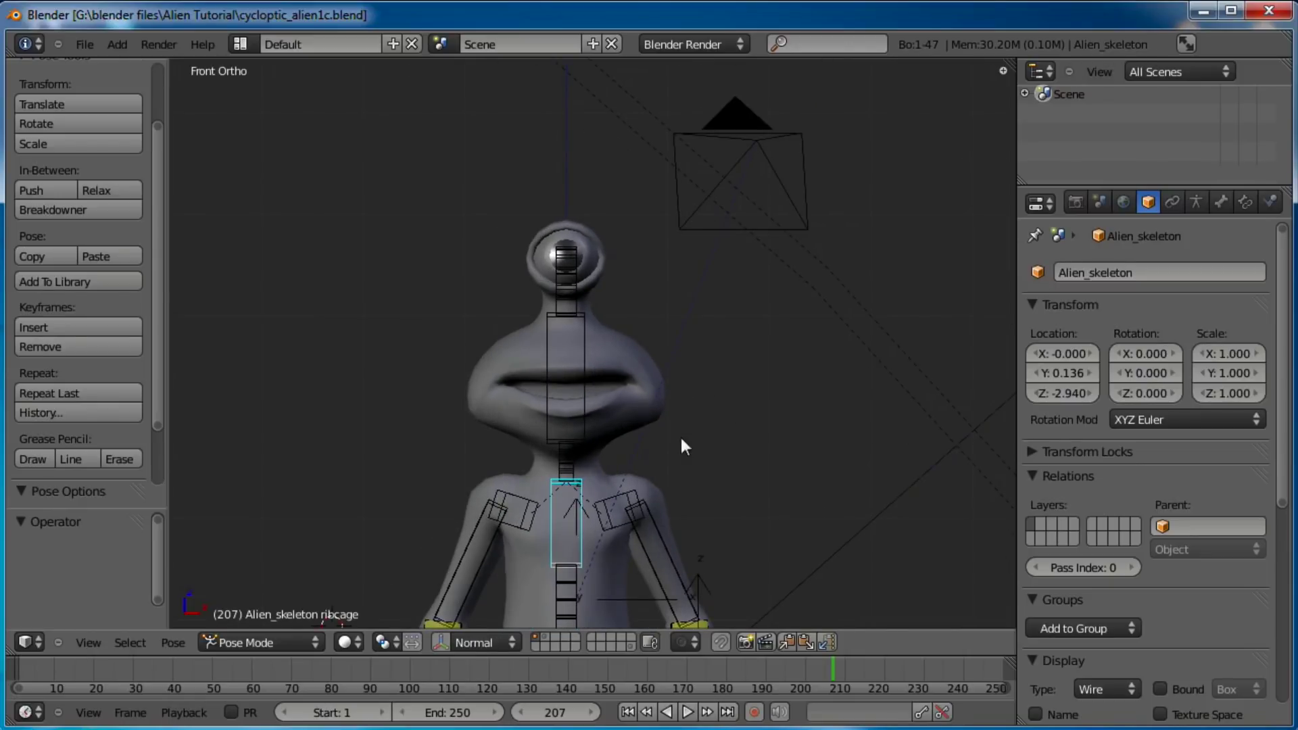
scroll(708, 451, down, 1)
middle_drag(569, 411, 611, 426)
key(KP_1)
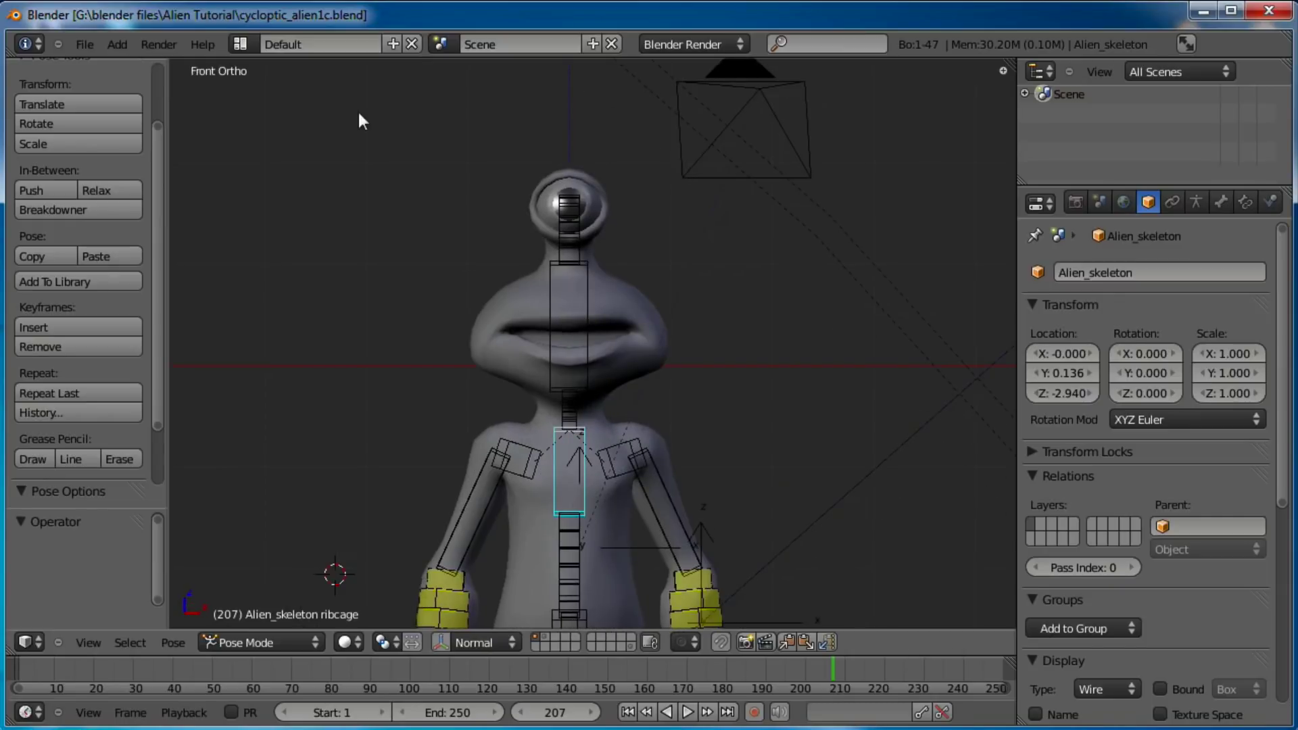
scroll(561, 294, up, 2)
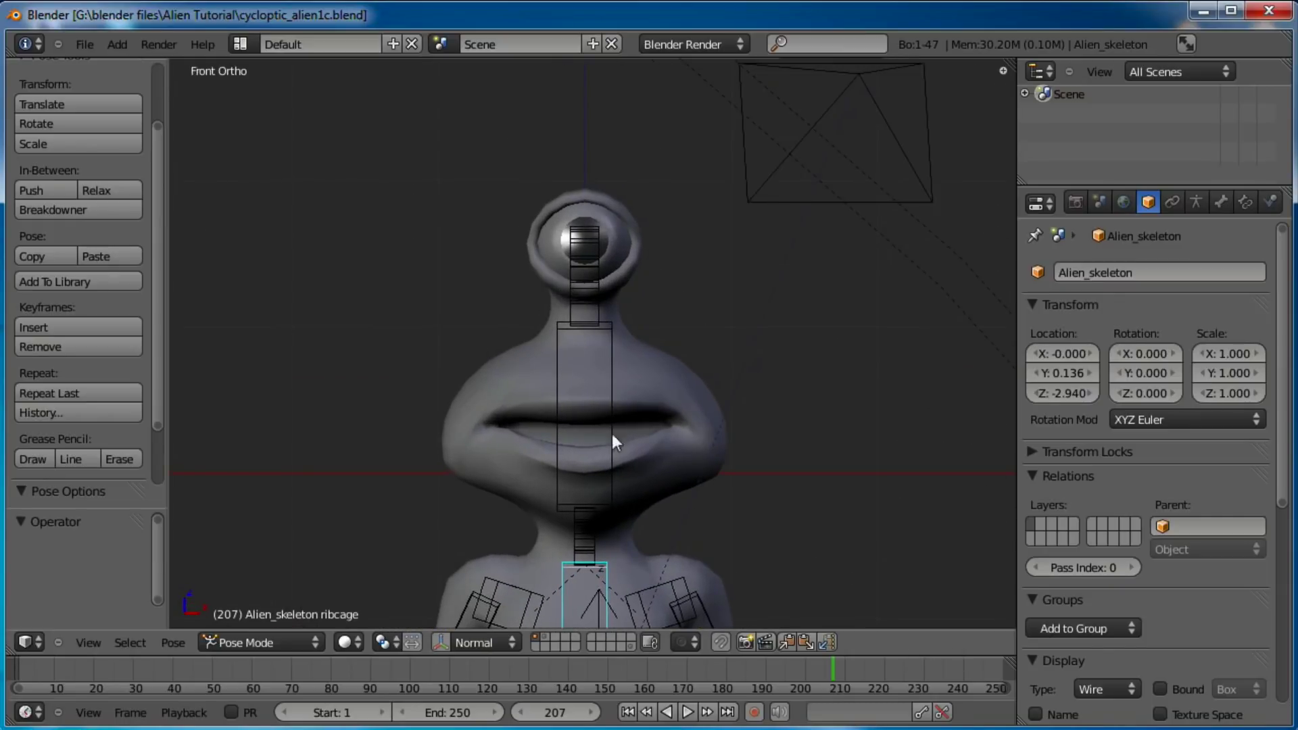
Append the Scene data from facial_rig.blend in the G:\blender files\tutorials folder to the current file.
click(95, 43)
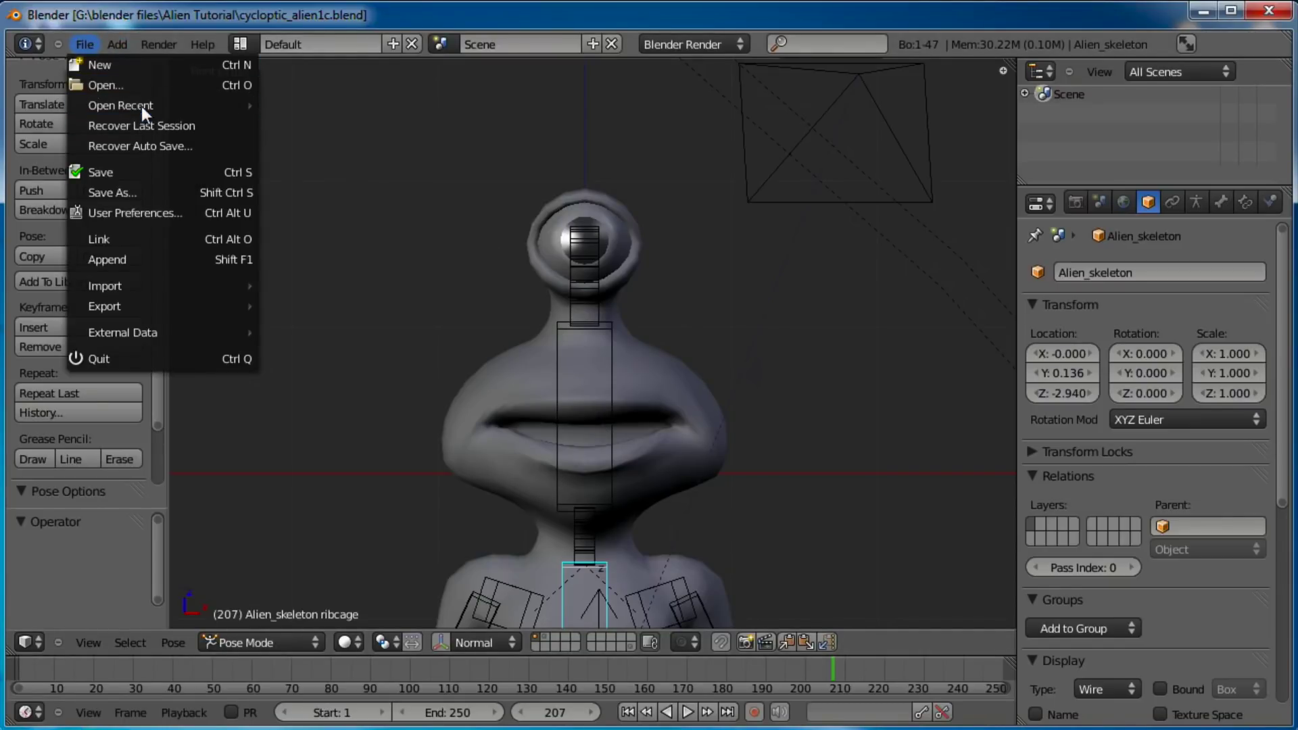
click(83, 40)
click(121, 257)
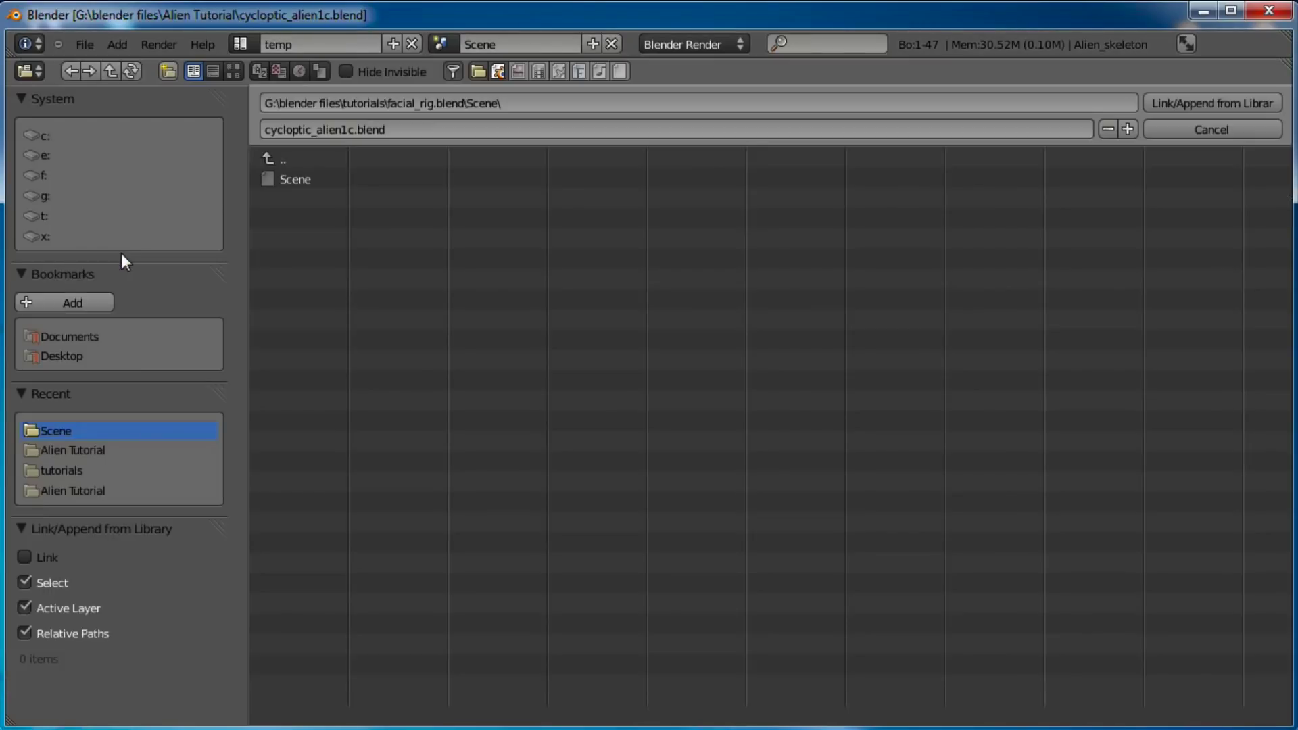
click(295, 157)
click(294, 157)
click(295, 158)
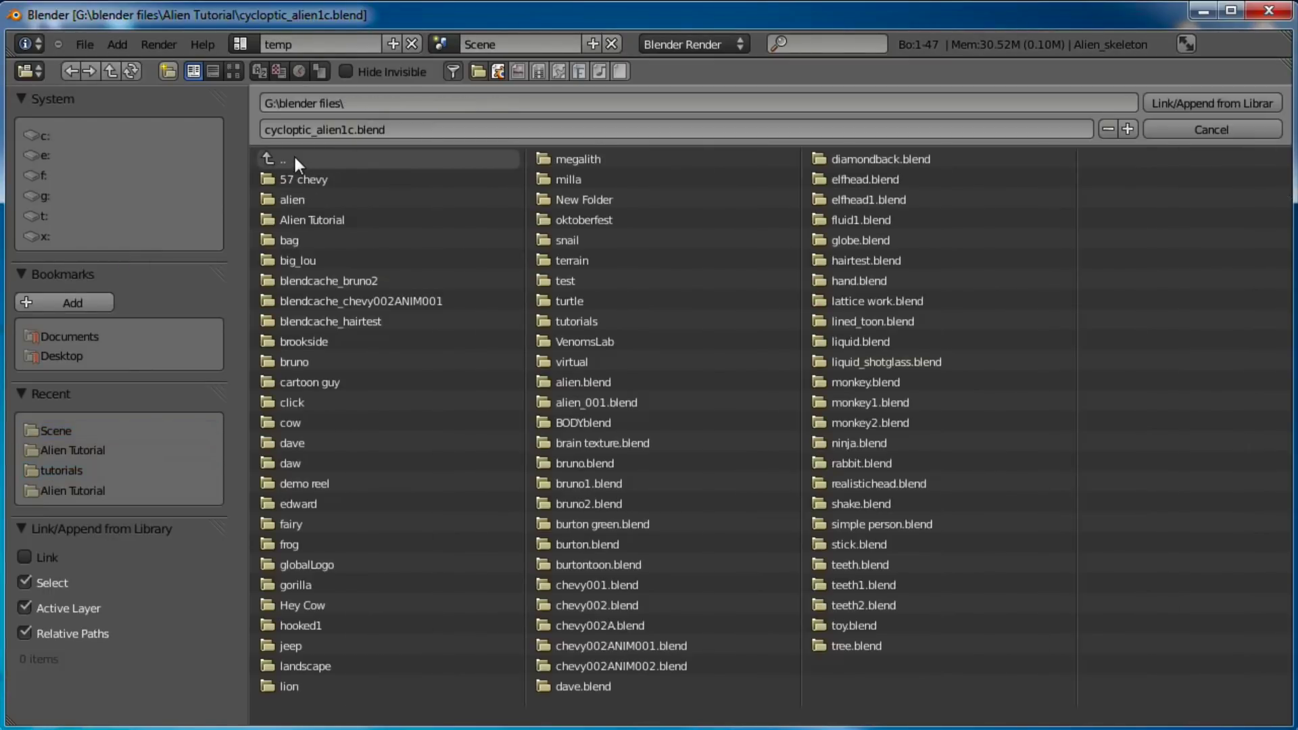
click(622, 318)
click(334, 200)
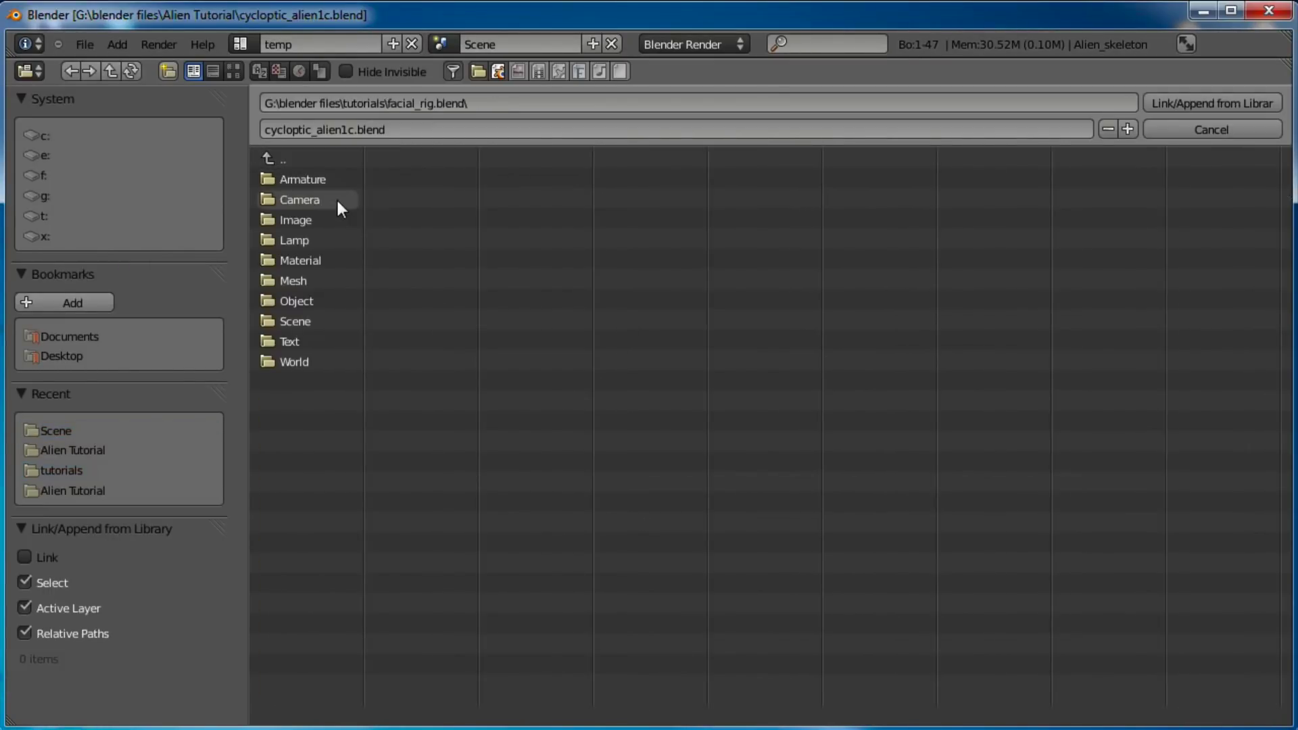
click(318, 323)
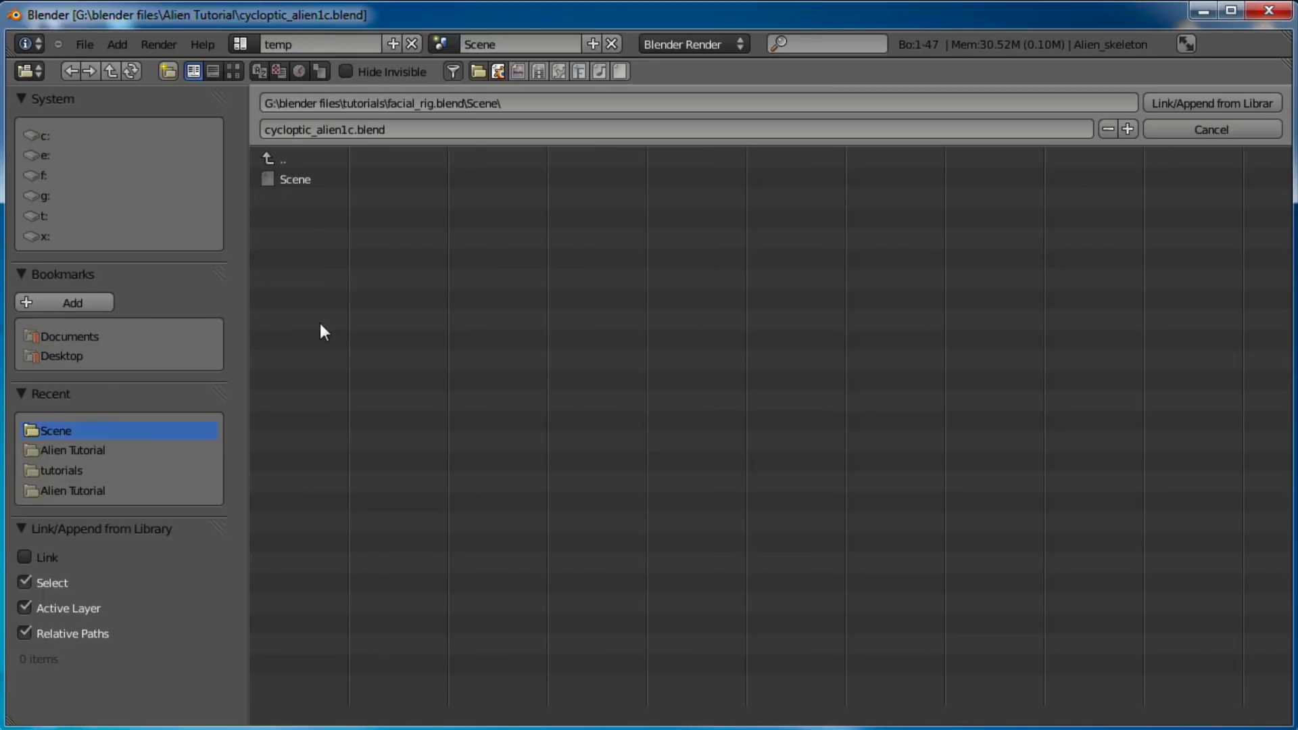
click(305, 180)
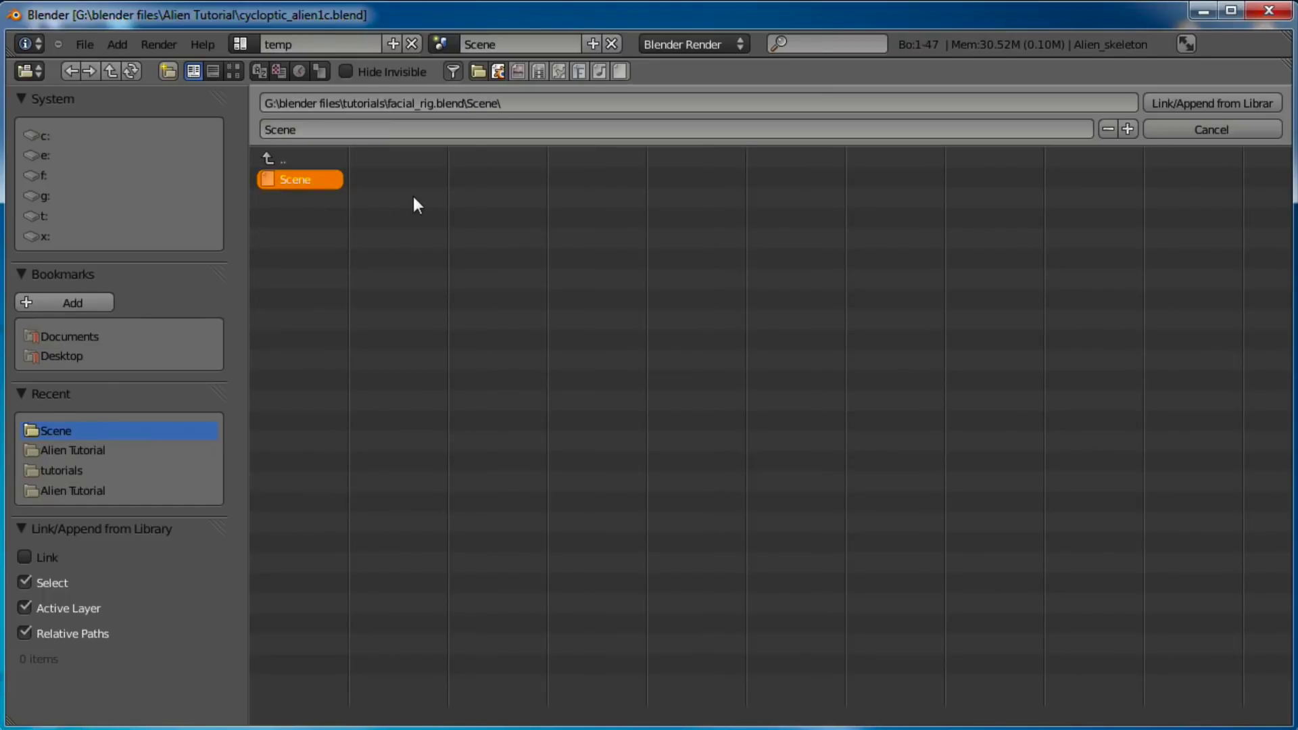
click(1191, 104)
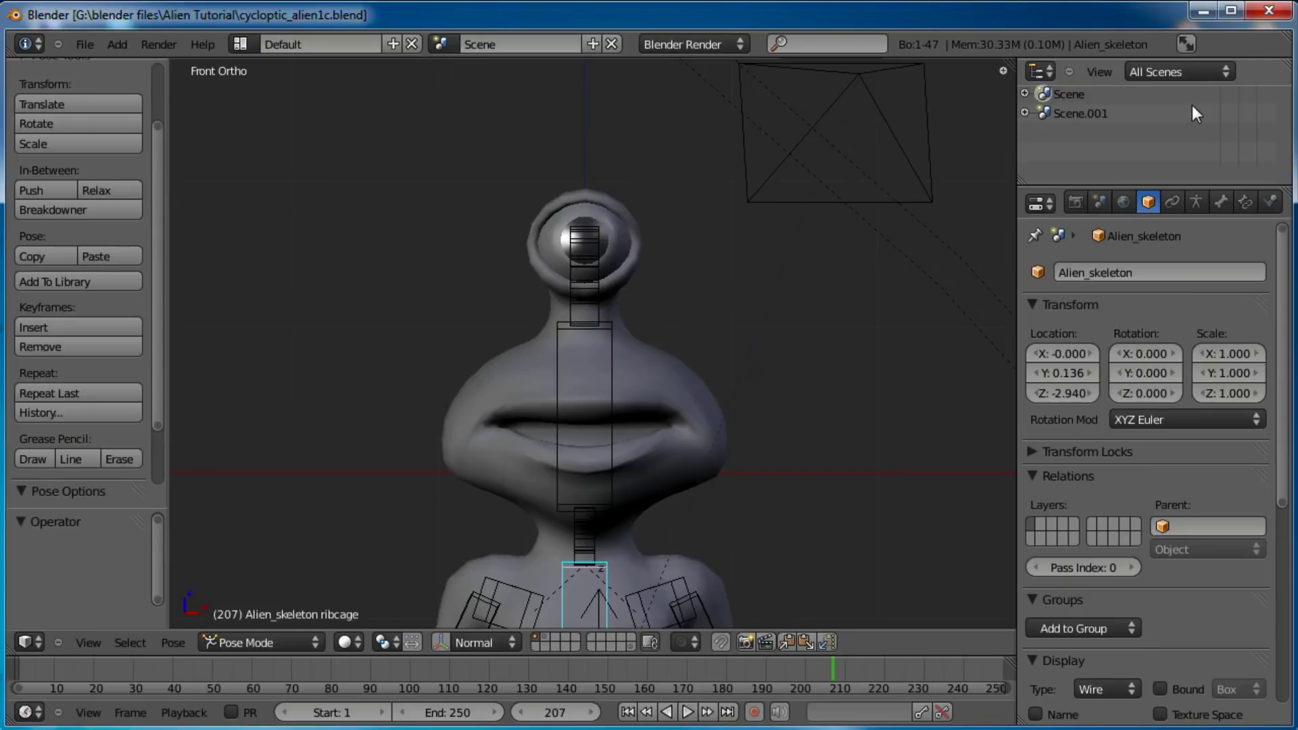
Switch to Scene.001 and clear the pose rotation and pose location of all bones in the facial armature.
click(439, 40)
click(461, 95)
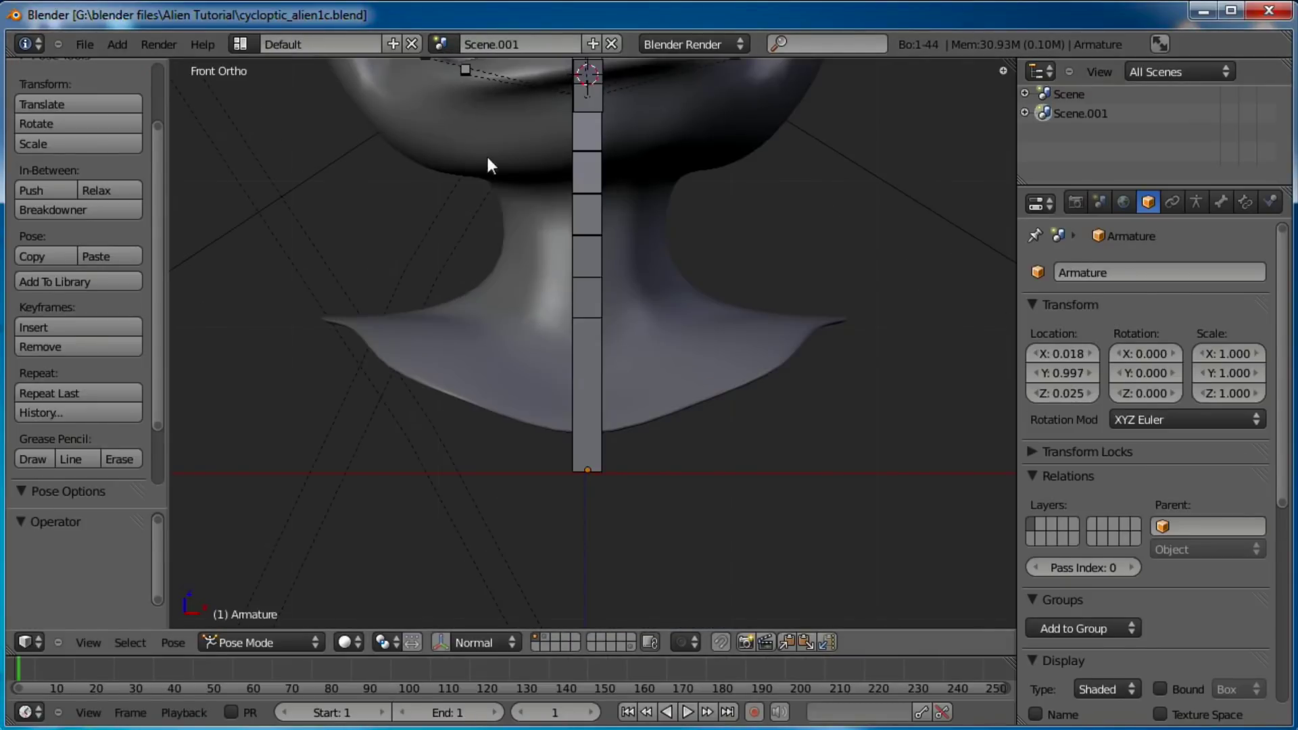
right_click(587, 249)
key(a)
key(a)
key(a)
key(a)
key(alt+r)
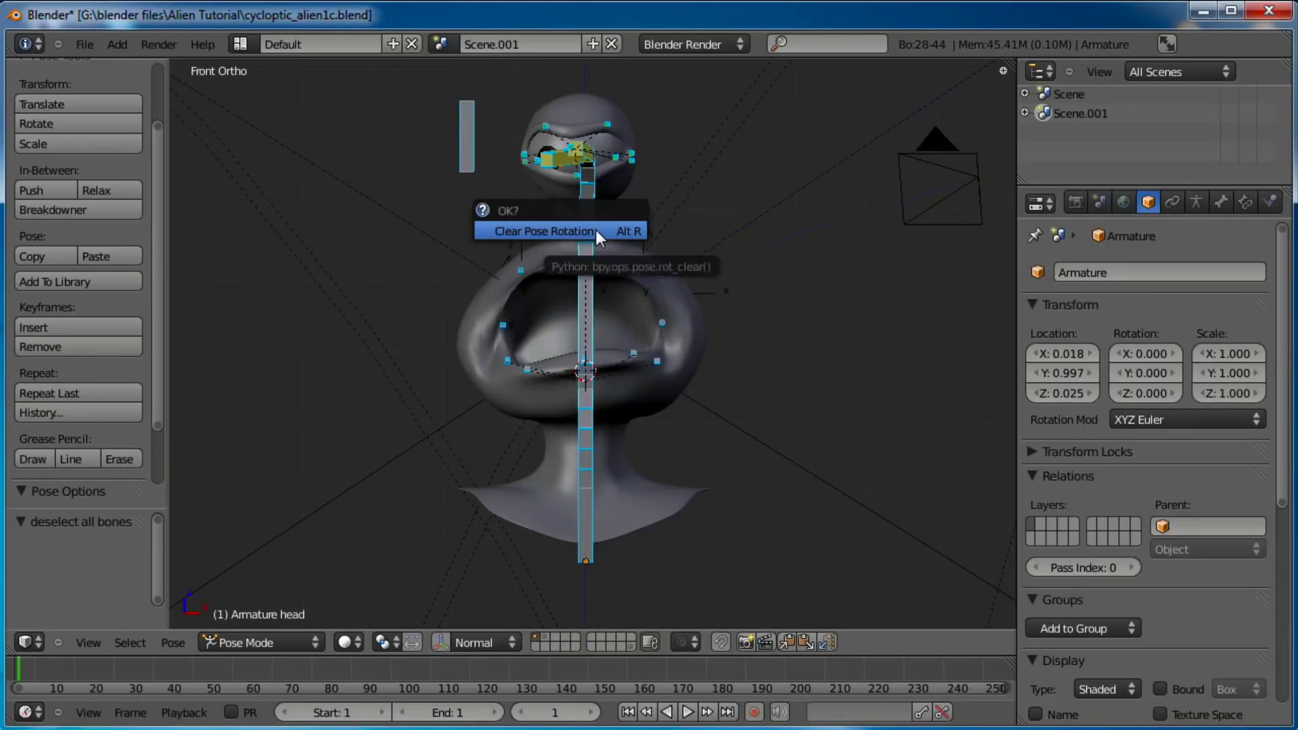
click(595, 230)
key(alt+g)
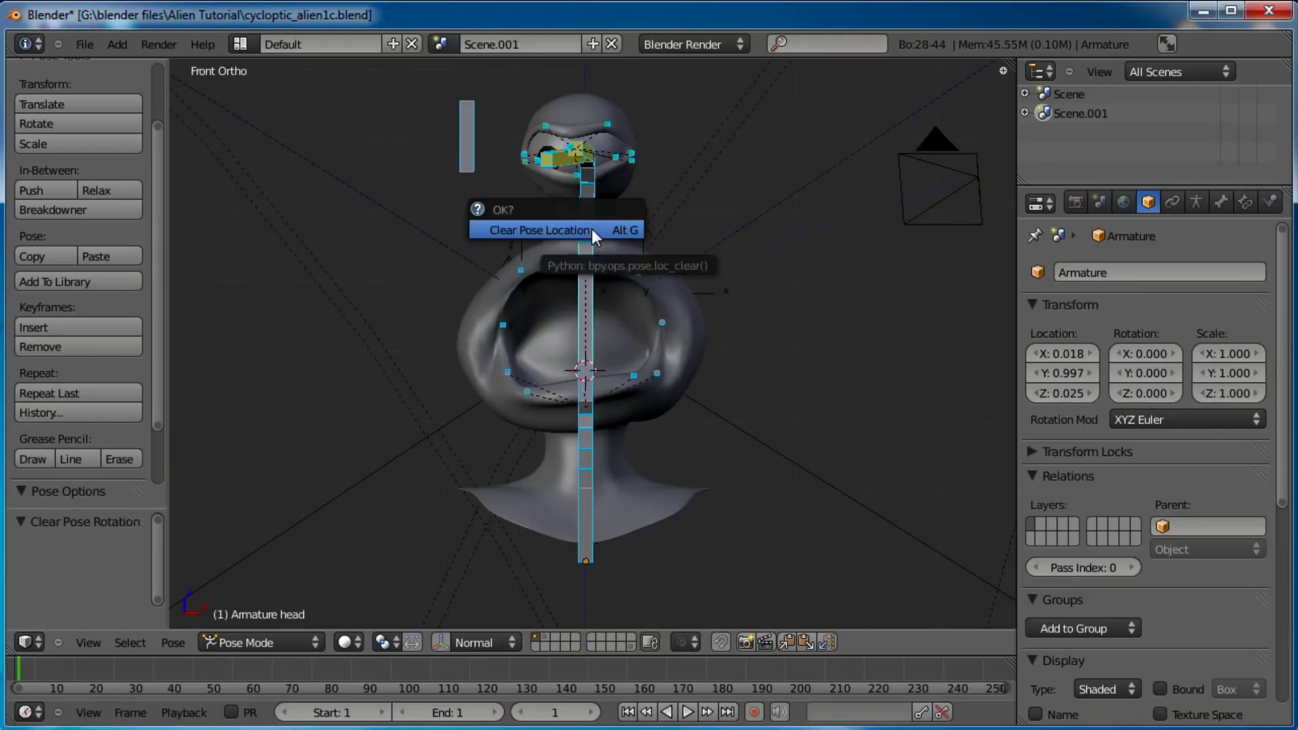
click(592, 231)
Link the facial armature to the original Scene from Object Mode and delete Scene.001.
middle_drag(591, 228, 582, 362)
click(262, 639)
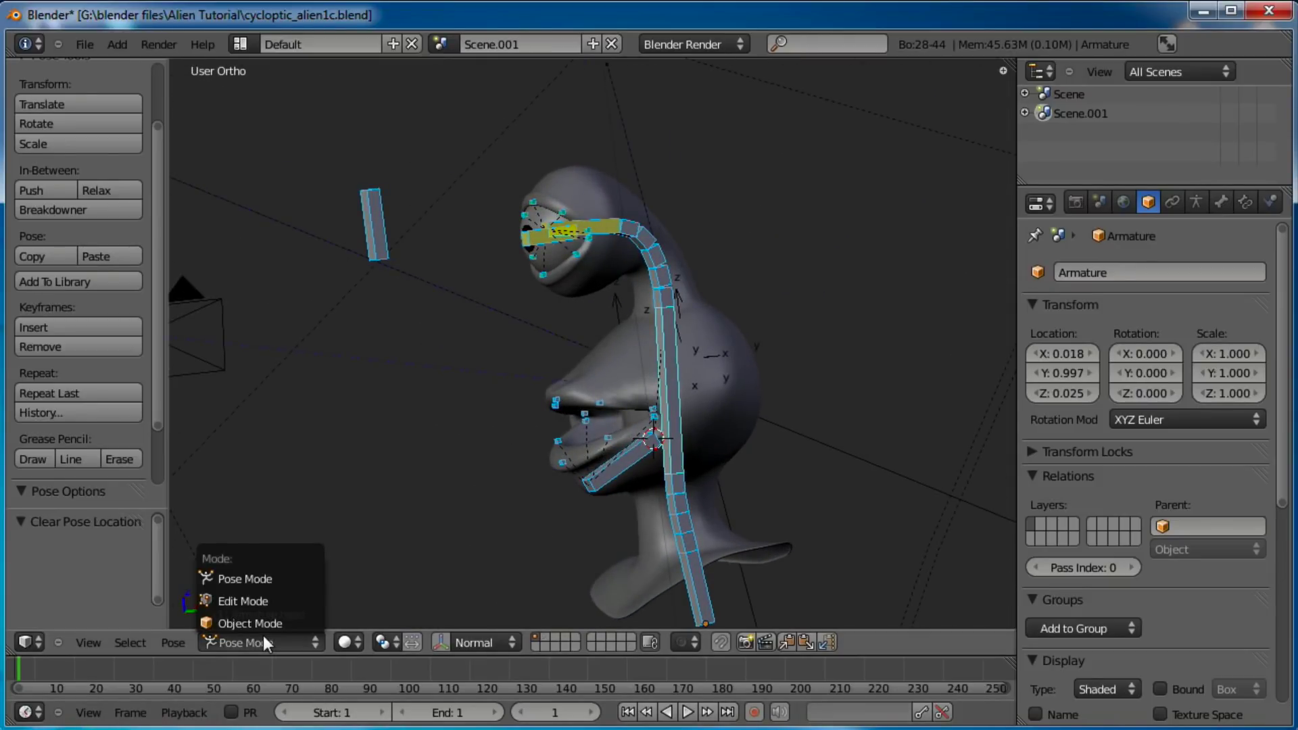
click(263, 622)
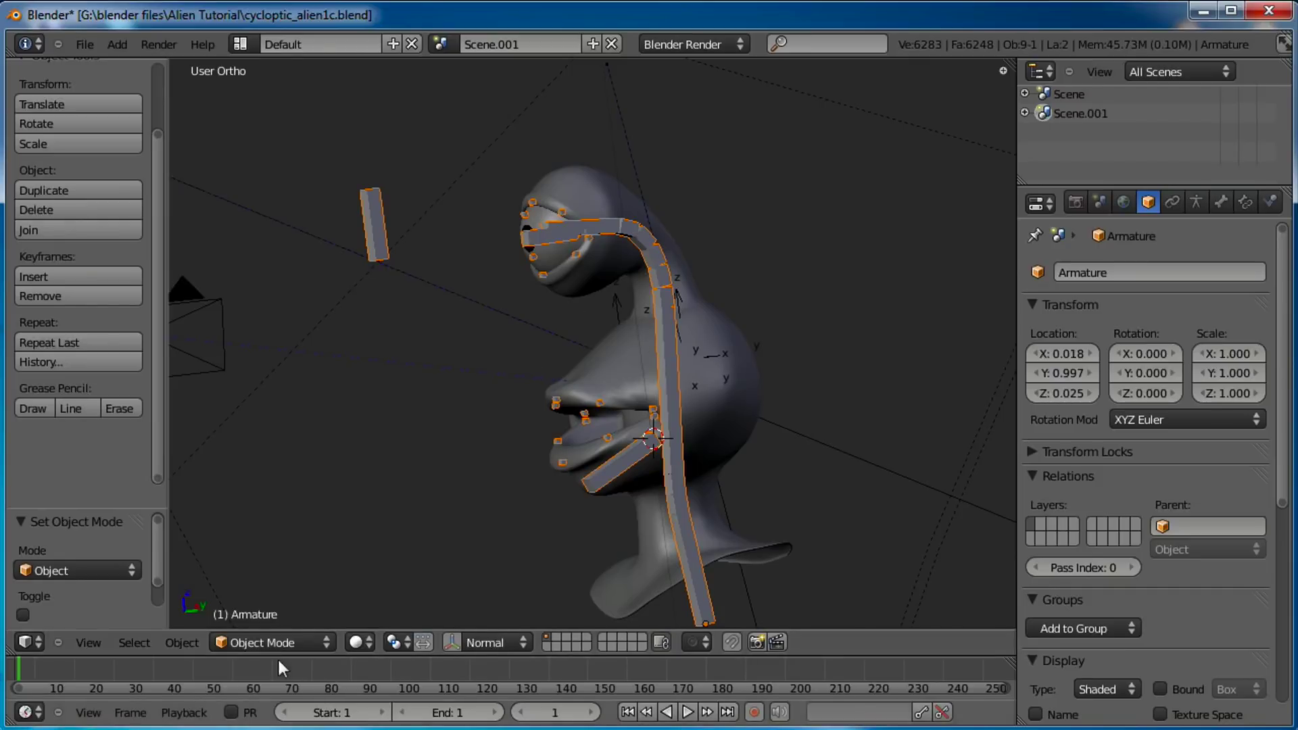
click(181, 641)
mouse_move(246, 328)
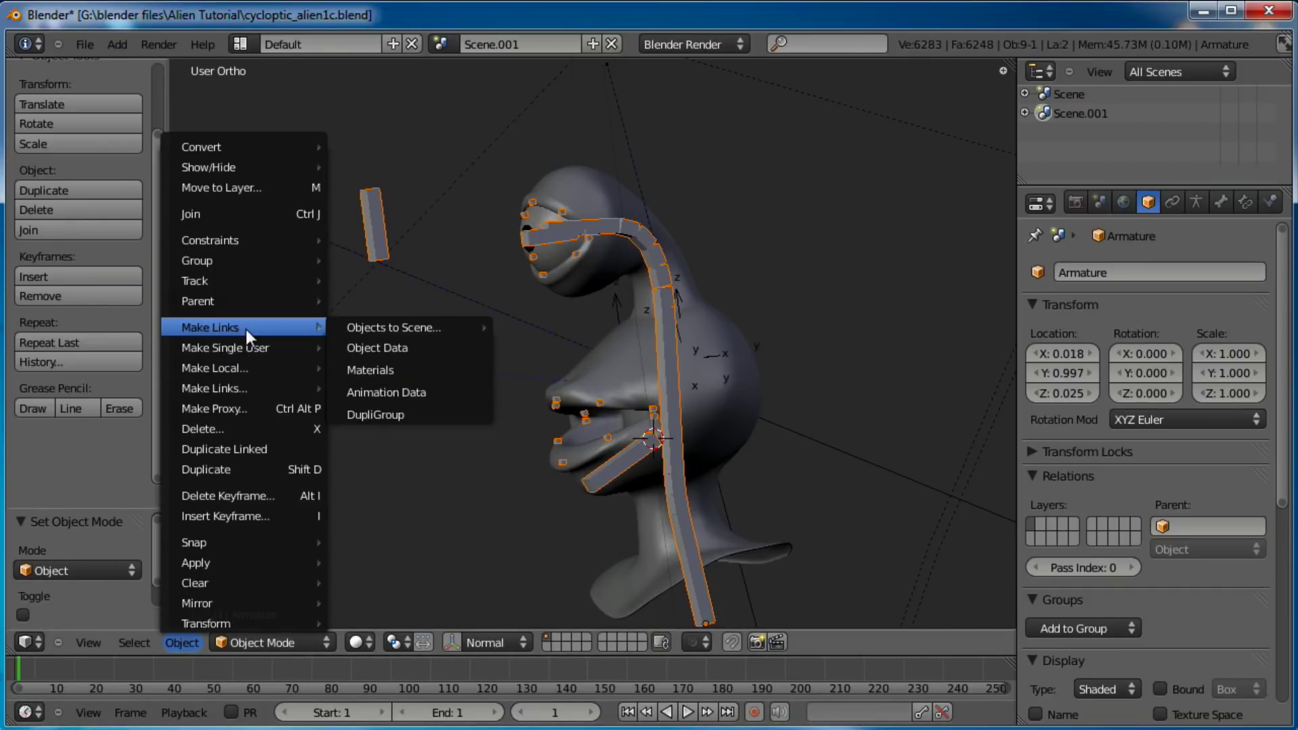
mouse_move(396, 327)
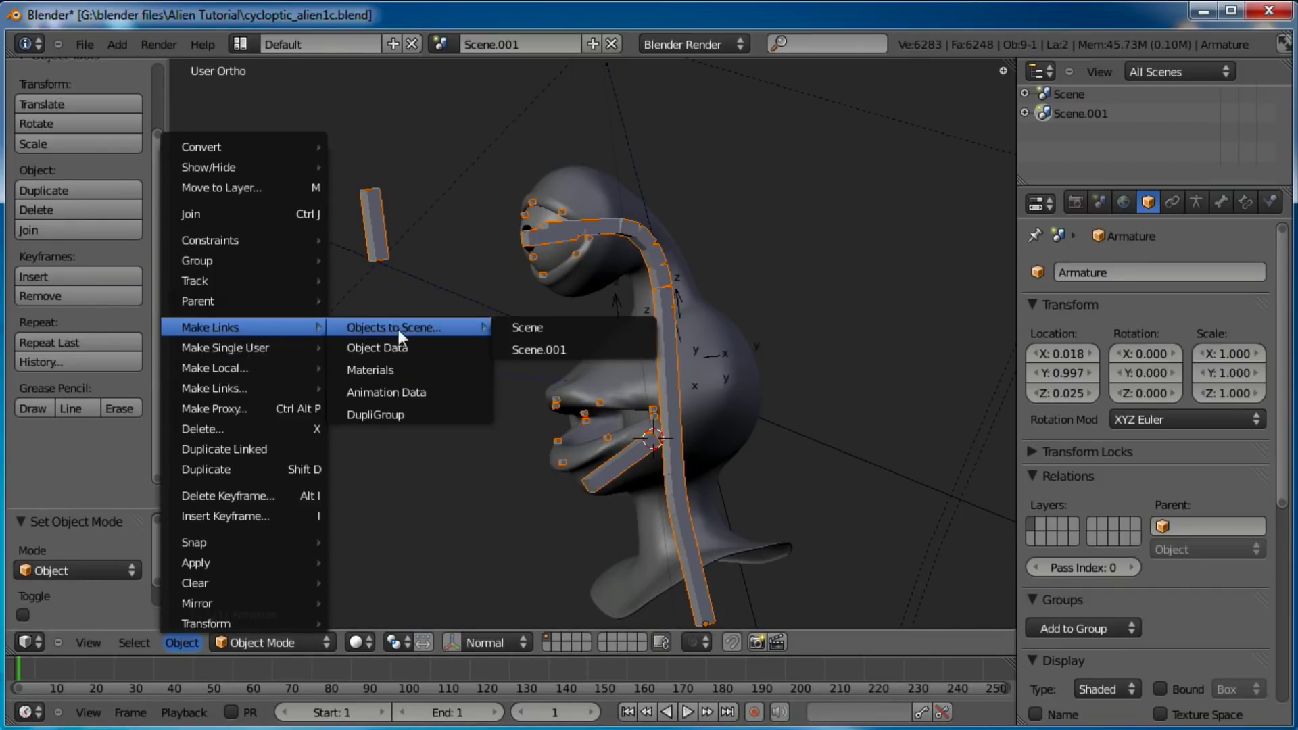
click(508, 330)
click(612, 43)
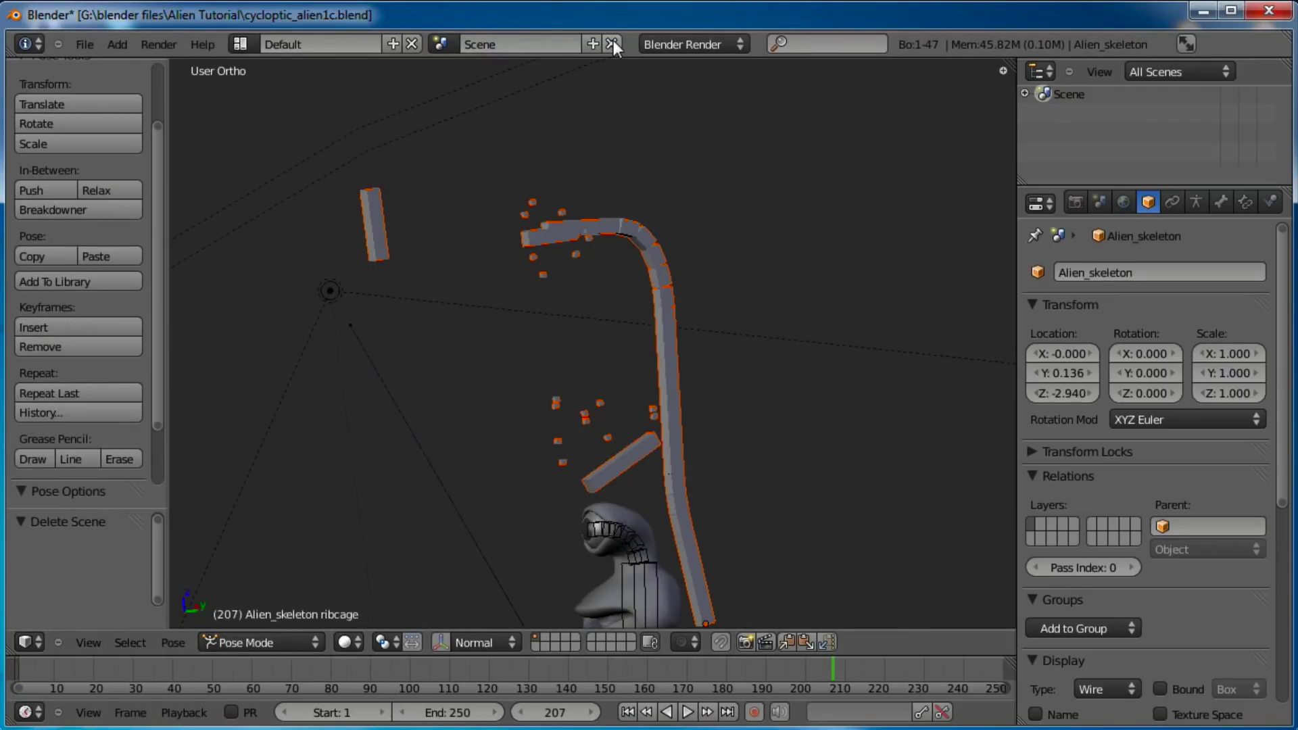
Select the facial armature, scale it to about 0.685 and move it down near the alien's head in side view.
key(KP_1)
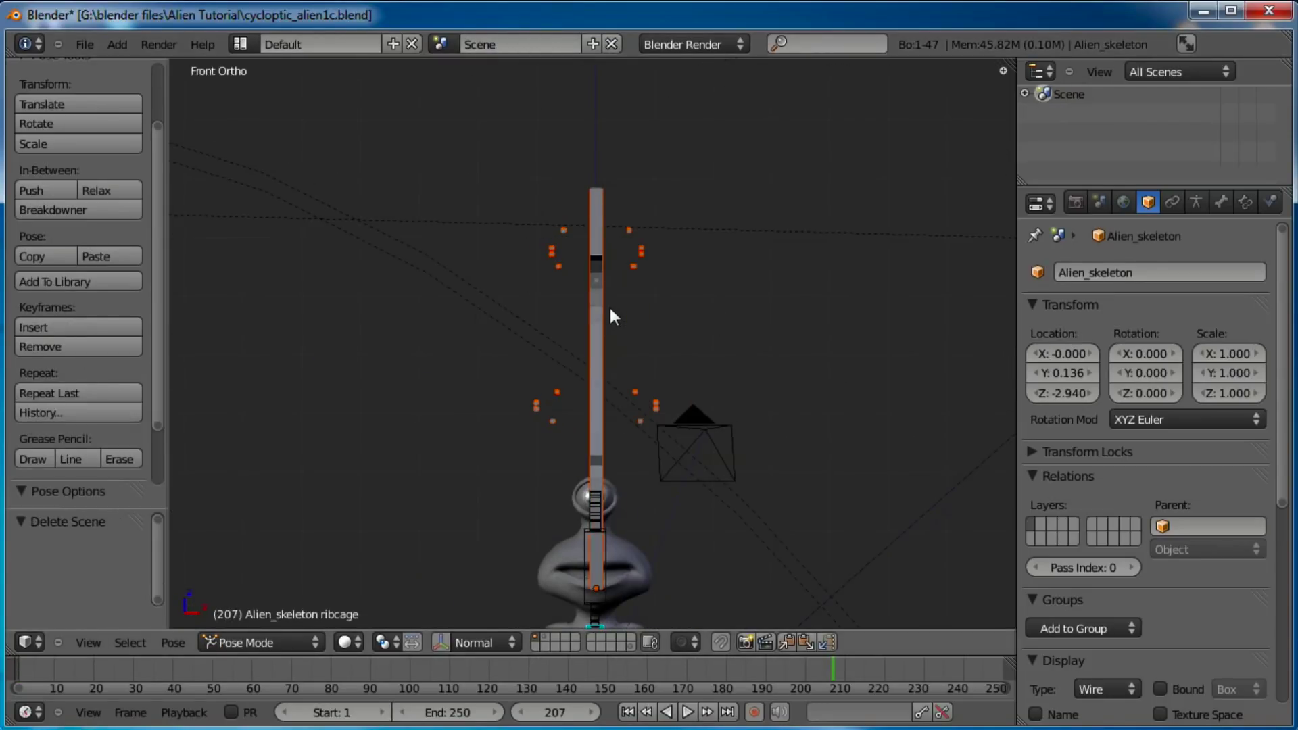
shift+scroll(617, 301, down, 3)
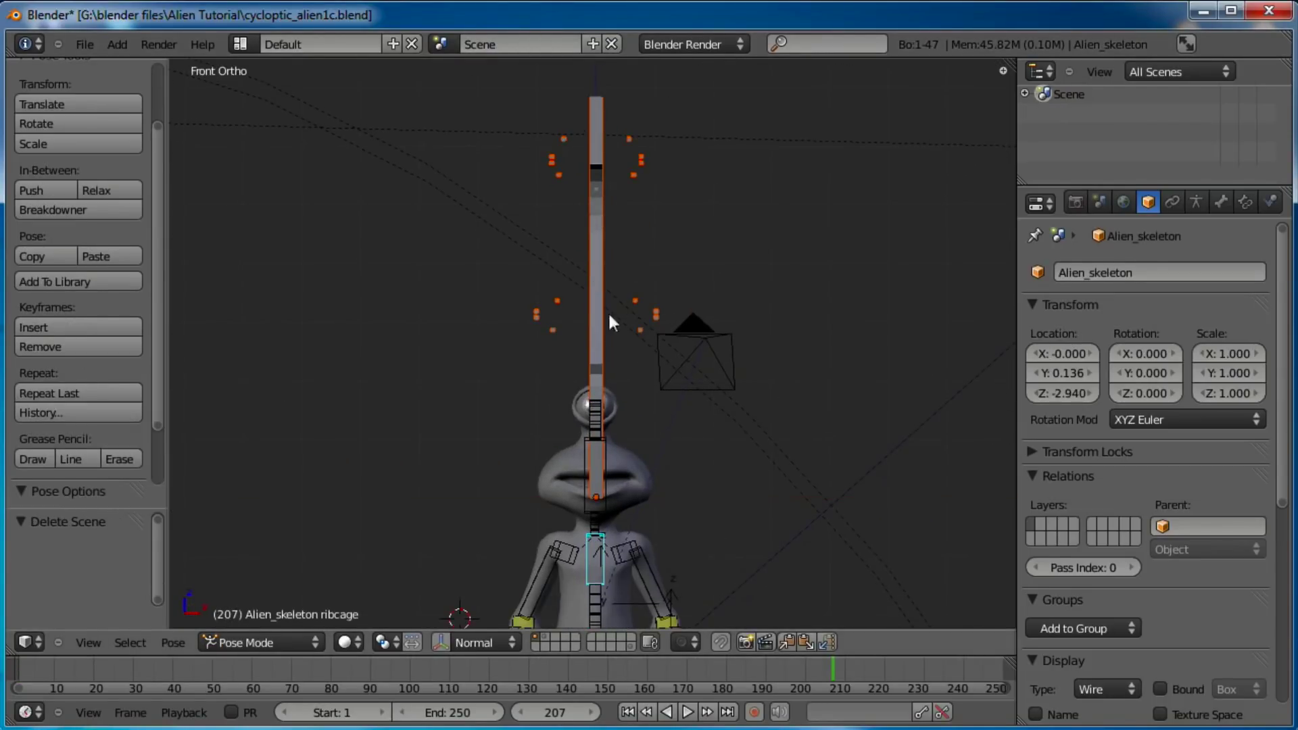
key(KP_3)
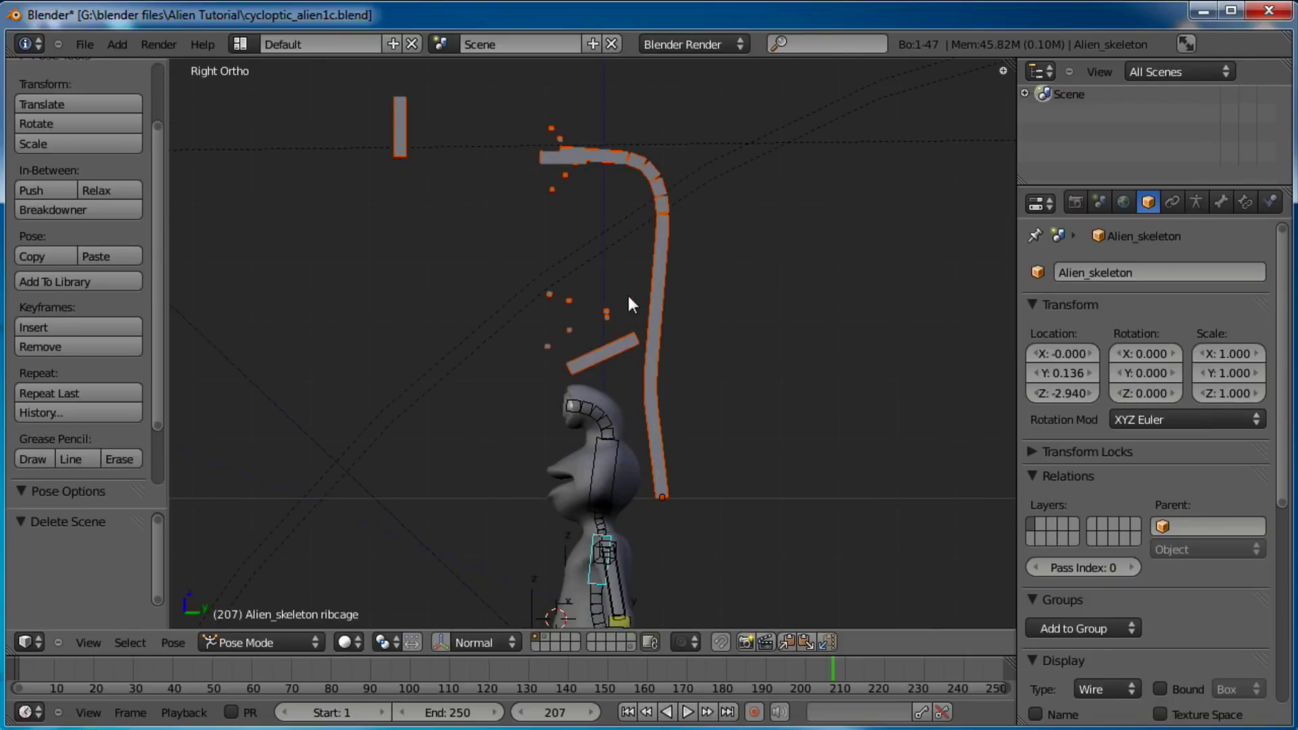
shift+middle_drag(682, 319, 704, 248)
key(s)
right_click(764, 182)
right_click(662, 224)
key(s)
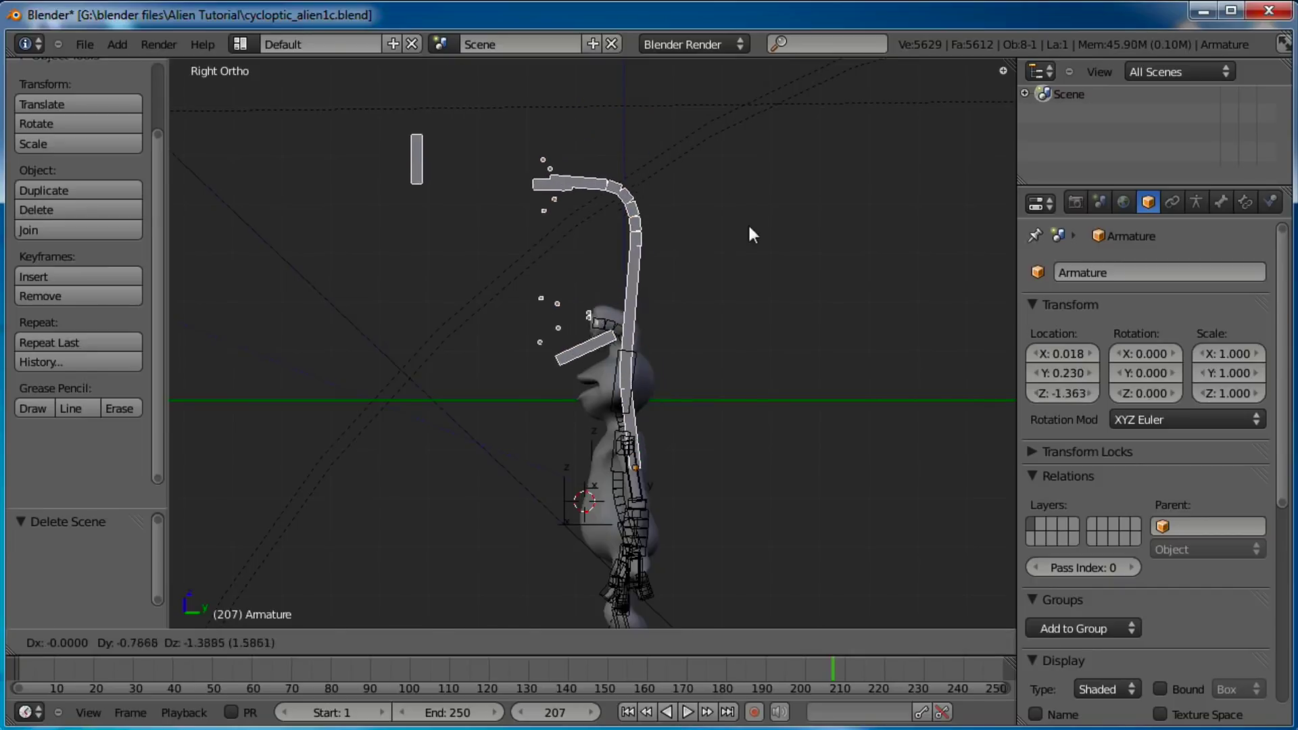
click(711, 306)
key(g)
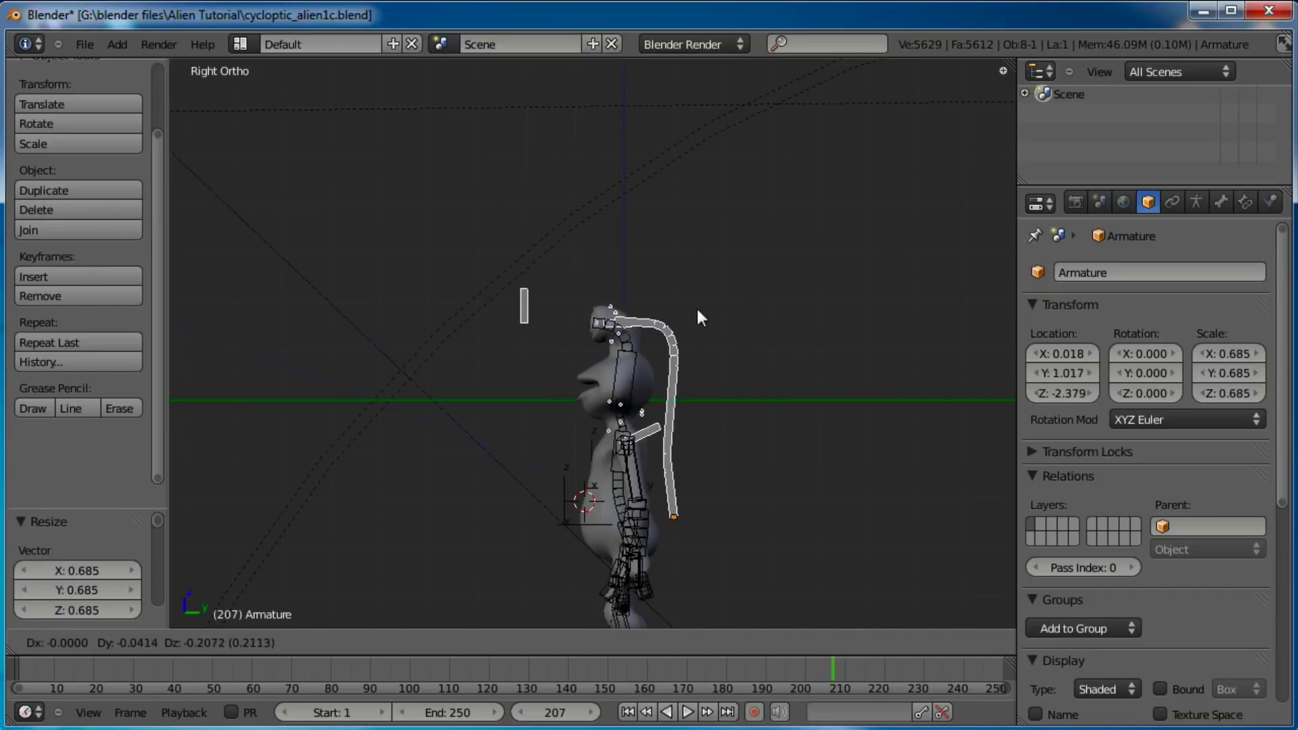
click(695, 307)
Fine-tune the facial armature's fit in side view, reducing its scale to about 0.625 and lining up its eye end with the alien's eye.
scroll(739, 307, up, 3)
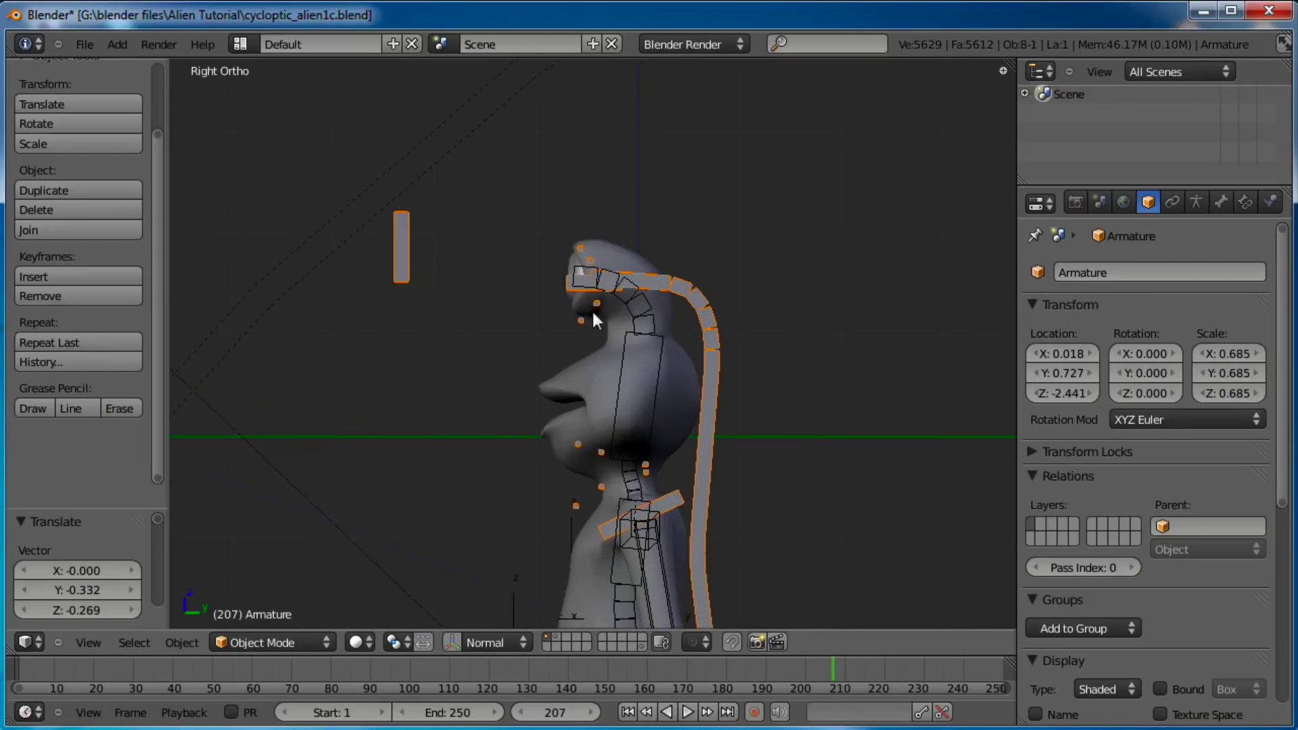
key(s)
click(770, 341)
key(g)
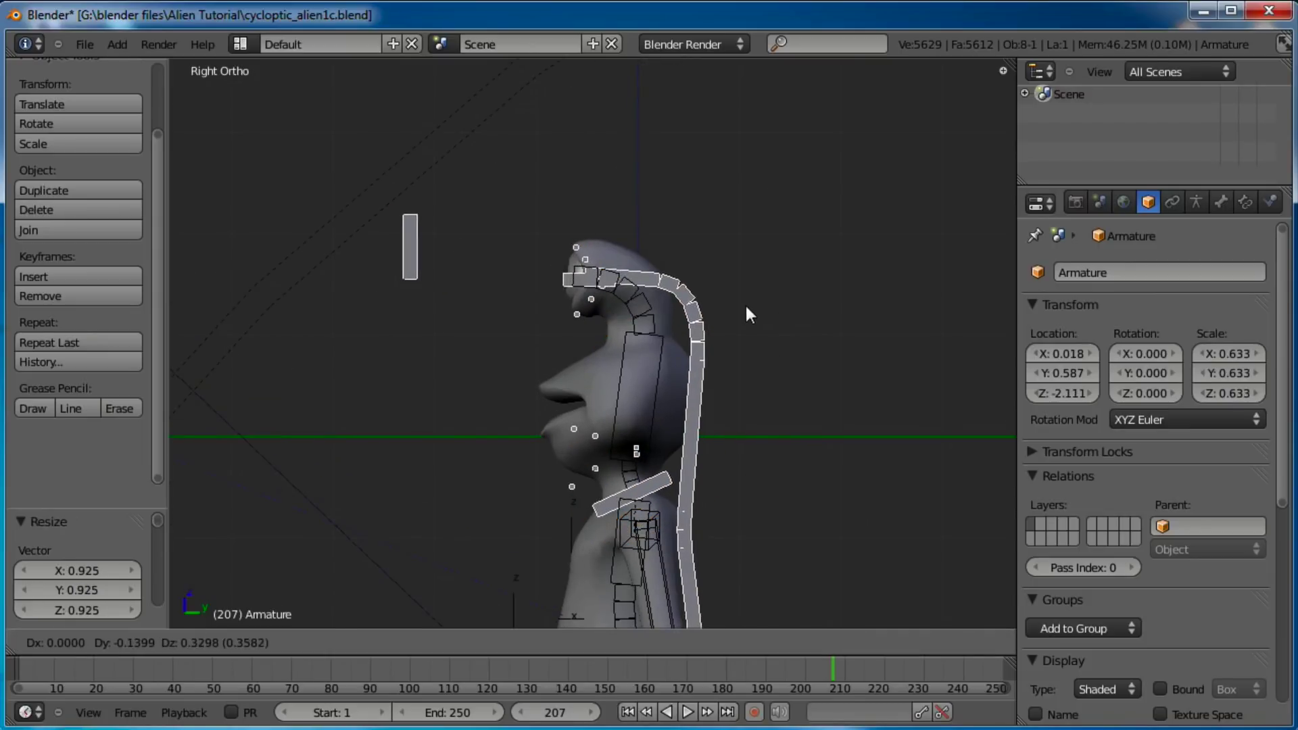
click(745, 302)
key(s)
click(756, 298)
key(g)
click(752, 290)
Center the facial armature on the alien's head in front view using wireframe display, moving it to about X 0.001.
key(KP_1)
scroll(744, 283, up, 6)
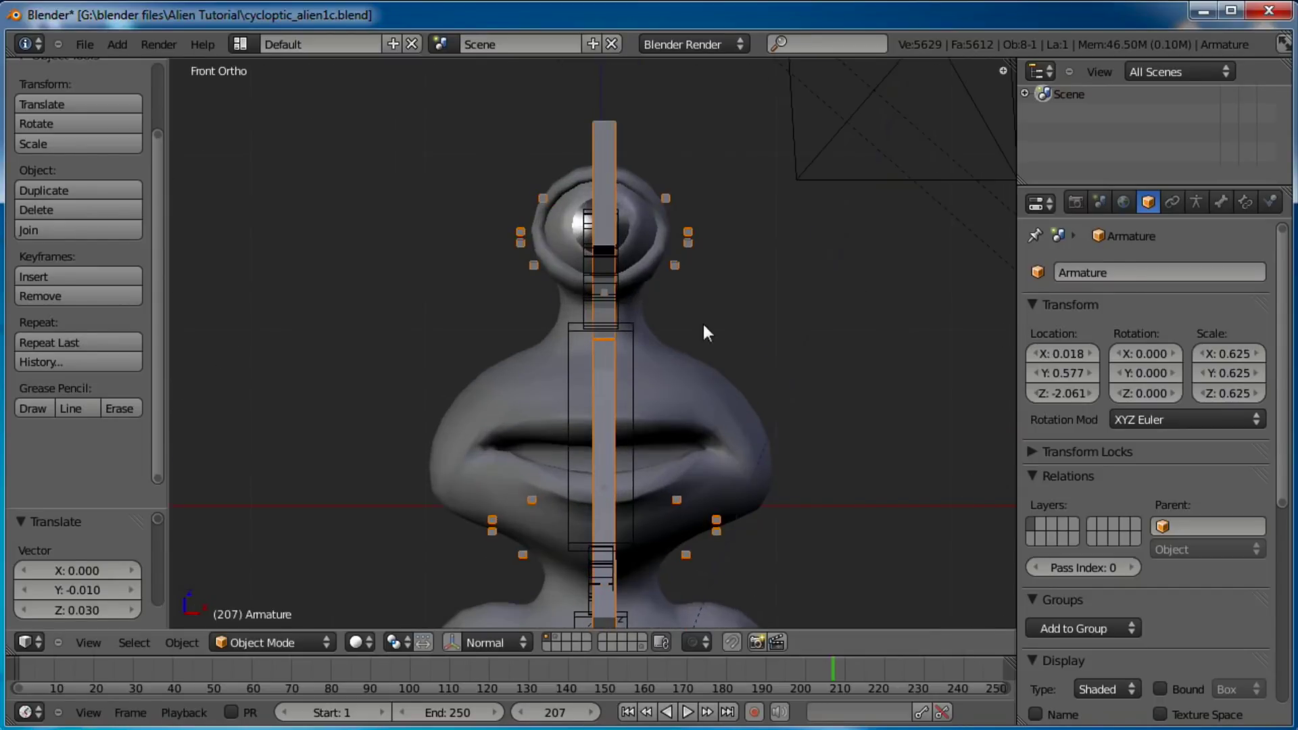
key(z)
scroll(767, 328, up, 3)
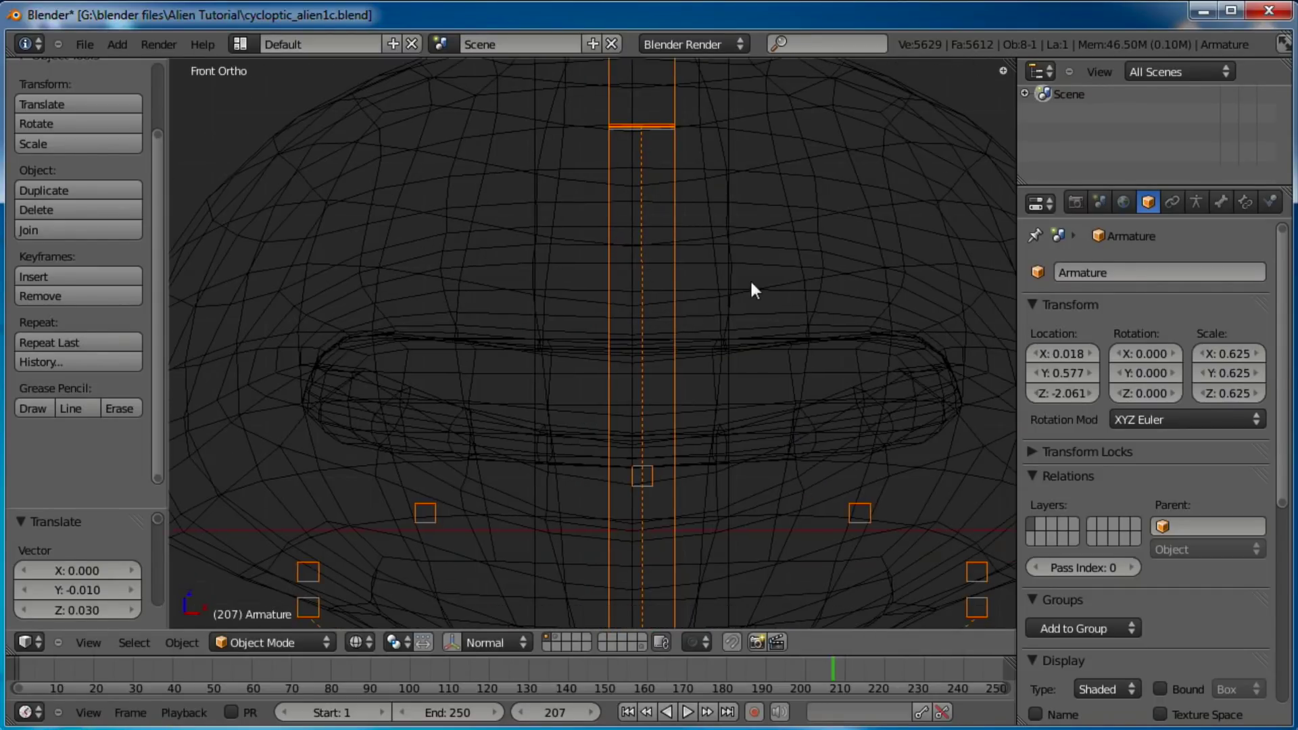
key(g)
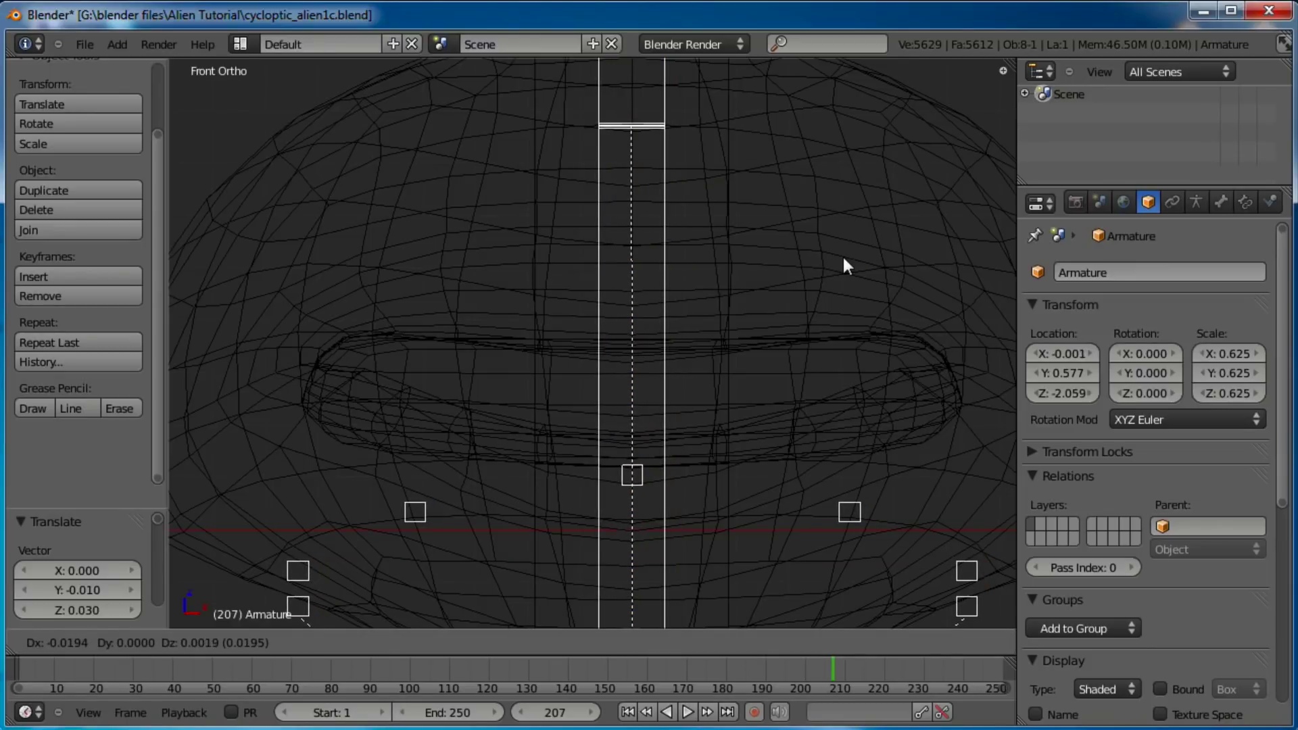
click(843, 254)
scroll(704, 325, down, 5)
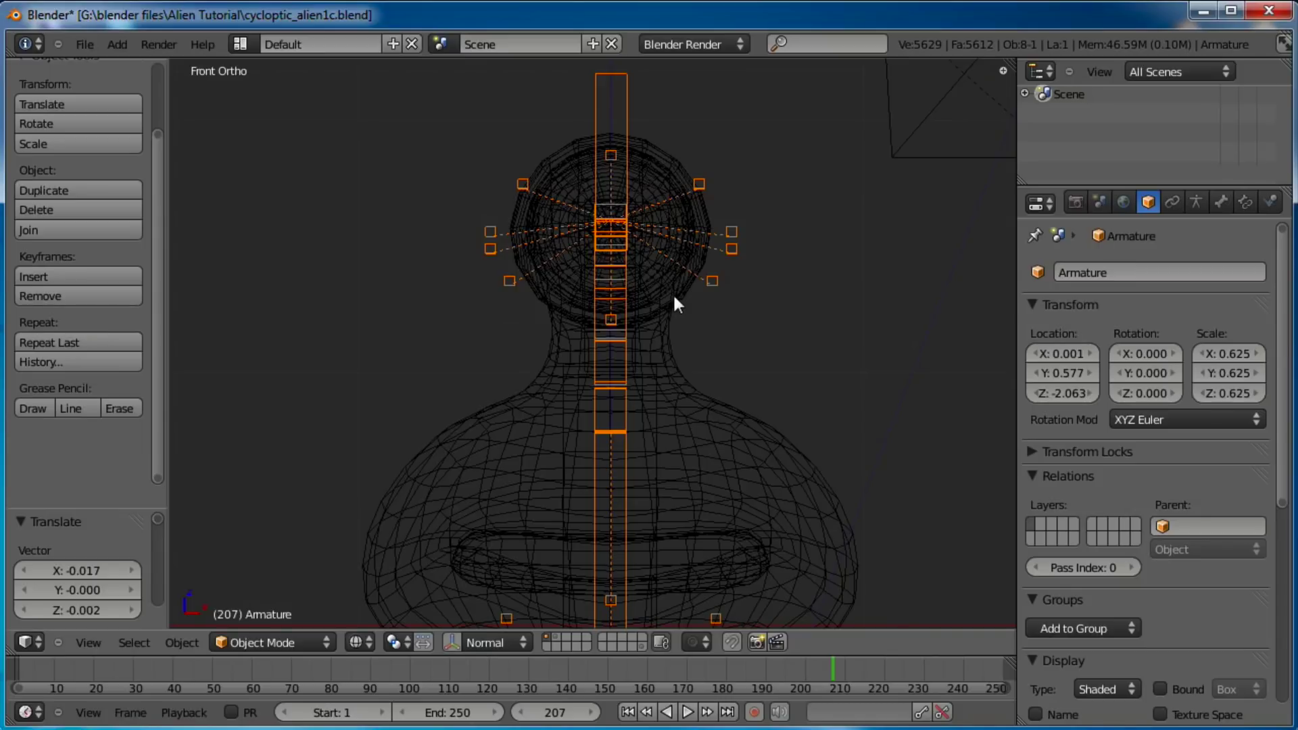
Restore solid shading, check the facial armature in Edit Mode, and hide the alien's body mesh in Object Mode.
key(Tab)
key(z)
scroll(671, 293, down, 5)
shift+middle_drag(674, 323, 673, 281)
middle_drag(470, 349, 636, 361)
middle_drag(771, 372, 560, 357)
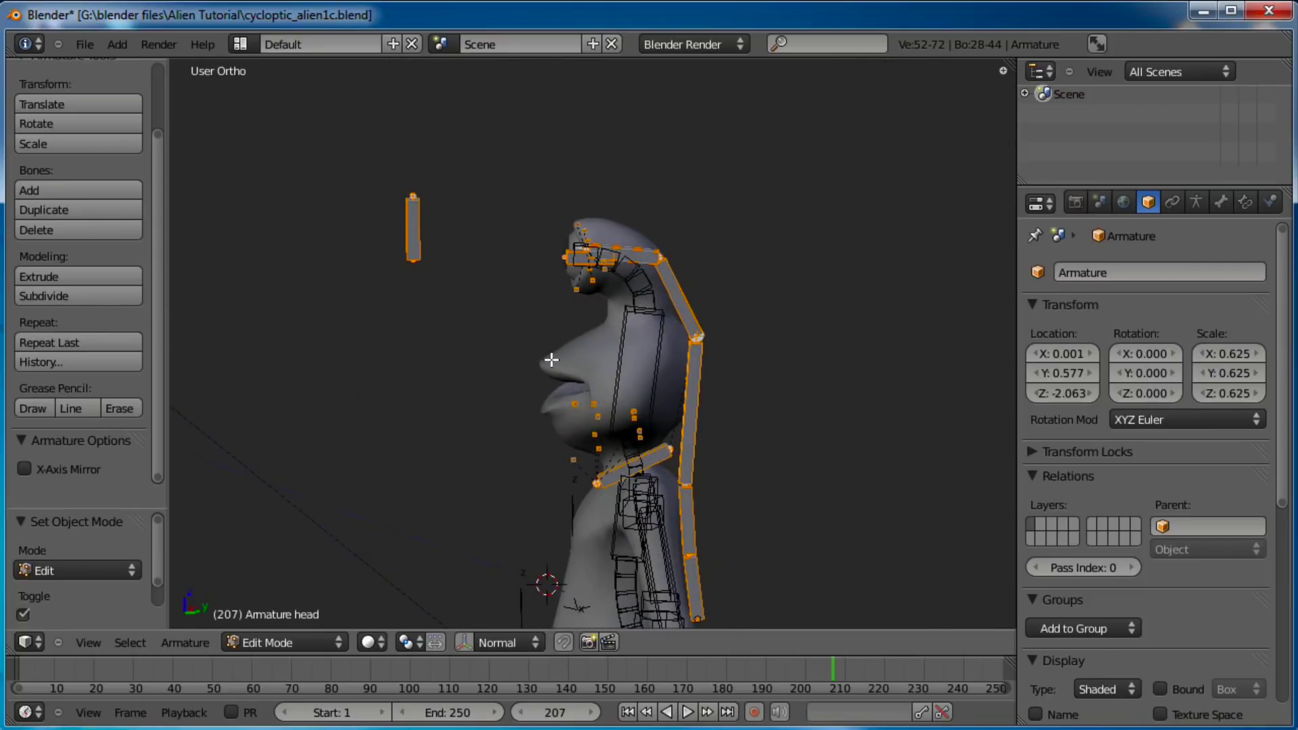
key(Tab)
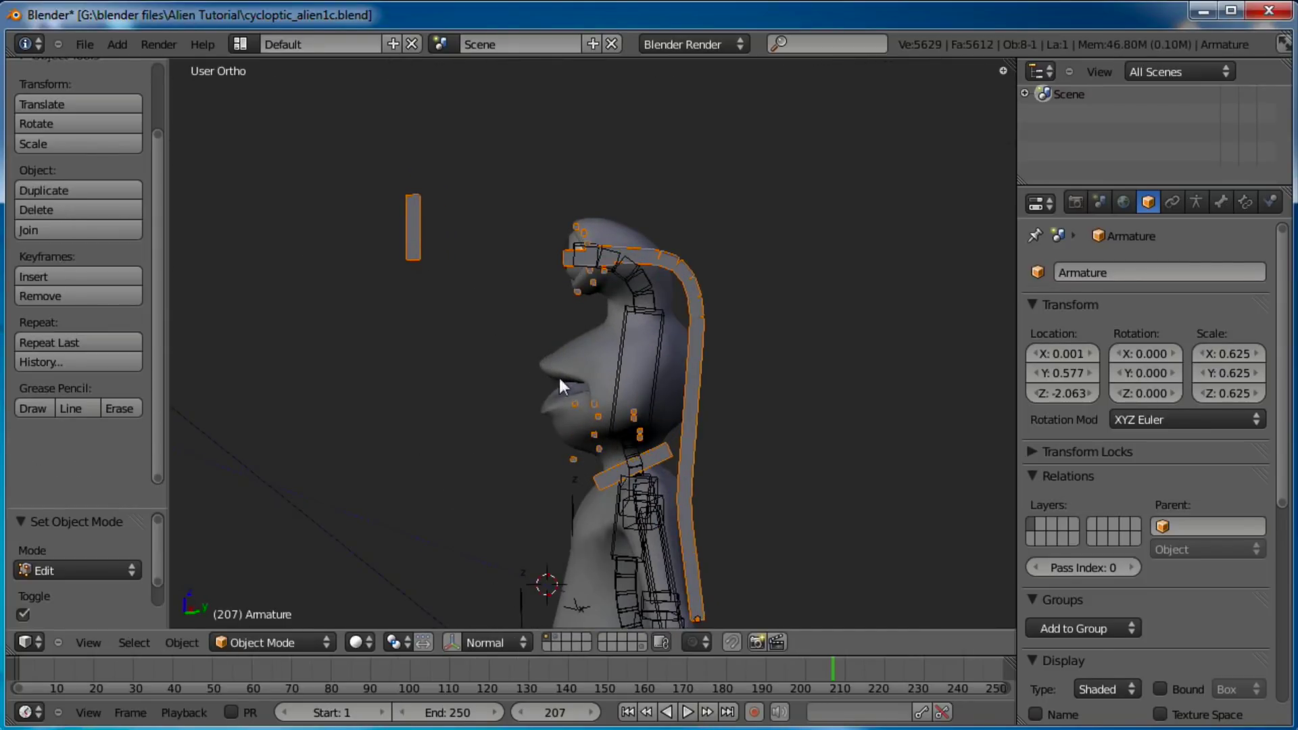
right_click(555, 362)
key(h)
scroll(627, 350, up, 2)
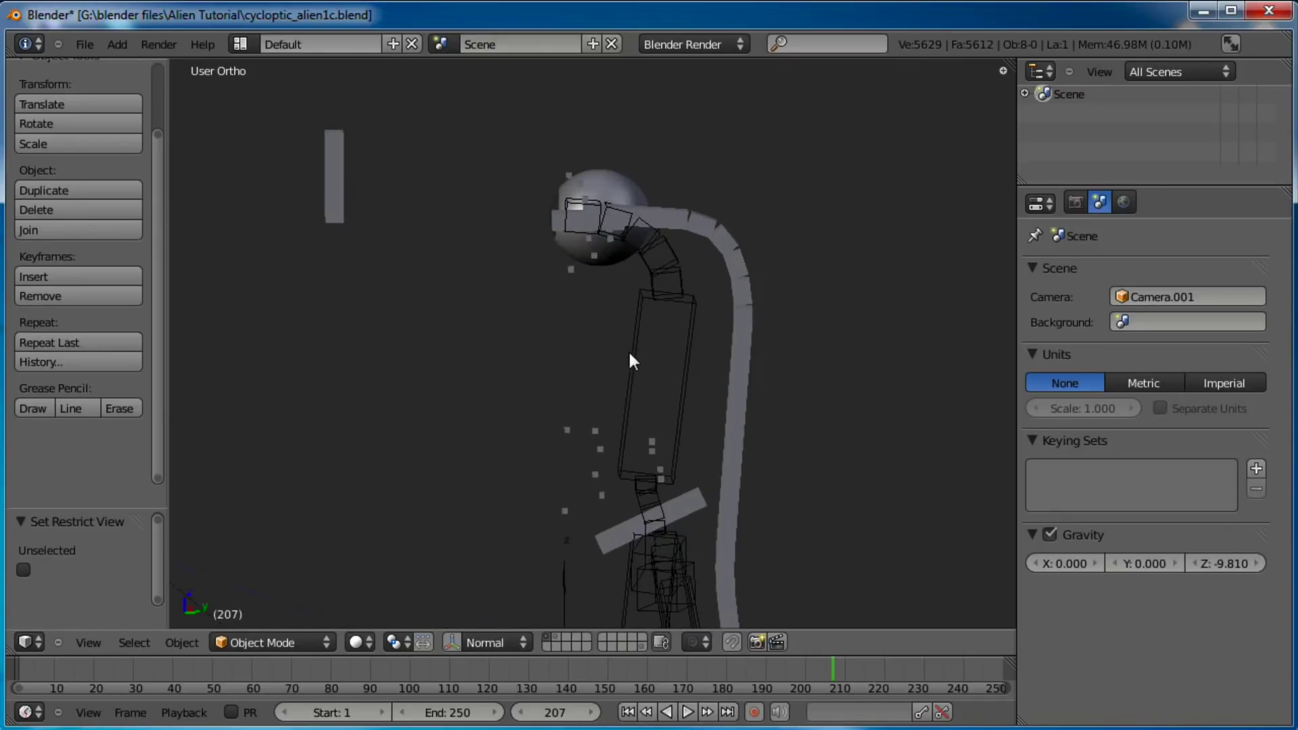
Put the alien skeleton in Object Mode and join the facial armature into Alien_skeleton as the active armature.
middle_drag(628, 350, 649, 333)
right_click(663, 301)
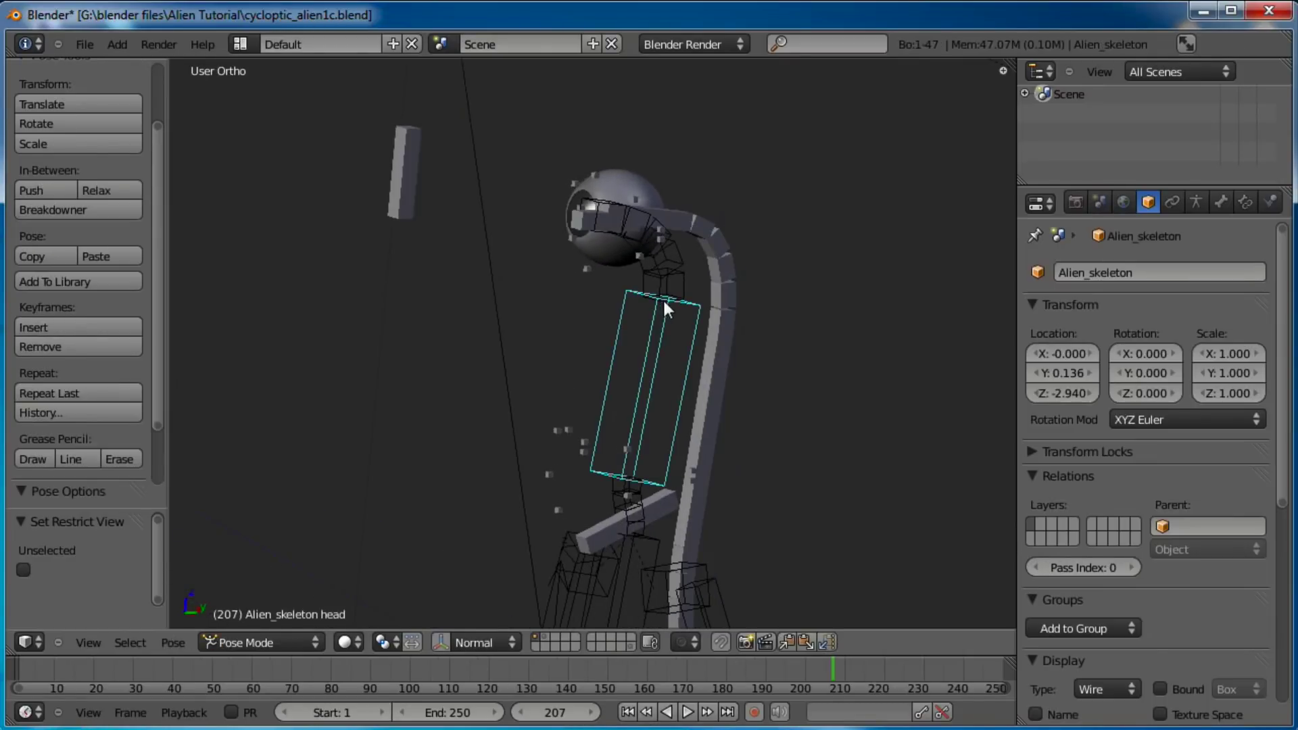
click(287, 636)
click(289, 635)
click(270, 622)
mouse_move(730, 298)
middle_down()
mouse_move(757, 281)
mouse_move(735, 319)
middle_up()
right_click(731, 233)
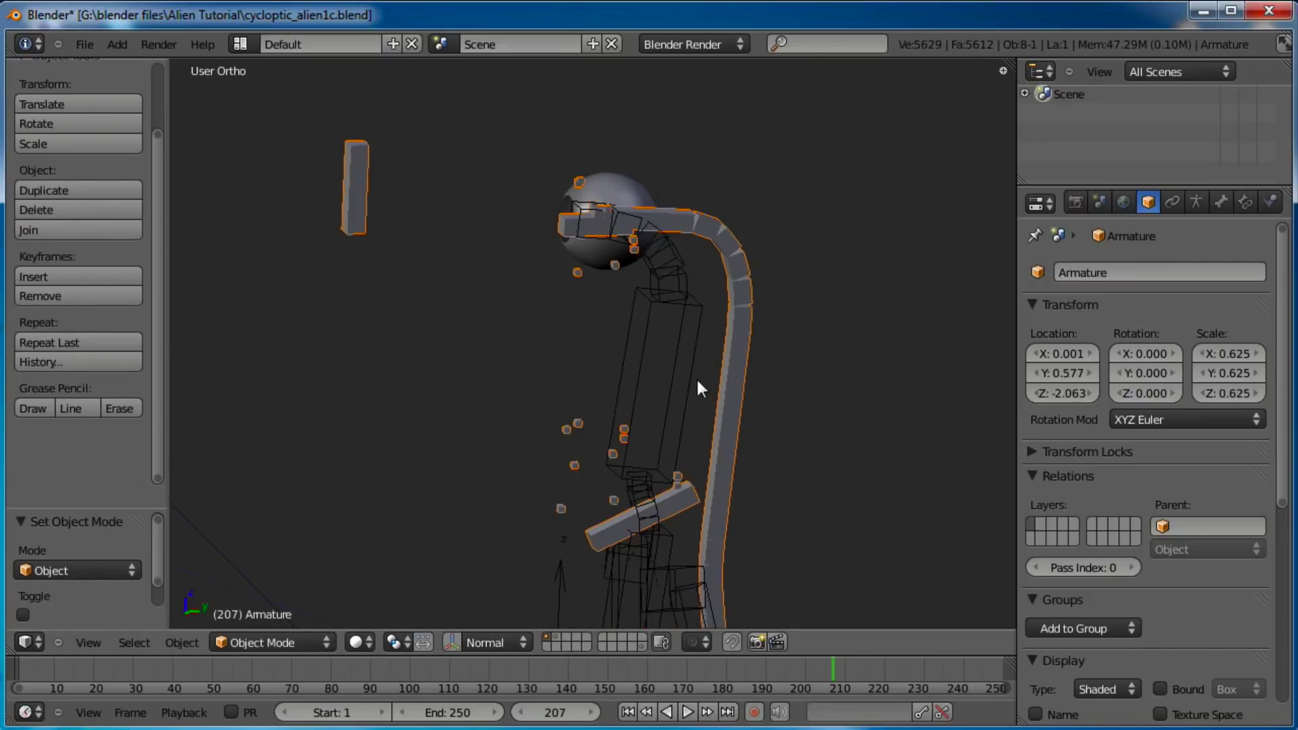
middle_drag(691, 375, 684, 304)
right_click(680, 292)
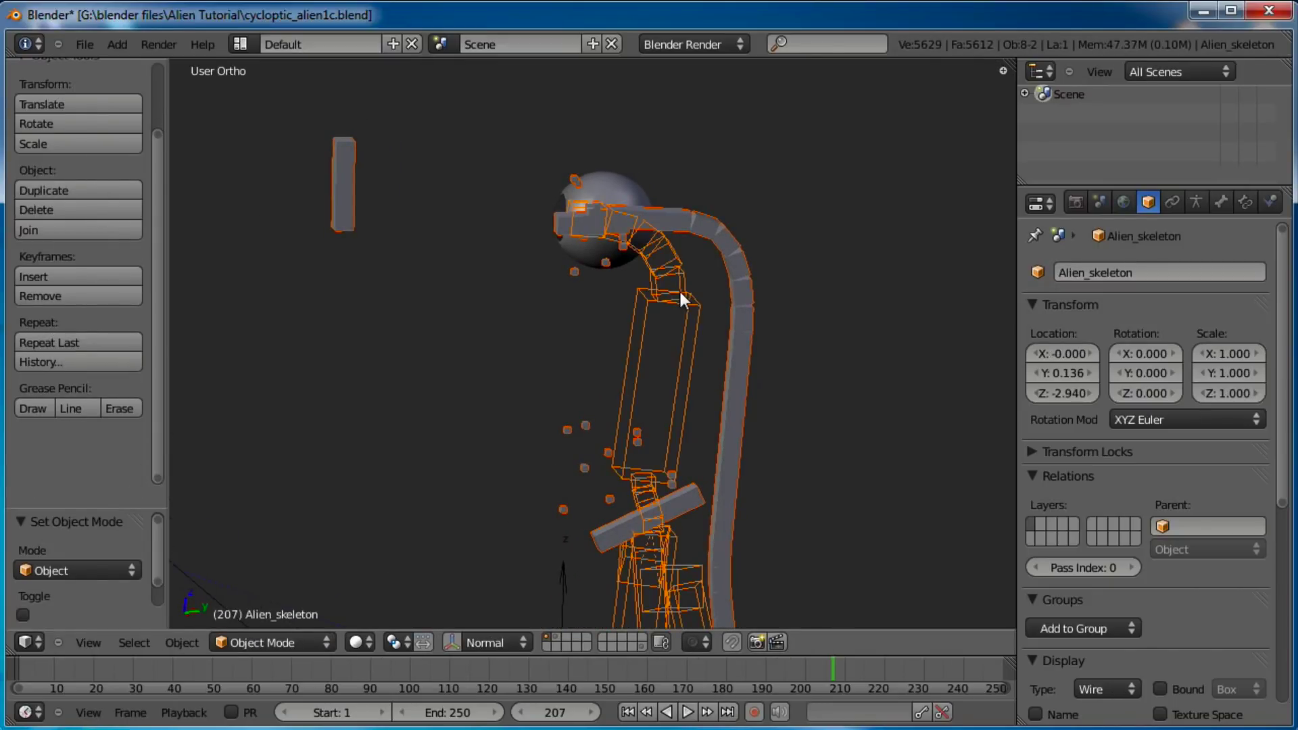
key(ctrl+j)
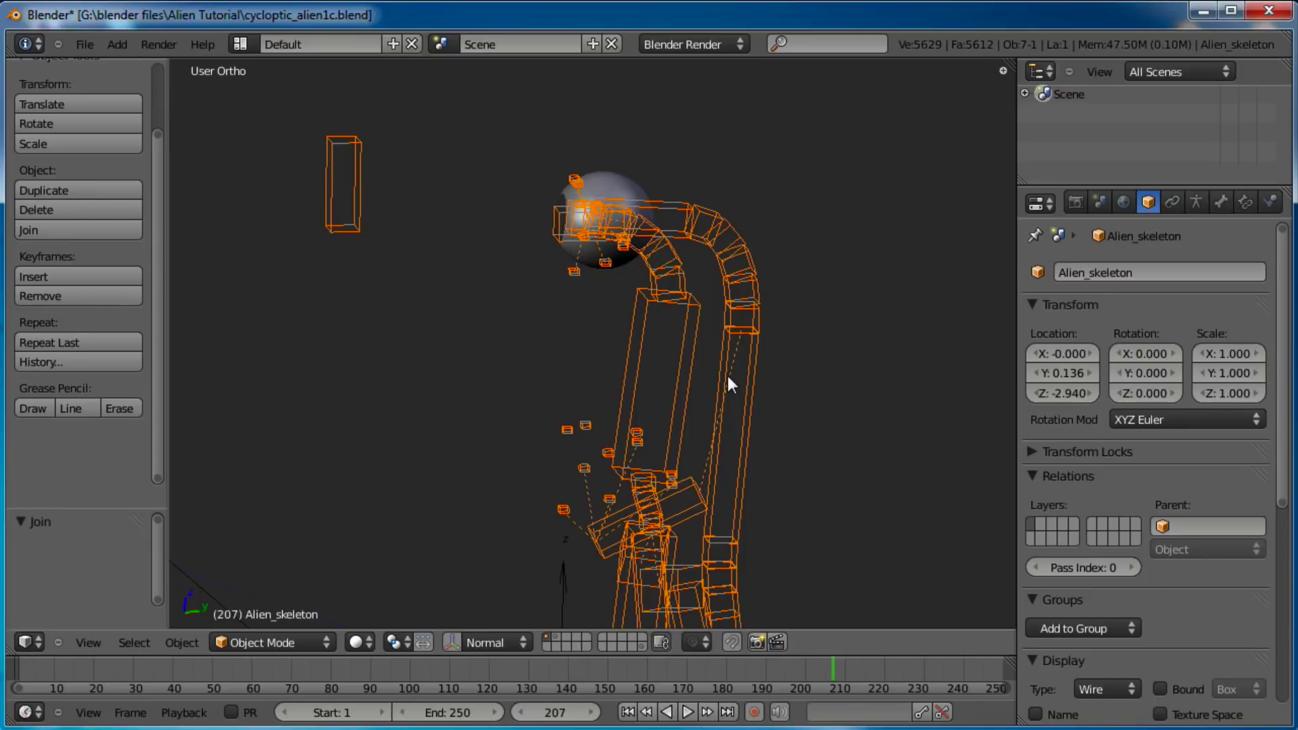
Unhide the alien's body mesh in right side view and deselect everything.
key(KP_3)
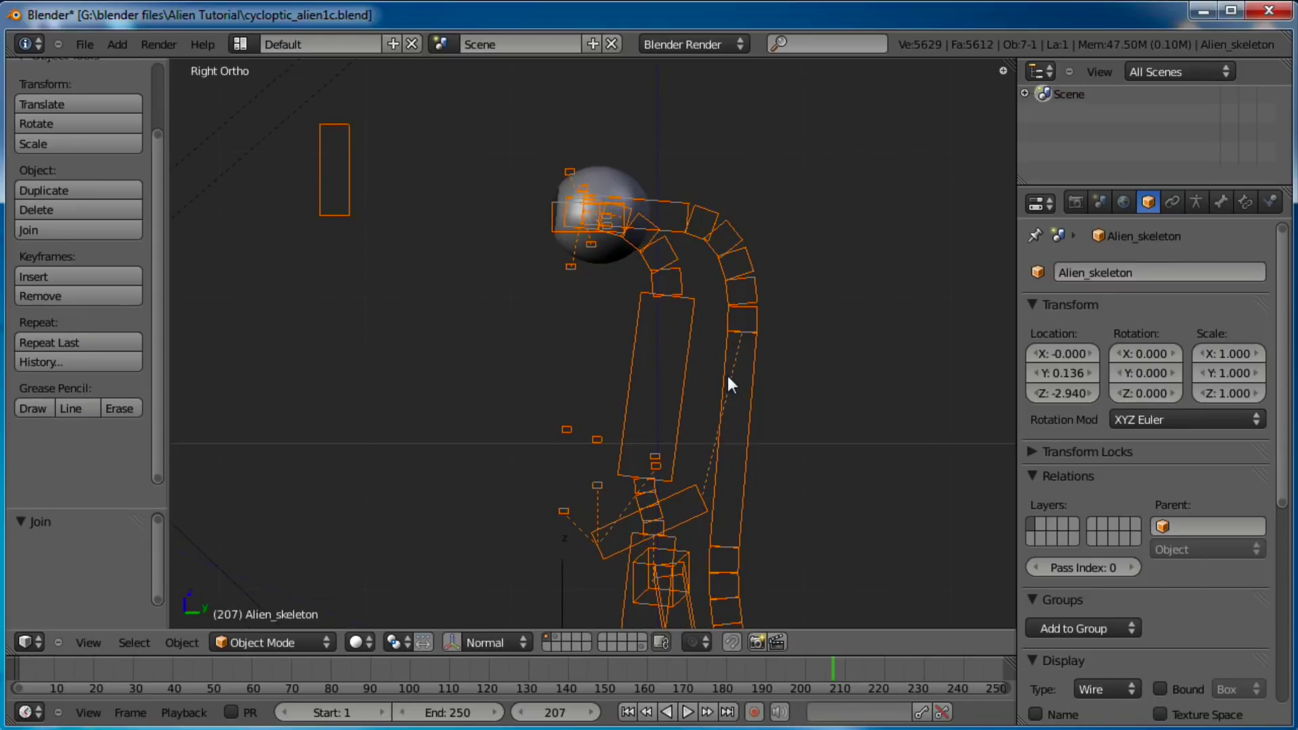
key(alt+h)
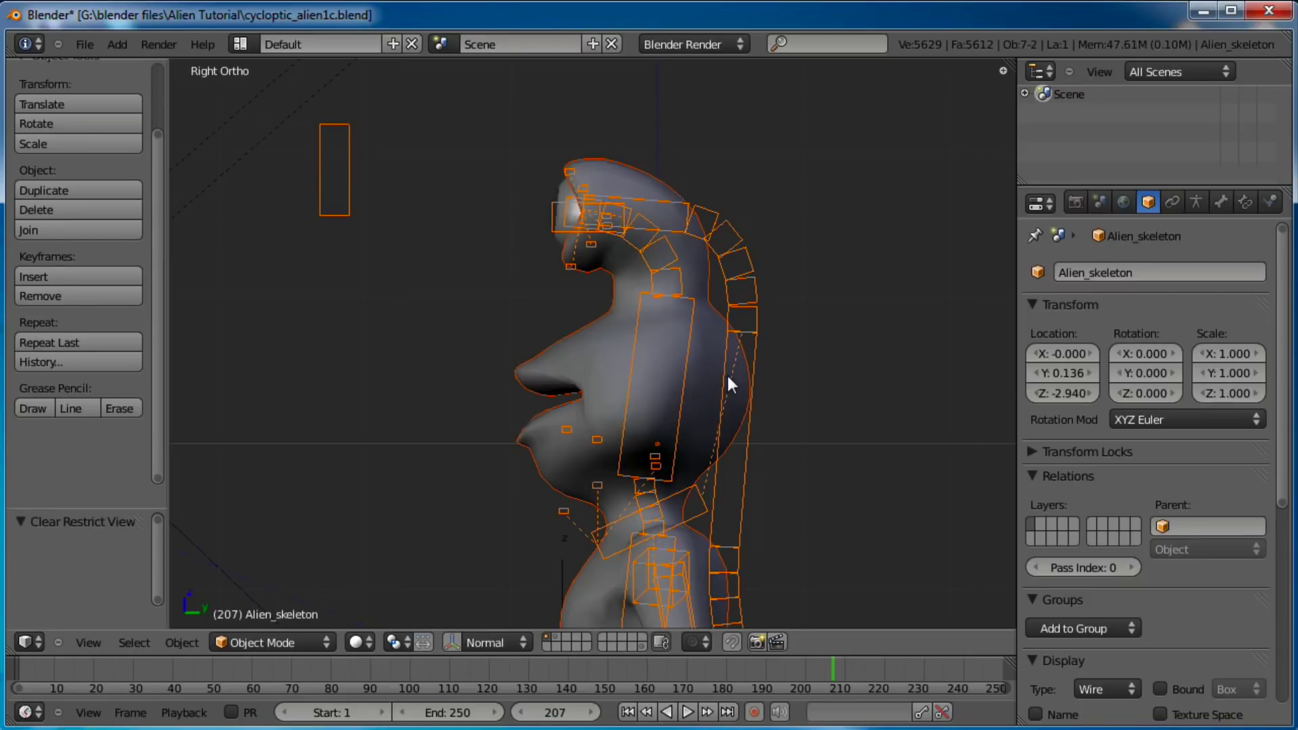
scroll(743, 374, up, 2)
key(a)
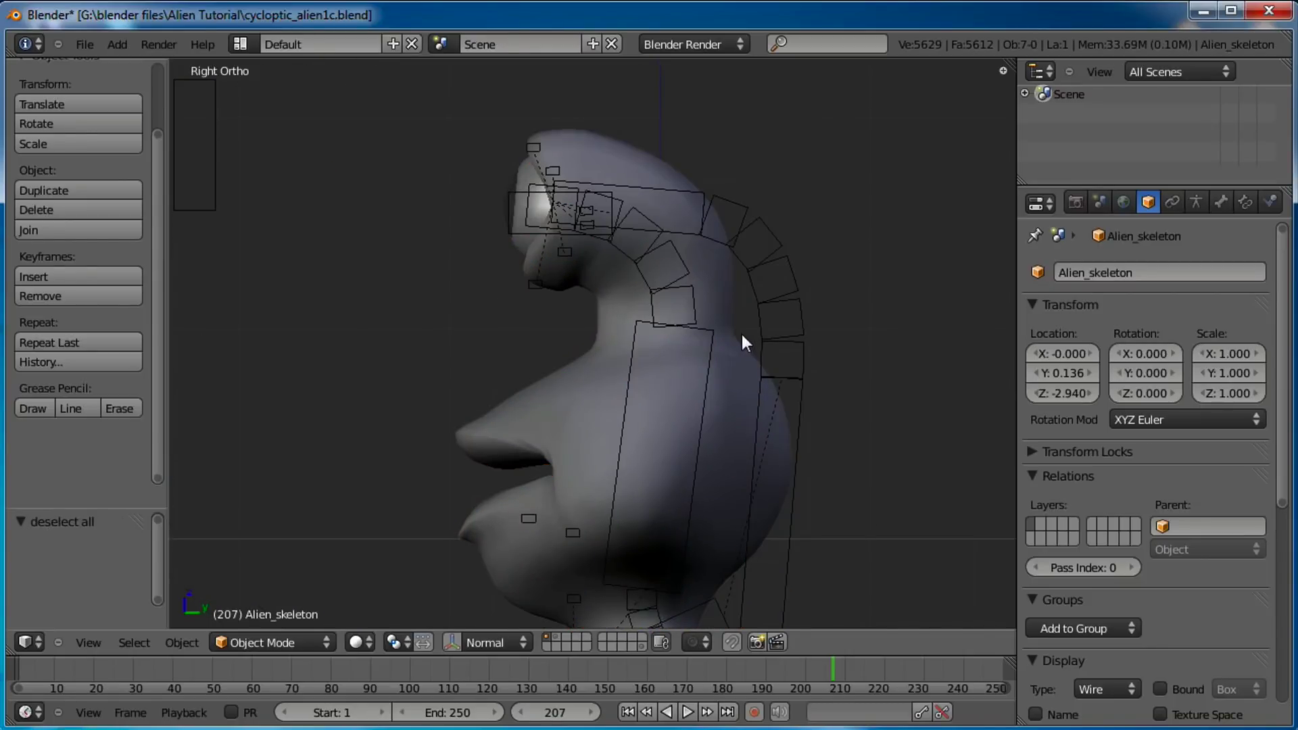
Delete the redundant imported bone chain behind the head and back in Edit Mode, including eyeball_holder and head.001.
right_click(779, 273)
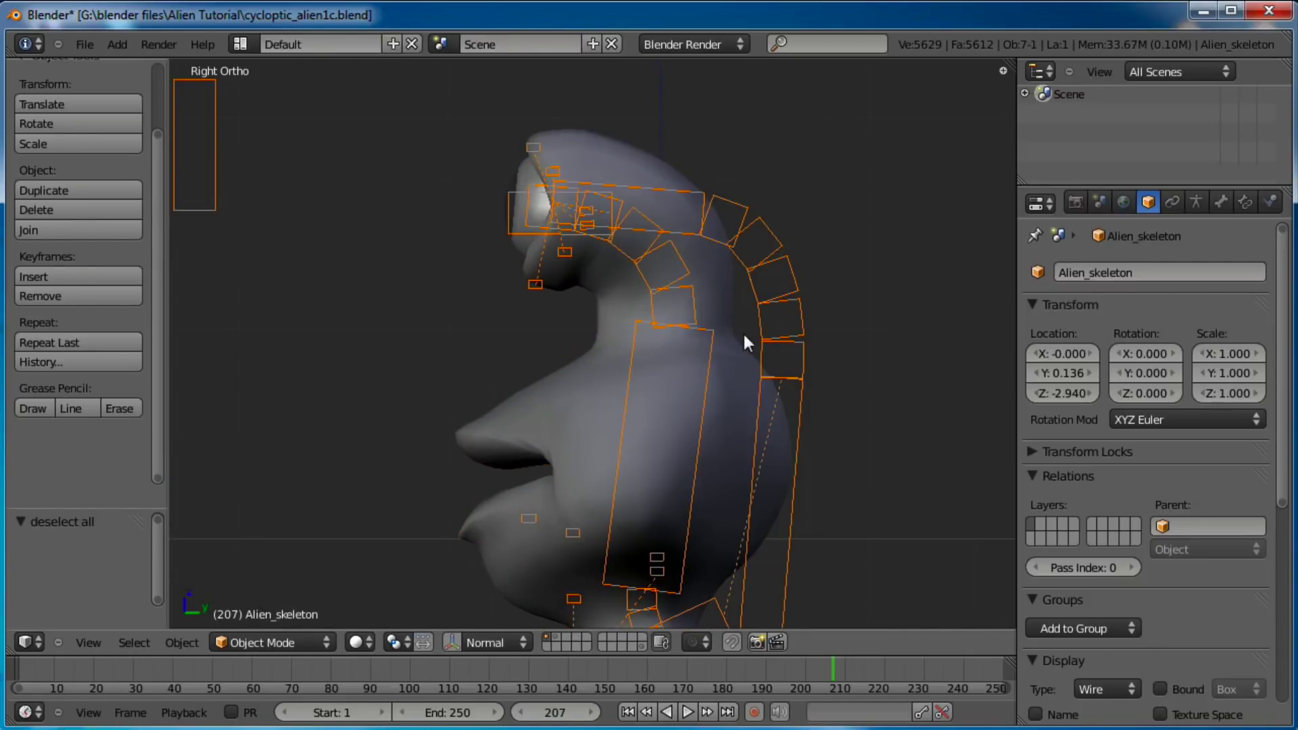
mouse_move(743, 339)
shift+middle_down()
mouse_move(730, 374)
mouse_move(730, 301)
mouse_move(724, 343)
shift+middle_up()
key(Tab)
right_click(629, 192)
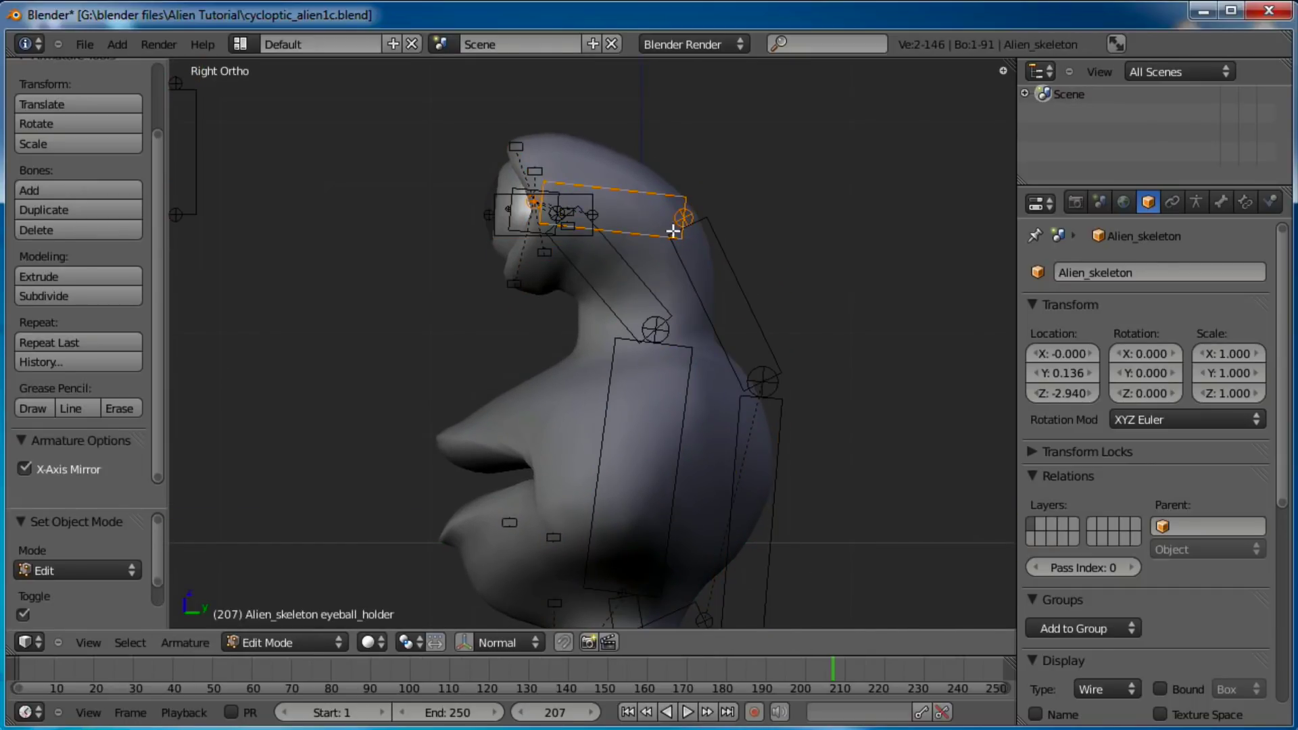
shift+right_click(756, 298)
shift+right_click(803, 426)
scroll(780, 244, down, 5)
scroll(697, 426, up, 2)
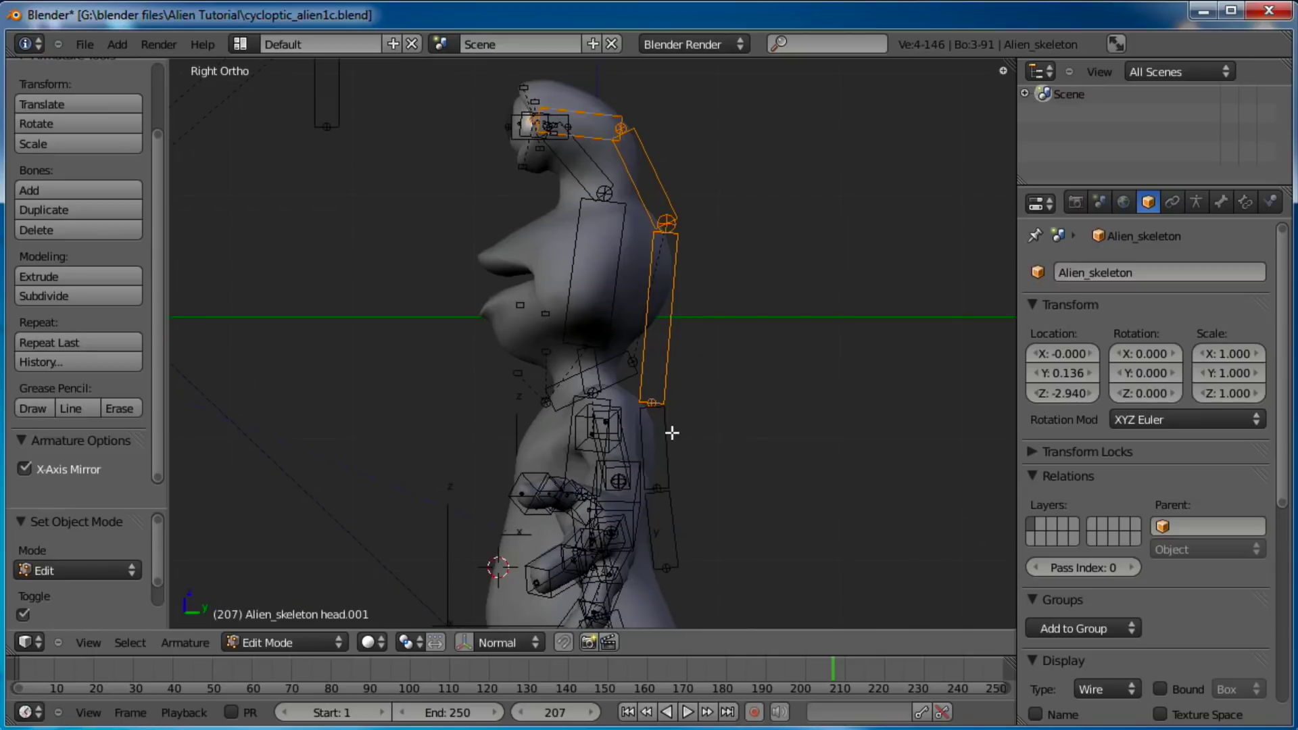
shift+right_click(672, 436)
shift+right_click(689, 531)
key(x)
click(709, 323)
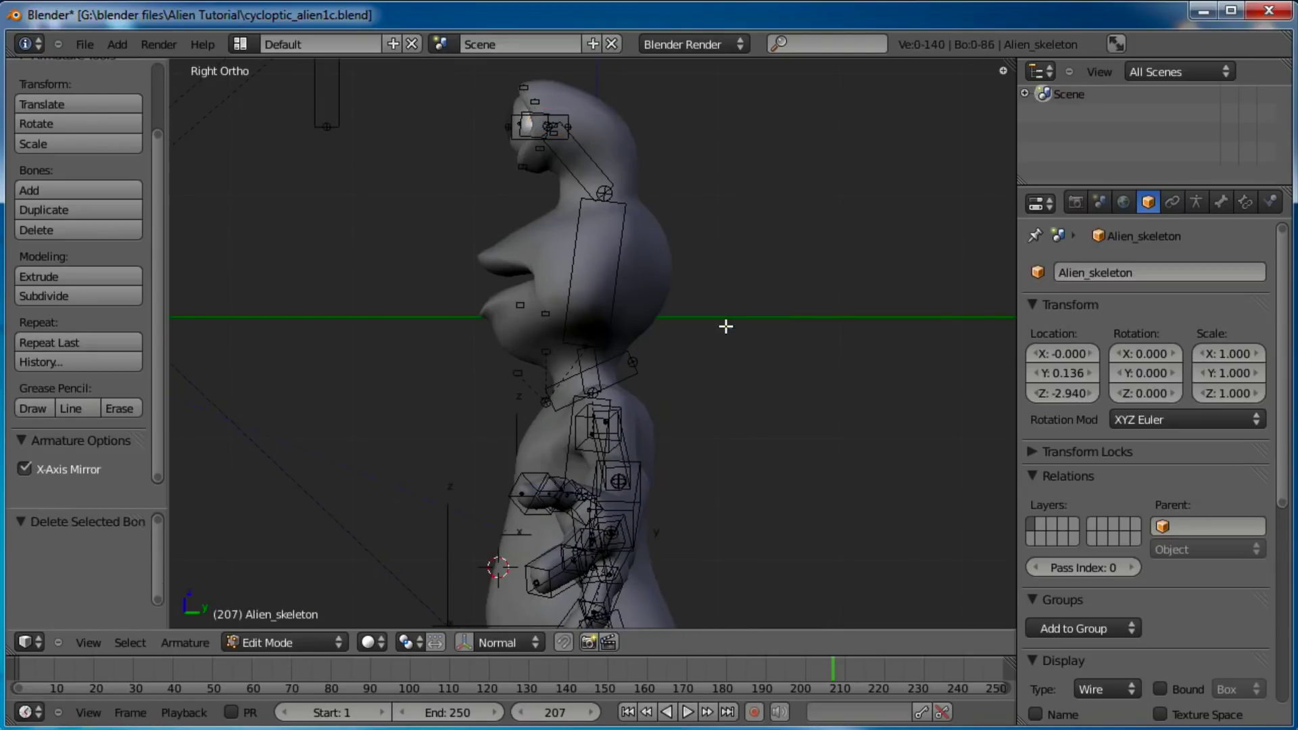
Move the eyeball bone about 0.17 forward so its root sits at the eye end of the eye_stalk bone.
shift+middle_drag(673, 234, 692, 441)
scroll(682, 441, up, 5)
scroll(696, 385, up, 3)
shift+middle_drag(696, 381, 818, 395)
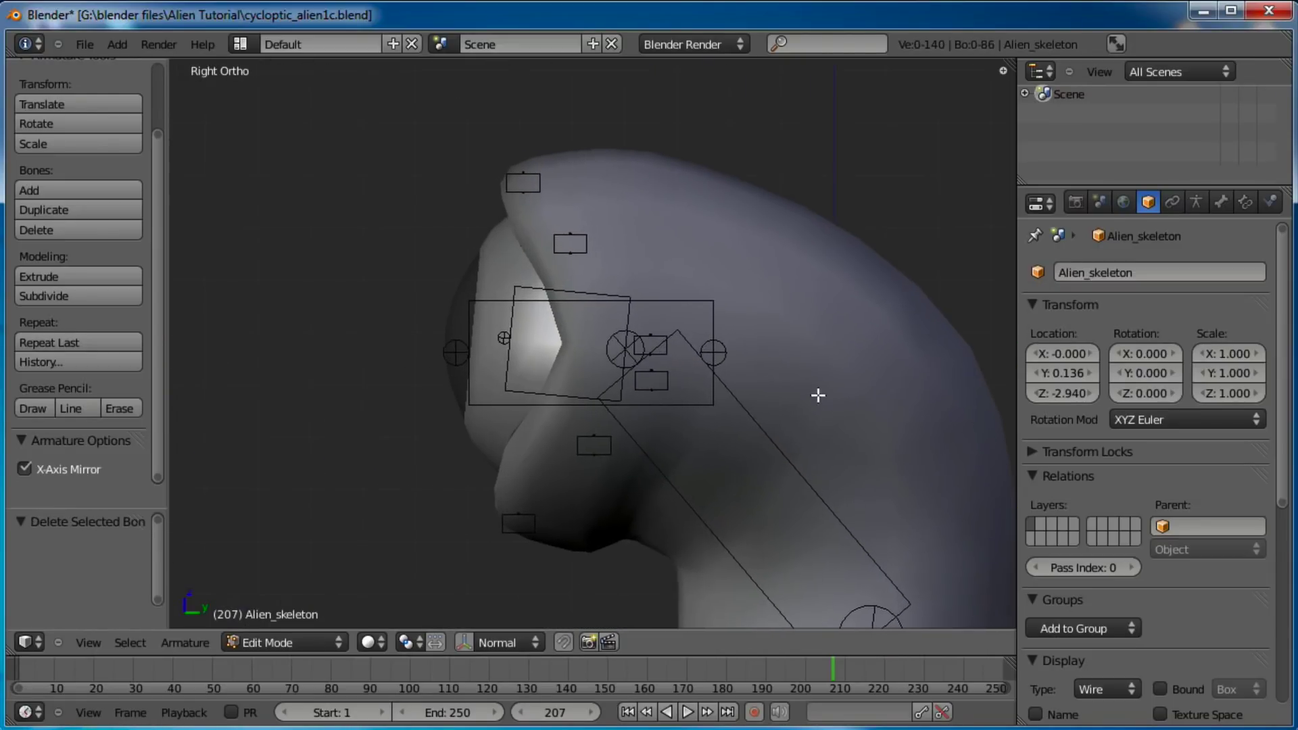
right_click(670, 302)
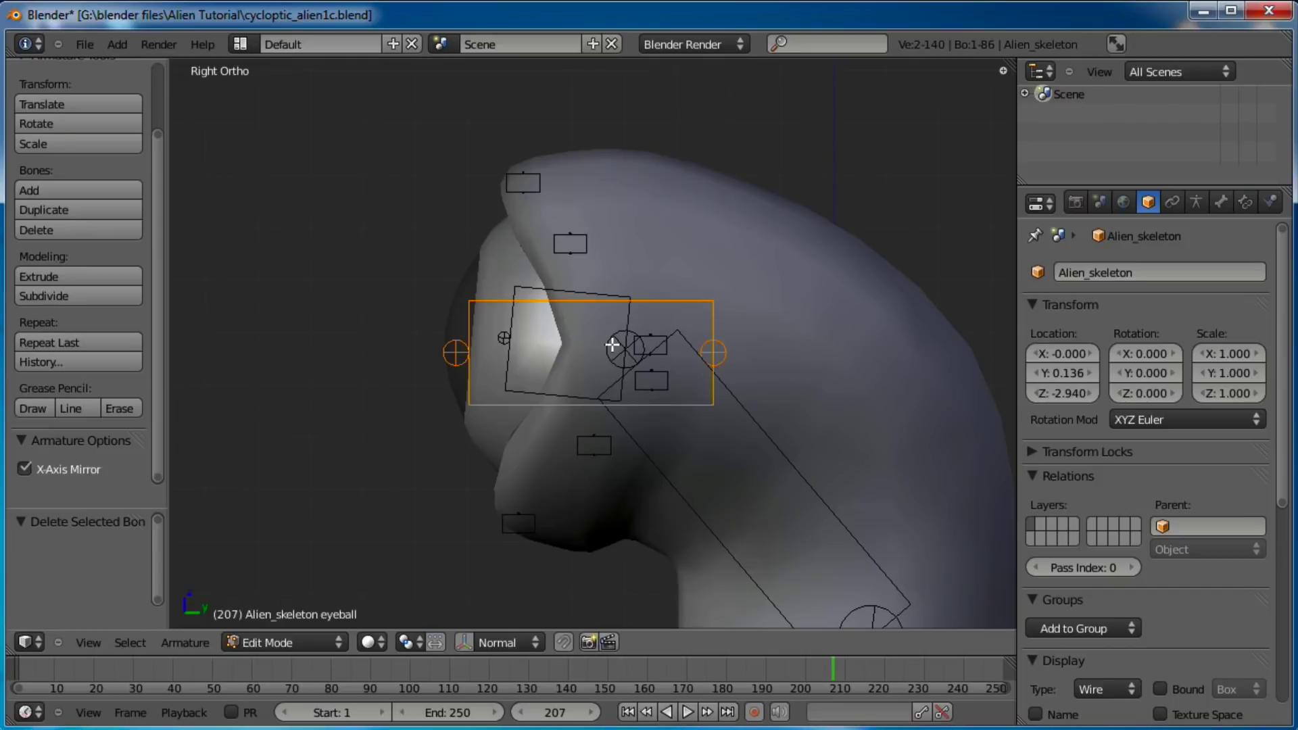
key(g)
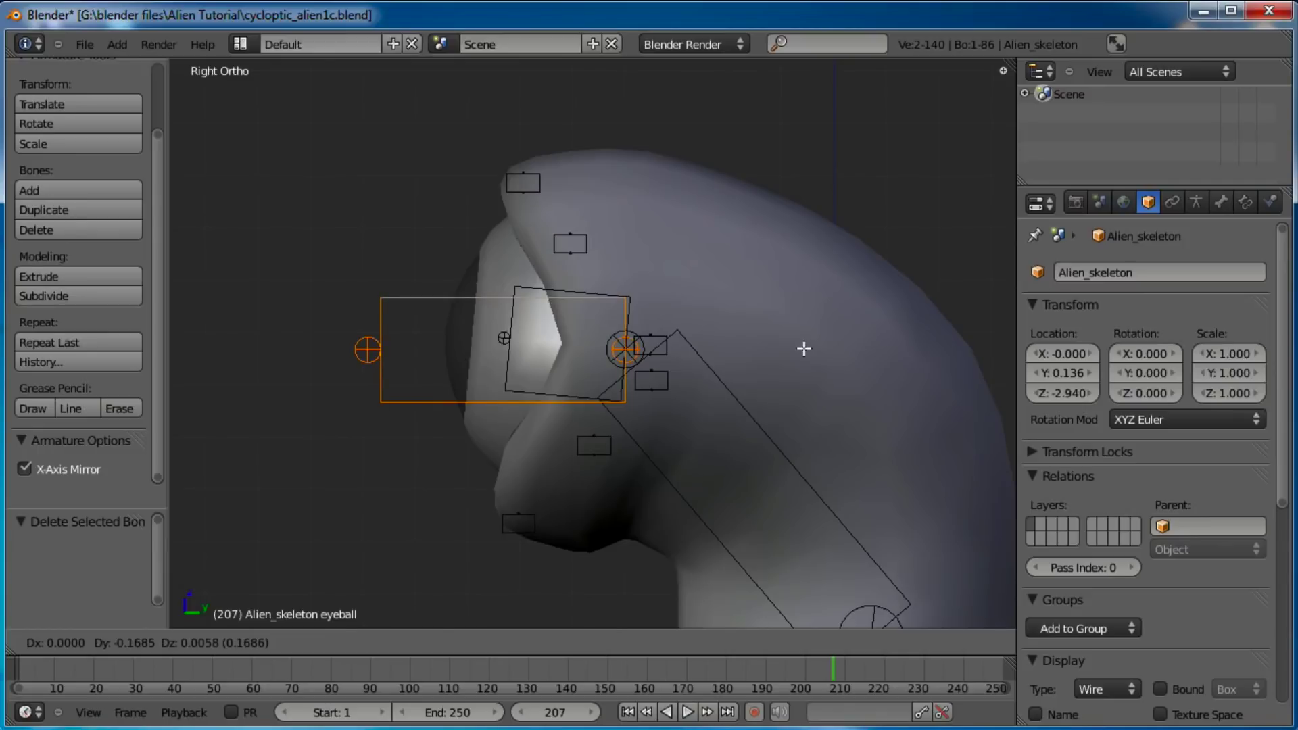
click(804, 348)
Parent the eyeball mesh to the eyeball bone in Pose Mode using the Bone option.
scroll(789, 350, down, 1)
key(Tab)
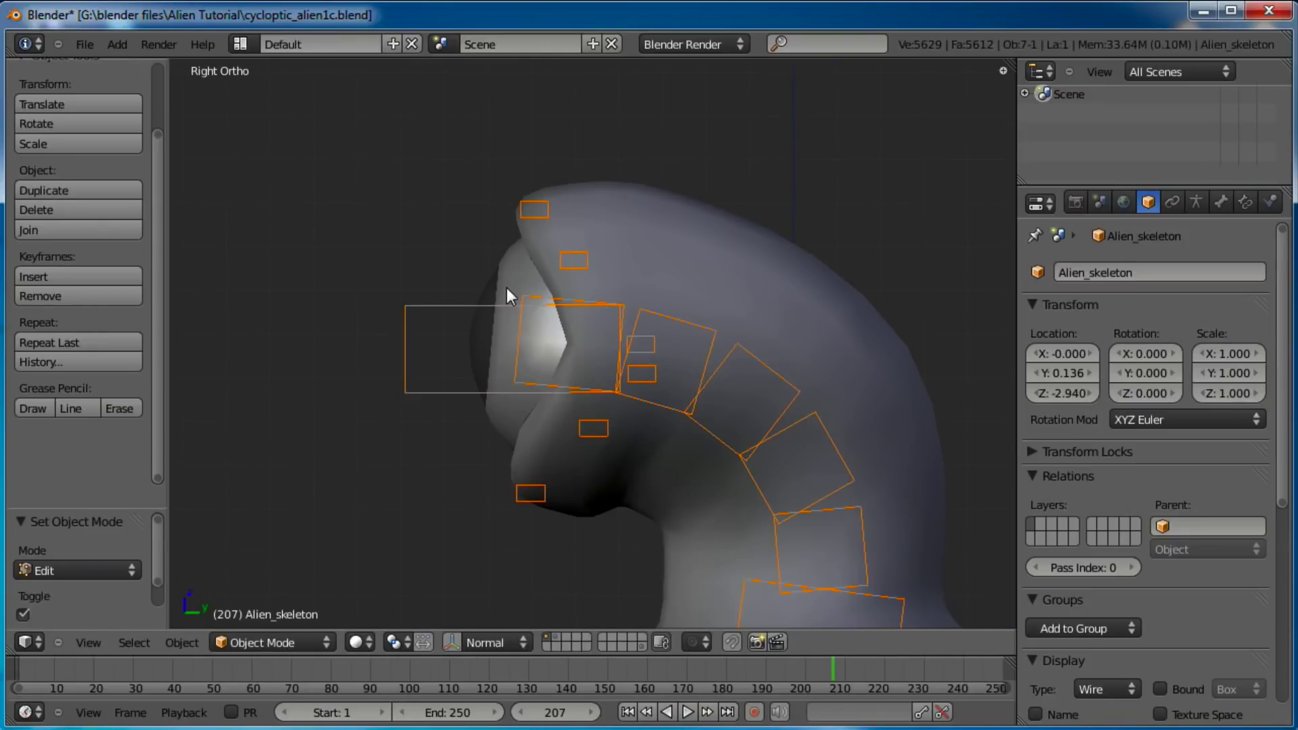
click(283, 642)
click(270, 579)
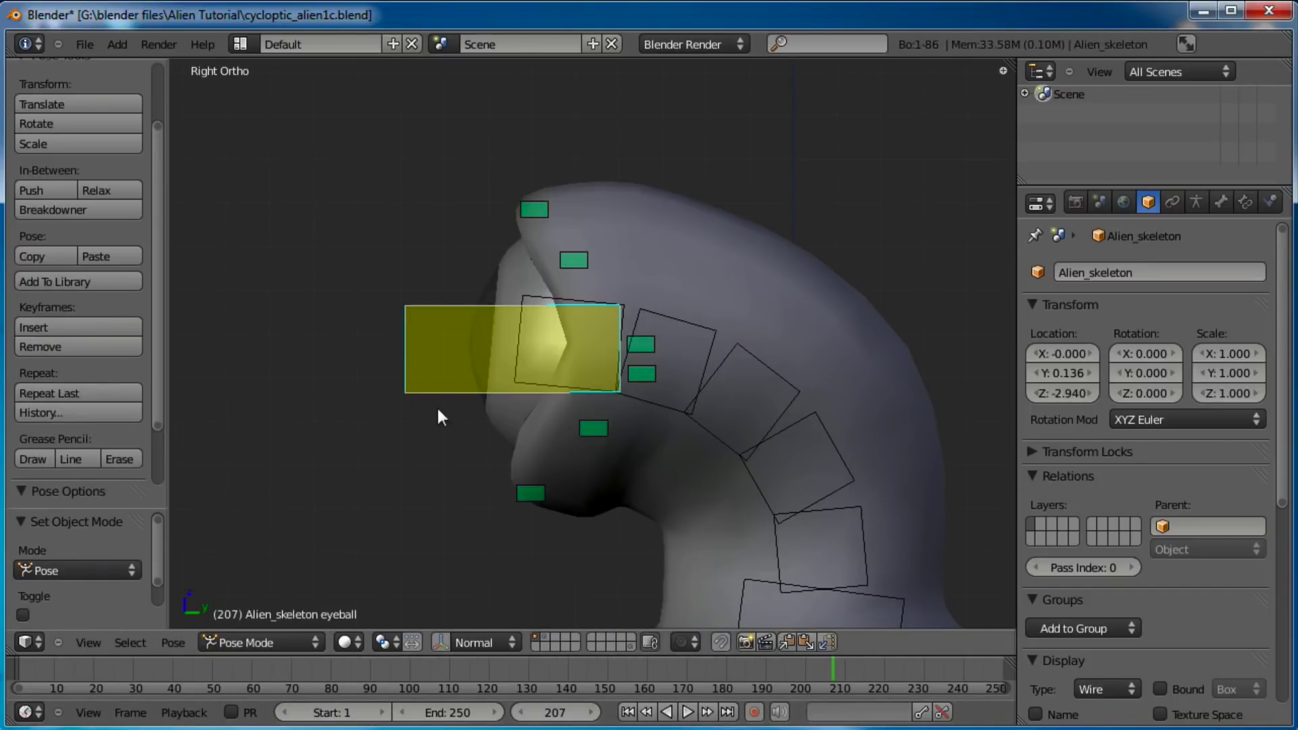
right_click(496, 262)
shift+right_click(429, 306)
key(ctrl+p)
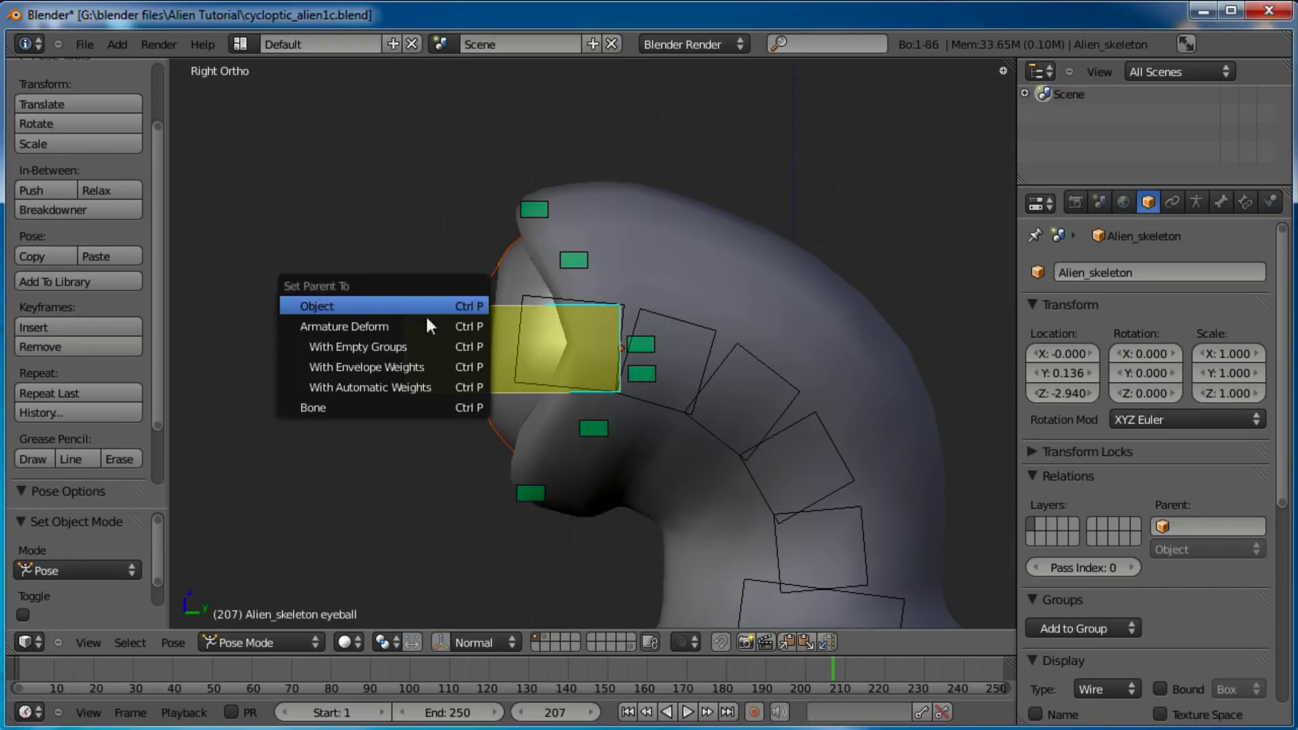
click(350, 411)
Test the eyeball's tracking by trying out a move of the lookat bone in Pose Mode.
scroll(539, 414, down, 4)
right_click(368, 322)
key(g)
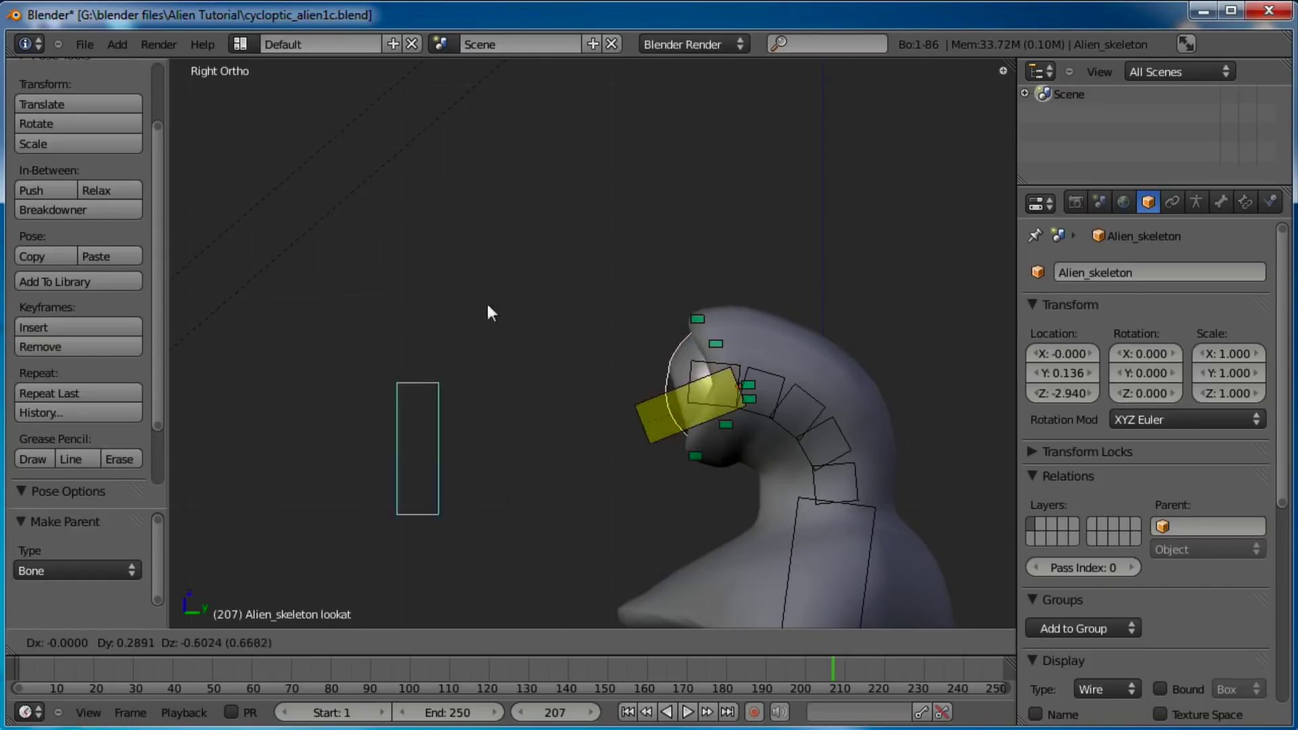
click(482, 219)
scroll(679, 463, up, 4)
shift+middle_drag(498, 389, 494, 404)
shift+middle_drag(347, 362, 765, 367)
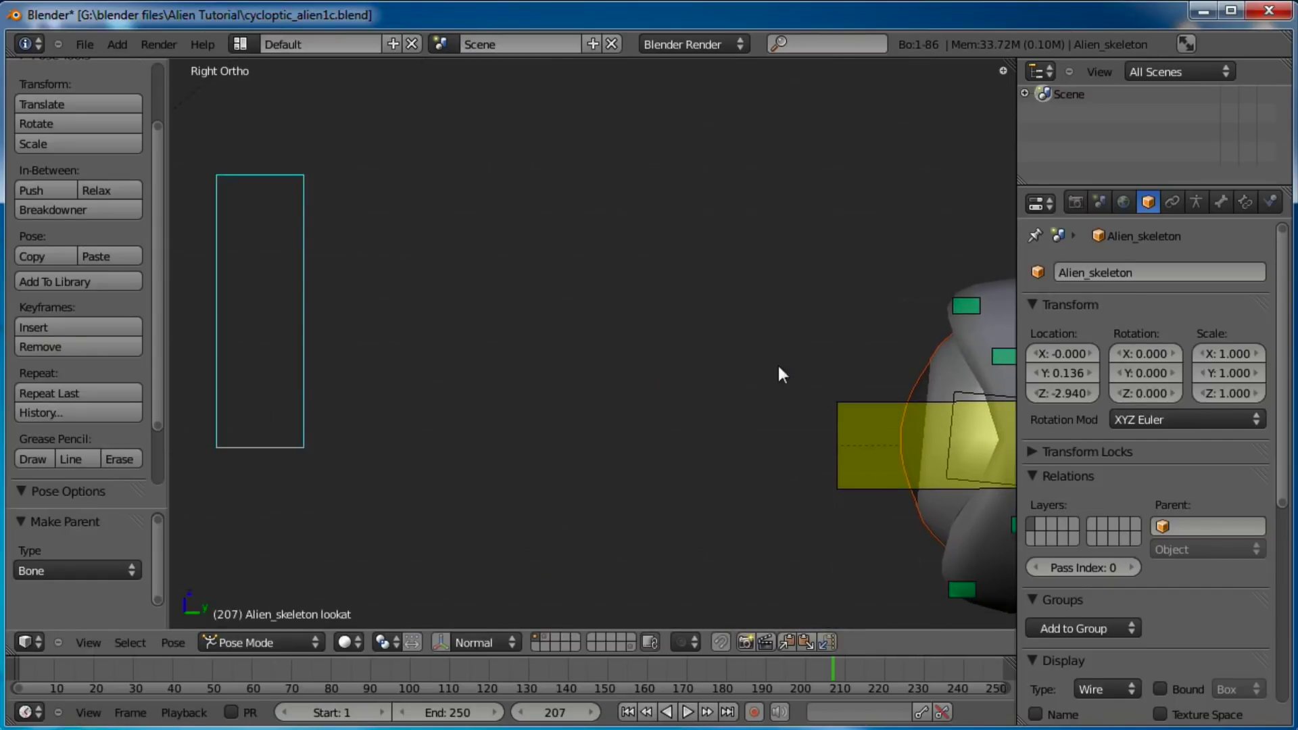
Delete the short tilted bone inside the eyeball in Edit Mode, keeping the longer eyeball bone.
scroll(367, 328, down, 3)
scroll(587, 428, up, 4)
shift+middle_drag(786, 463, 549, 423)
key(Tab)
right_click(583, 356)
key(x)
click(651, 356)
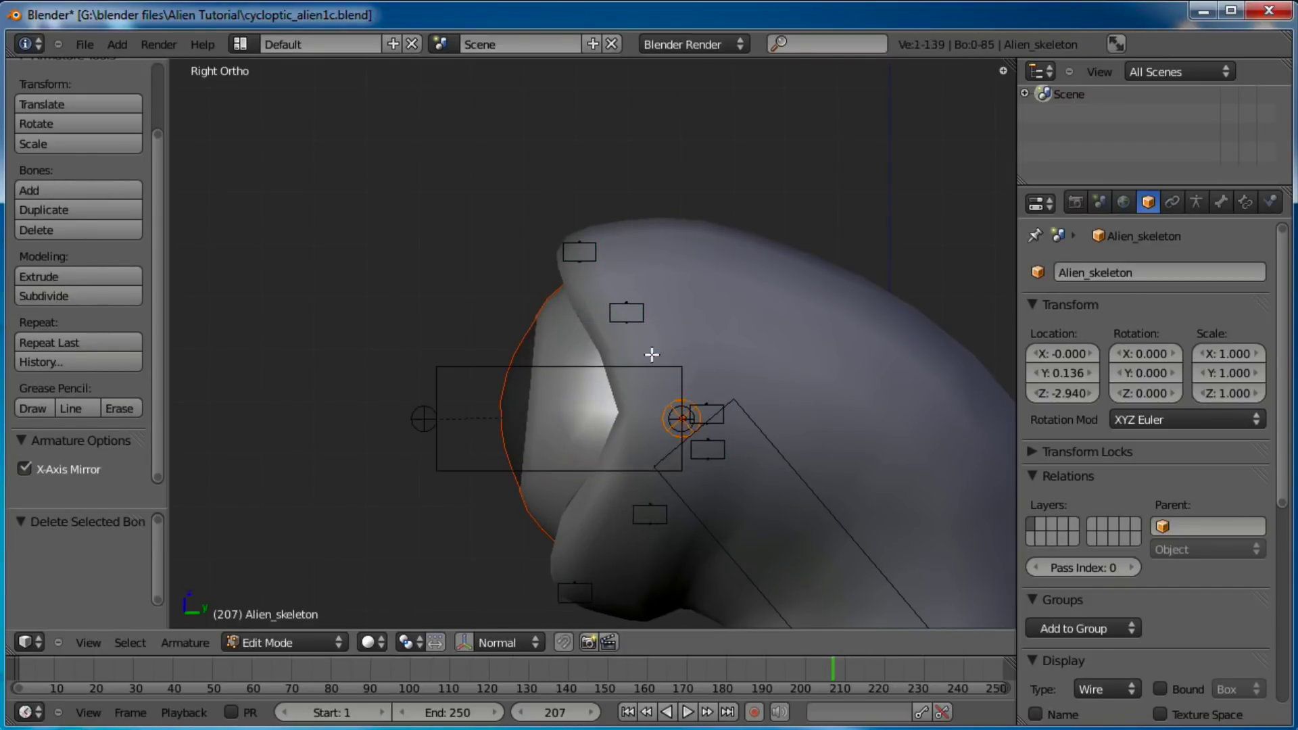
Parent the eyeball bone to the eye_stalk bone with the Connected option.
scroll(712, 452, down, 3)
shift+middle_drag(713, 453, 653, 331)
right_click(567, 230)
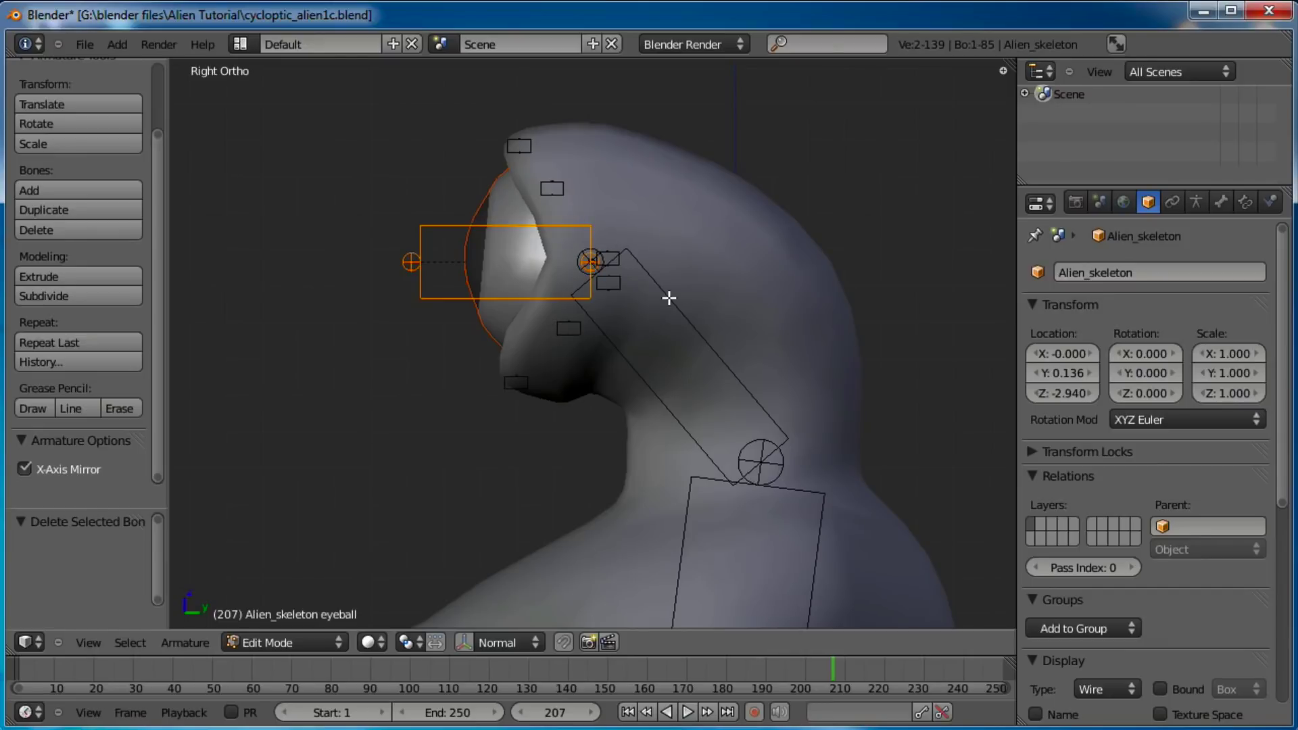
shift+right_click(662, 282)
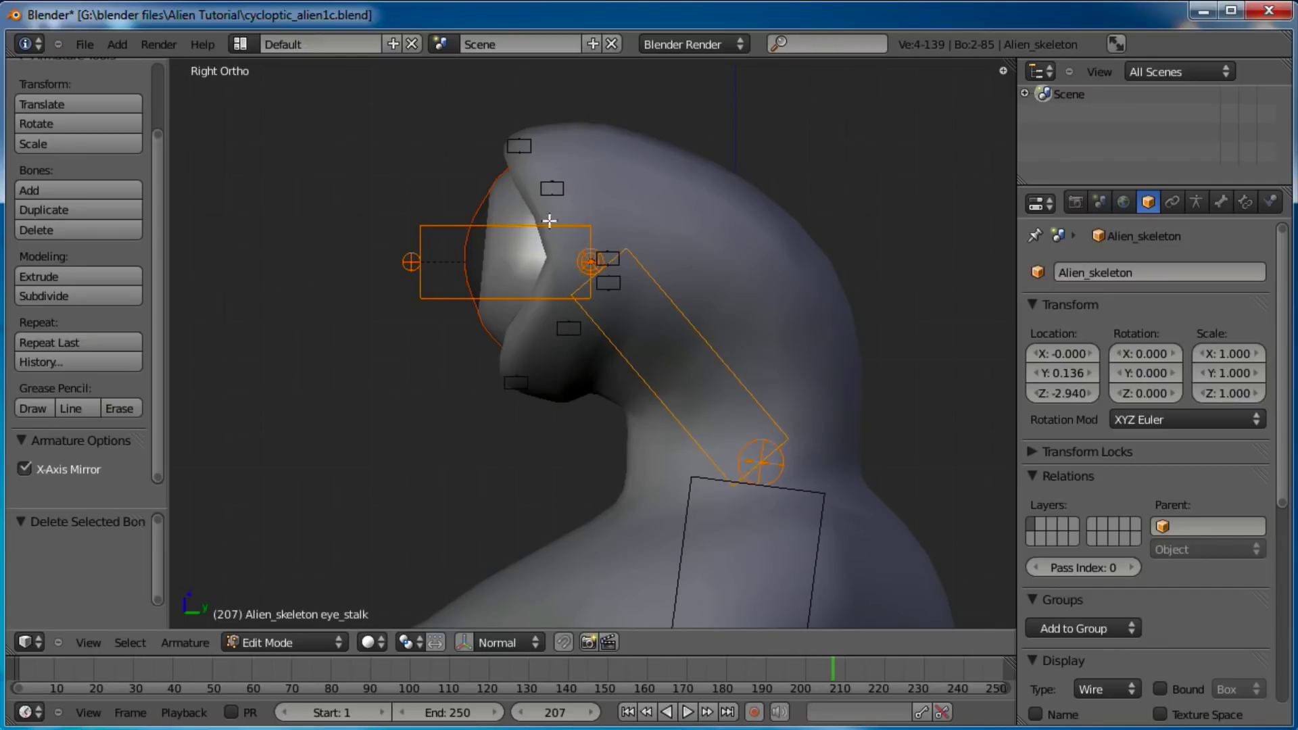
key(ctrl+p)
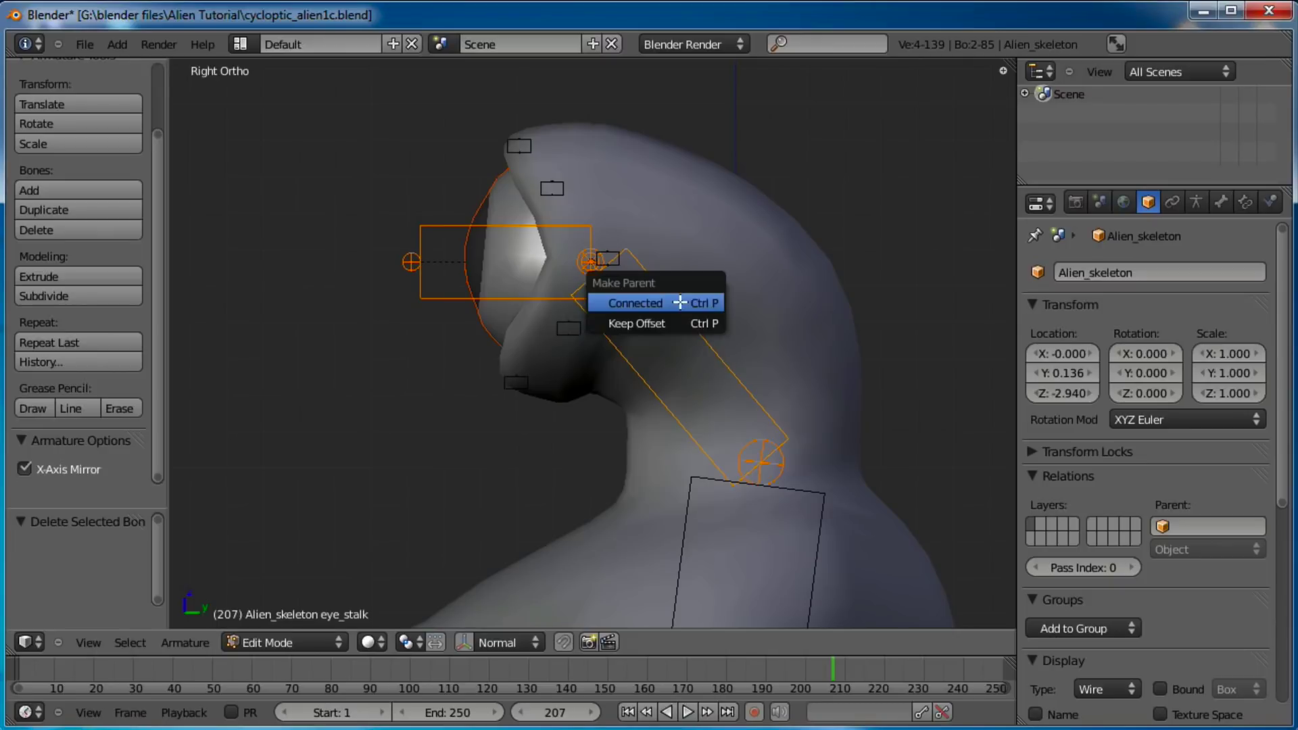
click(661, 305)
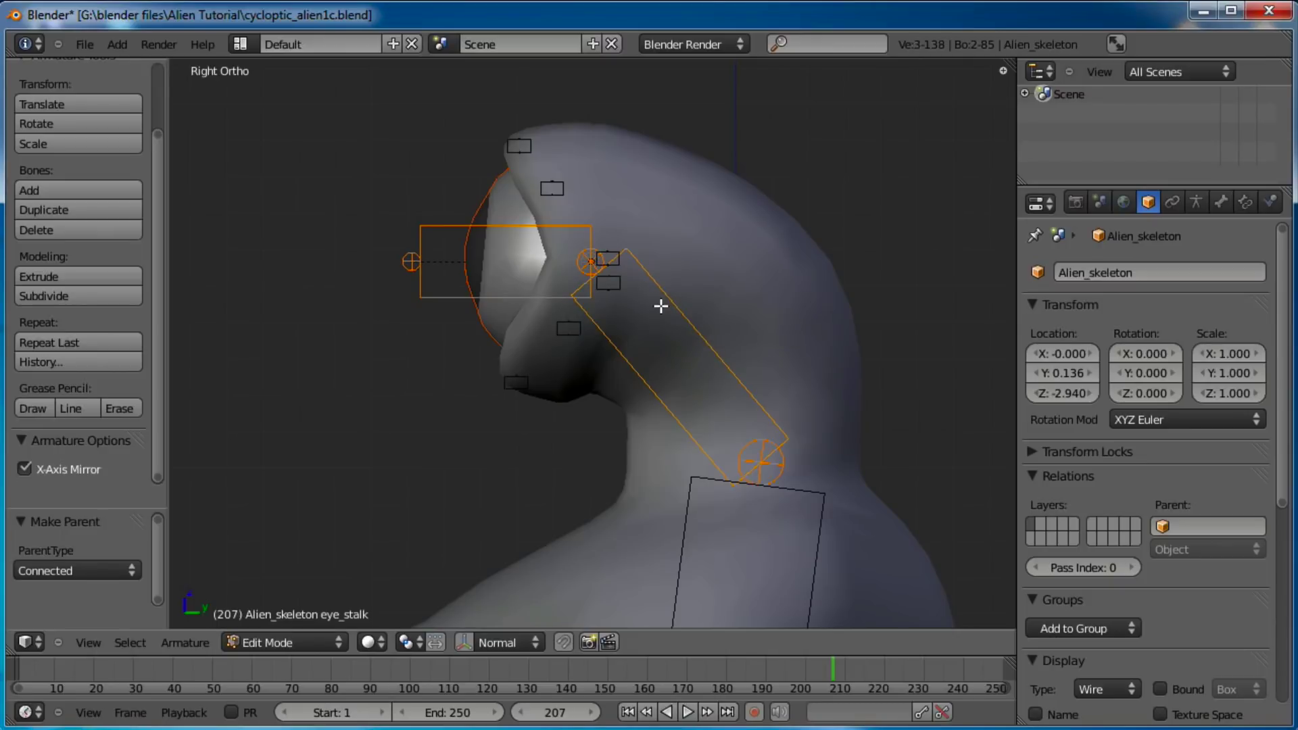
Remove the IK constraint targeting lookat from the eyeball bone in Pose Mode.
key(ctrl+Tab)
scroll(496, 296, down, 3)
middle_drag(721, 321, 586, 376)
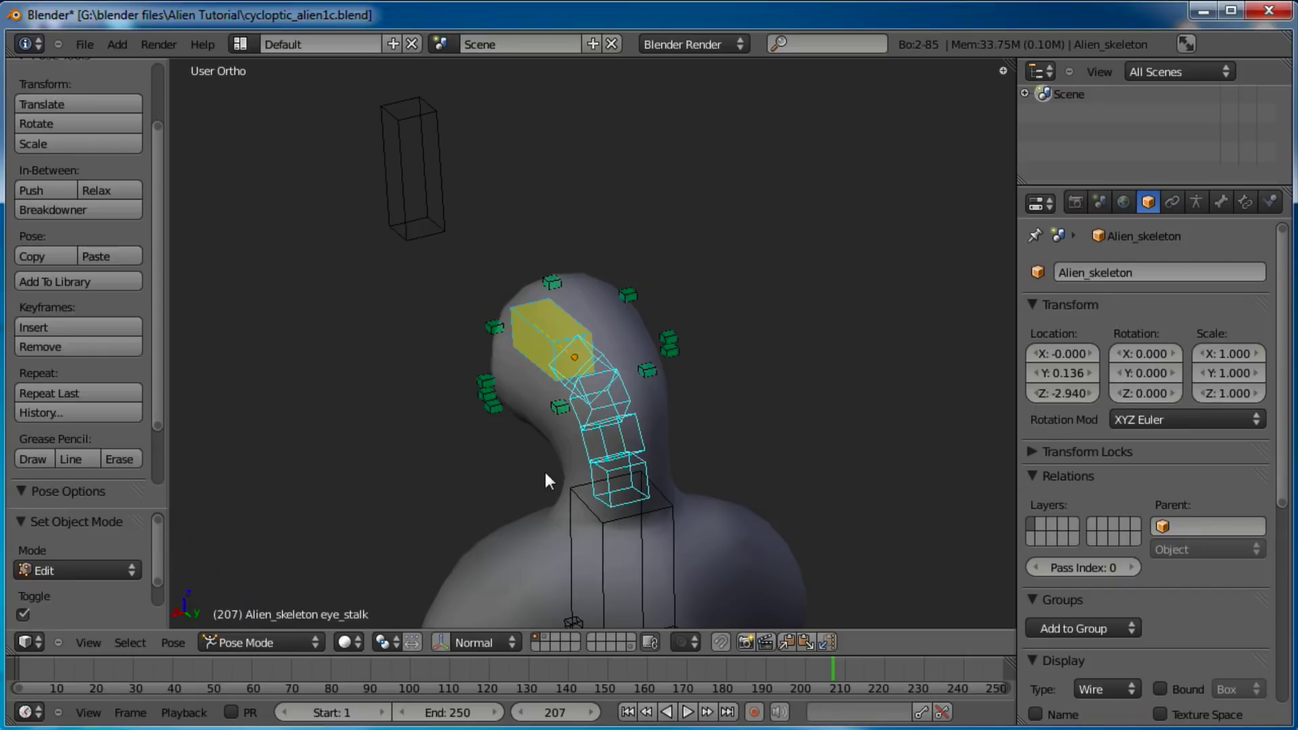
middle_drag(765, 420, 751, 420)
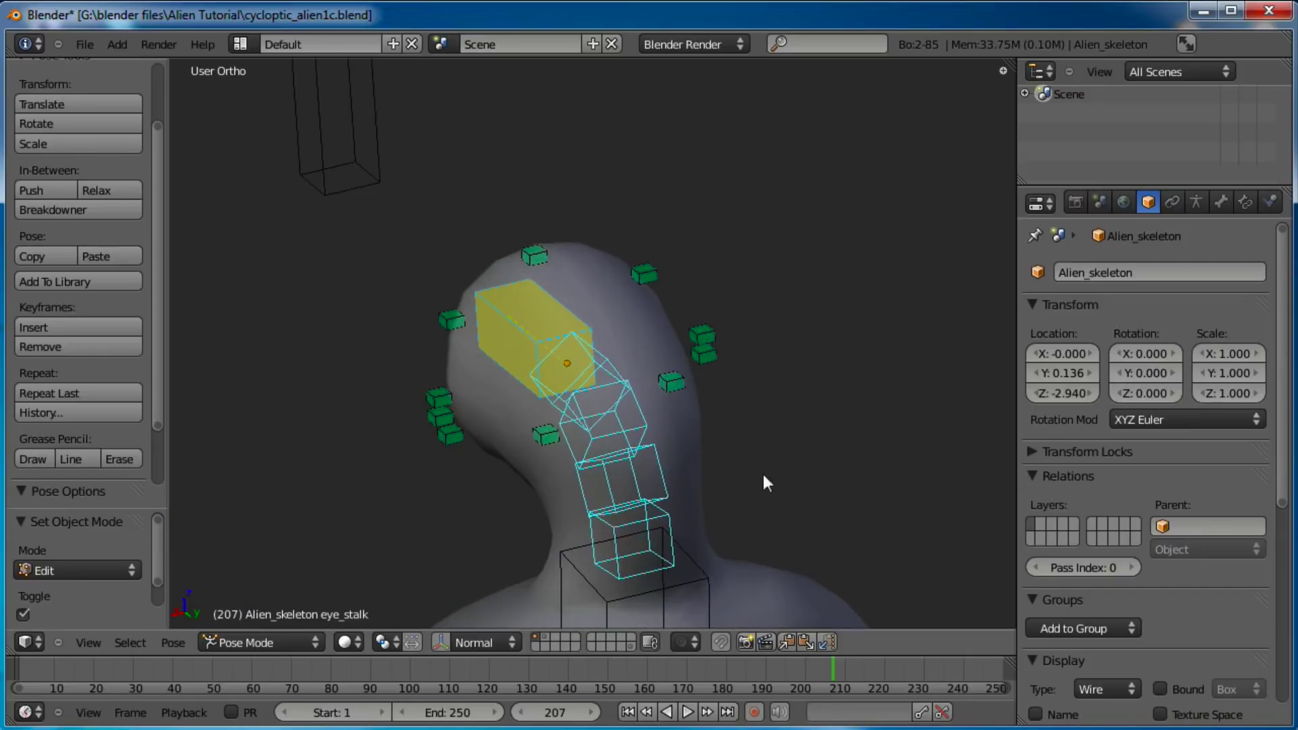
middle_drag(786, 473, 549, 439)
right_click(499, 374)
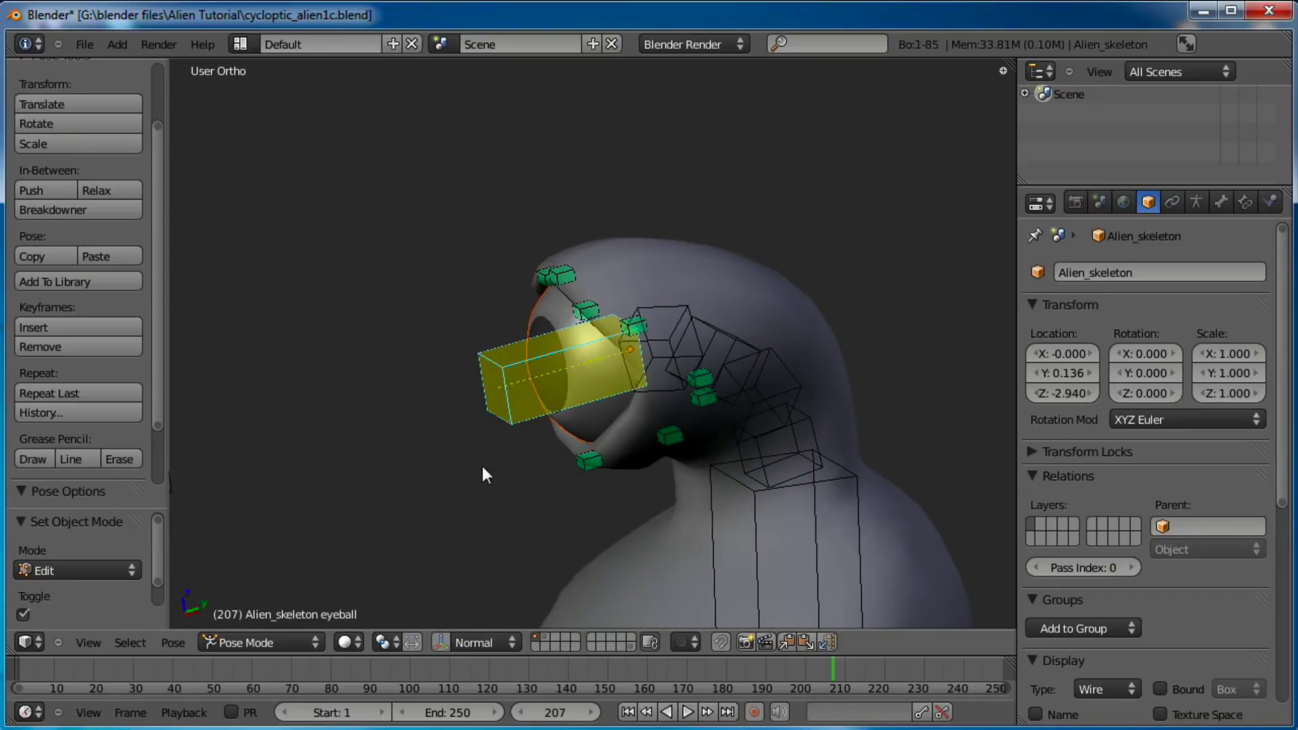
click(1244, 202)
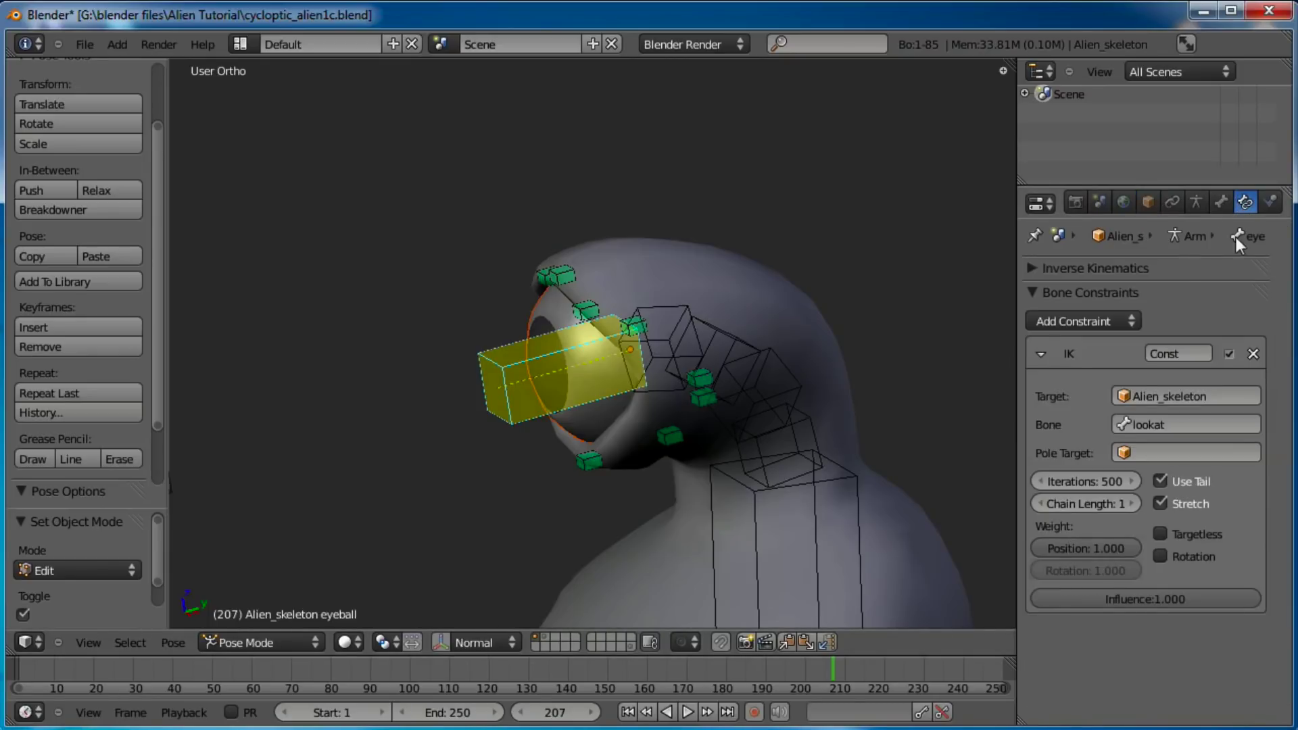
click(1253, 353)
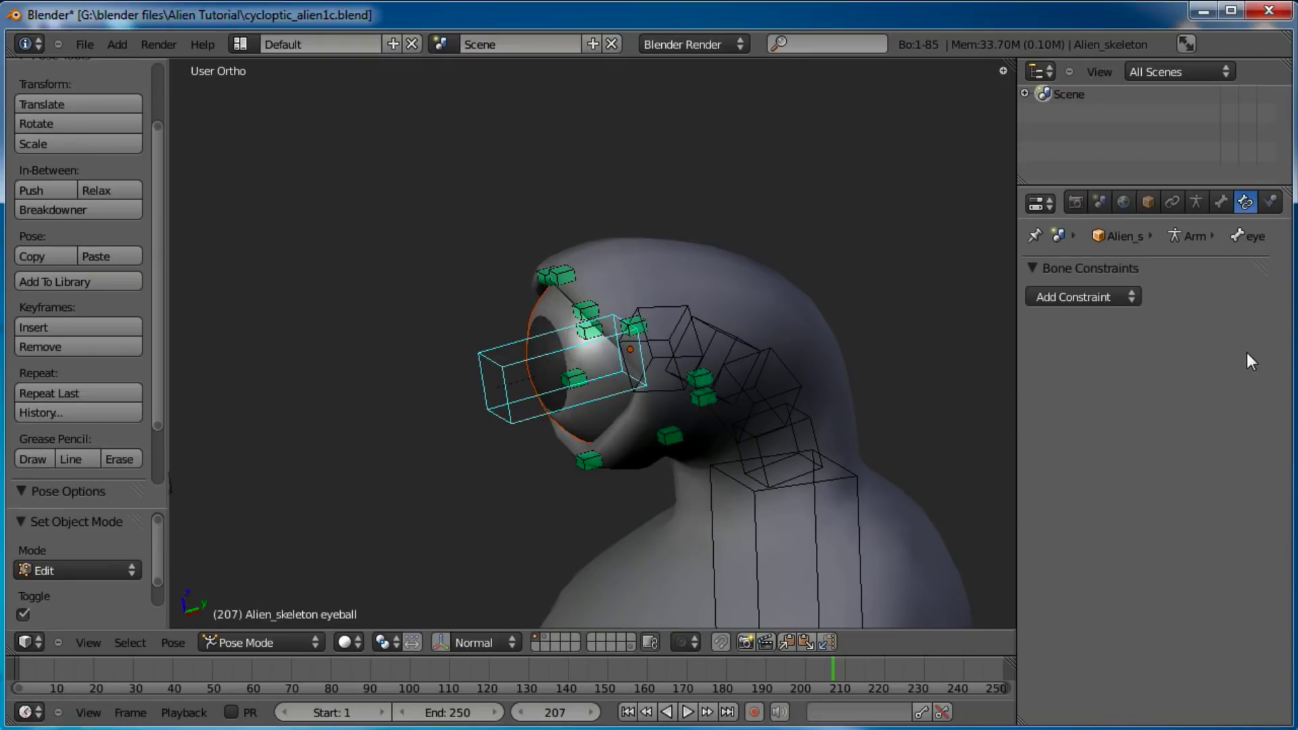
Roll the eyeball bone by 180 degrees in Edit Mode.
scroll(465, 328, down, 1)
scroll(464, 325, down, 2)
mouse_move(447, 368)
middle_down()
mouse_move(497, 358)
mouse_move(472, 366)
middle_up()
scroll(573, 407, up, 3)
scroll(573, 407, up, 1)
shift+middle_drag(661, 376, 688, 434)
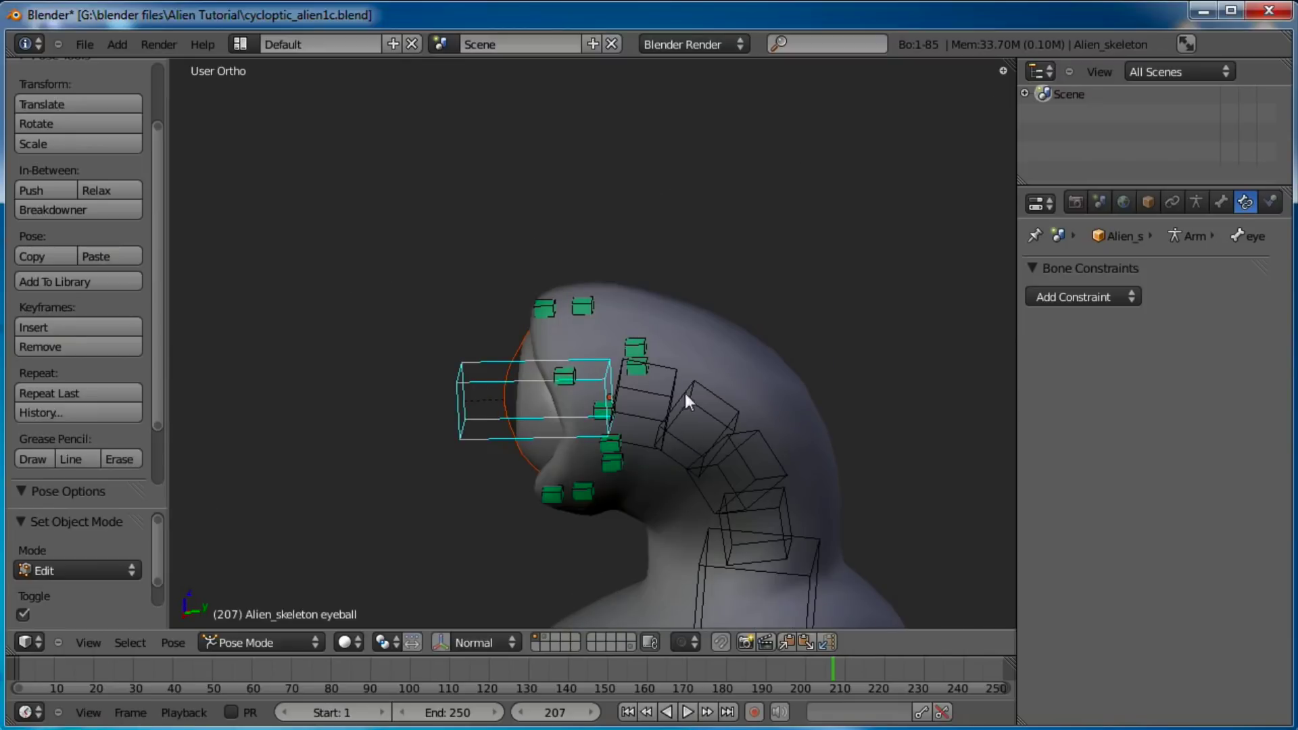
middle_drag(769, 553, 618, 383)
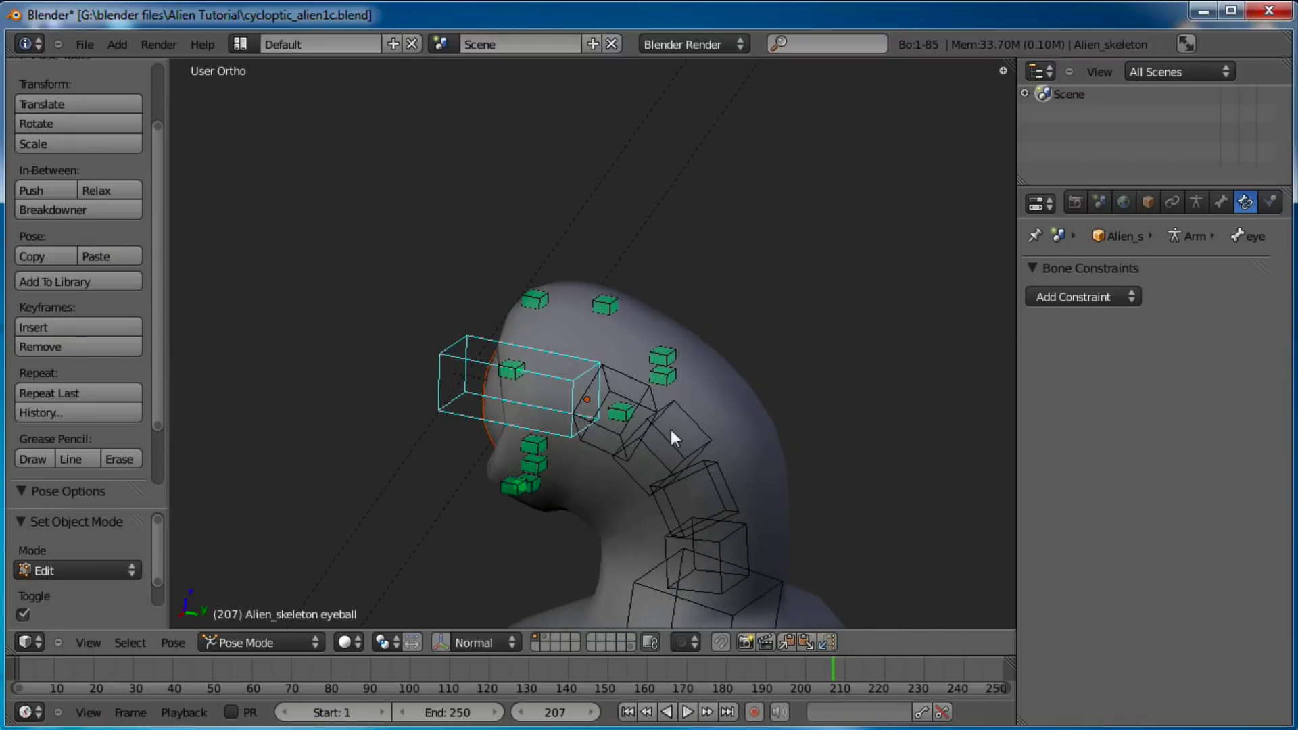
middle_drag(703, 464, 611, 514)
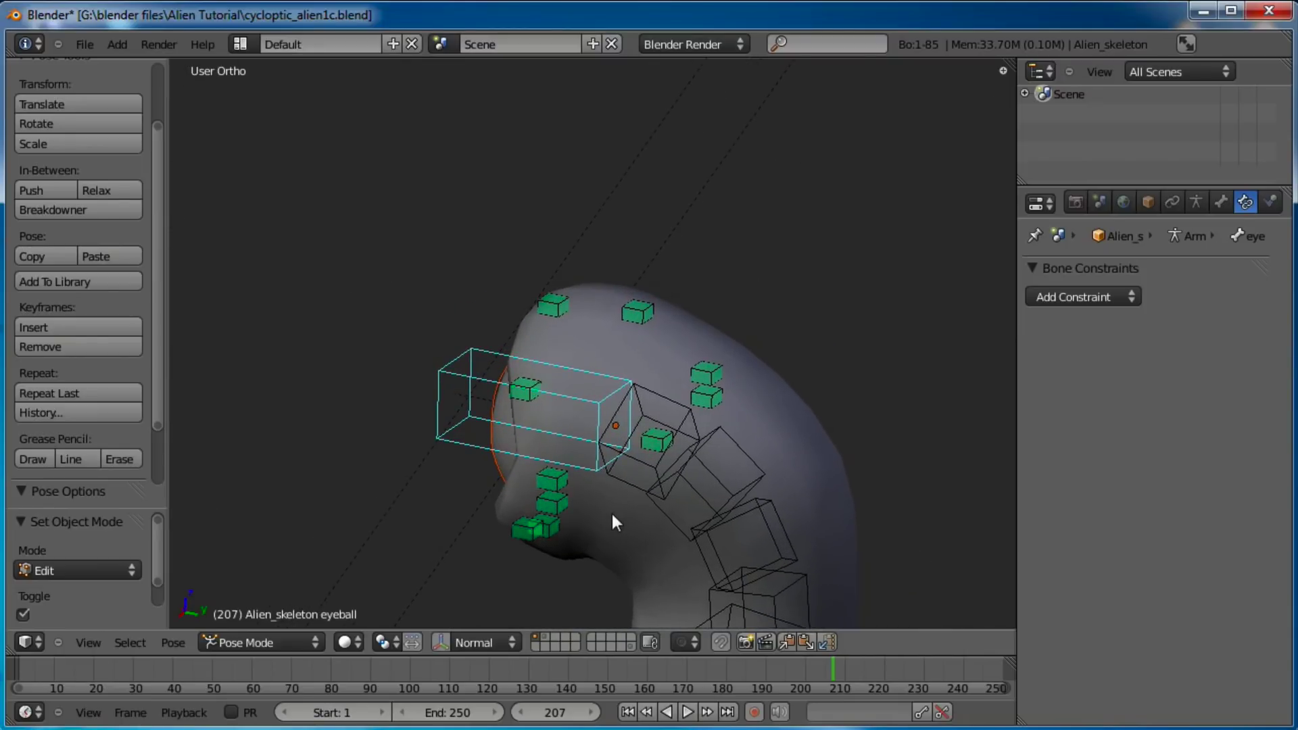
key(Tab)
key(ctrl+r)
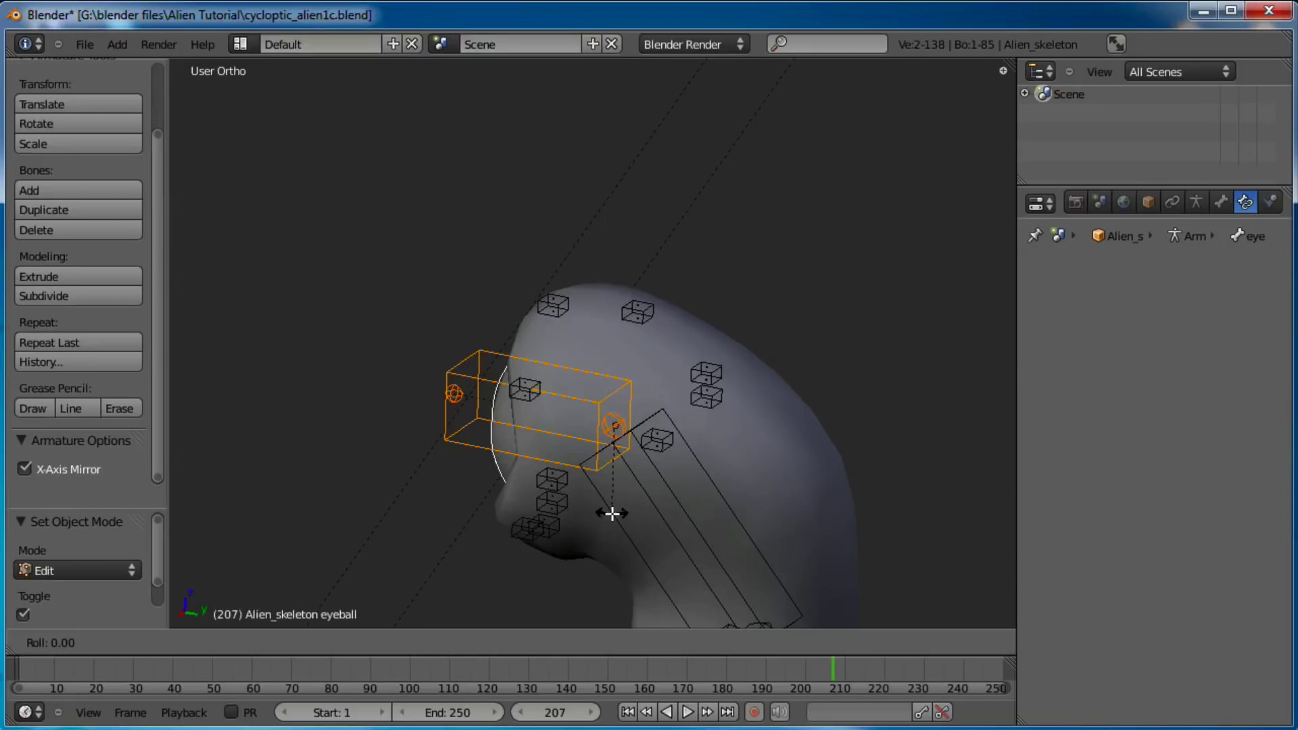
text(180)
key(Return)
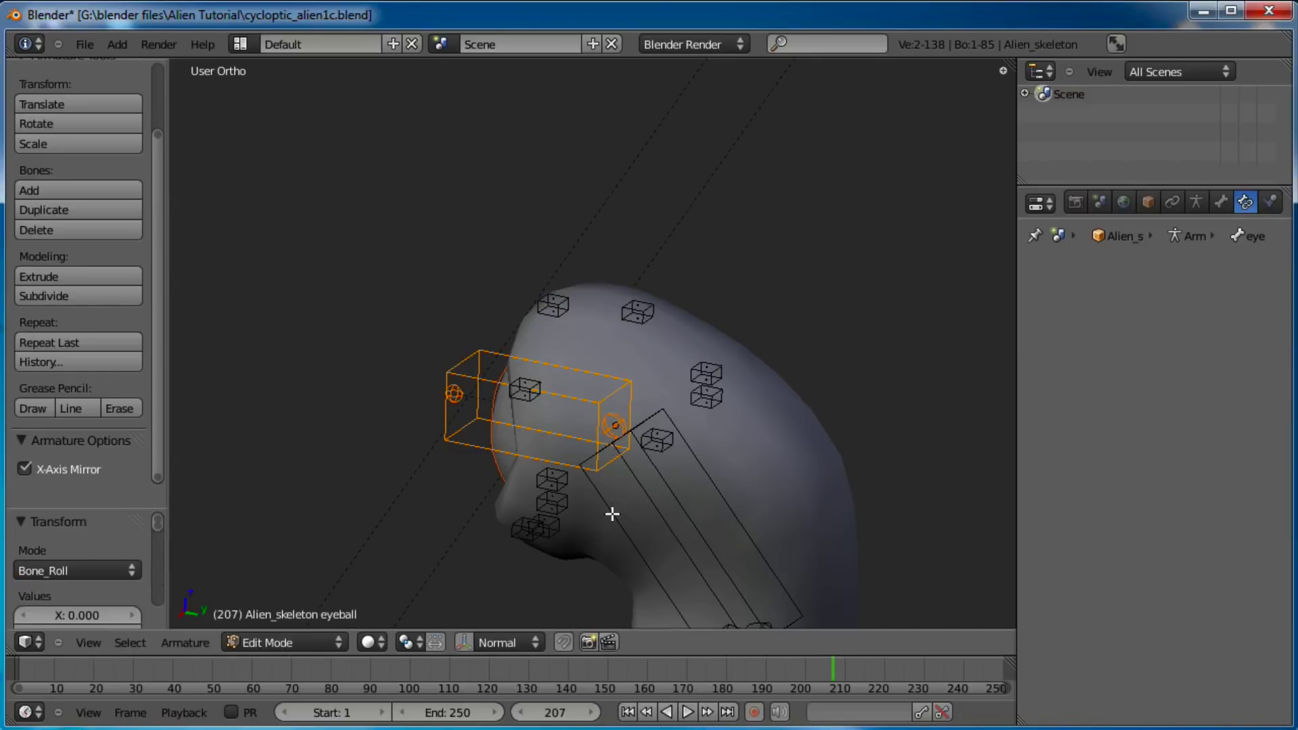
In Pose Mode, add an IK constraint to the eyeball bone targeting the lookat bone, with a chain length of 1.
key(ctrl+Tab)
middle_drag(611, 514, 645, 438)
right_click(374, 349)
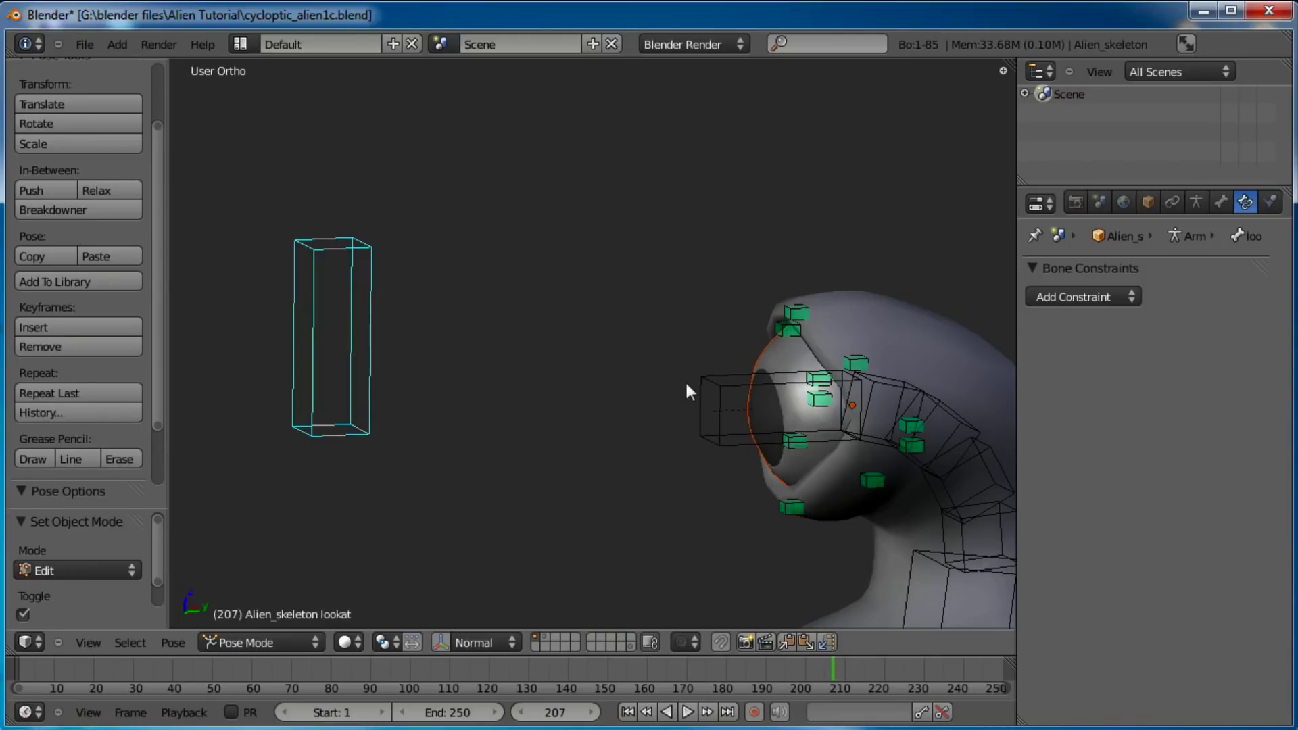
shift+right_click(705, 396)
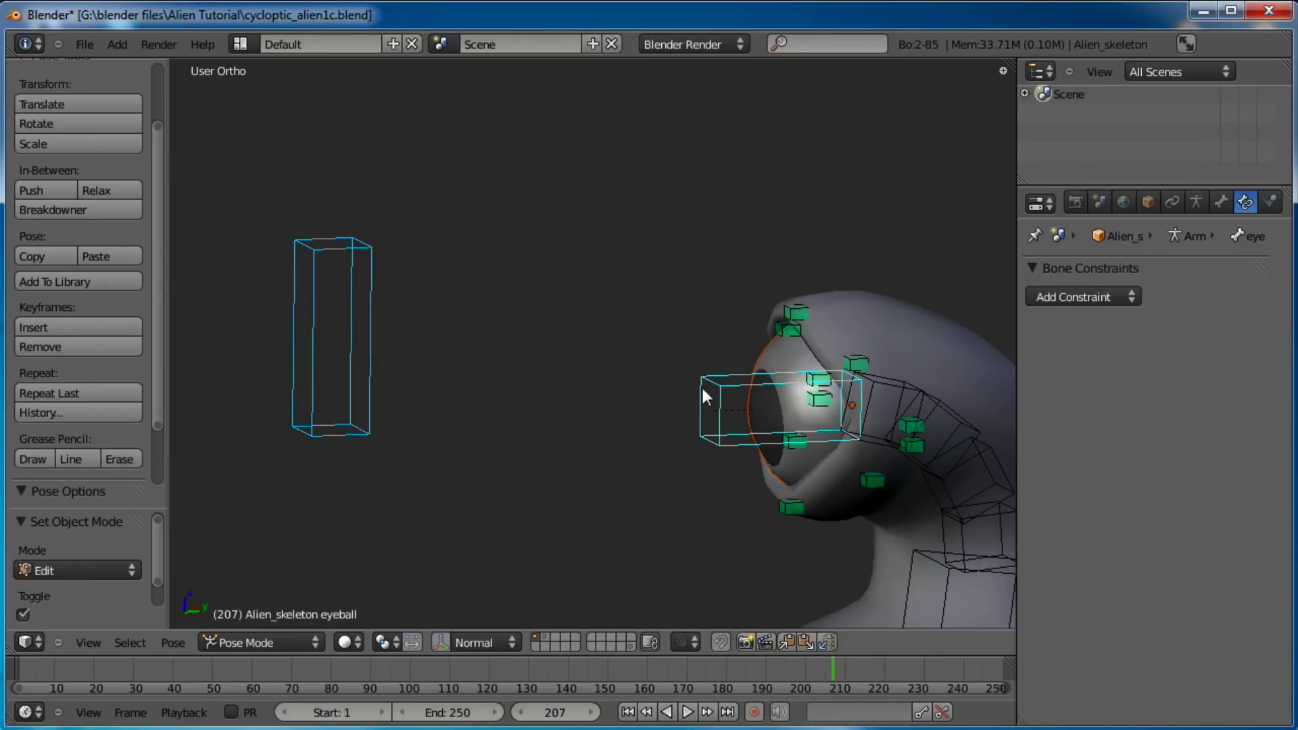
key(ctrl+shift+c)
key(shift+i)
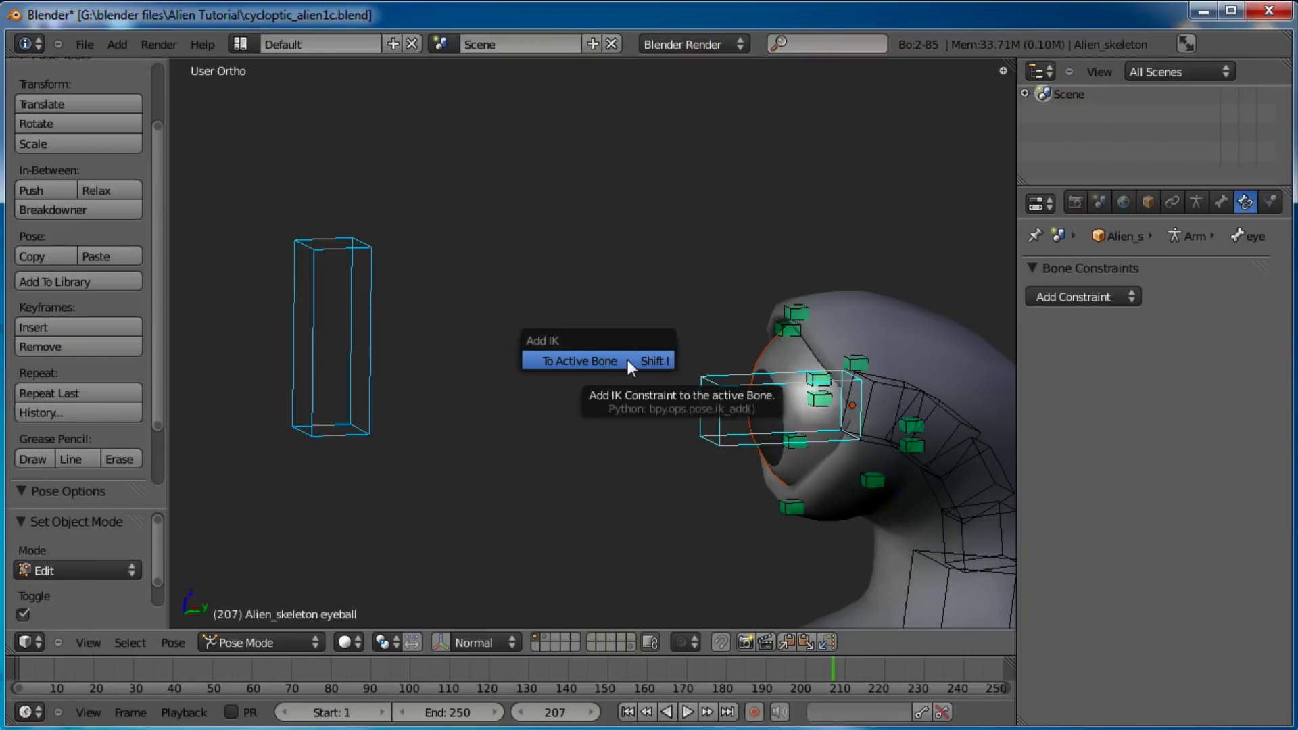
click(571, 362)
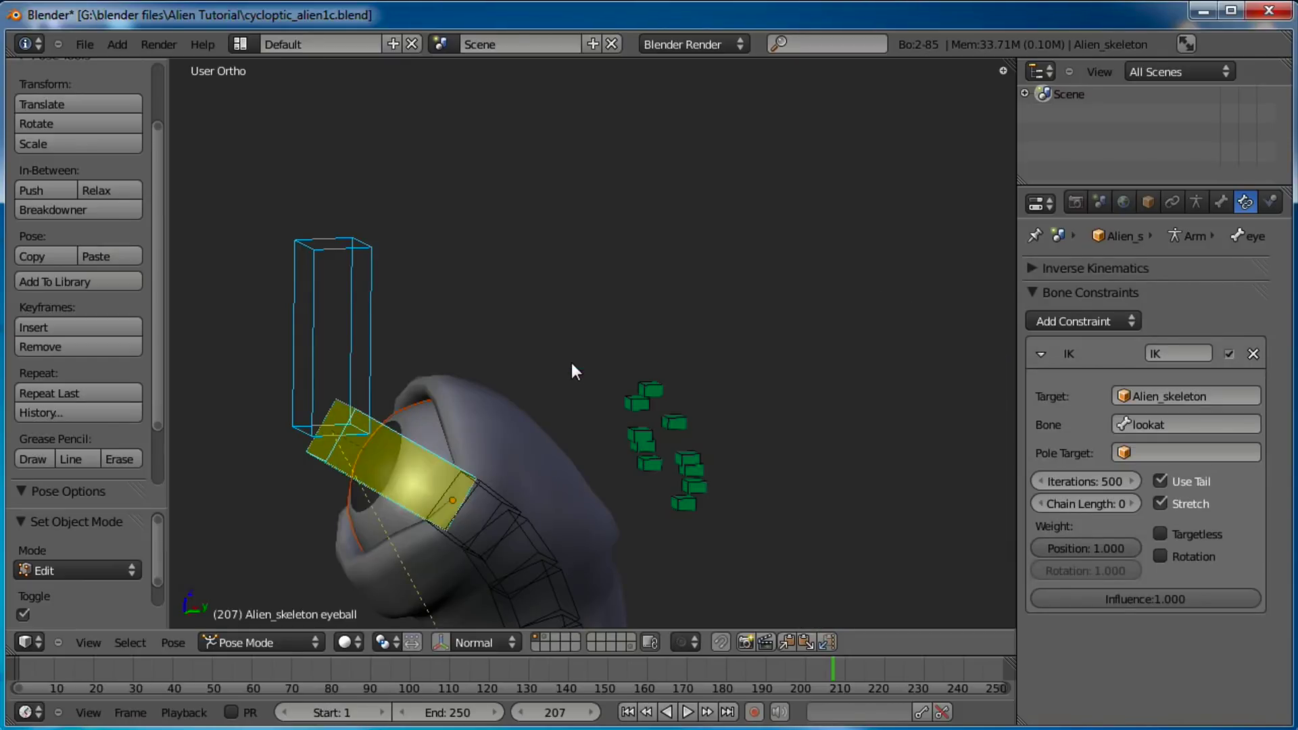
click(1134, 506)
In Edit Mode, snap the 3D cursor to the base joint of the lookat bone.
scroll(551, 447, down, 3)
right_click(432, 369)
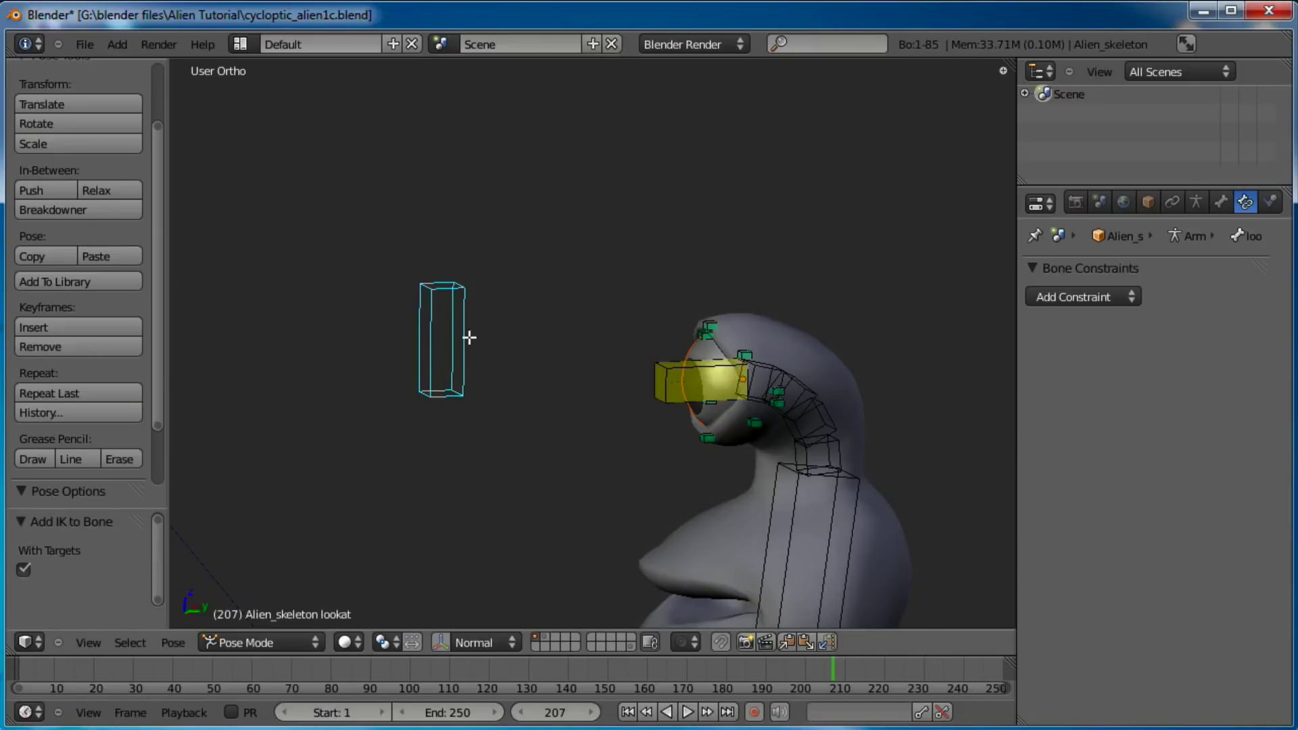
key(Tab)
key(KP_3)
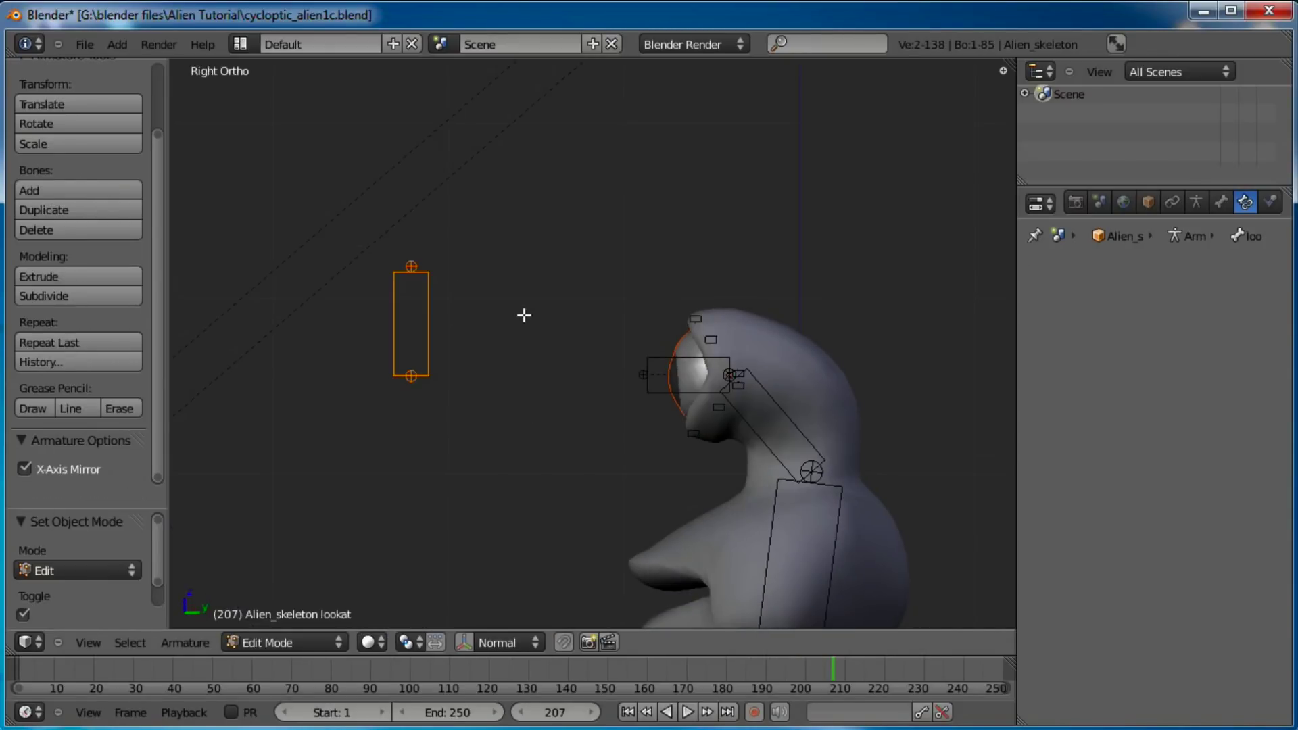
right_click(410, 265)
scroll(441, 271, up, 2)
shift+middle_drag(582, 336, 736, 345)
right_click(495, 397)
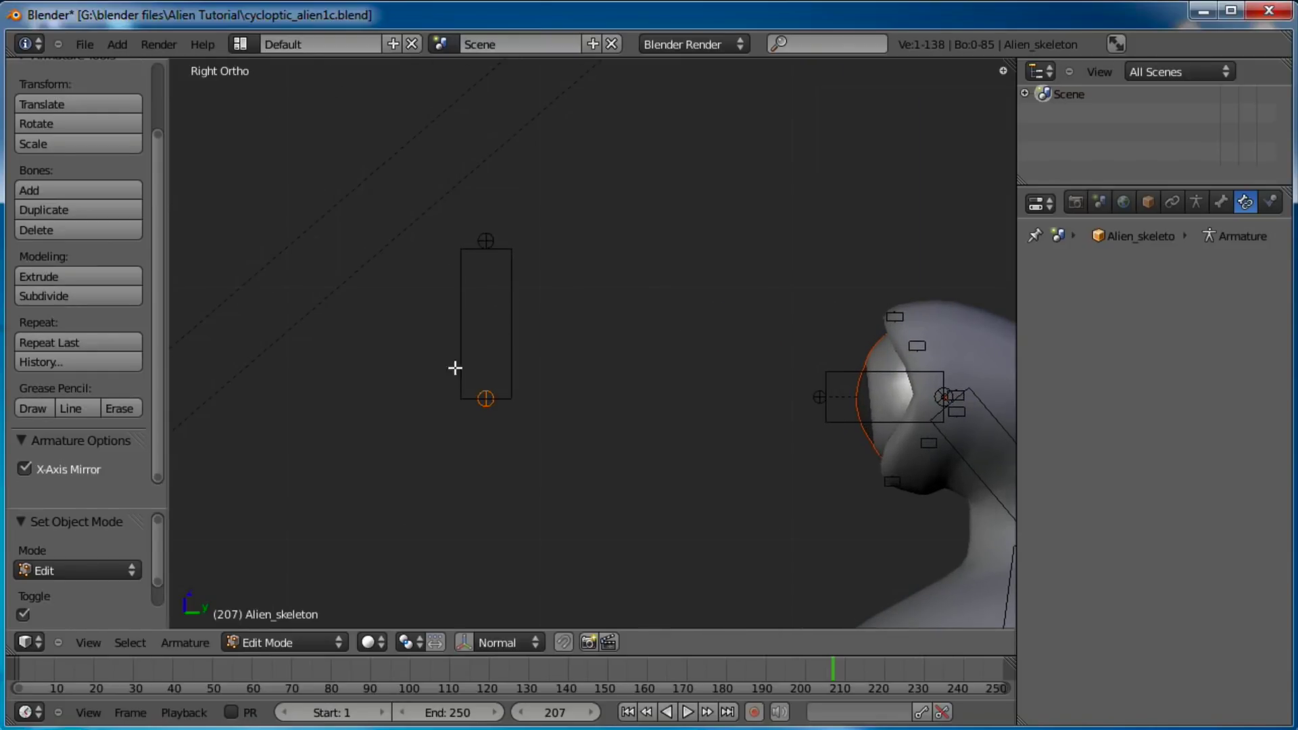
key(shift+s)
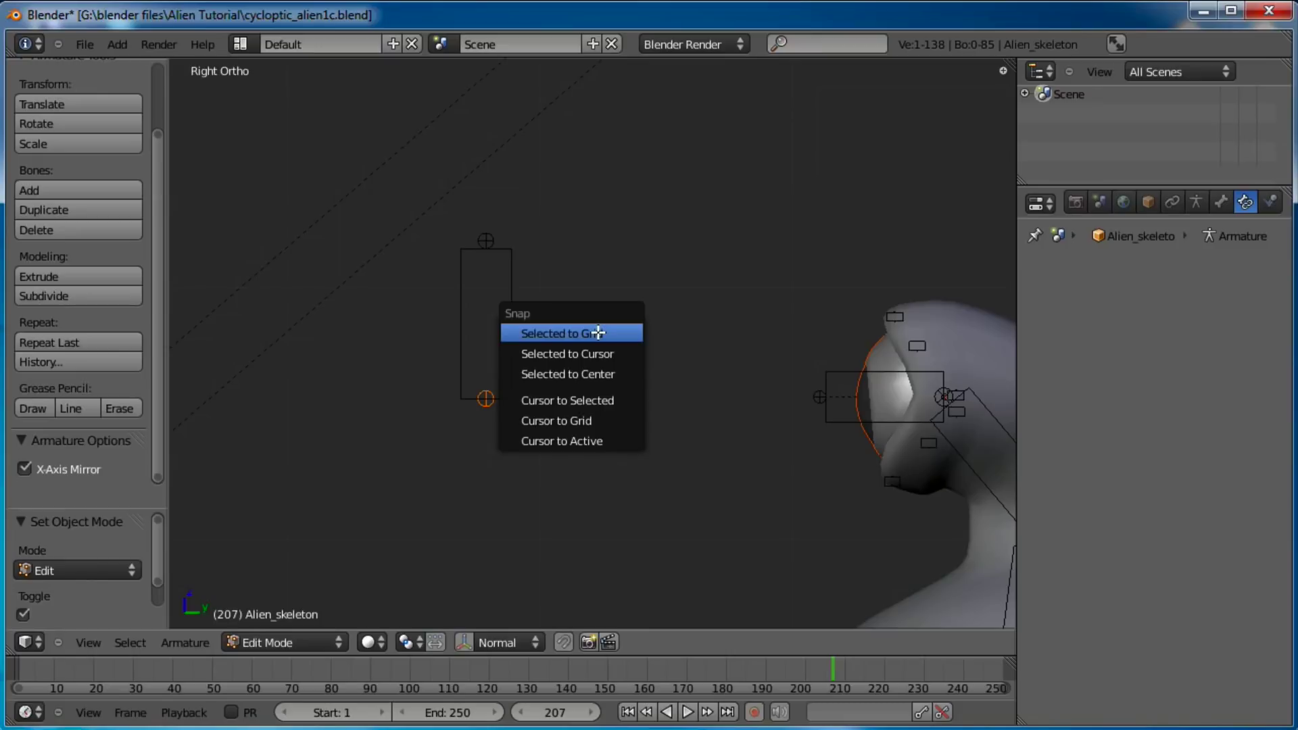
click(601, 399)
Snap the lookat bone's tip to the 3D cursor and move it about -0.088 along global Y.
right_click(485, 240)
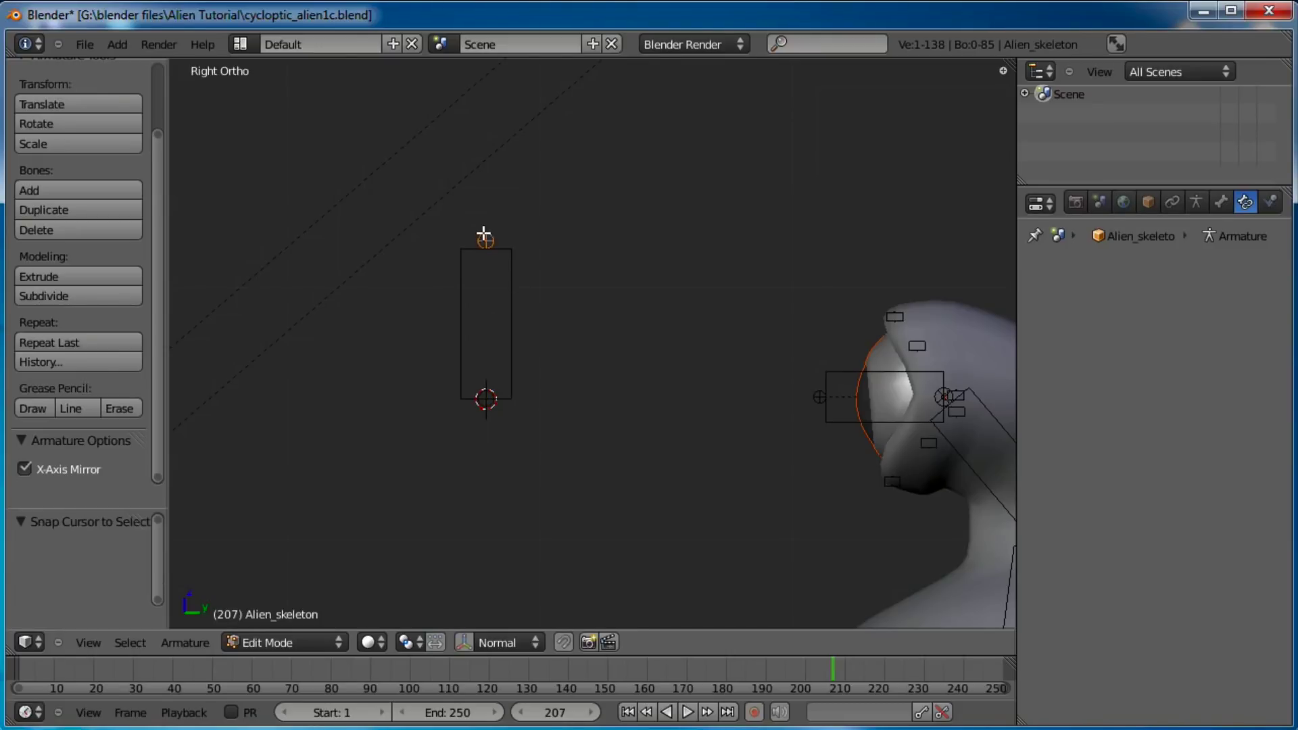
key(shift+s)
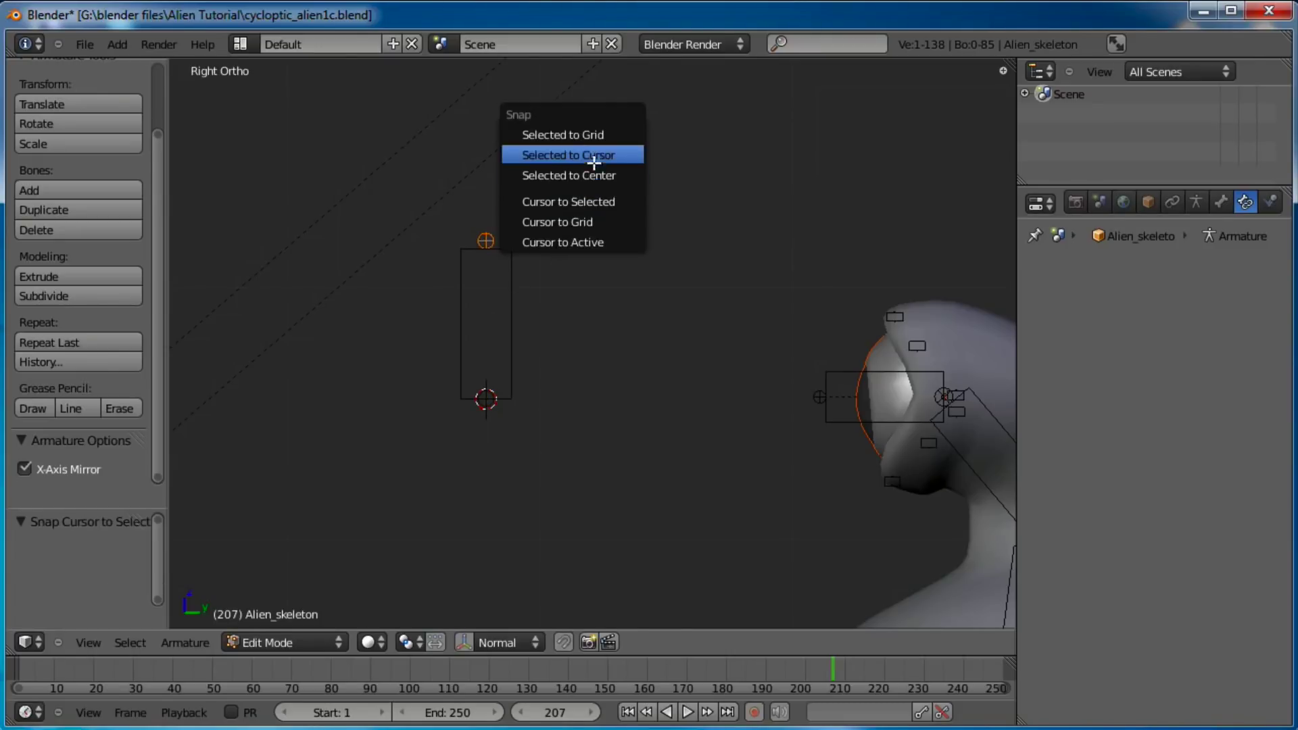
click(593, 155)
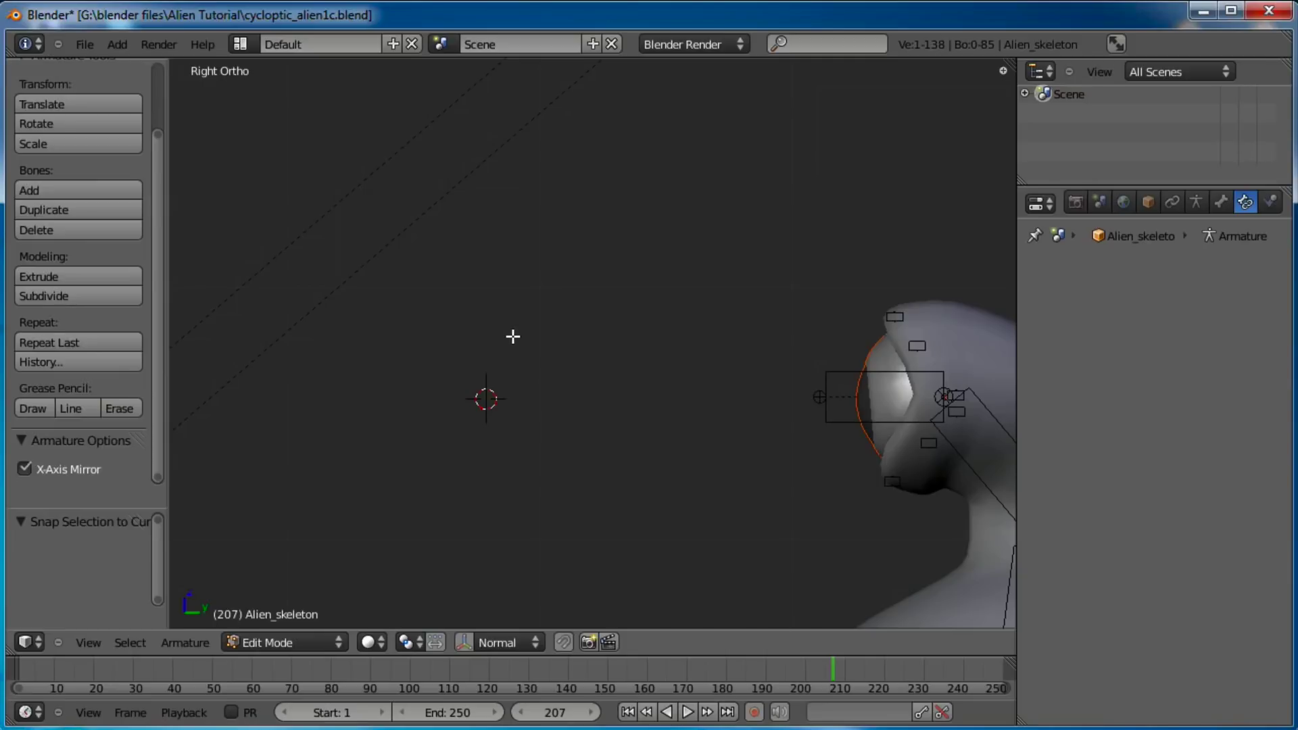
key(g)
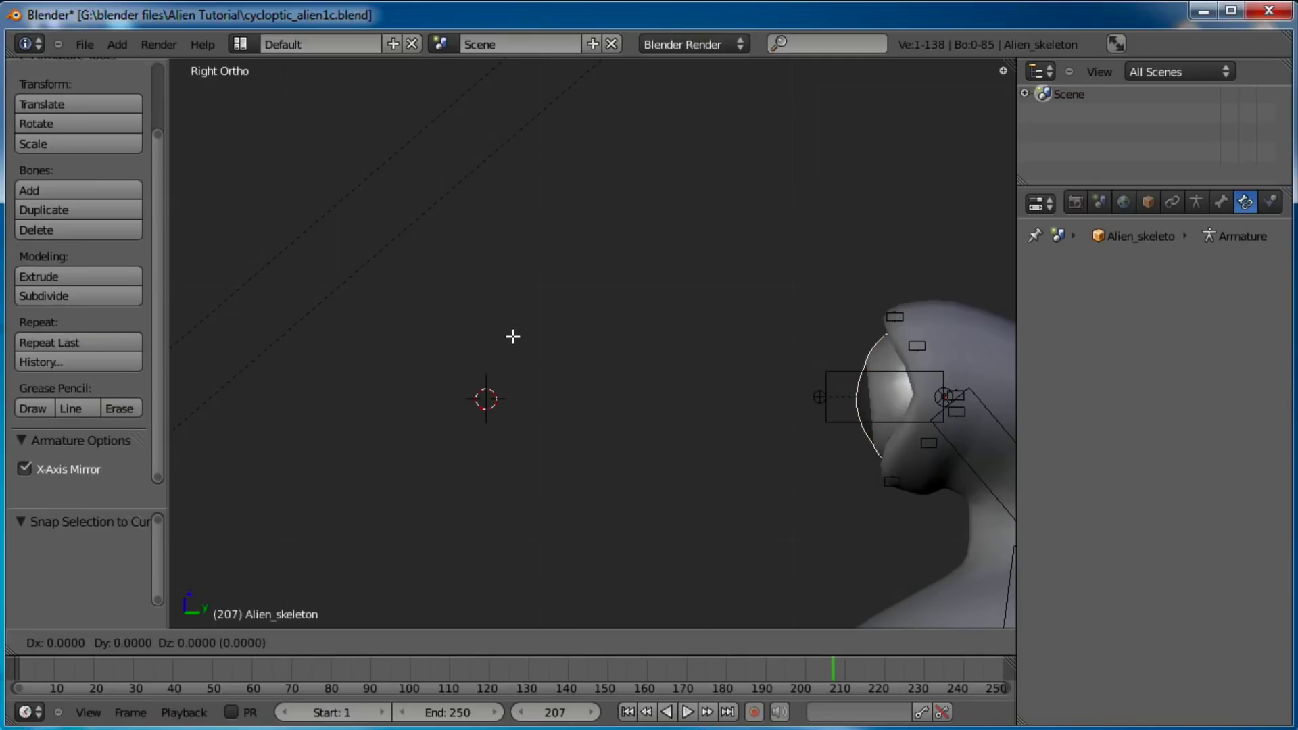
key(y)
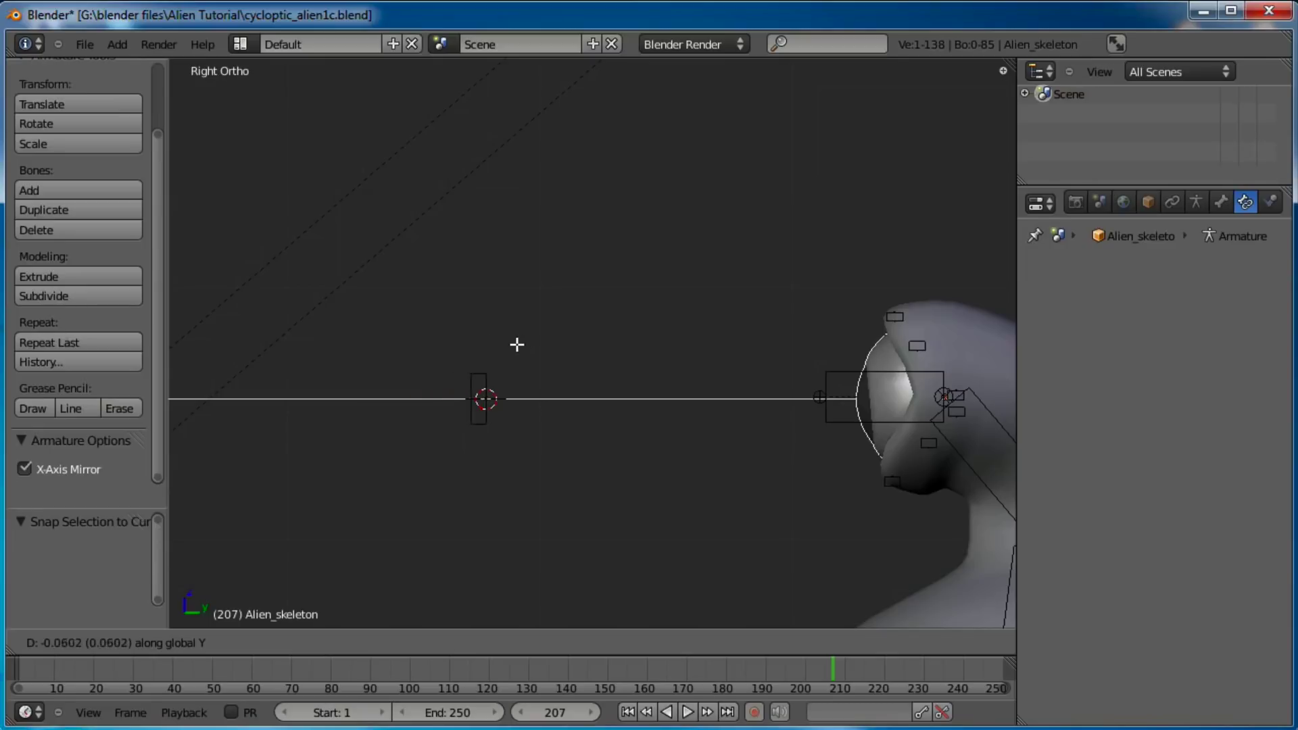
click(478, 345)
Enlarge the B-Bone display size of the shortened lookat bone to about 3.1 times.
middle_drag(489, 345, 504, 372)
right_click(504, 371)
key(s)
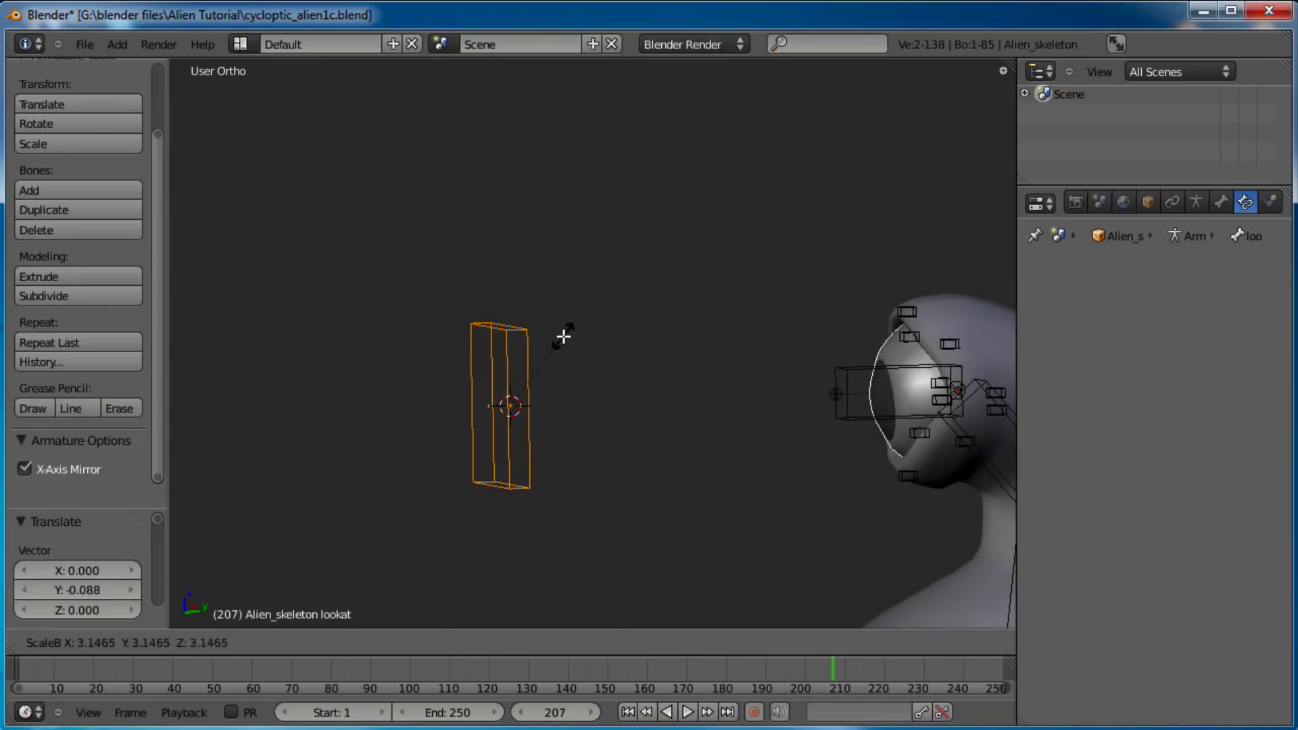
click(562, 339)
Move the lookat bone around in Pose Mode to test how the eyeball tracks it.
key(ctrl+Tab)
middle_drag(564, 348, 723, 363)
key(g)
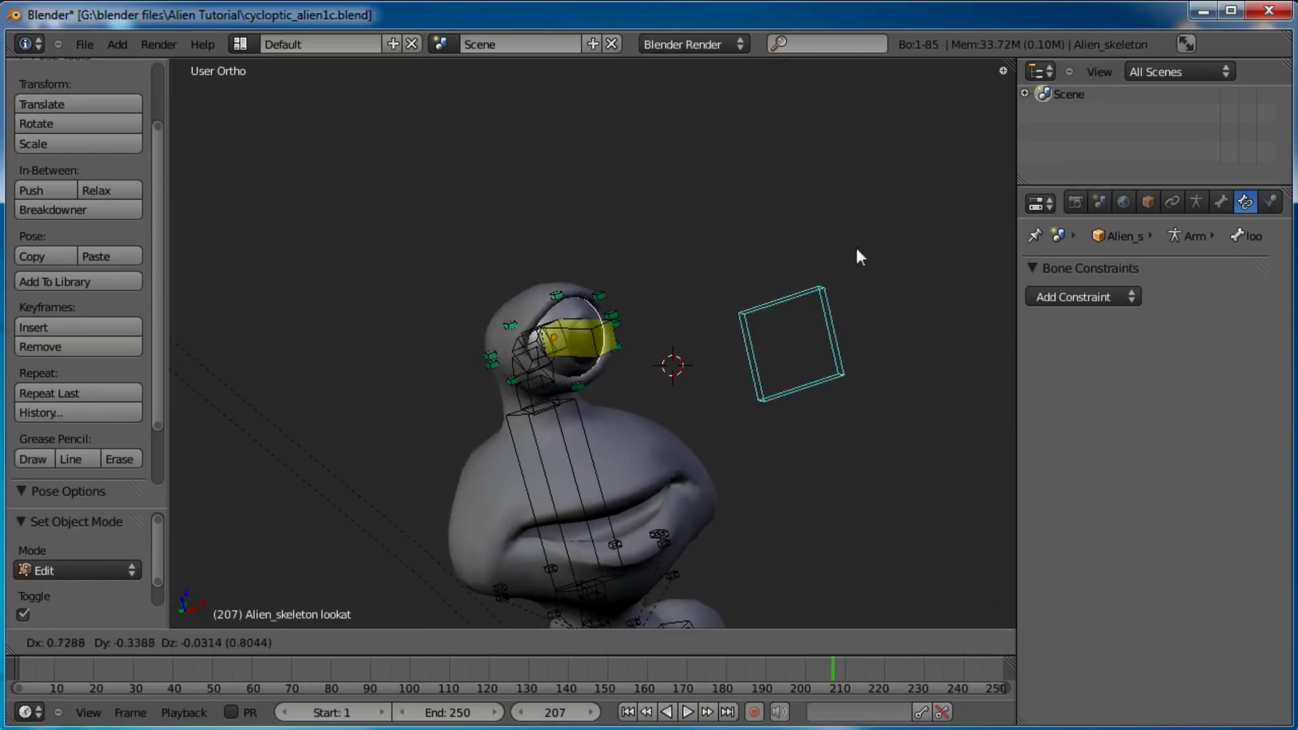
click(798, 199)
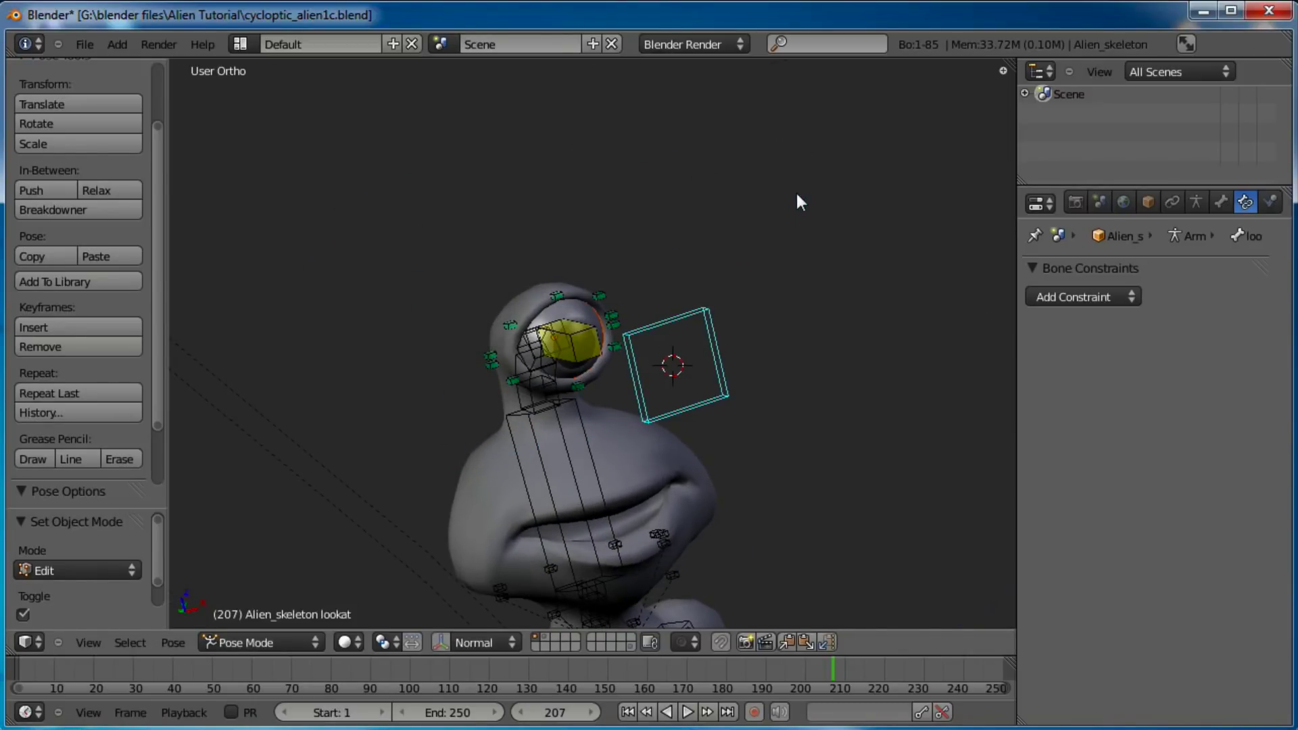
Select the eye_stalk bone and examine the head and facial bones from the side and front in Edit Mode.
key(KP_3)
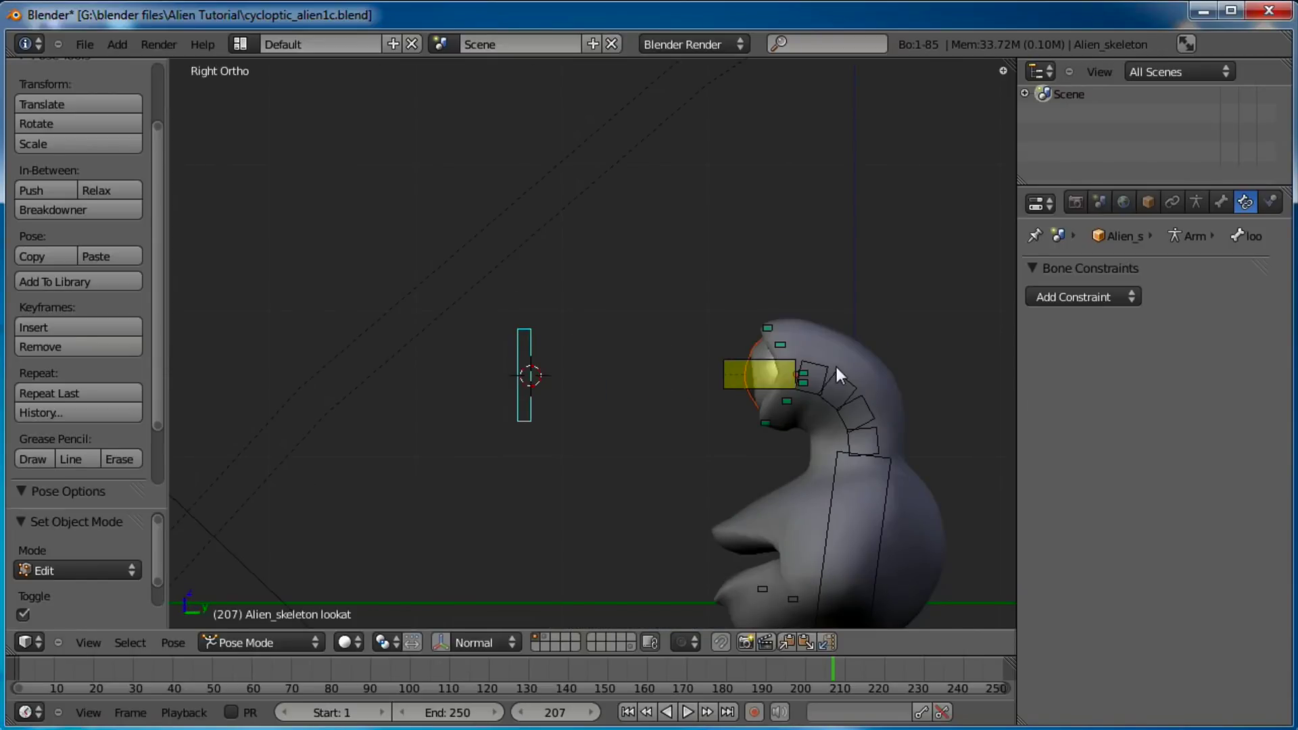
shift+middle_drag(834, 364, 671, 221)
right_click(691, 254)
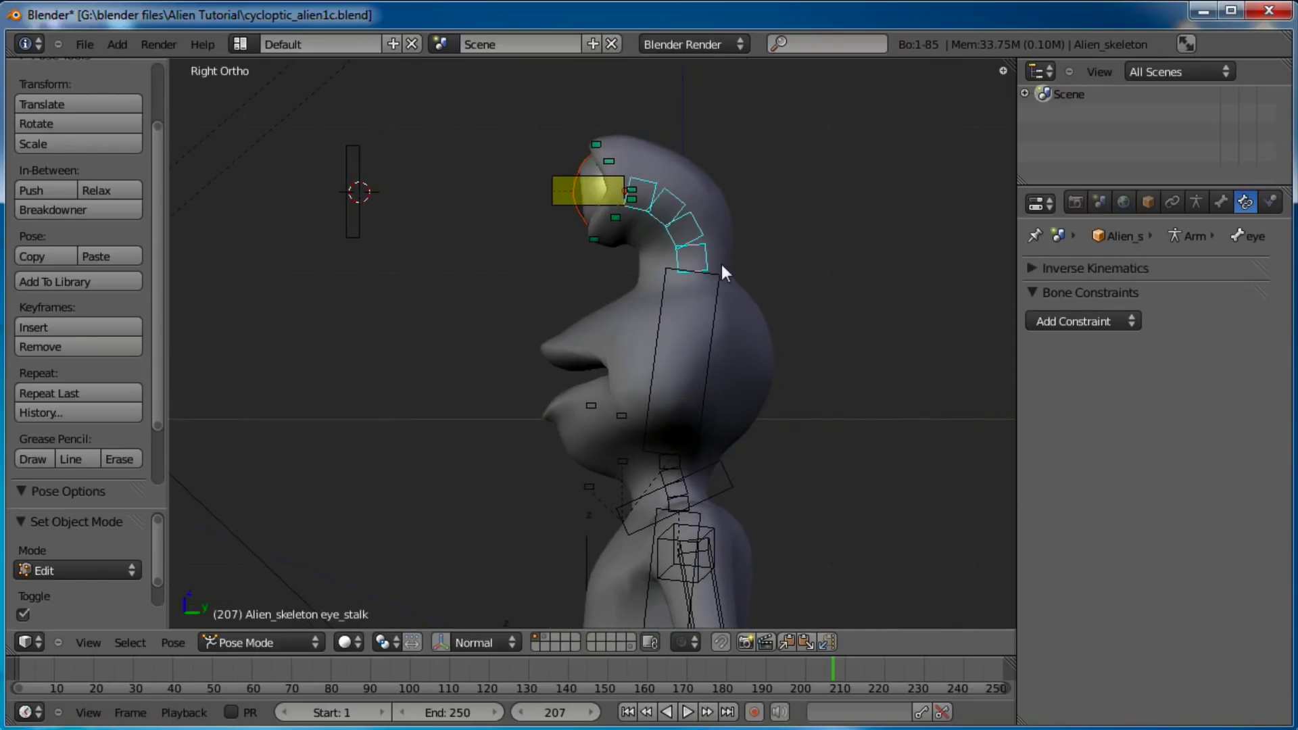
shift+middle_drag(721, 265, 723, 303)
key(Tab)
shift+middle_drag(749, 364, 687, 477)
scroll(725, 390, up, 3)
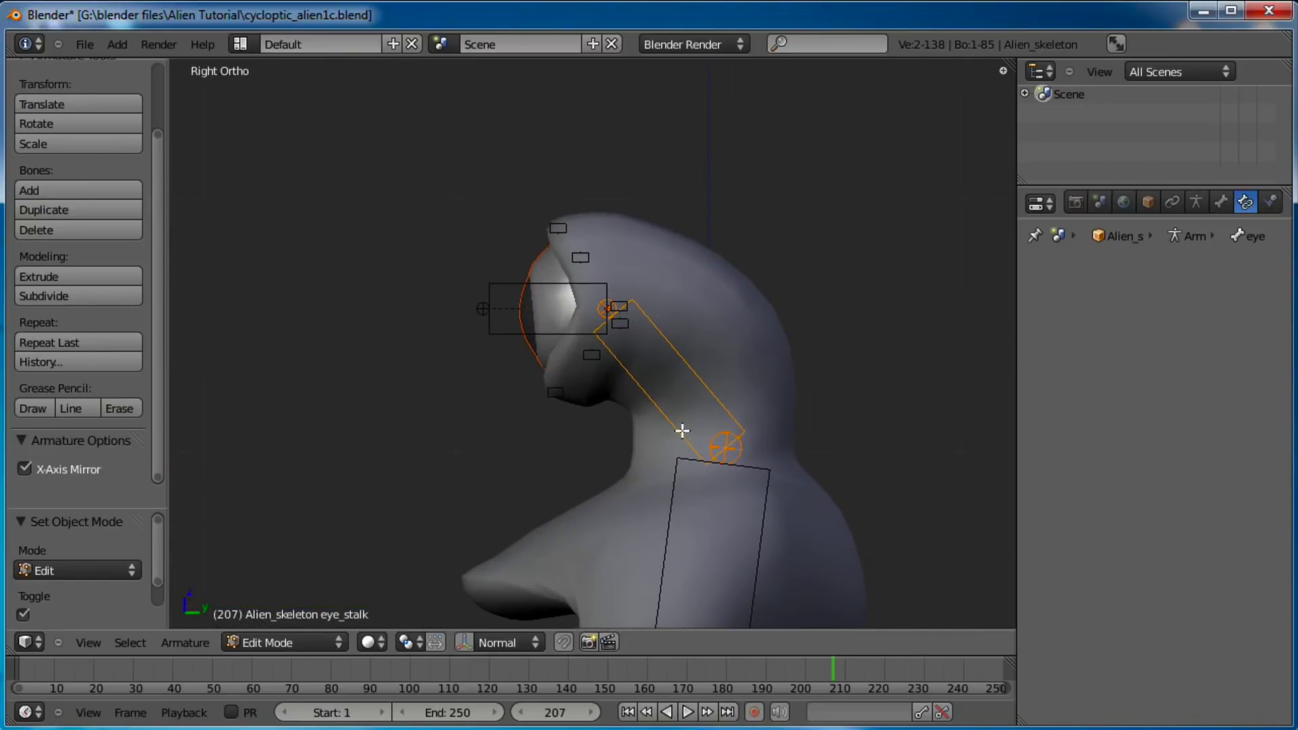
middle_drag(682, 430, 672, 313)
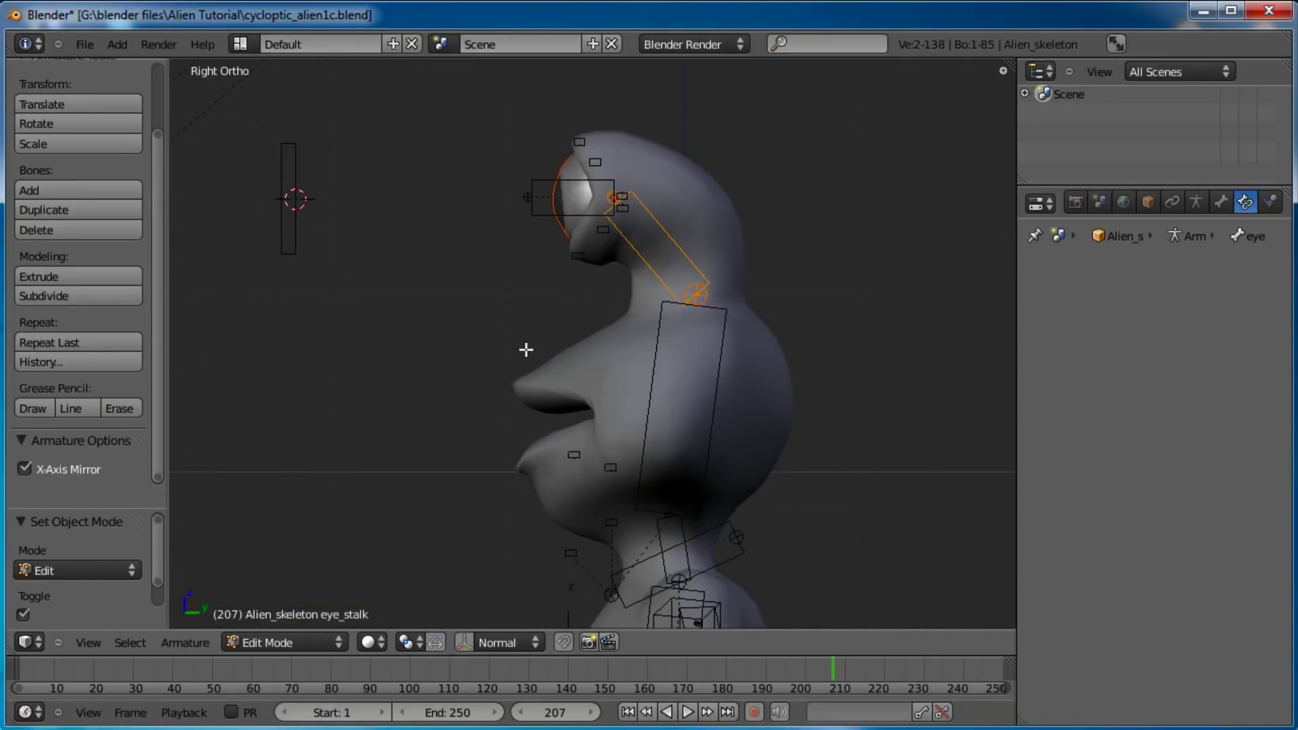
middle_drag(546, 360, 783, 499)
scroll(723, 321, up, 1)
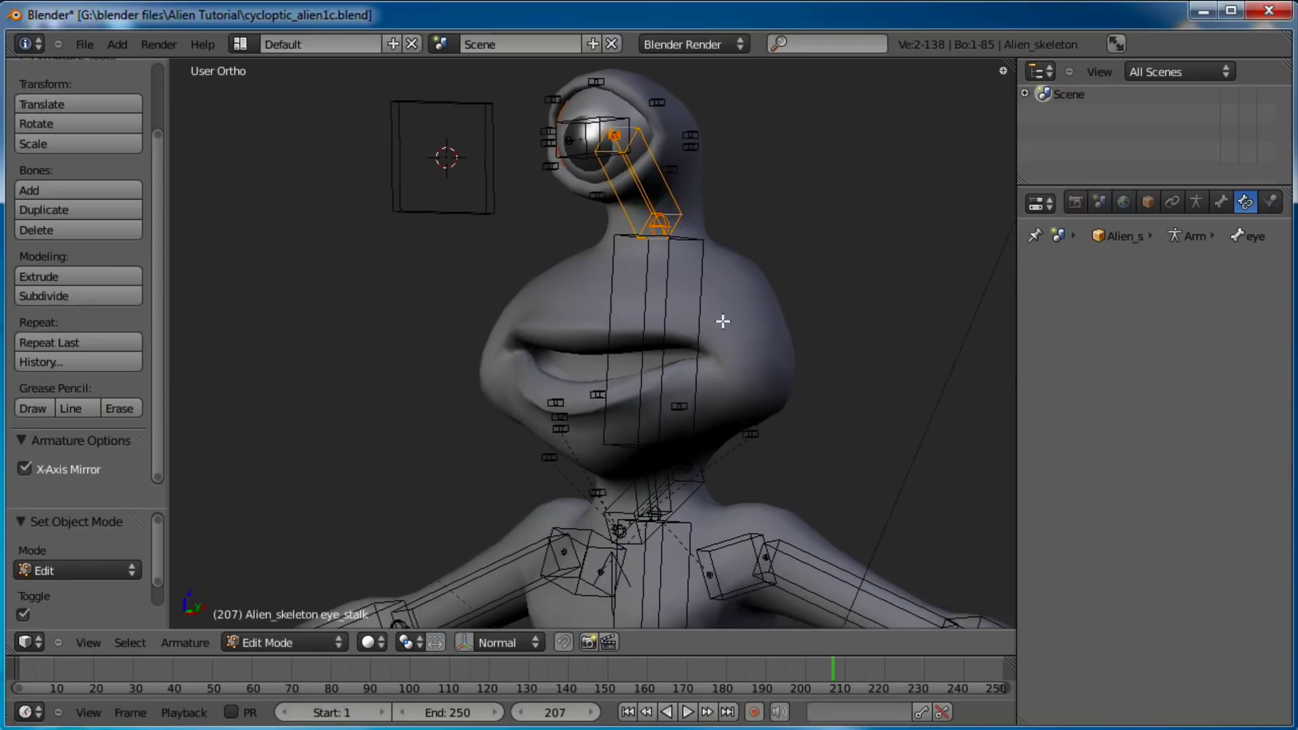
middle_drag(722, 321, 904, 338)
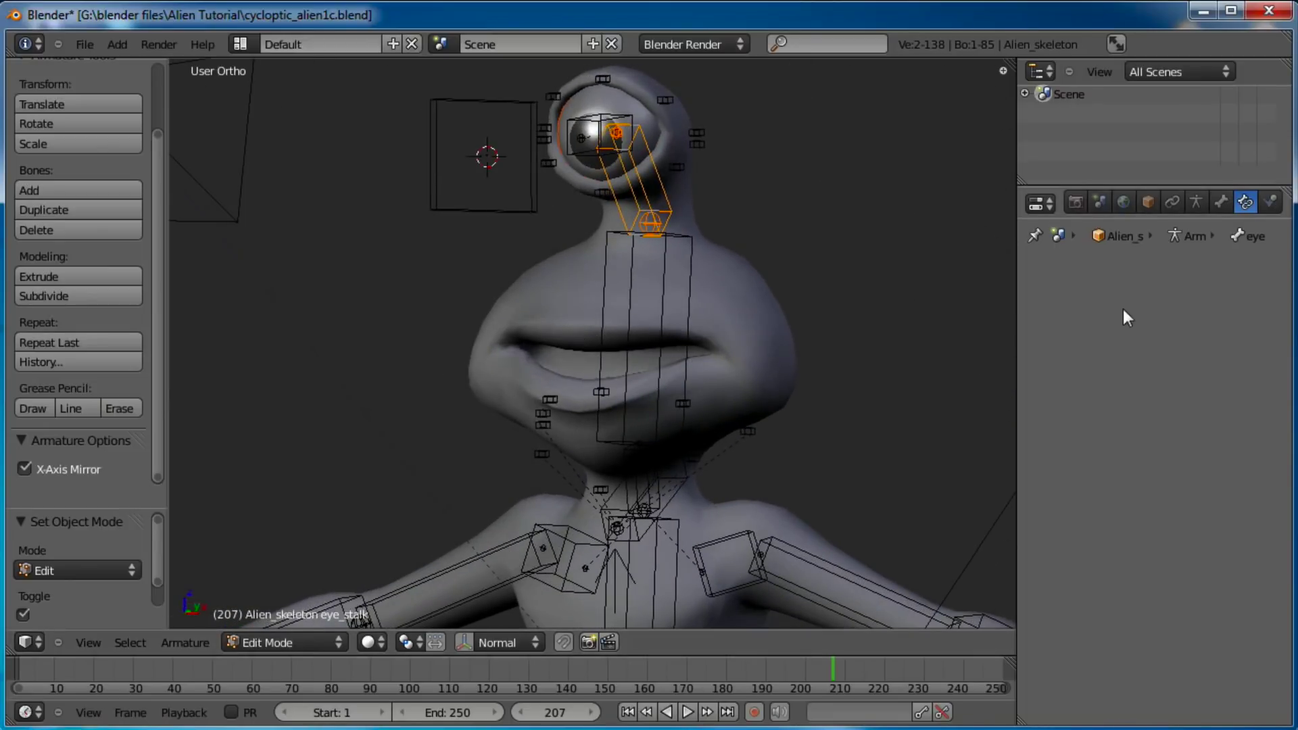
Display the armature's second bone layer together with the first.
click(1196, 202)
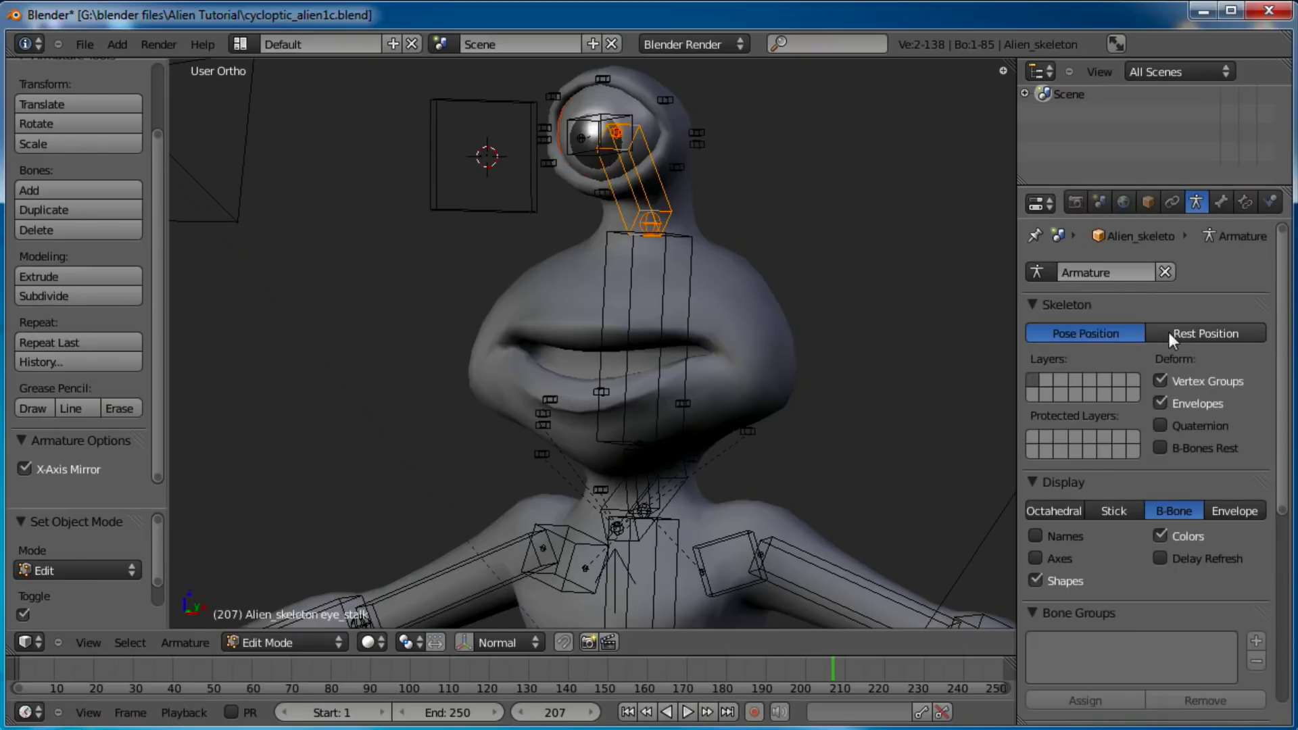
shift+click(1046, 379)
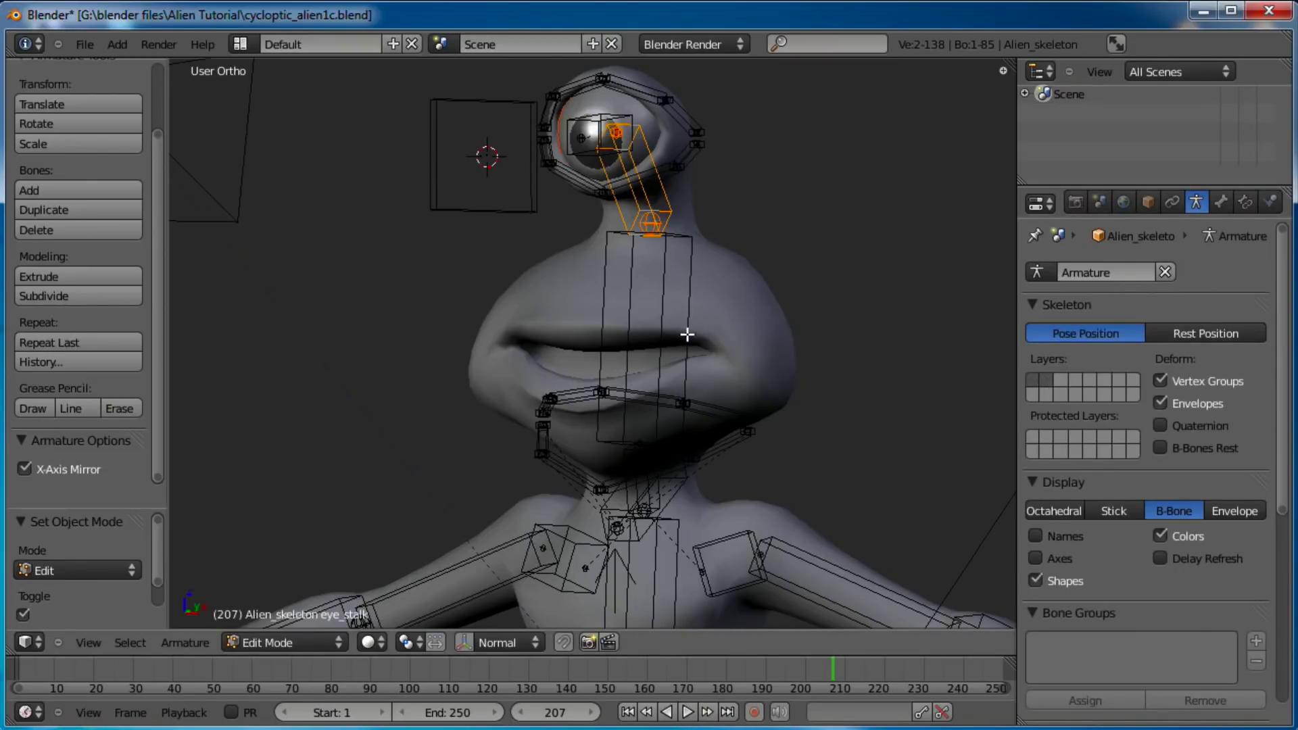
mouse_move(652, 334)
middle_down()
mouse_move(667, 325)
mouse_move(657, 317)
middle_up()
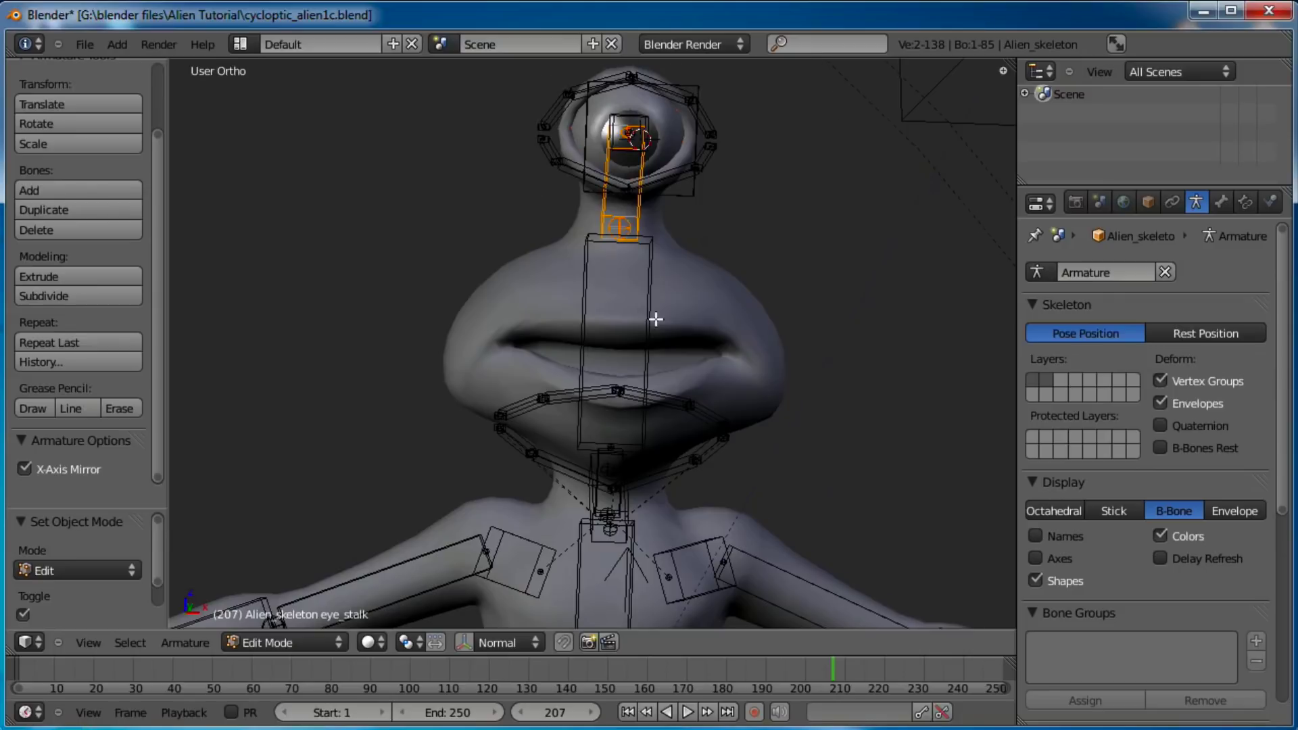
Try to move the box-selected upper eyelid joints in side view.
key(KP_3)
scroll(677, 312, up, 1)
shift+middle_drag(598, 201, 615, 427)
scroll(620, 304, up, 3)
scroll(614, 417, up, 3)
shift+middle_drag(612, 292, 646, 256)
key(a)
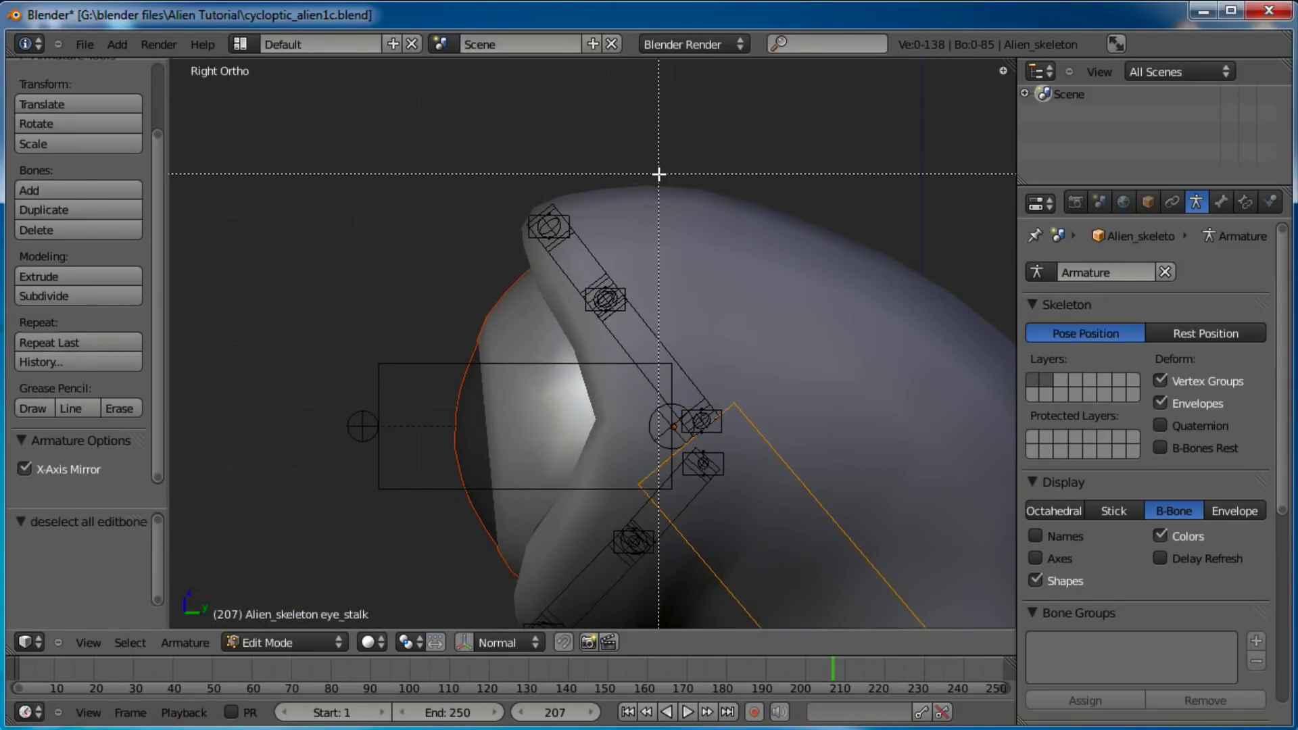
key(b)
drag(660, 175, 501, 328)
key(g)
key(Escape)
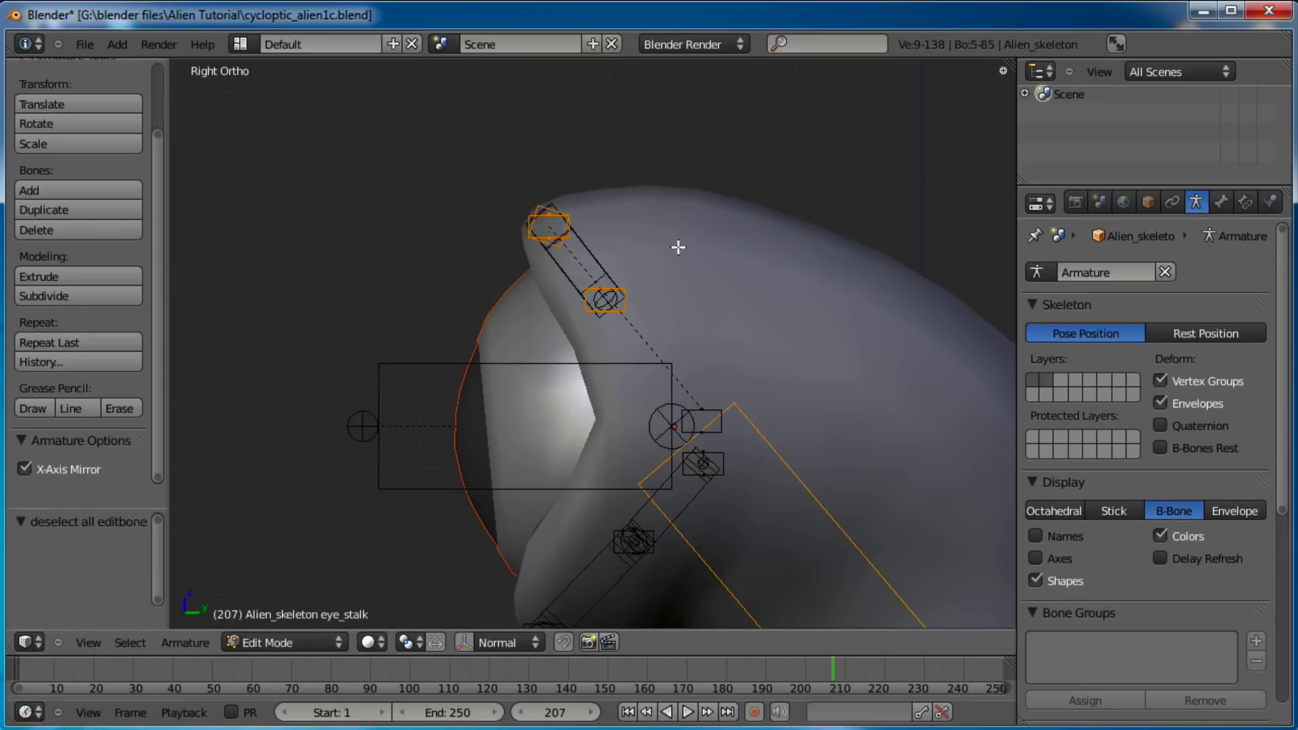
Try to move the upper eyelid bones including SET.R by about -0.027 in Y and -0.018 in Z.
key(a)
right_click(589, 231)
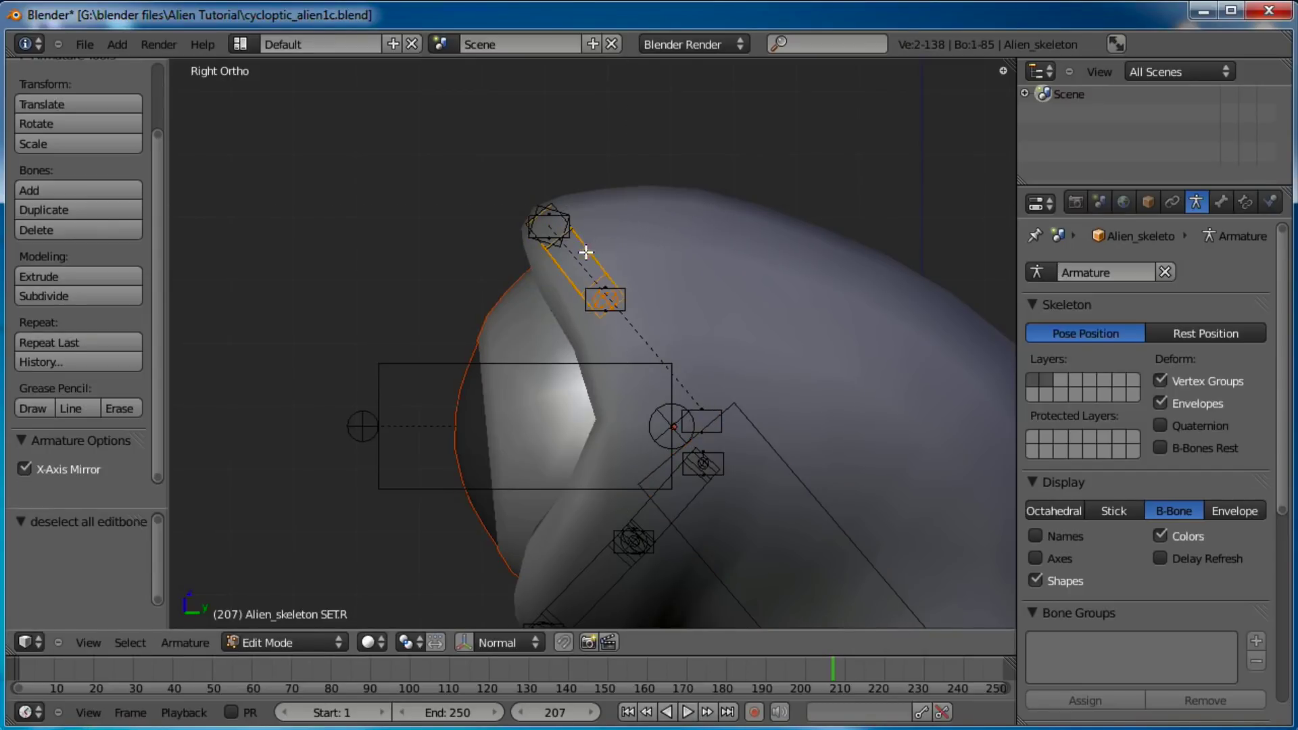
key(b)
drag(638, 184, 532, 308)
key(g)
key(Escape)
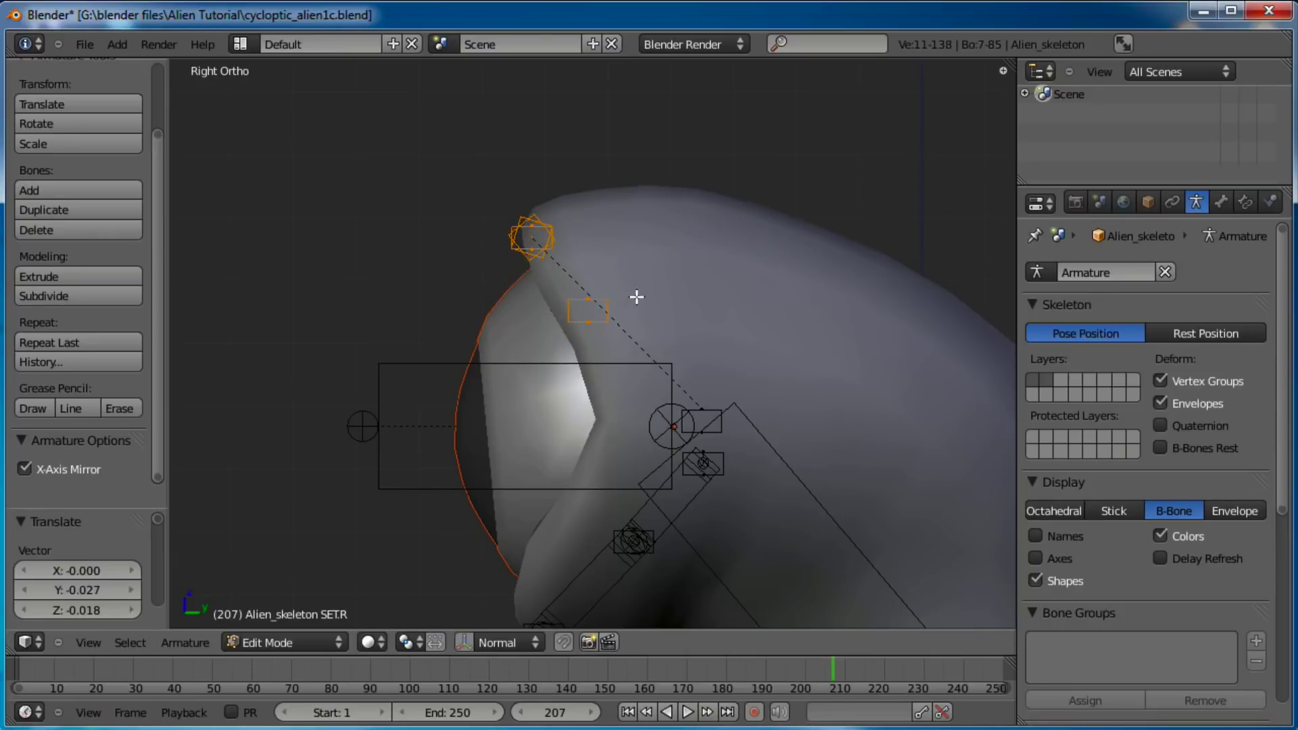
Undo the upper eyelid bone moves and check the eyelid ring from the front.
key(a)
middle_drag(627, 283, 745, 261)
key(l)
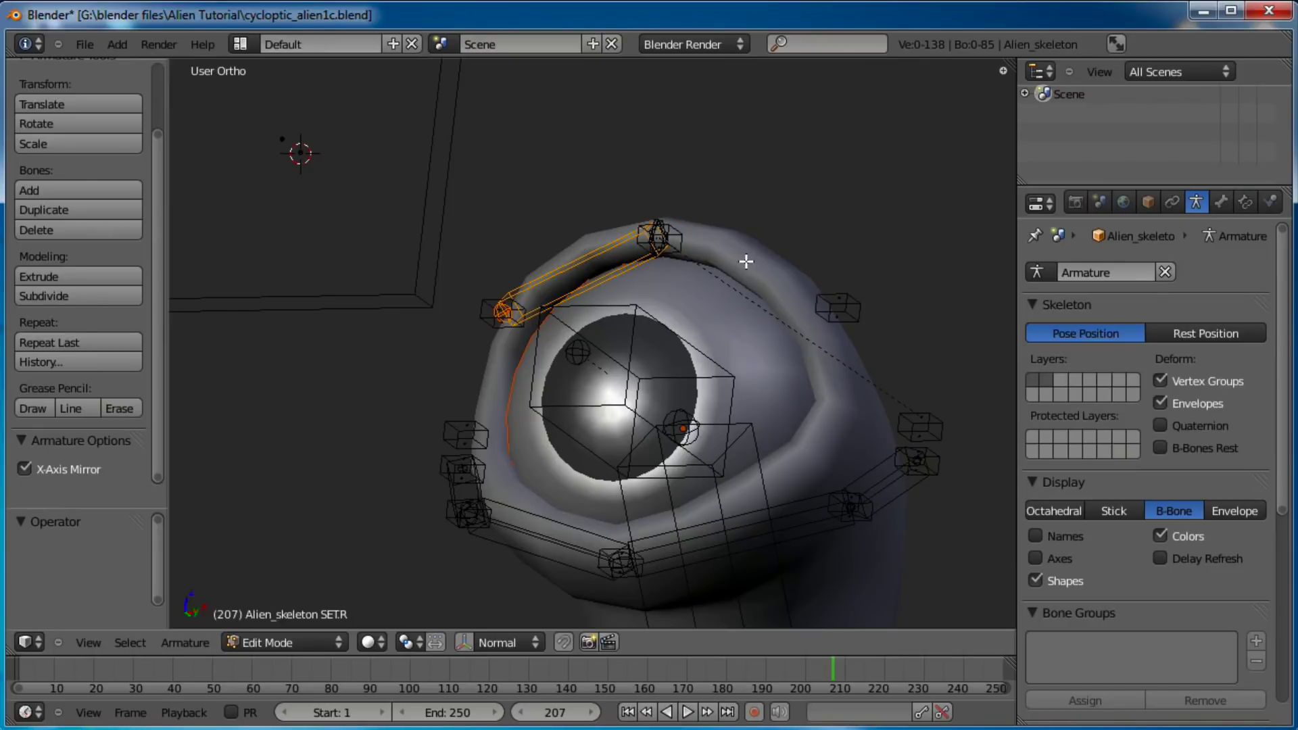
key(a)
scroll(743, 264, down, 2)
mouse_move(603, 313)
middle_down()
mouse_move(646, 318)
mouse_move(627, 313)
middle_up()
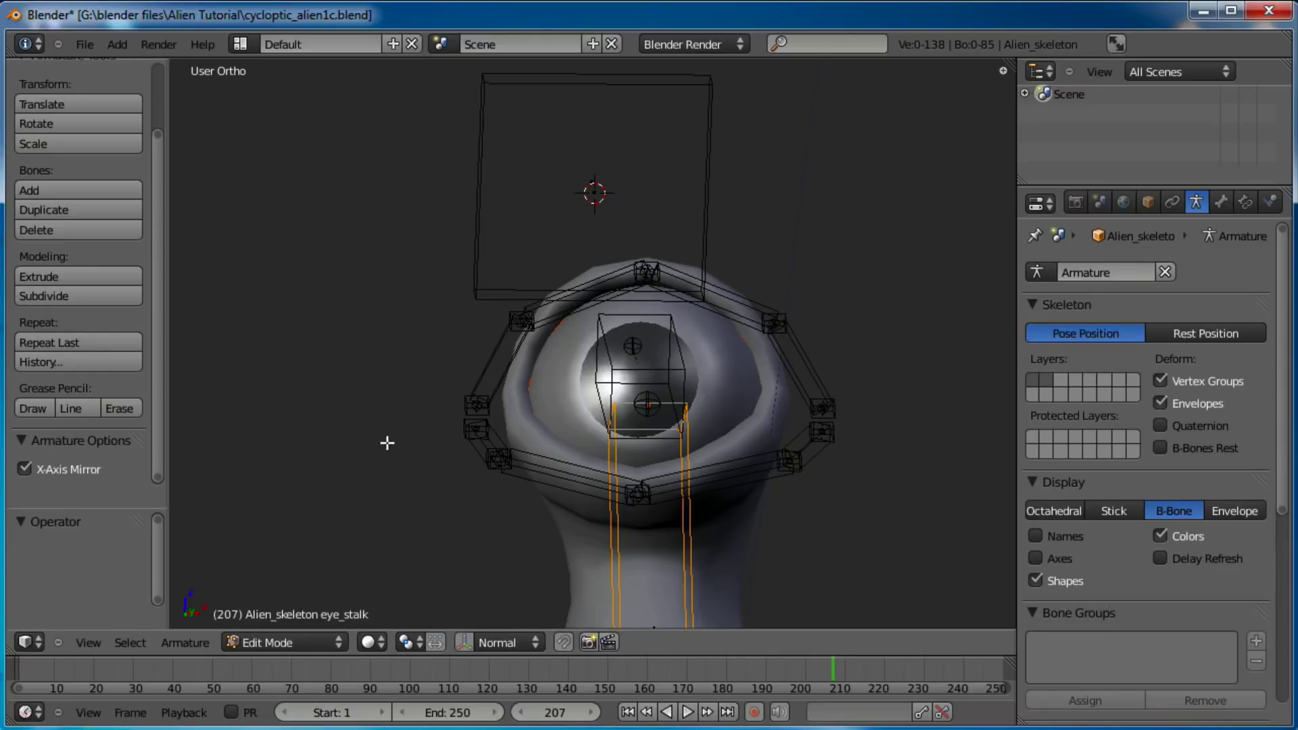
Turn off X-Axis Mirror for editing the armature.
click(24, 469)
scroll(337, 403, down, 5)
shift+middle_drag(403, 324, 406, 299)
middle_drag(475, 318, 386, 372)
key(KP_3)
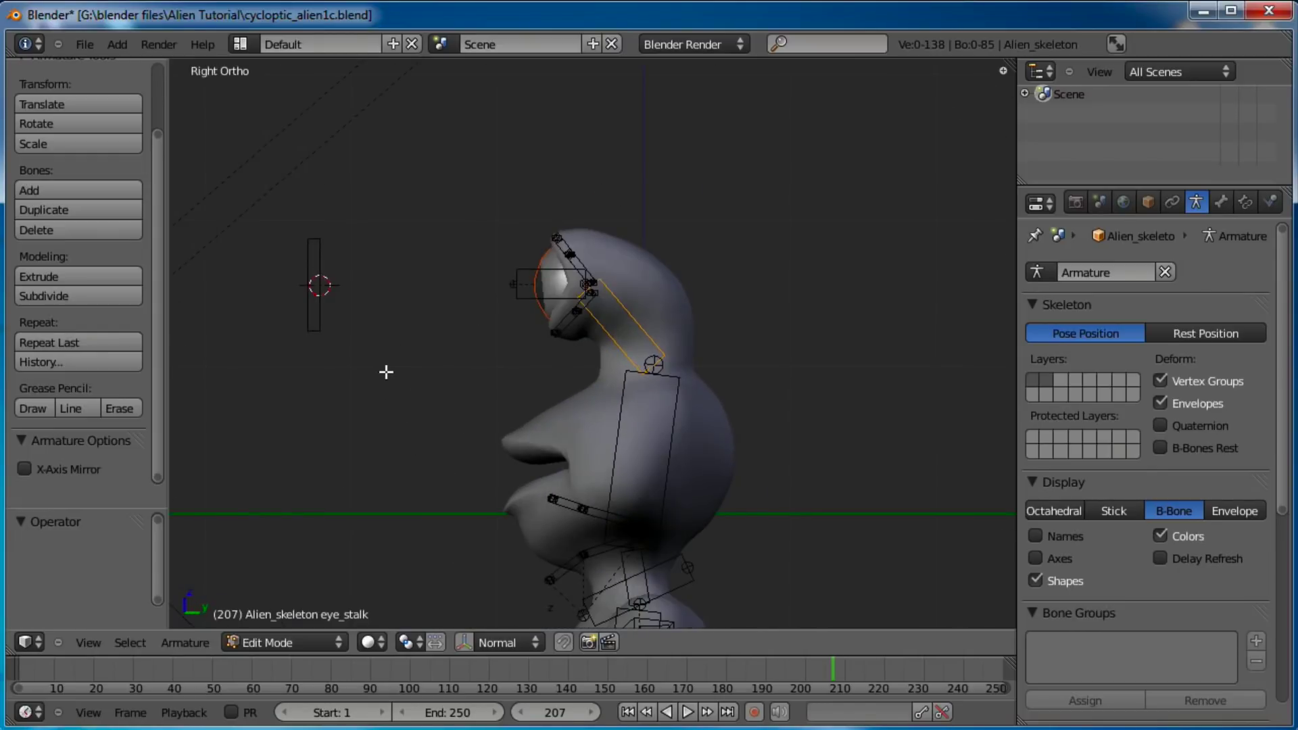
Box-select the topmost eyelid joint in side view and move it to the edge of the upper lid.
scroll(386, 371, up, 5)
shift+middle_drag(511, 394, 551, 561)
scroll(545, 530, up, 2)
key(a)
key(a)
key(b)
drag(601, 164, 493, 288)
key(g)
click(637, 206)
click(579, 250)
Move the next upper eyelid joints toward the lid edge by about -0.017 in Y and -0.014 in Z.
right_click(550, 276)
key(g)
click(532, 300)
Box-select the lowest eyelid joint and move it forward and up to the edge of the lower lid.
shift+middle_drag(593, 492, 635, 391)
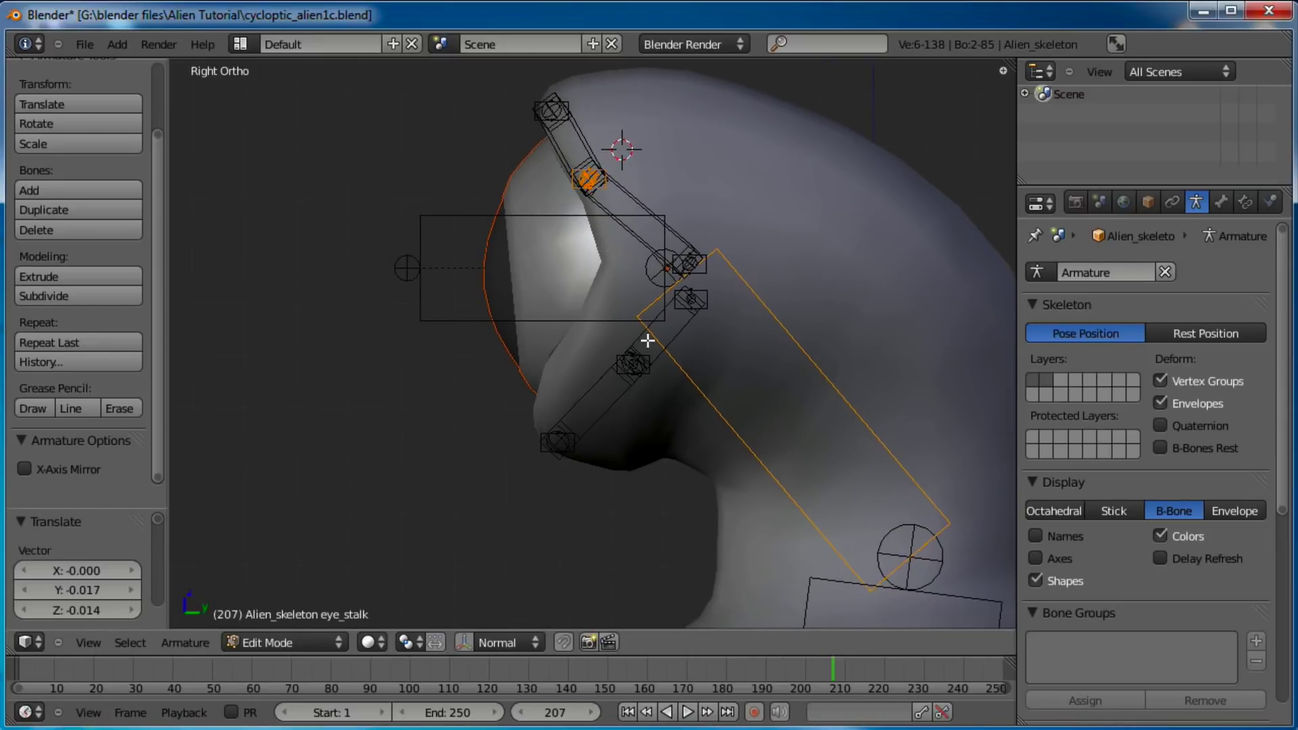
key(a)
key(b)
drag(598, 404, 515, 468)
key(g)
click(501, 460)
Move the middle joints of the lower eyelid forward and up to follow the lid edge.
key(a)
right_click(634, 377)
key(g)
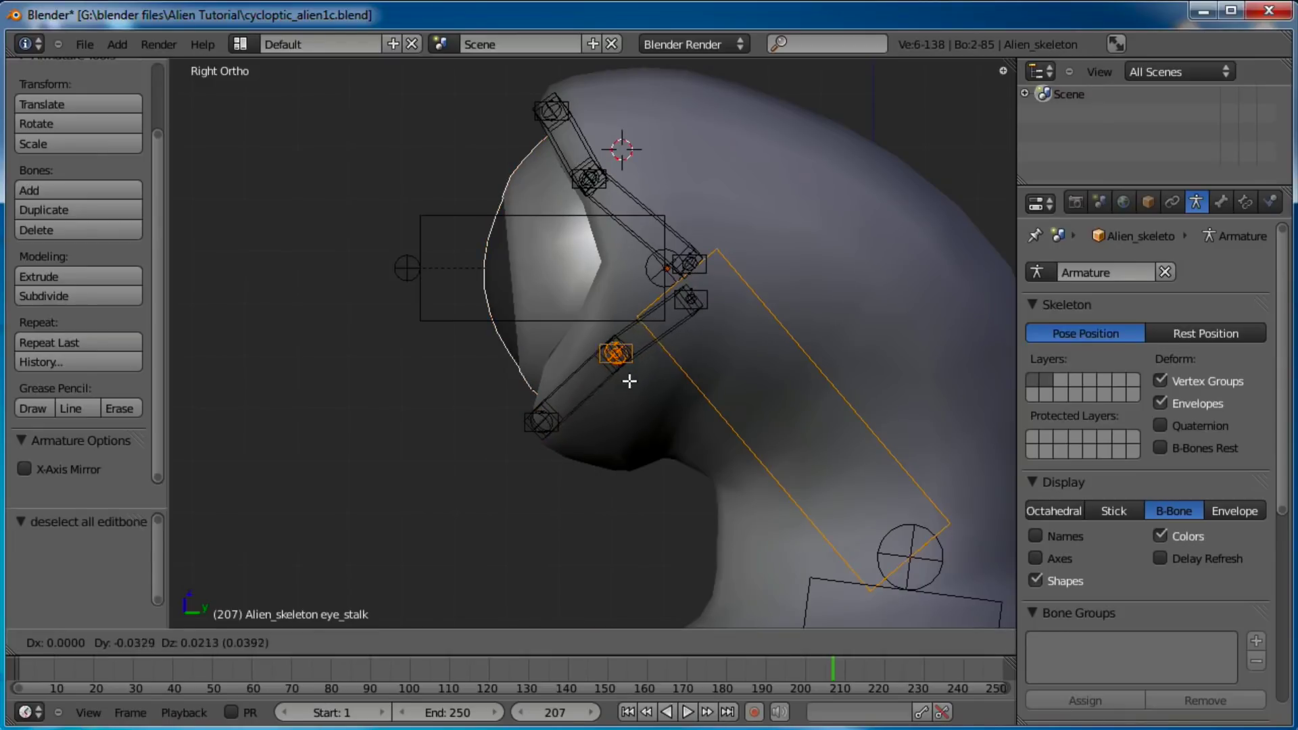
right_click(614, 373)
Select the upper and lower eyelid corner joints in side view and move them by about -0.126 in Y and 0.030 in Z.
right_click(688, 301)
shift+right_click(690, 265)
shift+right_click(648, 273)
key(g)
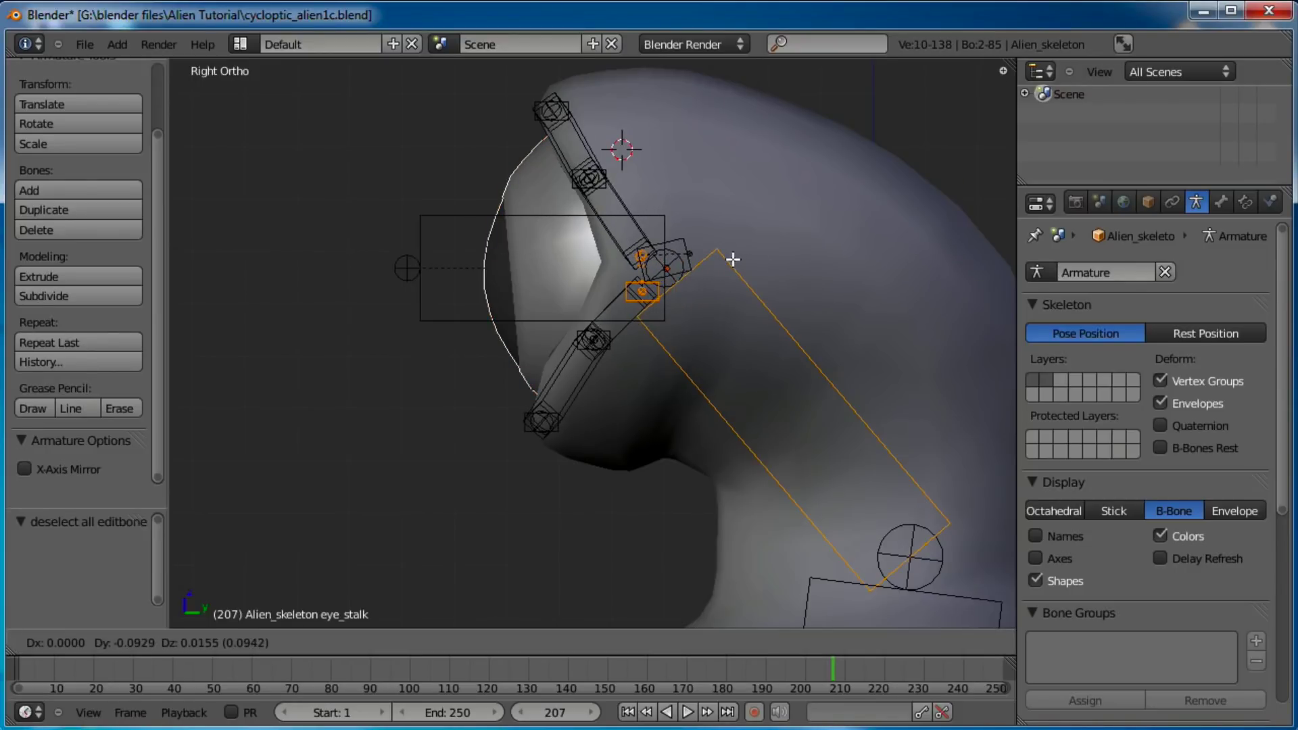
right_click(733, 267)
scroll(726, 278, up, 4)
shift+middle_drag(737, 277, 625, 422)
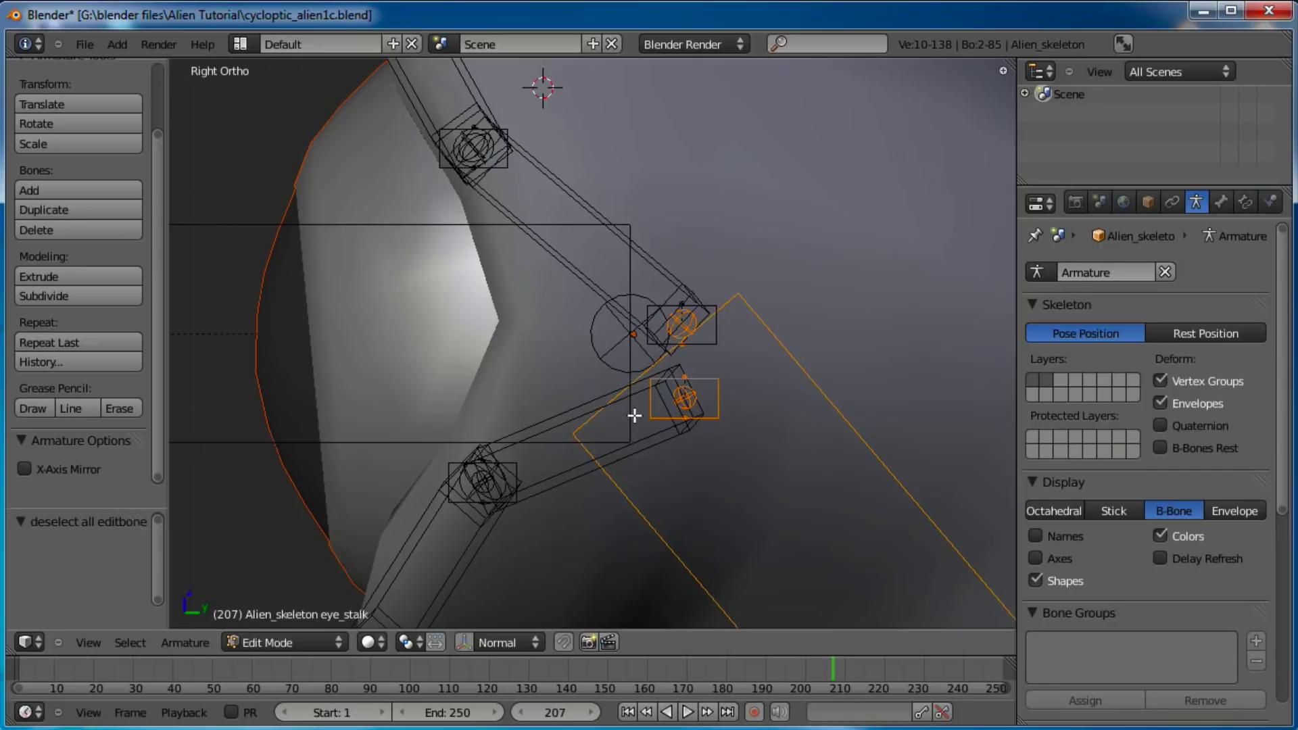
shift+right_click(682, 307)
key(g)
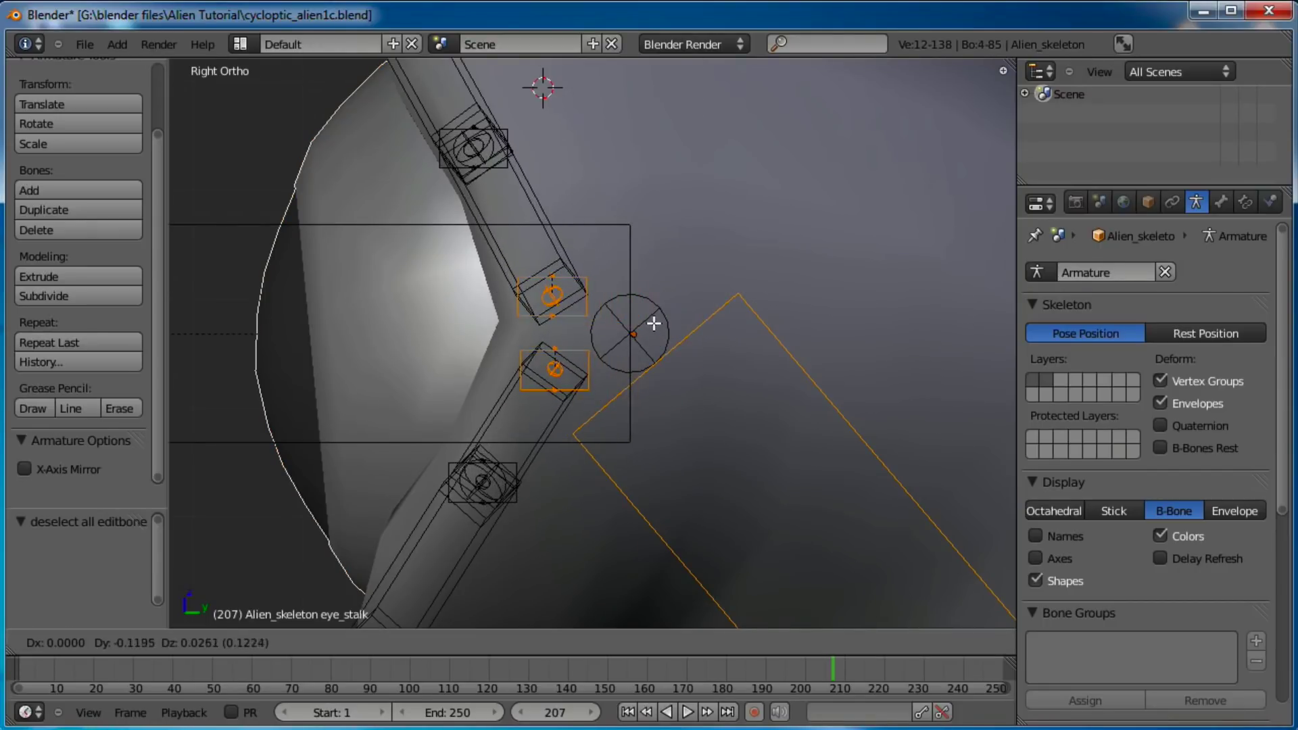
click(648, 320)
In front view, move the two corner joints on the alien's left side inward by about -0.11 in X onto the lid.
scroll(647, 321, down, 4)
middle_drag(531, 357, 691, 364)
key(KP_1)
shift+middle_drag(899, 340, 766, 348)
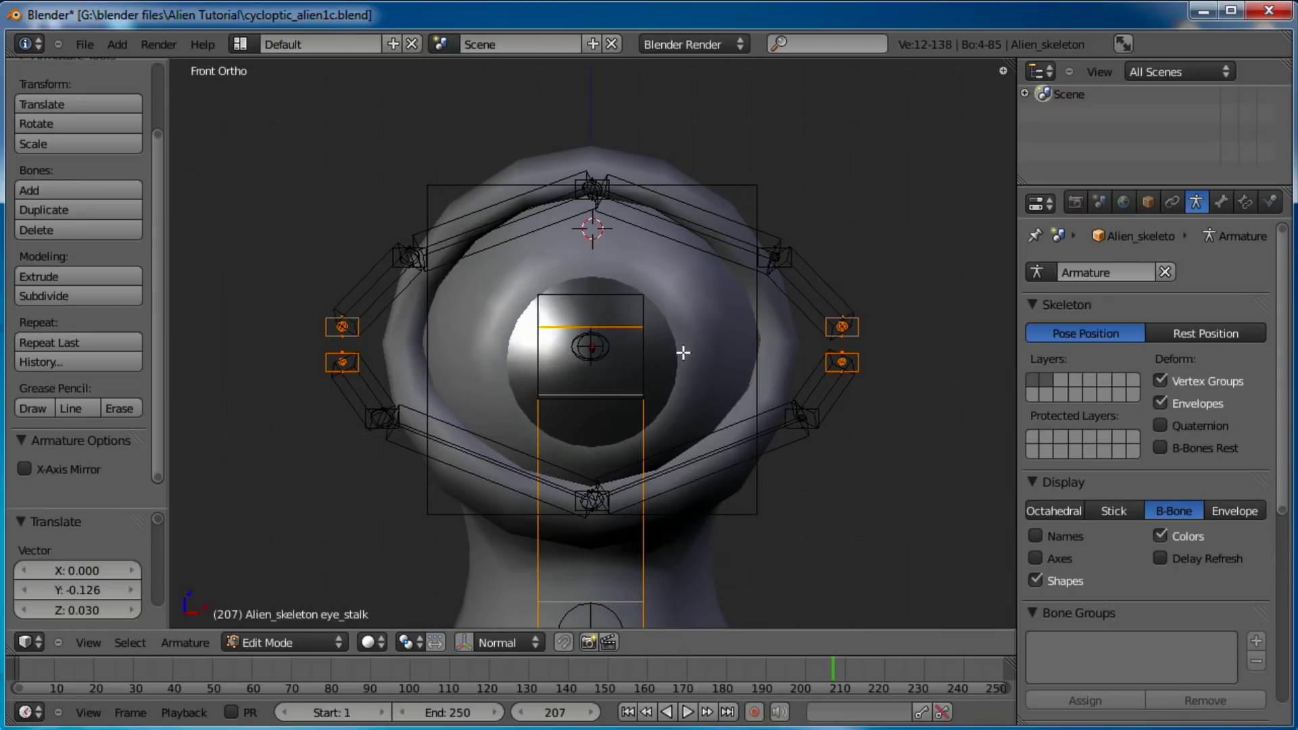
key(a)
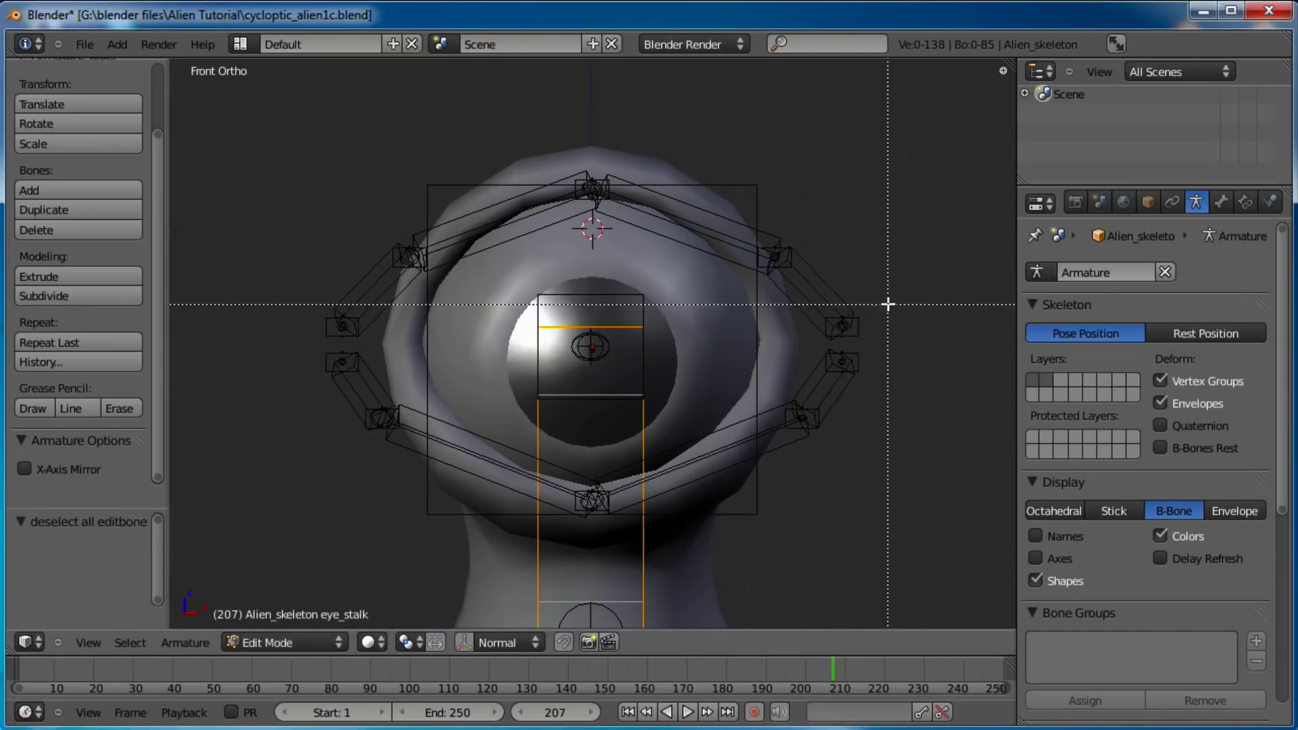
key(g)
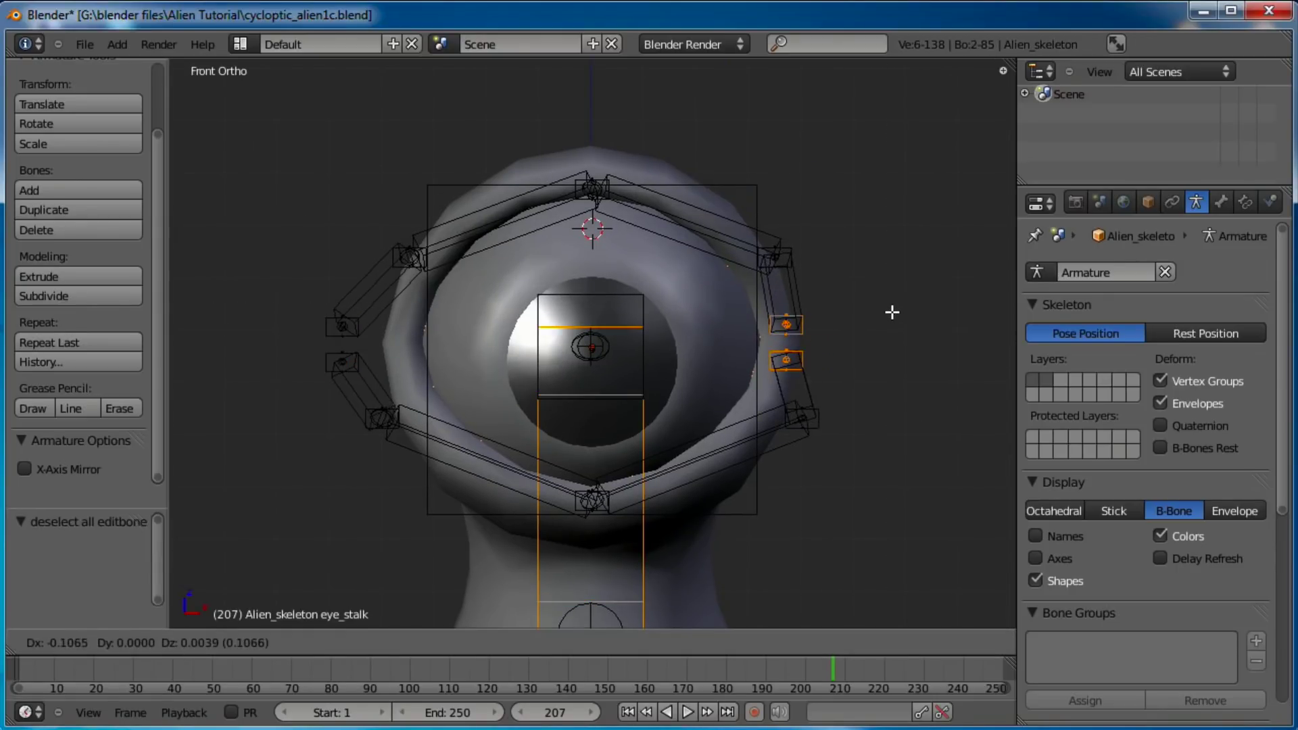
click(888, 314)
Box-select the two corner joints on the alien's right side and move them inward onto the lid.
key(a)
key(b)
drag(313, 310, 376, 388)
key(g)
click(440, 385)
Select the upper and lower middle joints on the alien's right side and move them by about 0.058 in X and 0.027 in Z.
key(a)
key(b)
drag(432, 230, 393, 272)
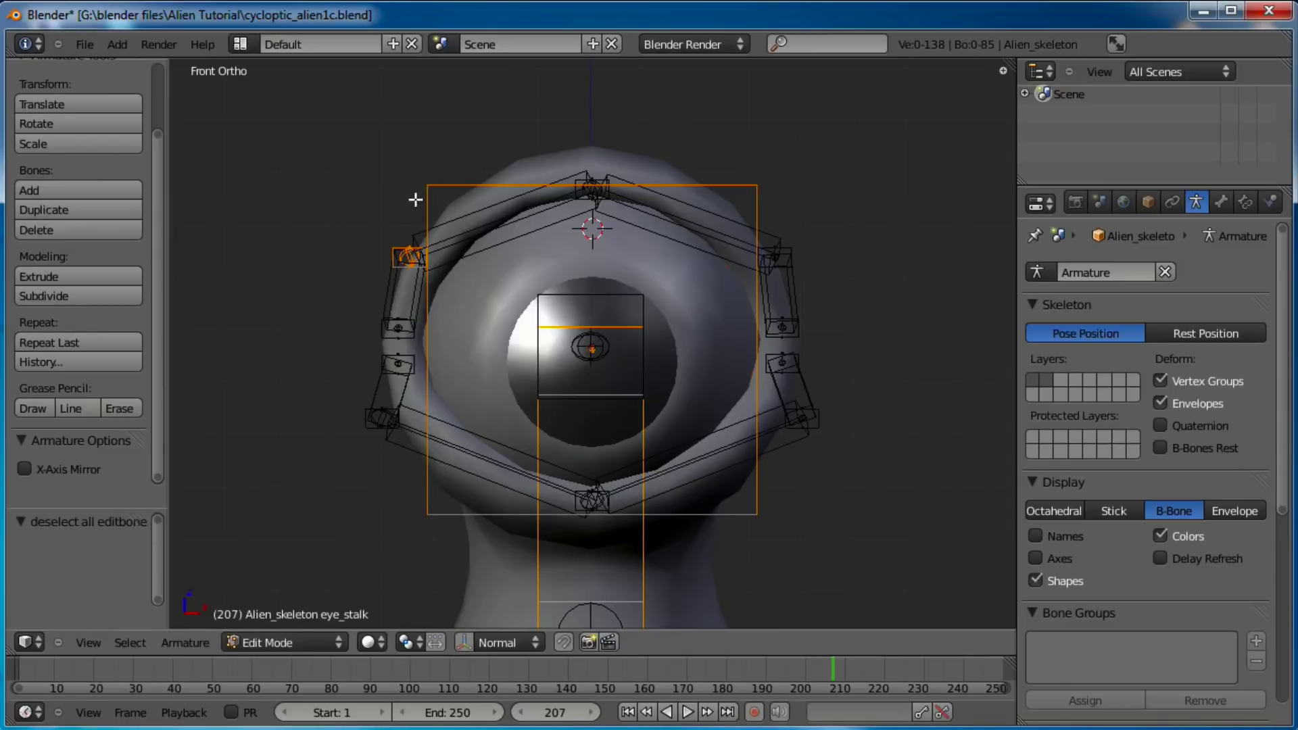
right_click(409, 257)
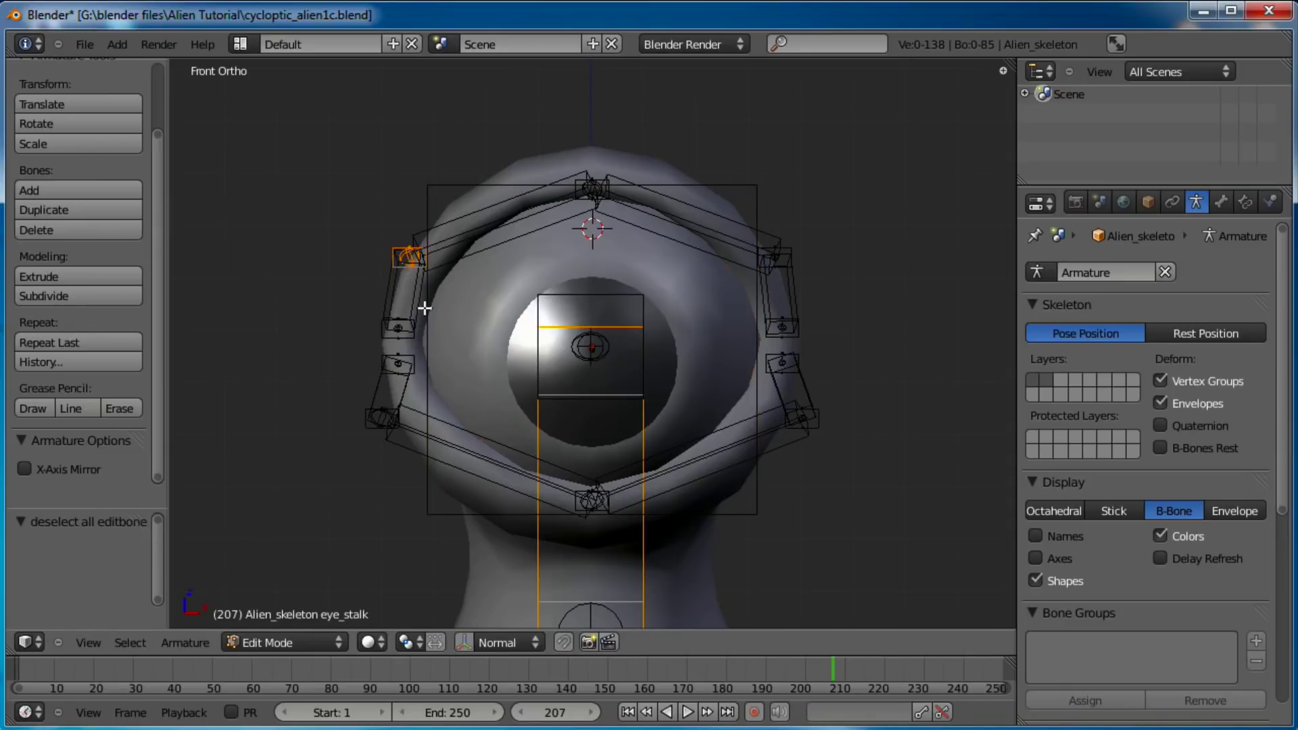
shift+right_click(383, 420)
key(g)
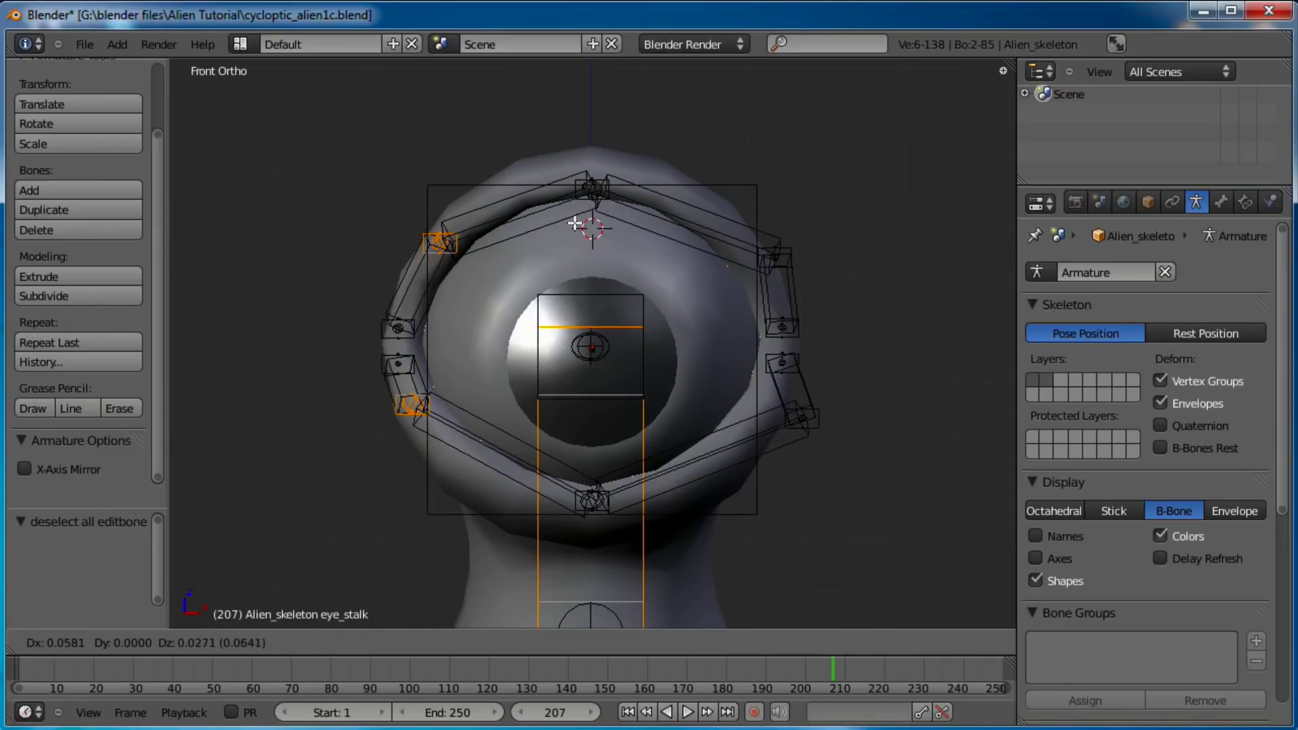
click(578, 224)
Move the right side's lower middle joint further inward and down to follow the lower lid.
key(a)
right_click(418, 413)
key(g)
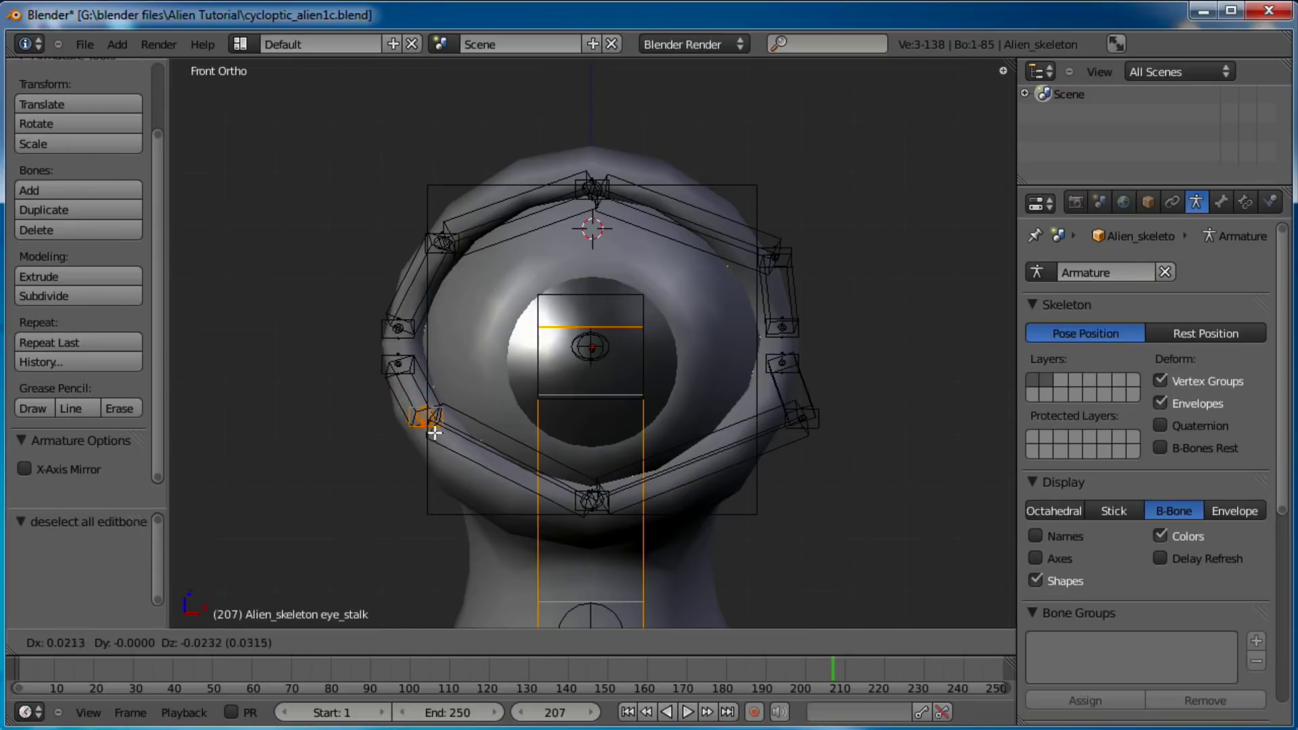
click(443, 444)
Move the left side's upper middle joint inward and up, and its lower middle joint by about -0.132 in X and -0.062 in Z.
right_click(768, 265)
key(g)
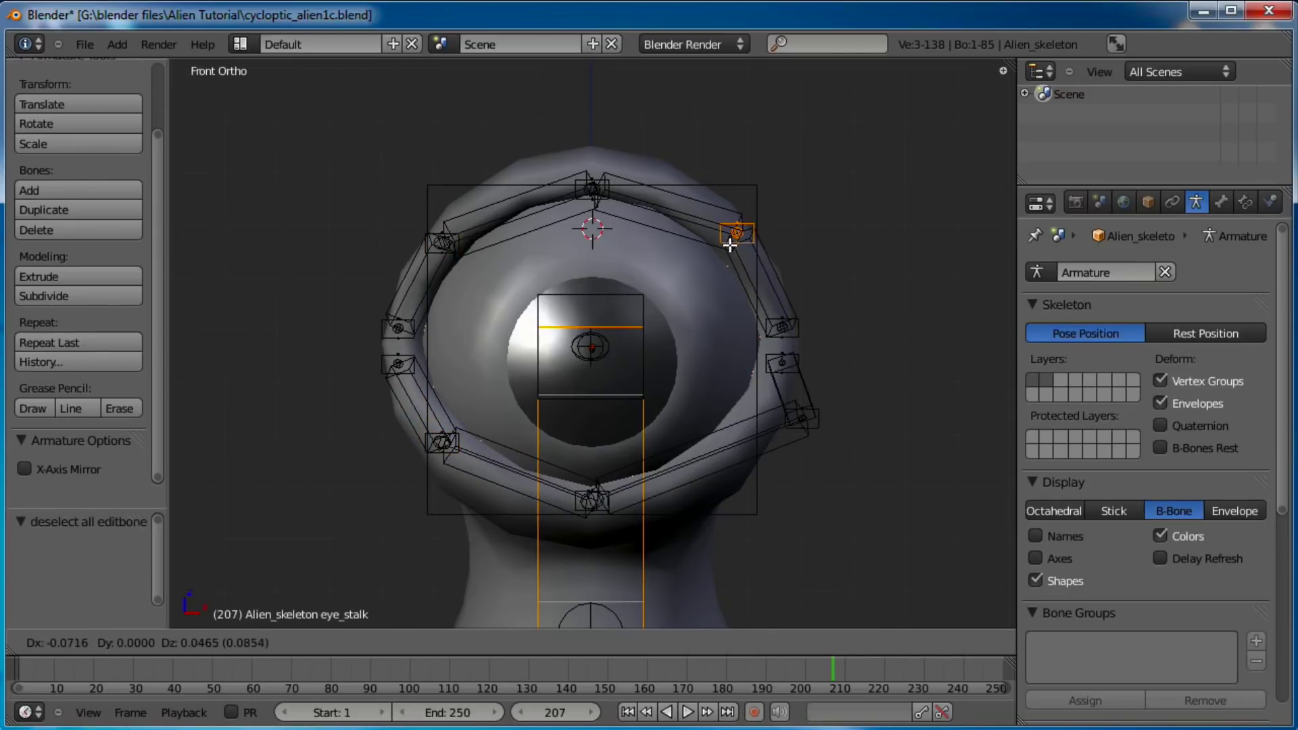
click(730, 245)
key(a)
key(b)
drag(831, 400, 780, 443)
key(g)
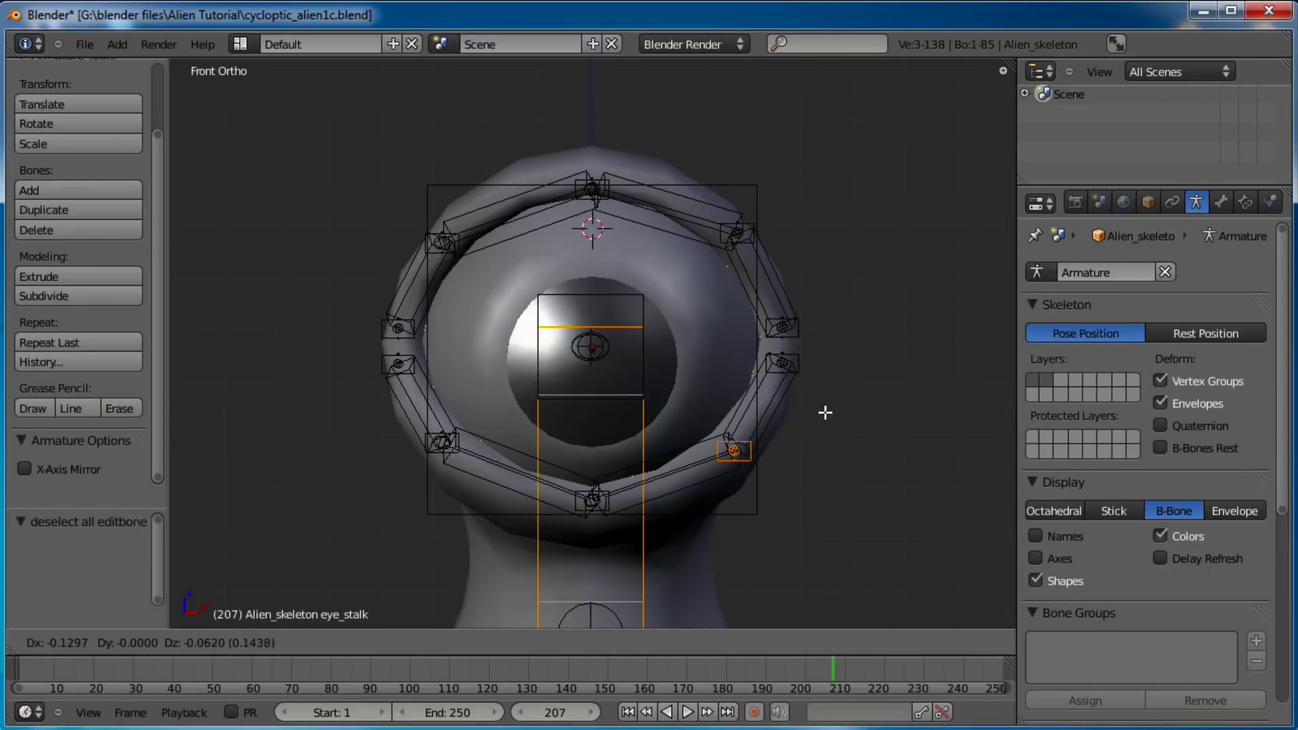
click(822, 412)
Switch the armature to Pose Mode and reset the Stretch To rest length of the upper lid bone SET.L.
scroll(755, 325, down, 3)
scroll(755, 325, up, 2)
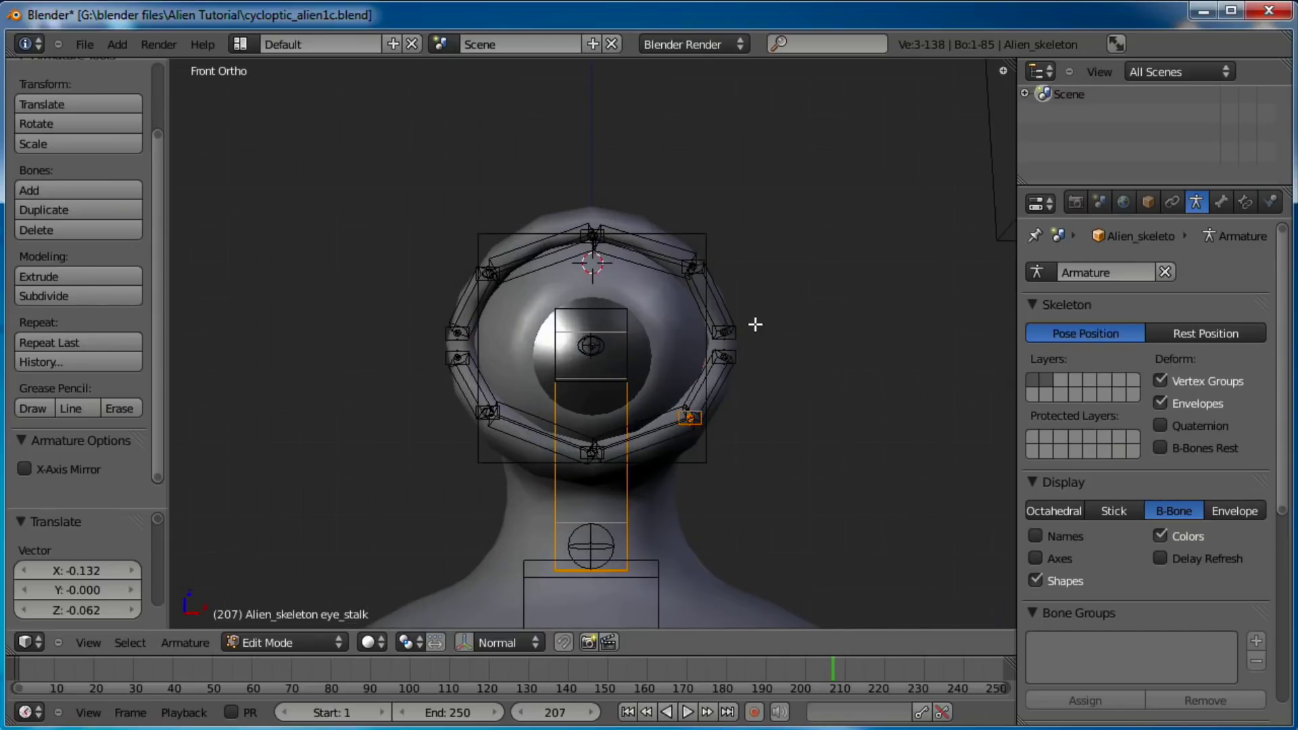
key(ctrl+Tab)
scroll(686, 372, down, 2)
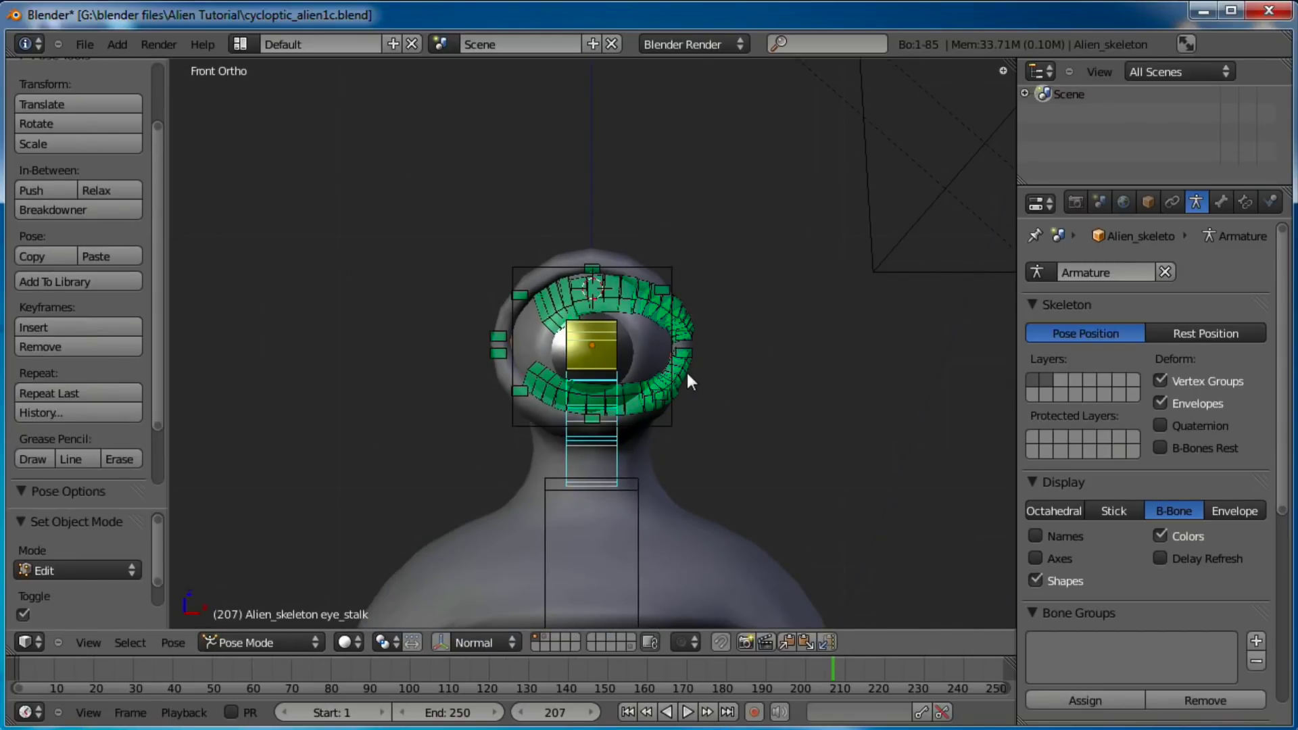
scroll(687, 371, up, 3)
scroll(687, 371, up, 1)
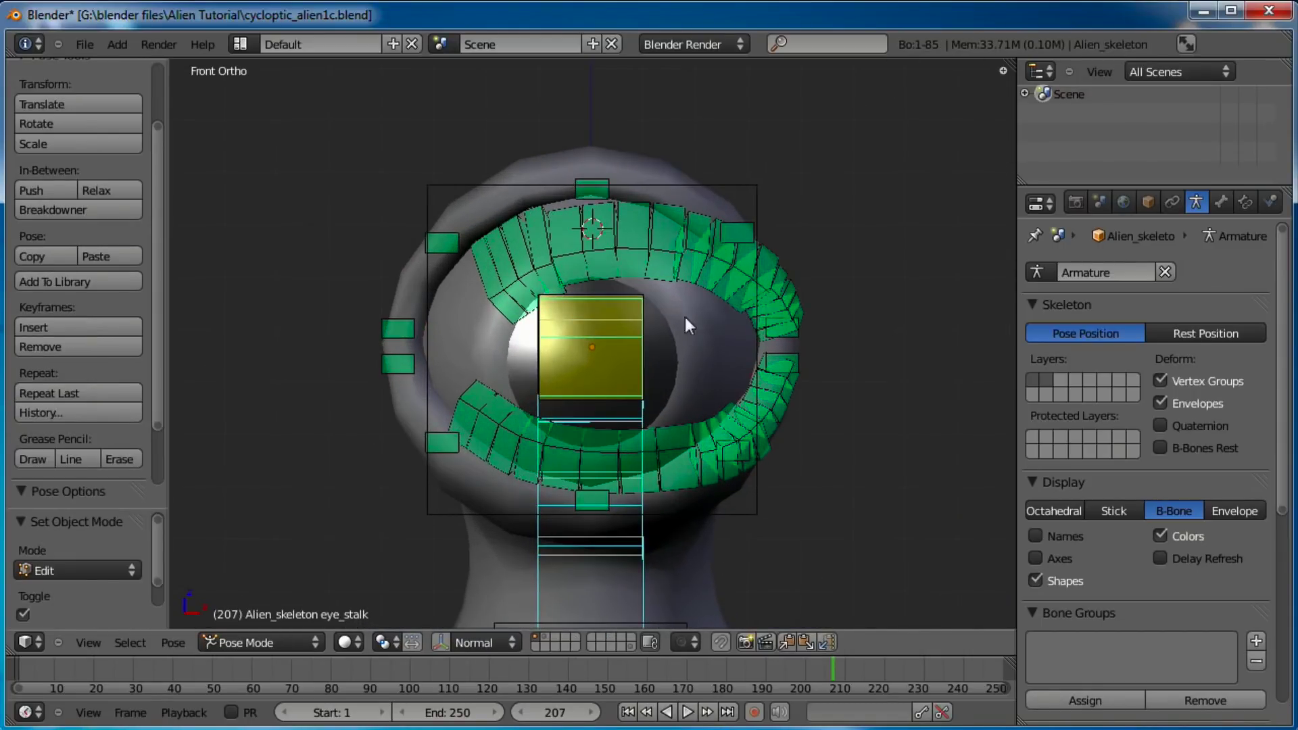
shift+middle_drag(678, 315, 702, 389)
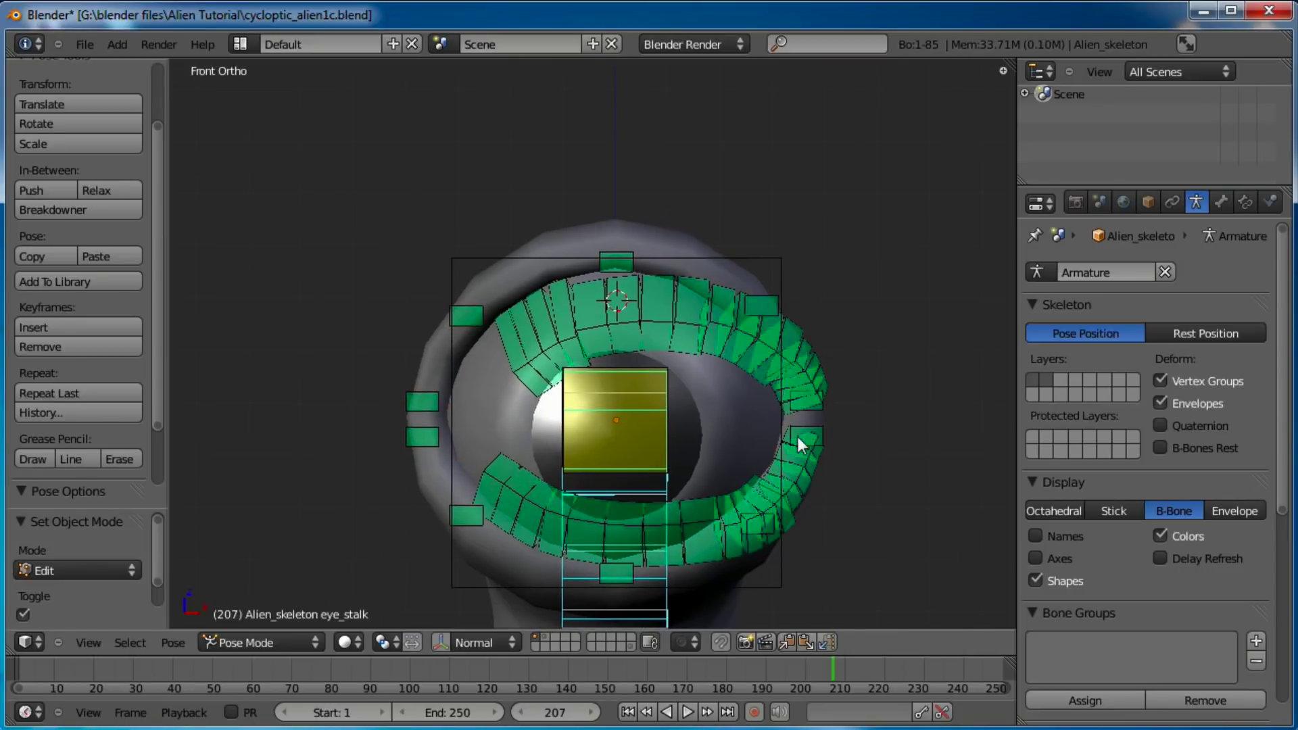
right_click(815, 349)
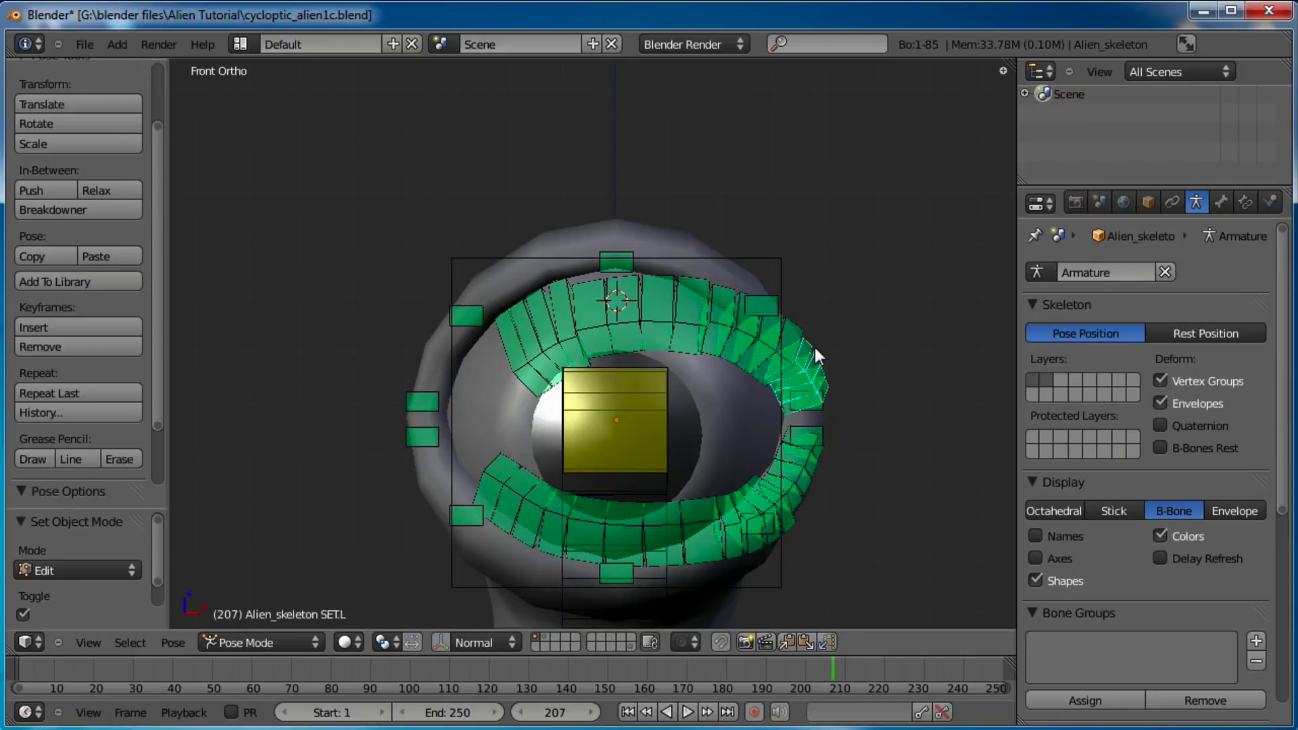
click(1246, 202)
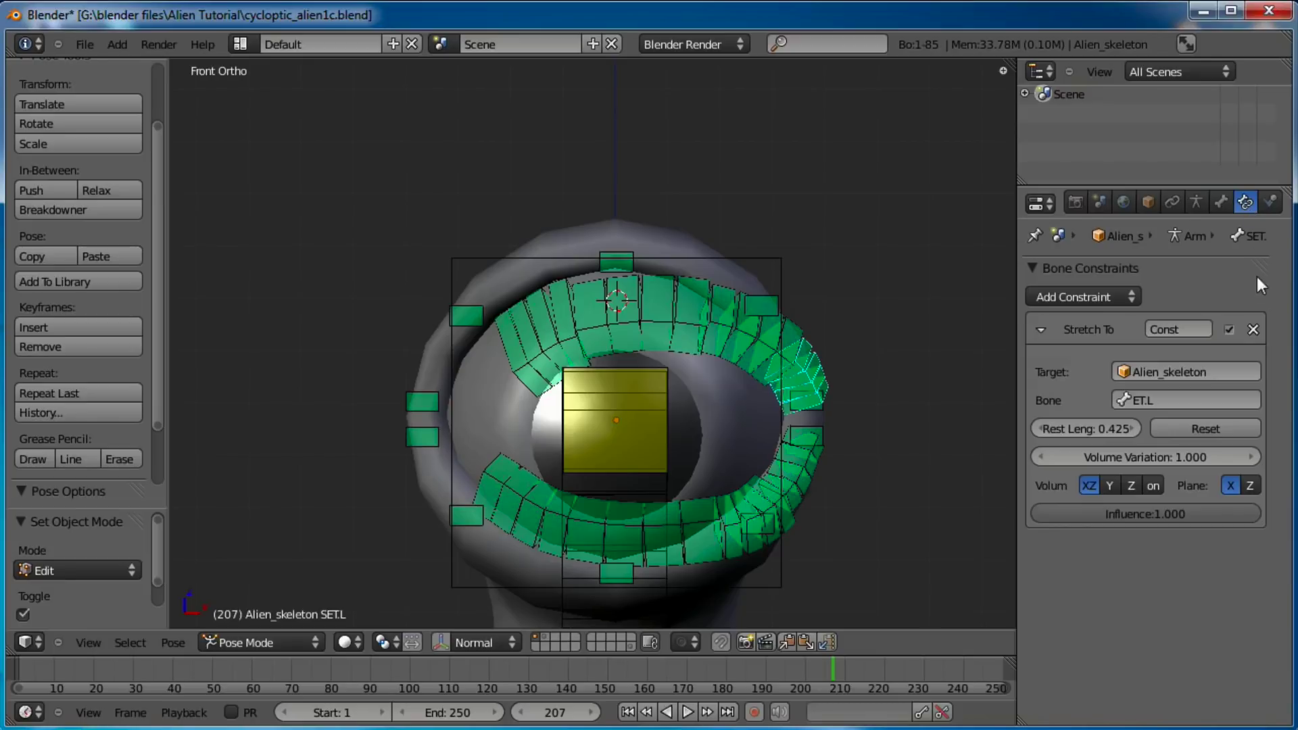
click(1187, 429)
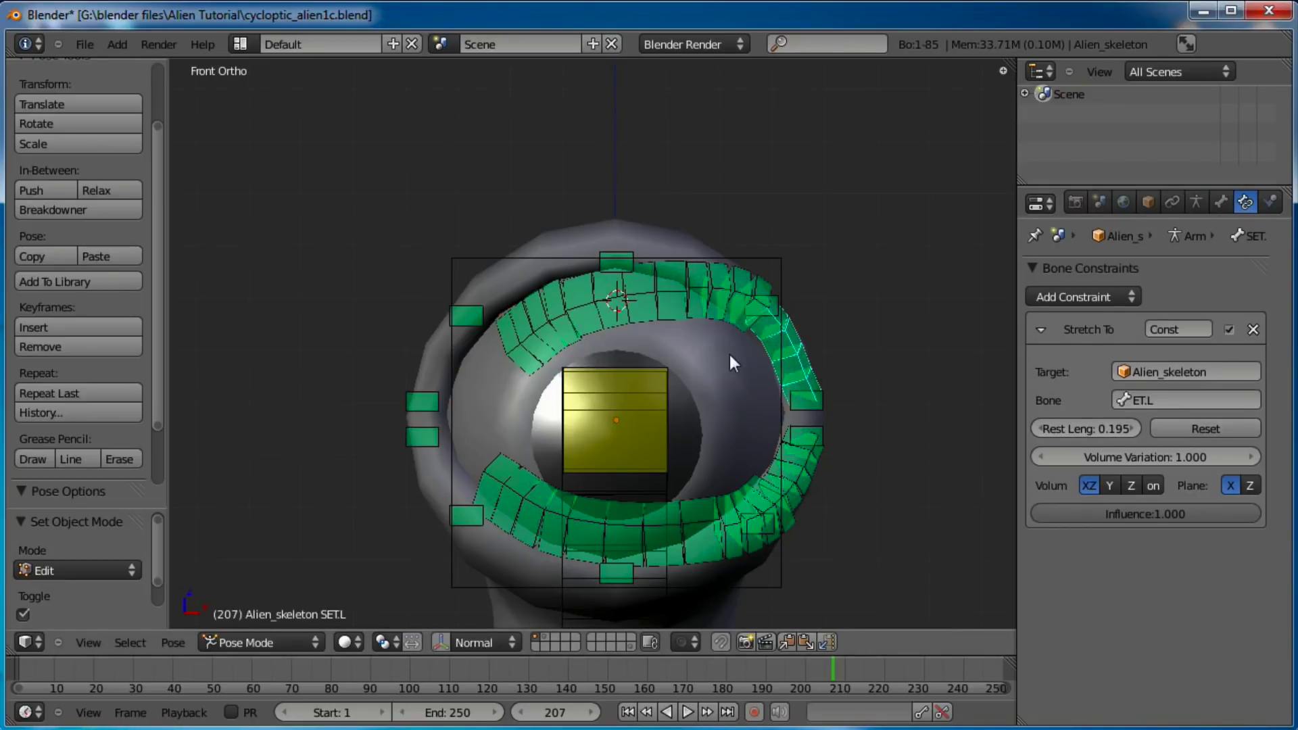
Reset the Stretch To rest length on the remaining upper lid bones, across the top and down the alien's right side.
right_click(700, 282)
click(1196, 429)
right_click(561, 285)
click(1183, 429)
right_click(472, 351)
right_click(410, 336)
click(1204, 429)
Reset the Stretch To rest length on all four lower lid bones.
right_click(817, 456)
click(1169, 428)
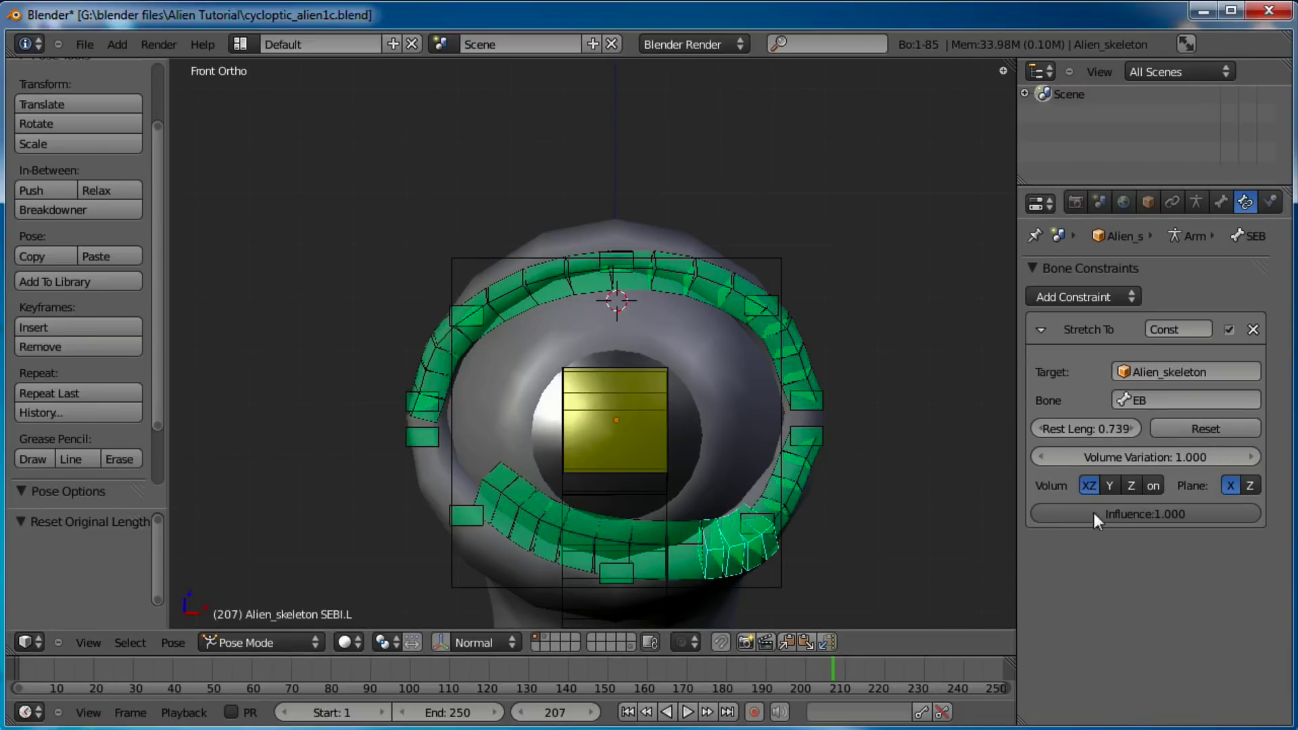
click(1203, 428)
right_click(566, 542)
right_click(574, 554)
click(1229, 432)
right_click(430, 492)
click(1206, 429)
Test the upper lid control ET.L by moving it, and cancel the move.
right_click(756, 306)
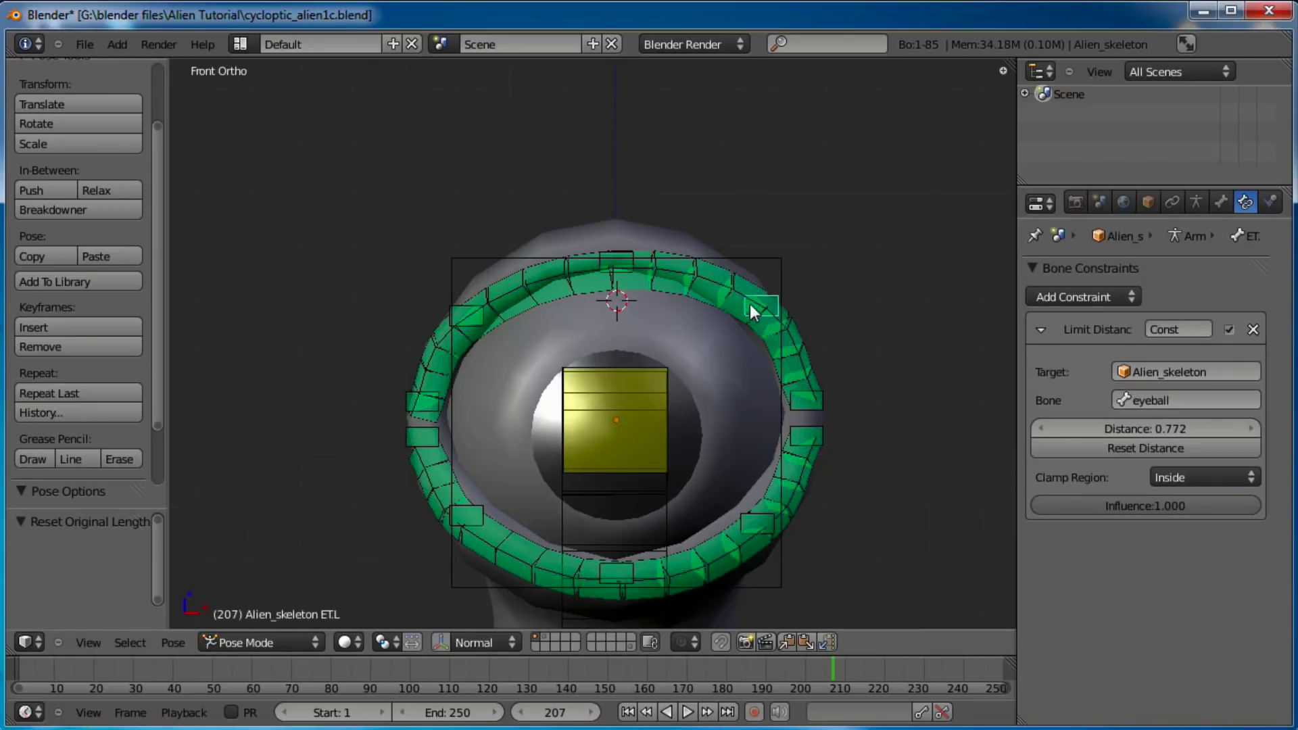
key(g)
key(Escape)
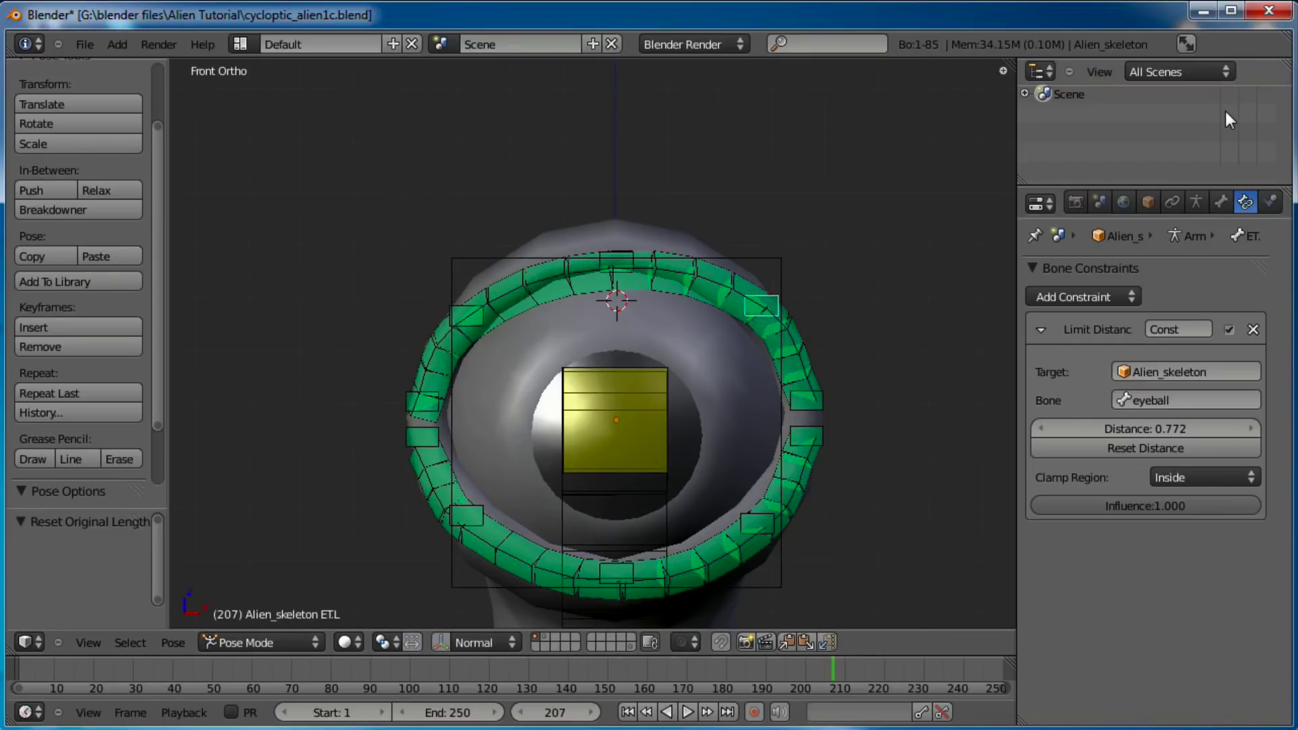
Go through the bones around the eyelid ring and examine the Stretch To constraint of each.
shift+middle_drag(855, 280, 846, 260)
right_click(673, 261)
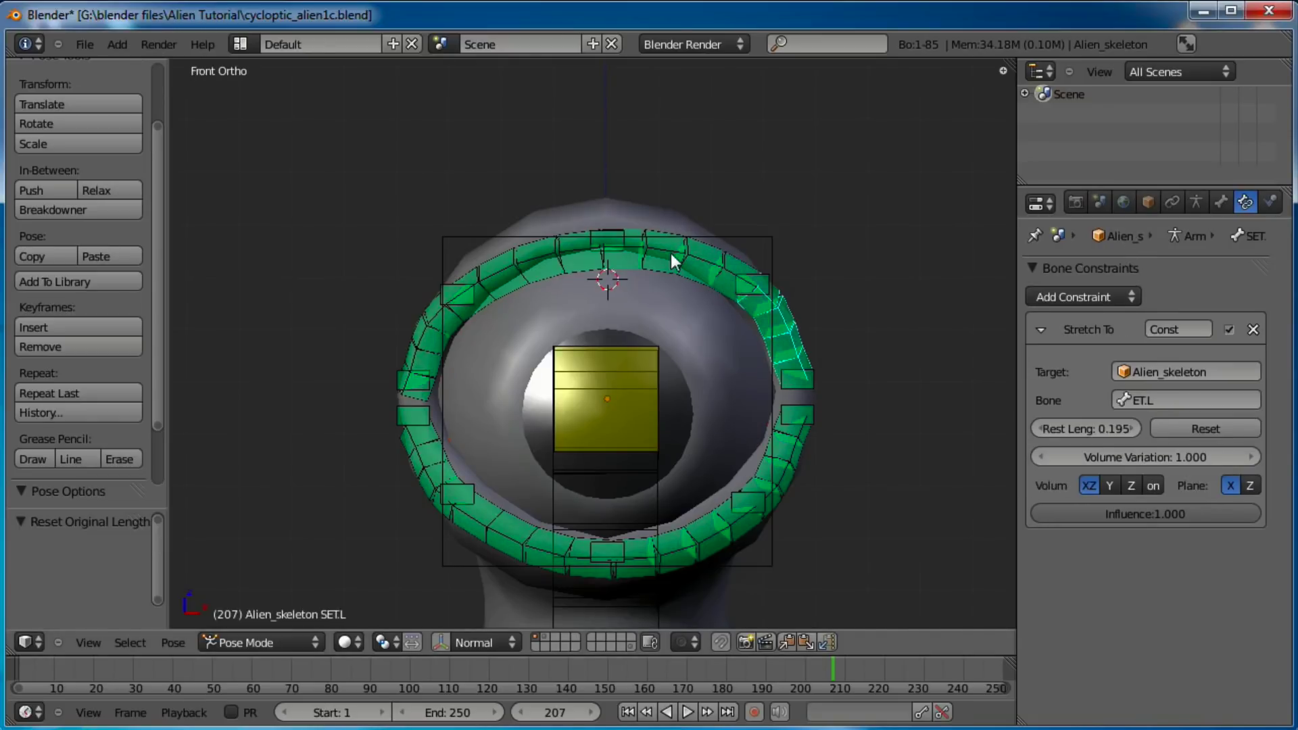
right_click(528, 265)
right_click(439, 320)
right_click(447, 466)
right_click(517, 534)
right_click(744, 517)
right_click(785, 469)
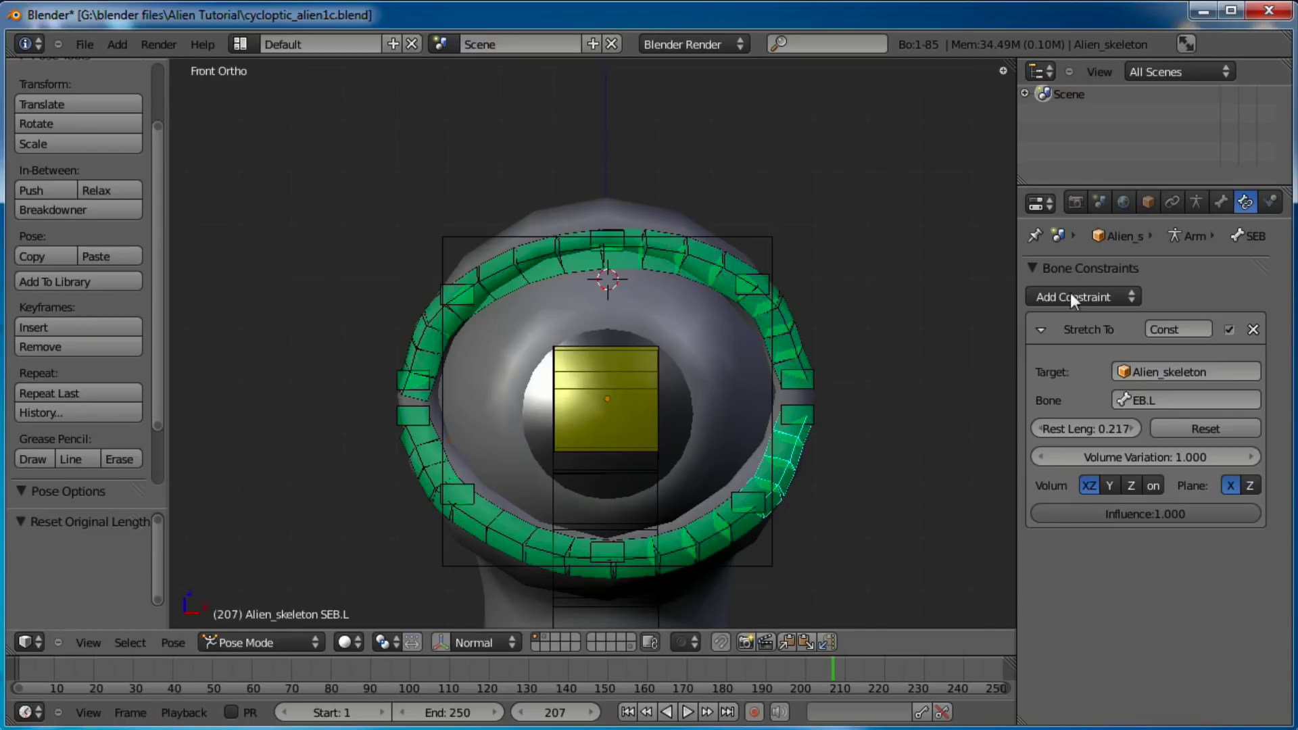
Go through the four upper lid bones, starting with SETI.L, and turn off Inherit Rotation in their bone relations.
right_click(721, 242)
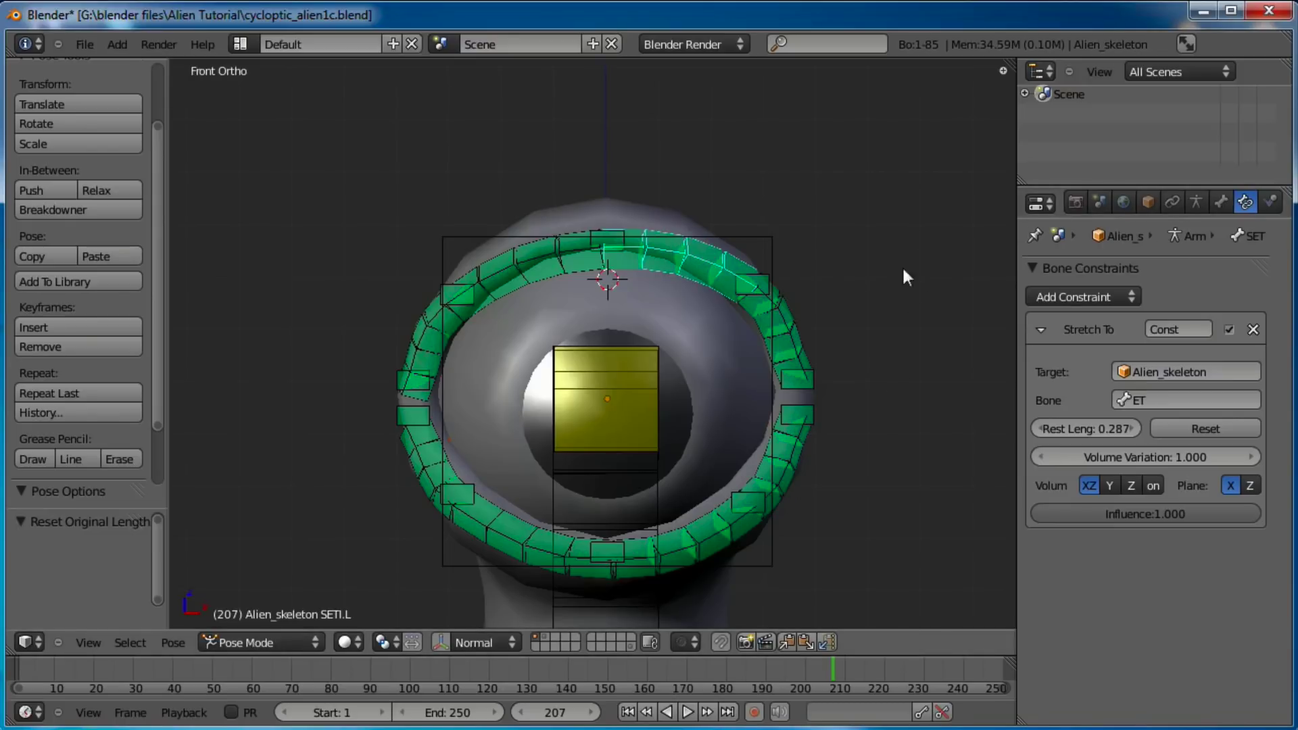
click(1197, 200)
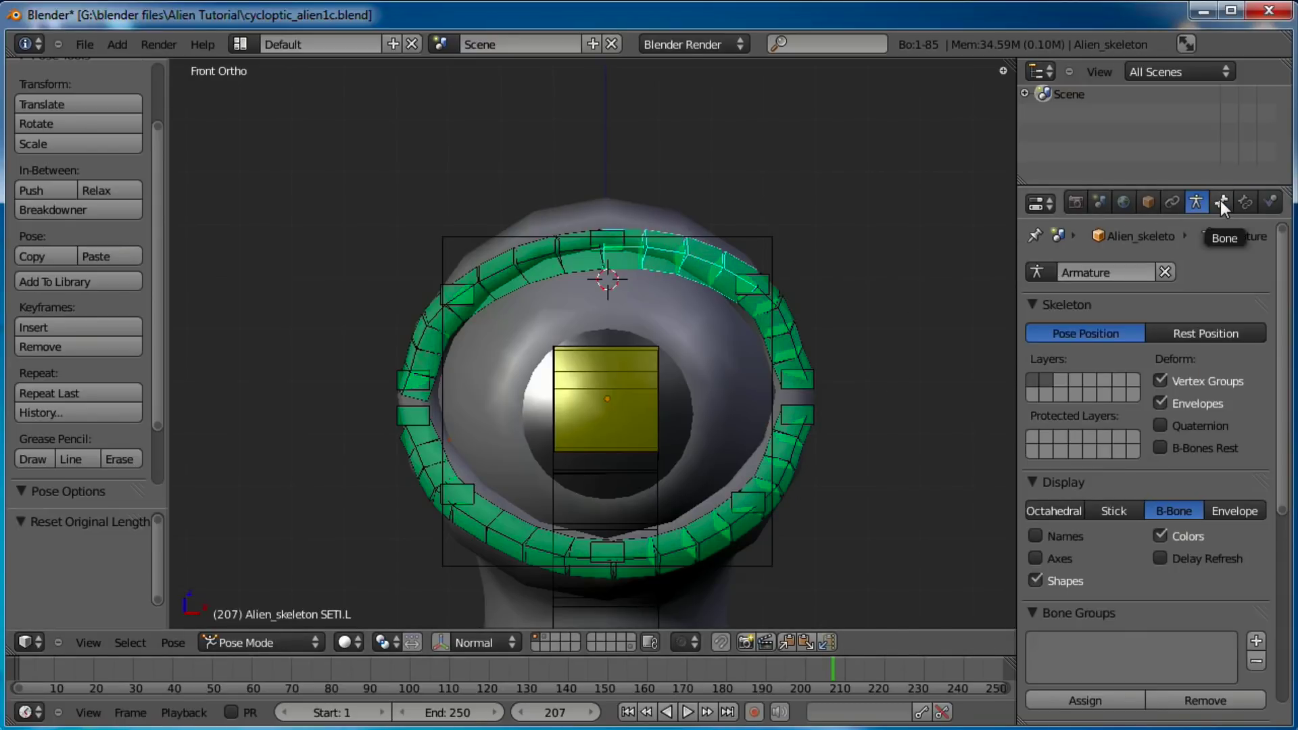
click(1220, 200)
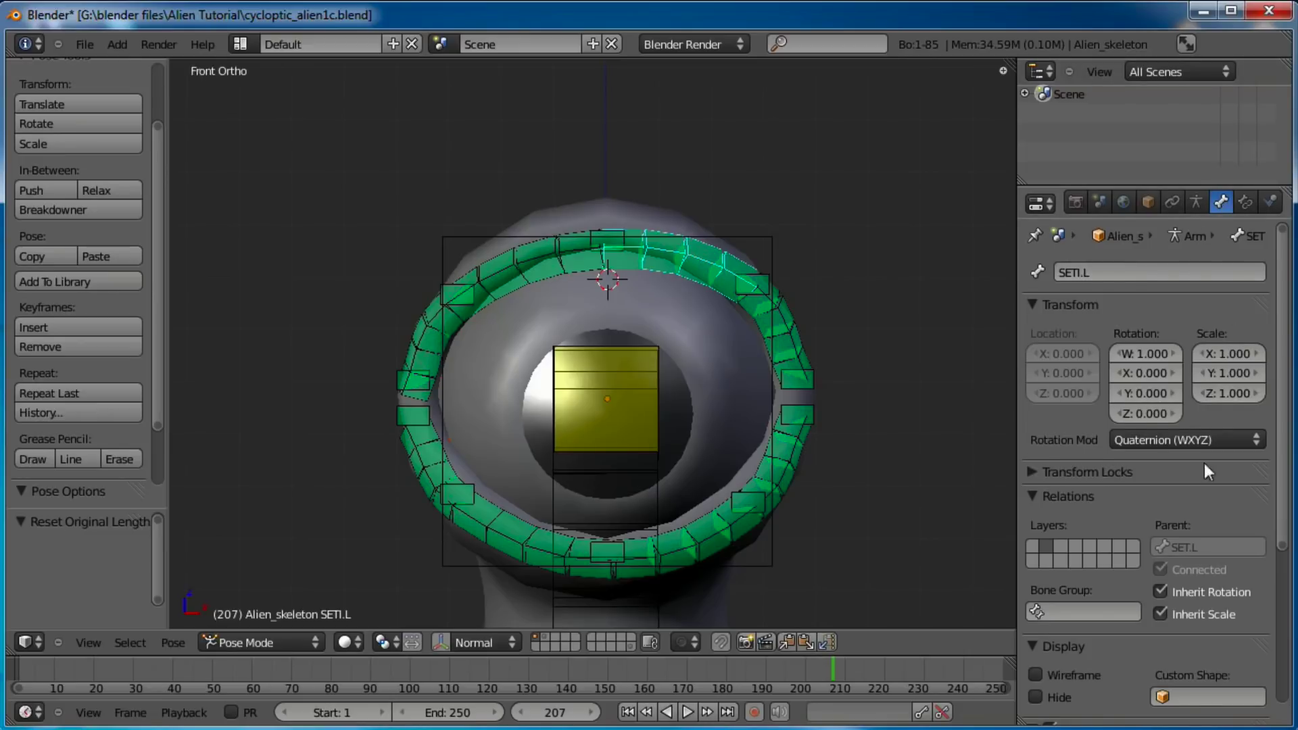
middle_drag(1206, 494, 1196, 356)
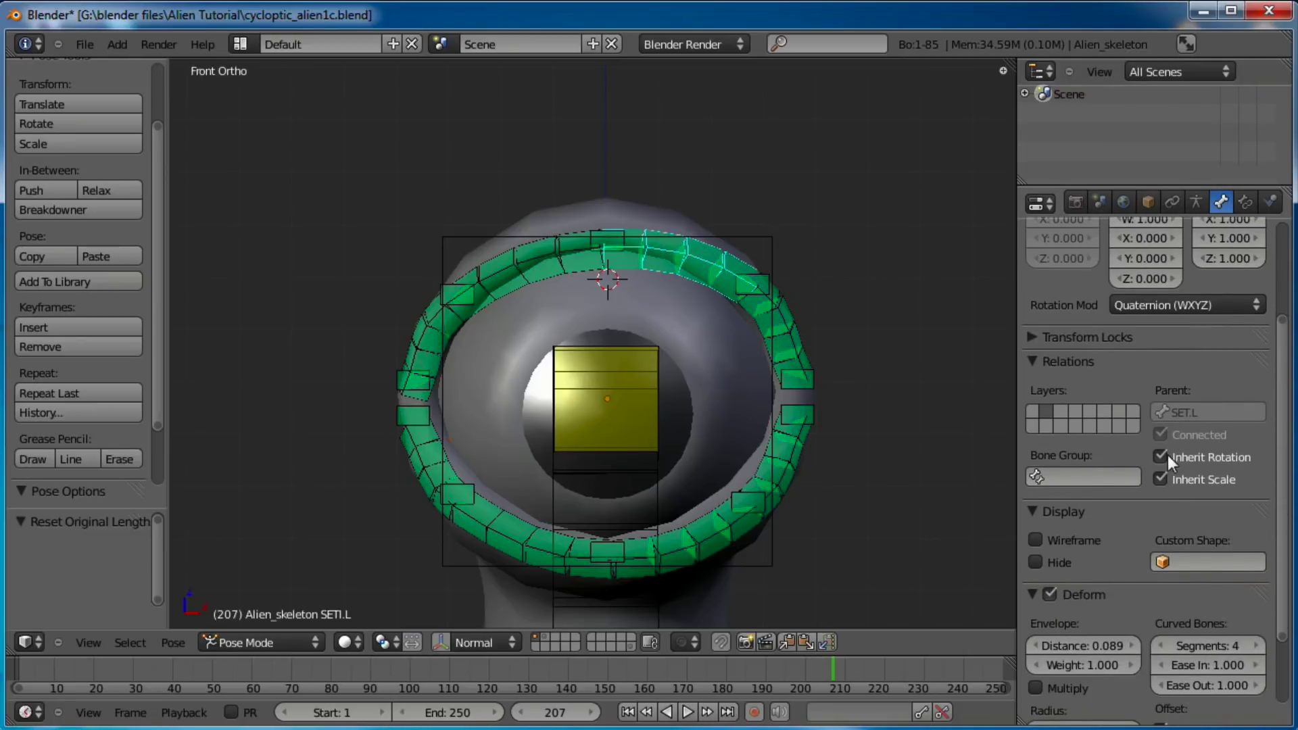
right_click(802, 328)
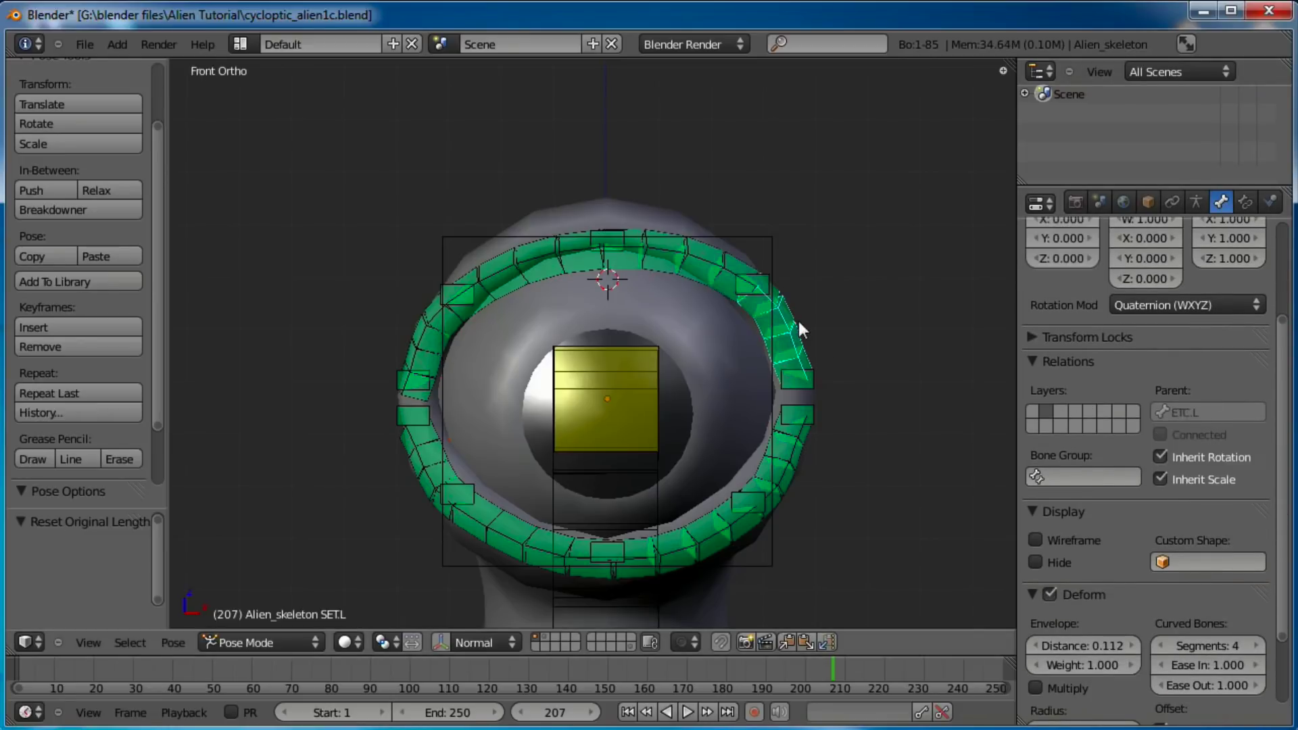
right_click(549, 269)
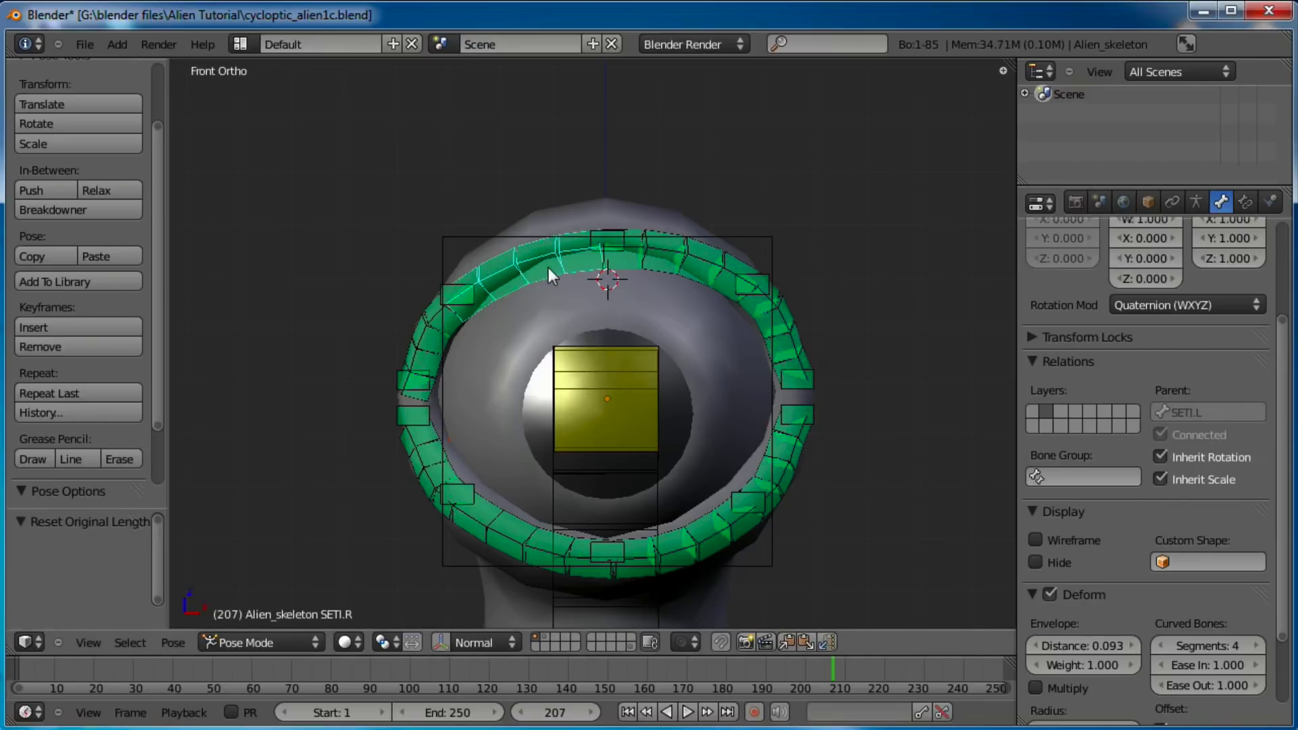
right_click(435, 346)
click(1161, 457)
Turn off Inherit Rotation for the four lower lid bones.
right_click(795, 466)
click(1160, 457)
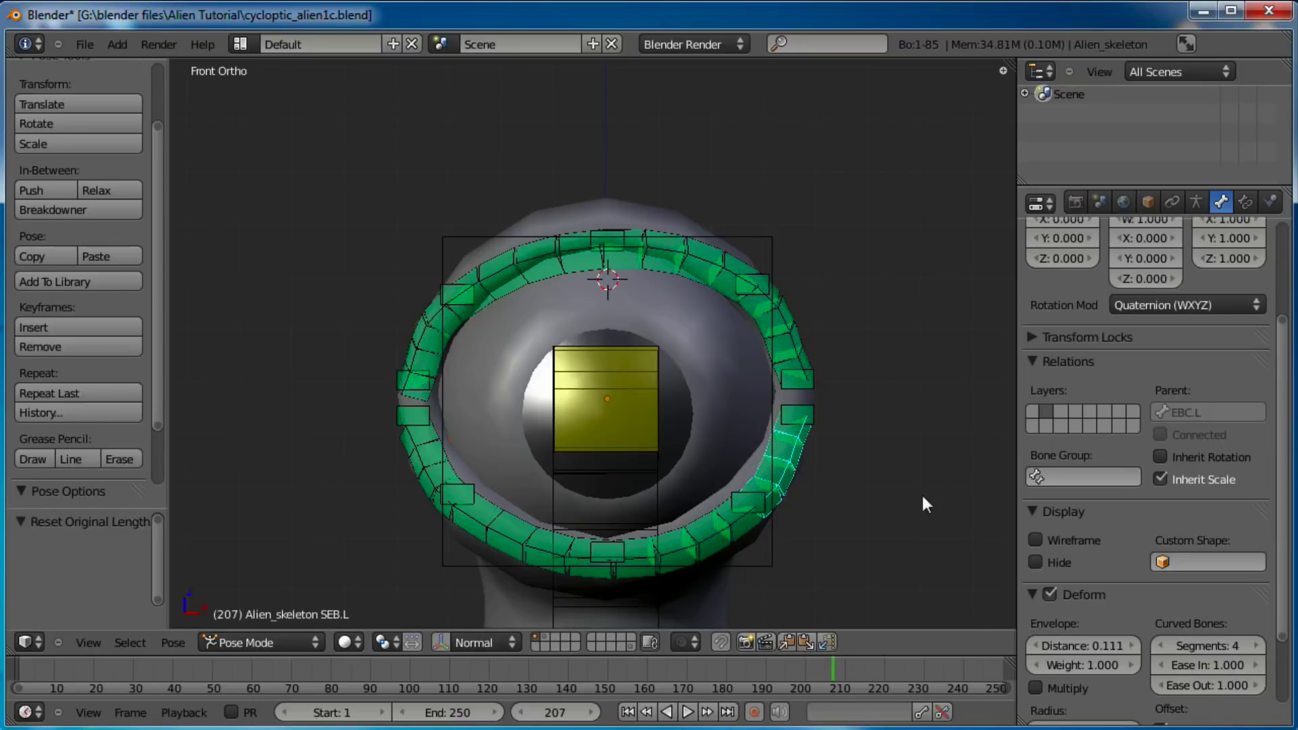
right_click(723, 542)
click(1160, 457)
right_click(500, 551)
click(1170, 458)
right_click(414, 457)
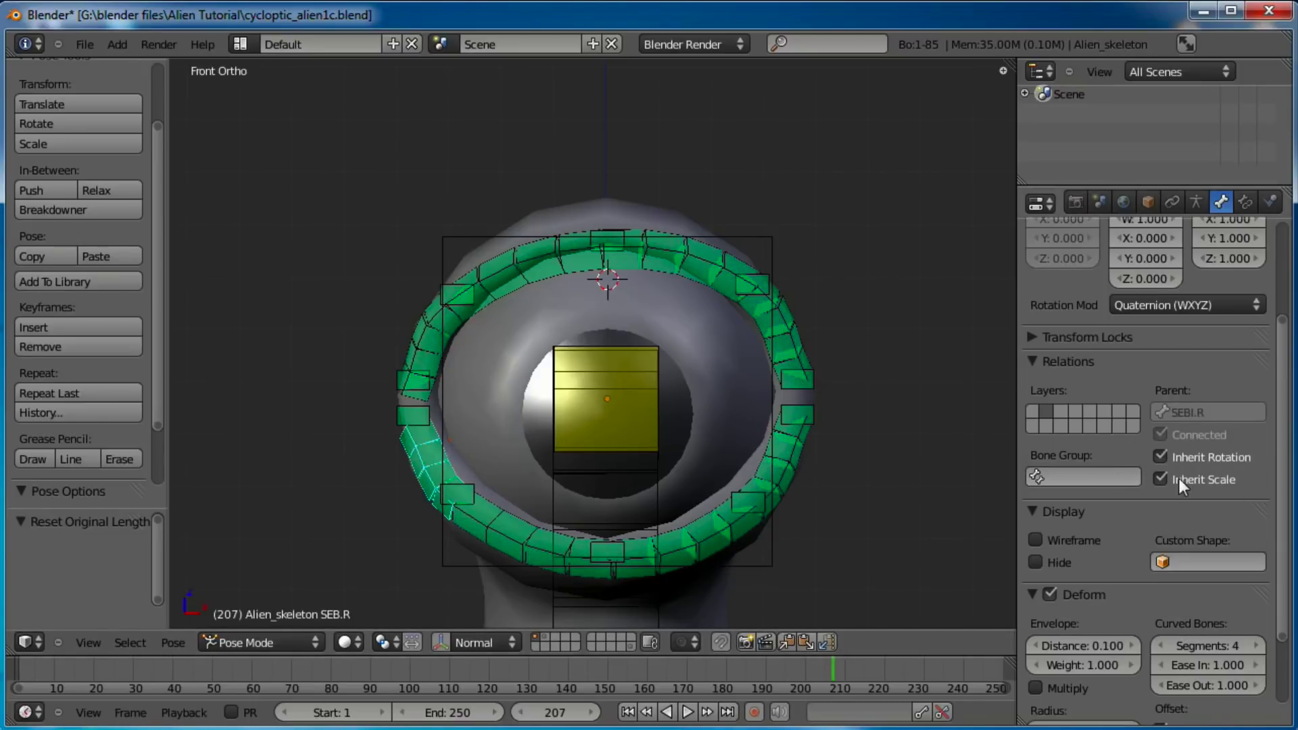
click(1161, 456)
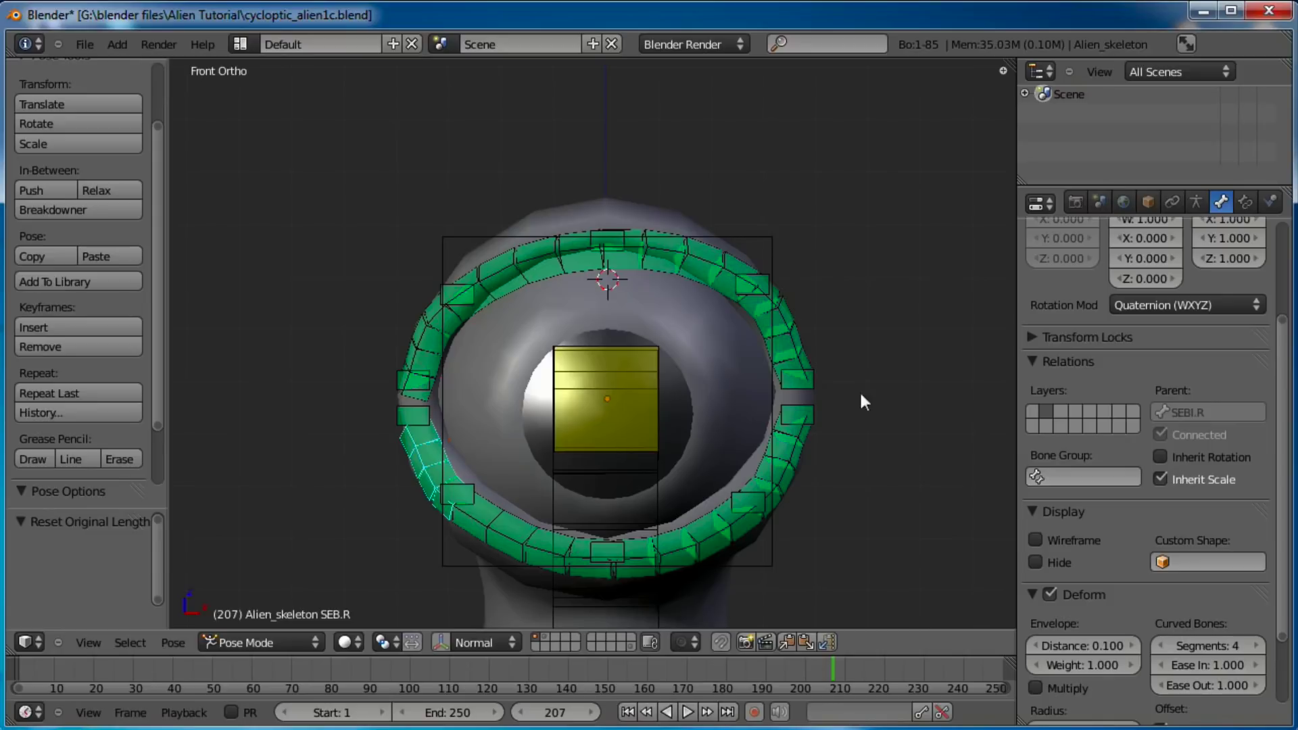
Test the upper lid controls ET and ET.R by moving each one, and cancel both moves.
right_click(615, 231)
key(g)
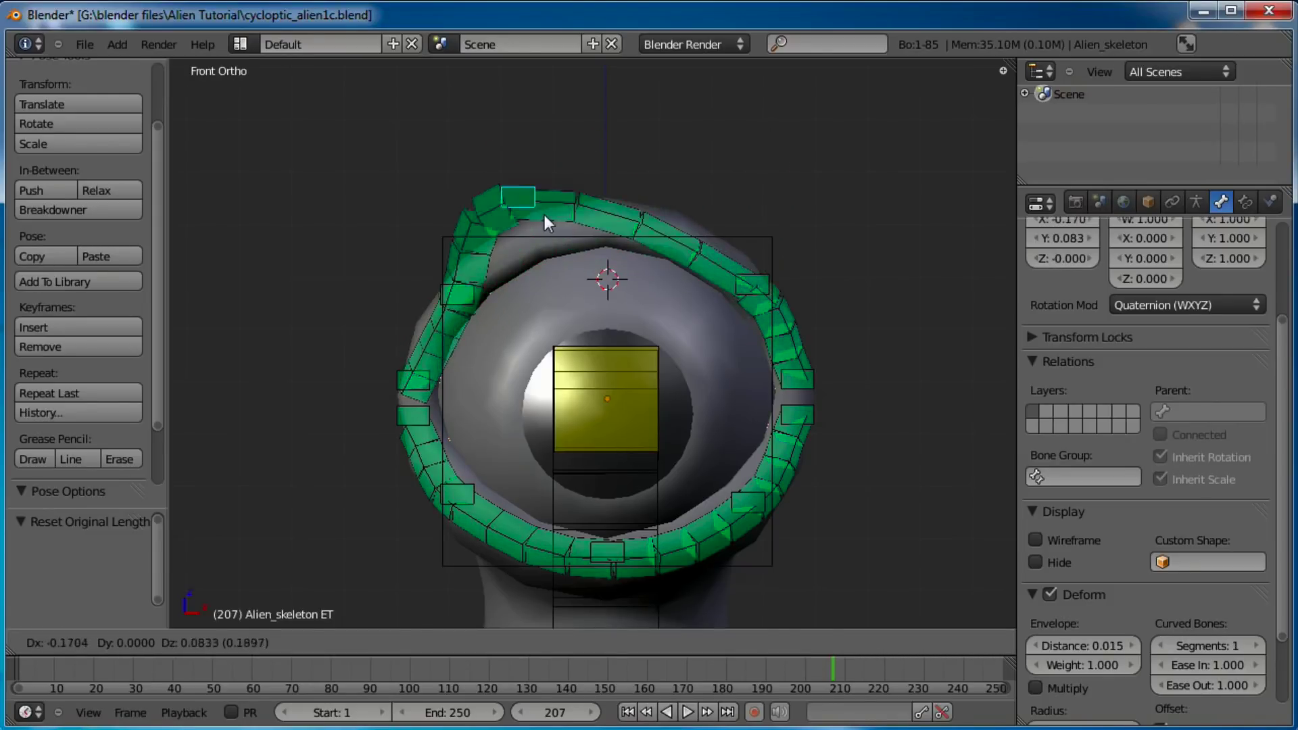
key(Escape)
right_click(457, 291)
key(g)
key(Escape)
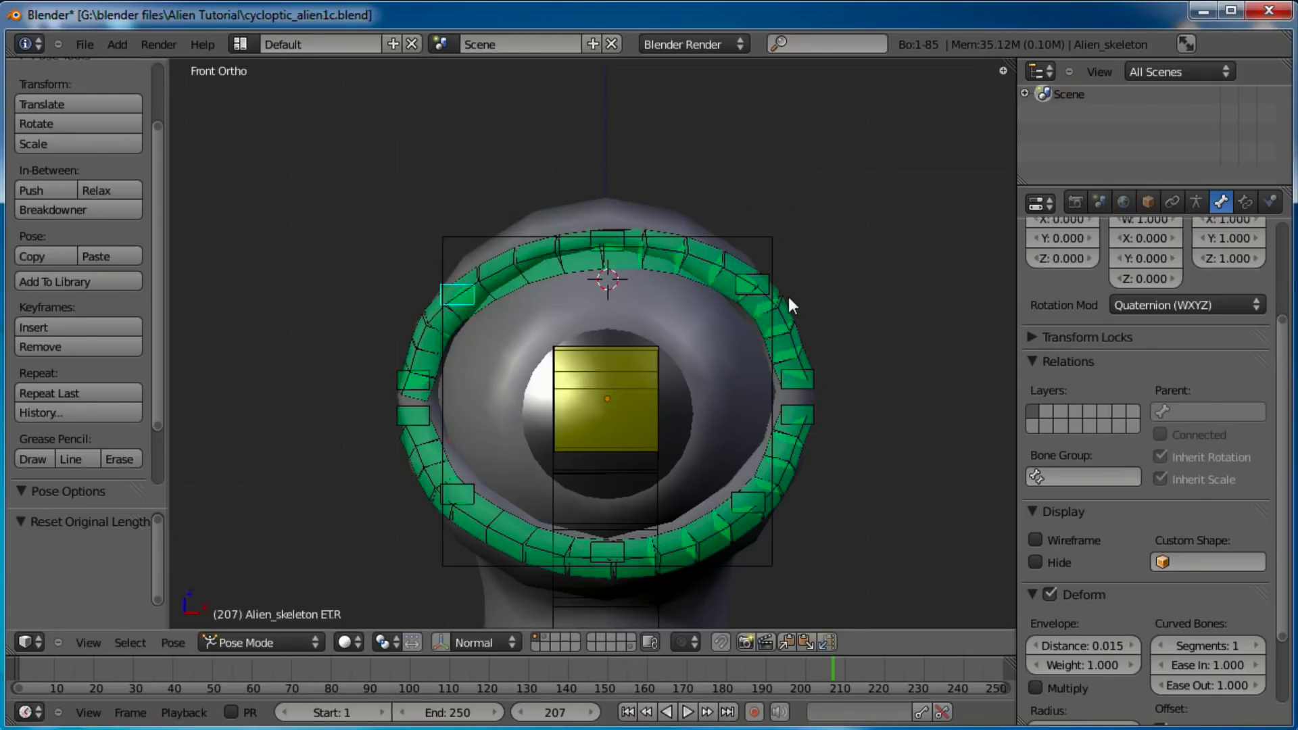
Test an outer corner lid control and the lower lid control EB.R by moving each one, and cancel both moves.
right_click(812, 382)
key(g)
key(Escape)
right_click(455, 493)
key(g)
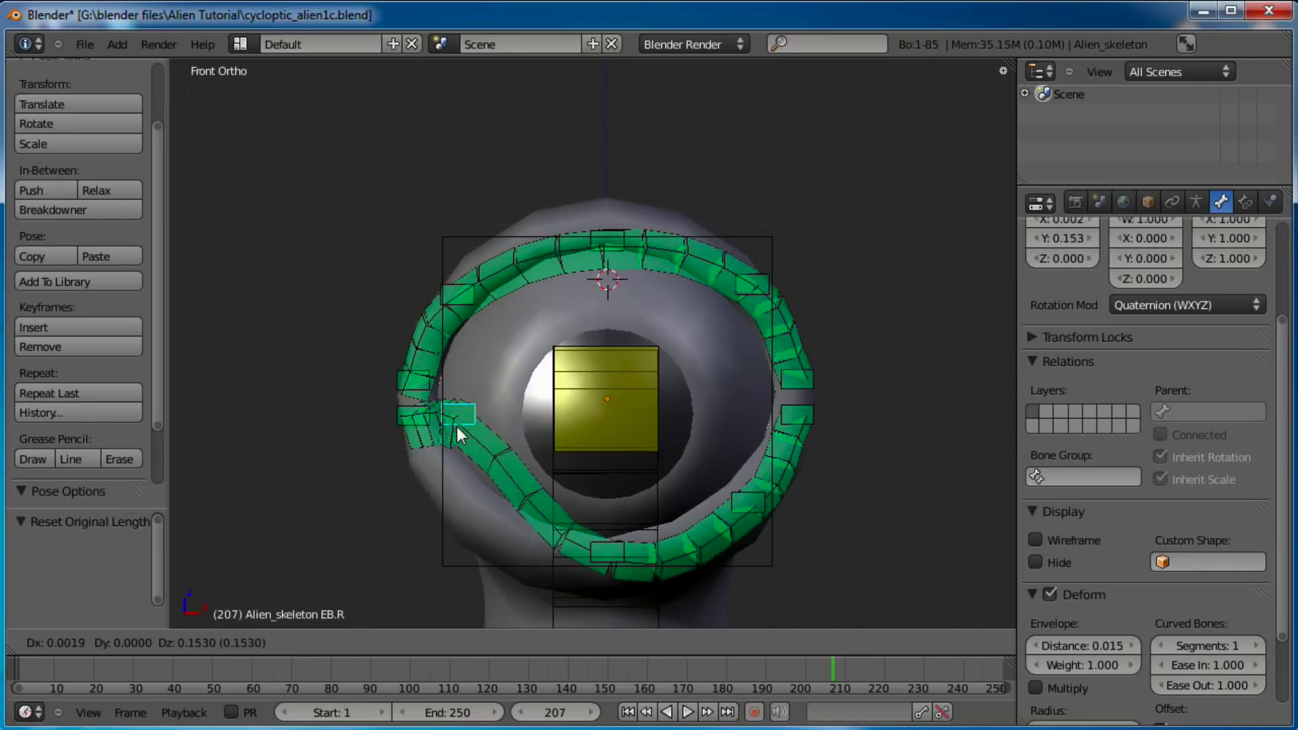
key(Escape)
Enter Edit Mode on the skeleton and hide its second armature layer.
middle_drag(606, 307, 747, 238)
key(Tab)
middle_drag(757, 176, 744, 258)
middle_drag(686, 300, 951, 342)
click(1196, 201)
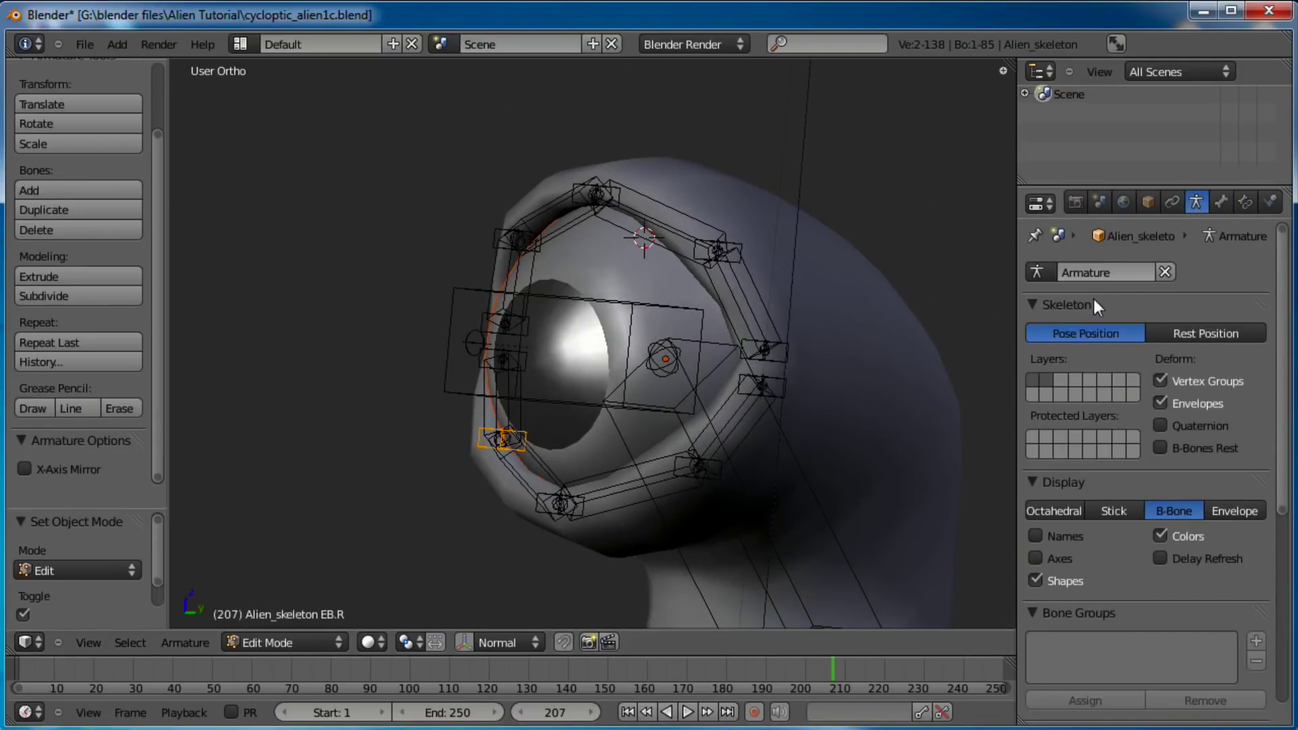
shift+click(1047, 380)
Parent the ten eyelid control bones around the ring to the eyeball bone with Keep Offset, and return to Pose Mode.
middle_drag(679, 229, 759, 287)
right_click(759, 287)
shift+right_click(788, 376)
shift+right_click(786, 425)
shift+right_click(717, 493)
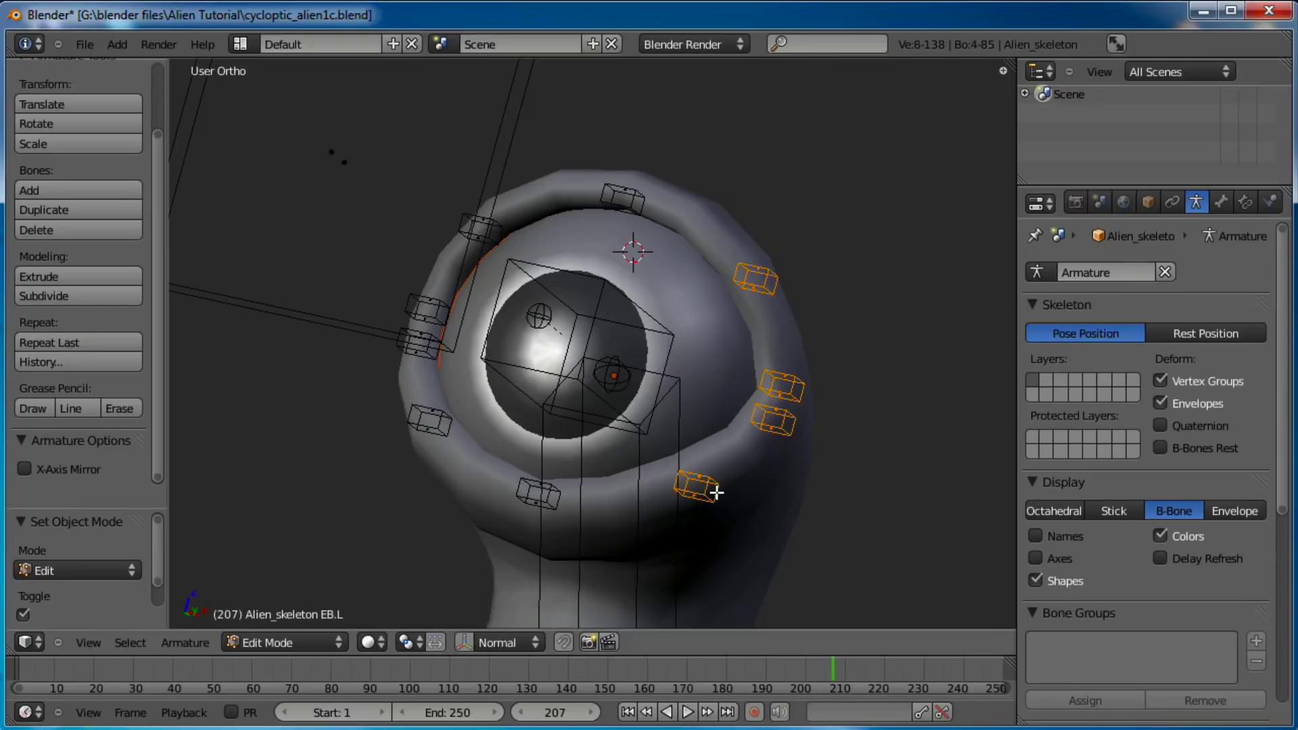
shift+right_click(522, 495)
shift+right_click(440, 427)
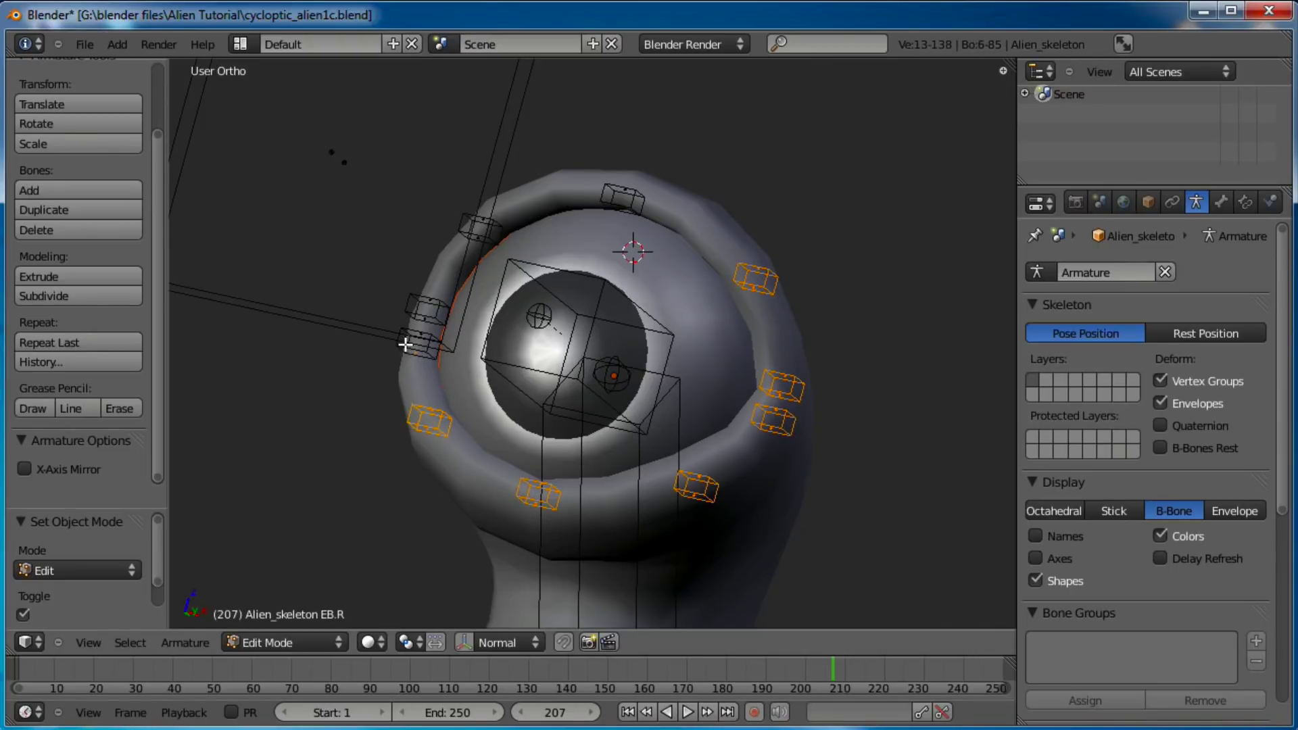
shift+right_click(398, 339)
shift+right_click(399, 339)
shift+right_click(404, 299)
shift+right_click(457, 227)
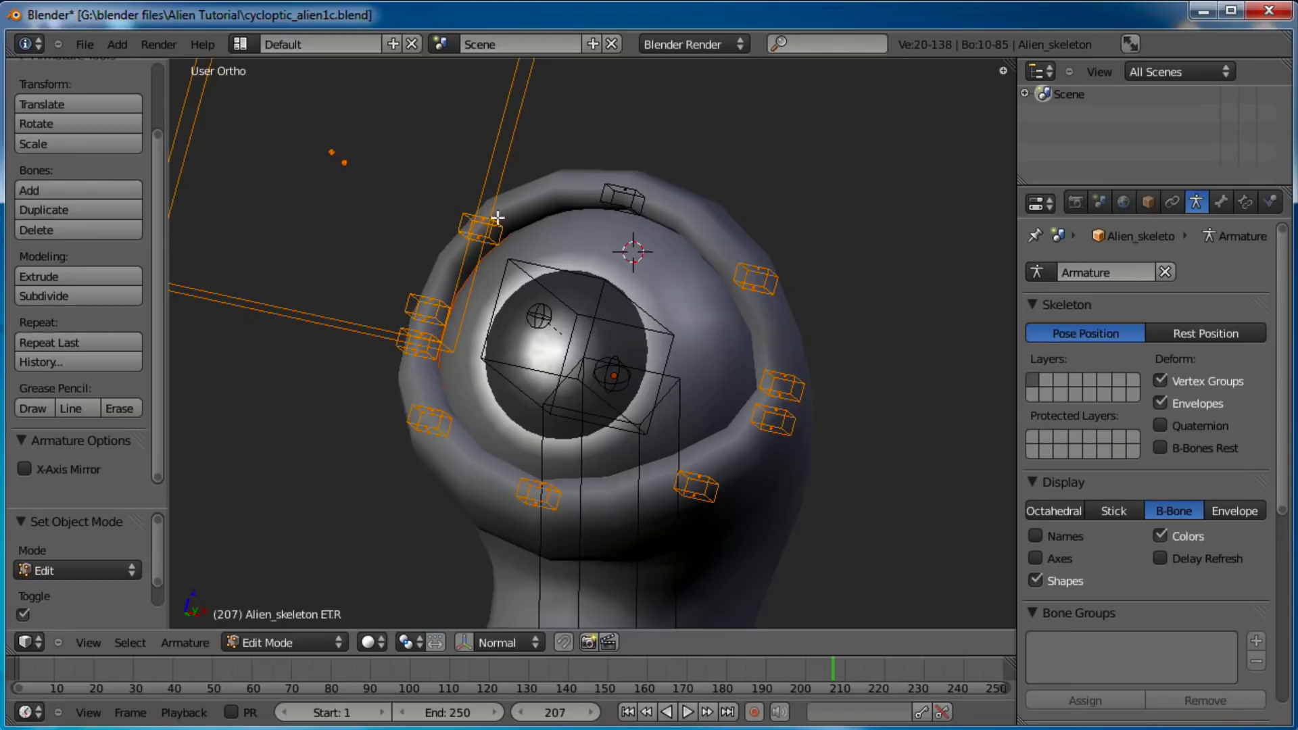
shift+right_click(600, 201)
middle_drag(600, 201, 601, 255)
shift+right_click(516, 315)
key(ctrl+p)
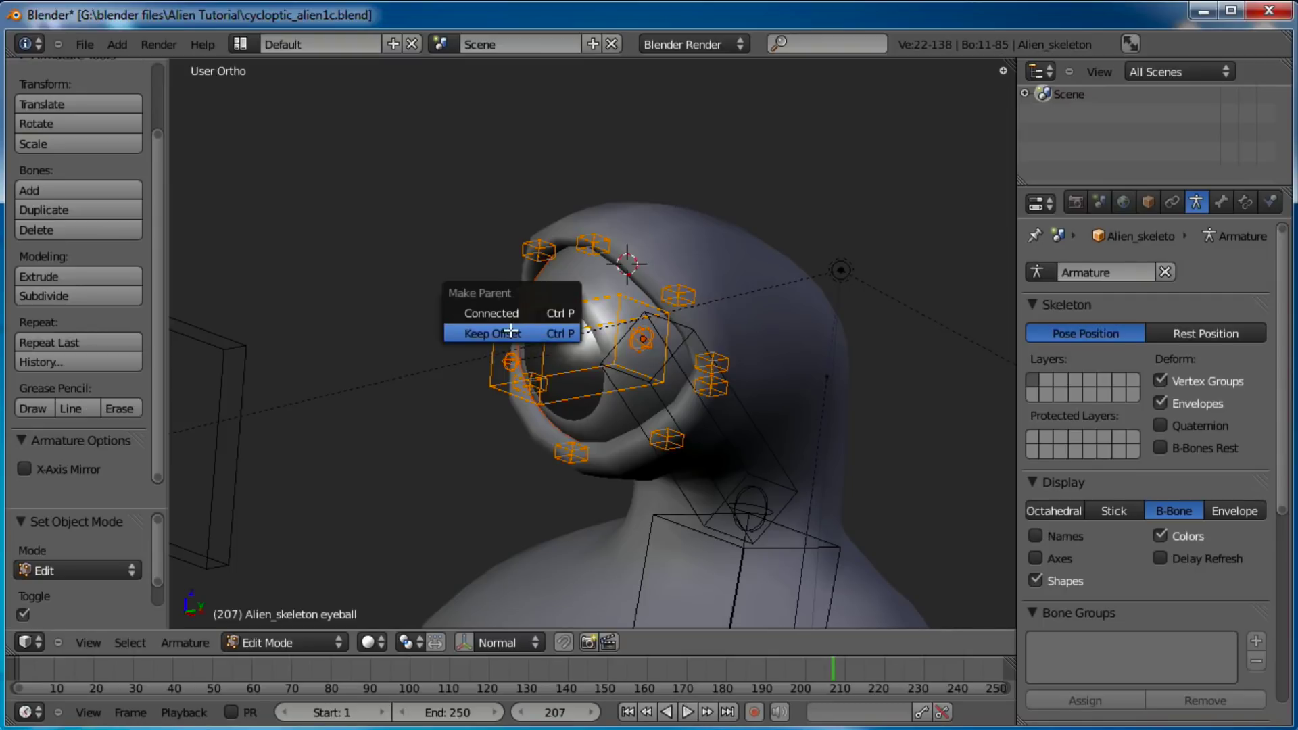
click(511, 331)
key(ctrl+Tab)
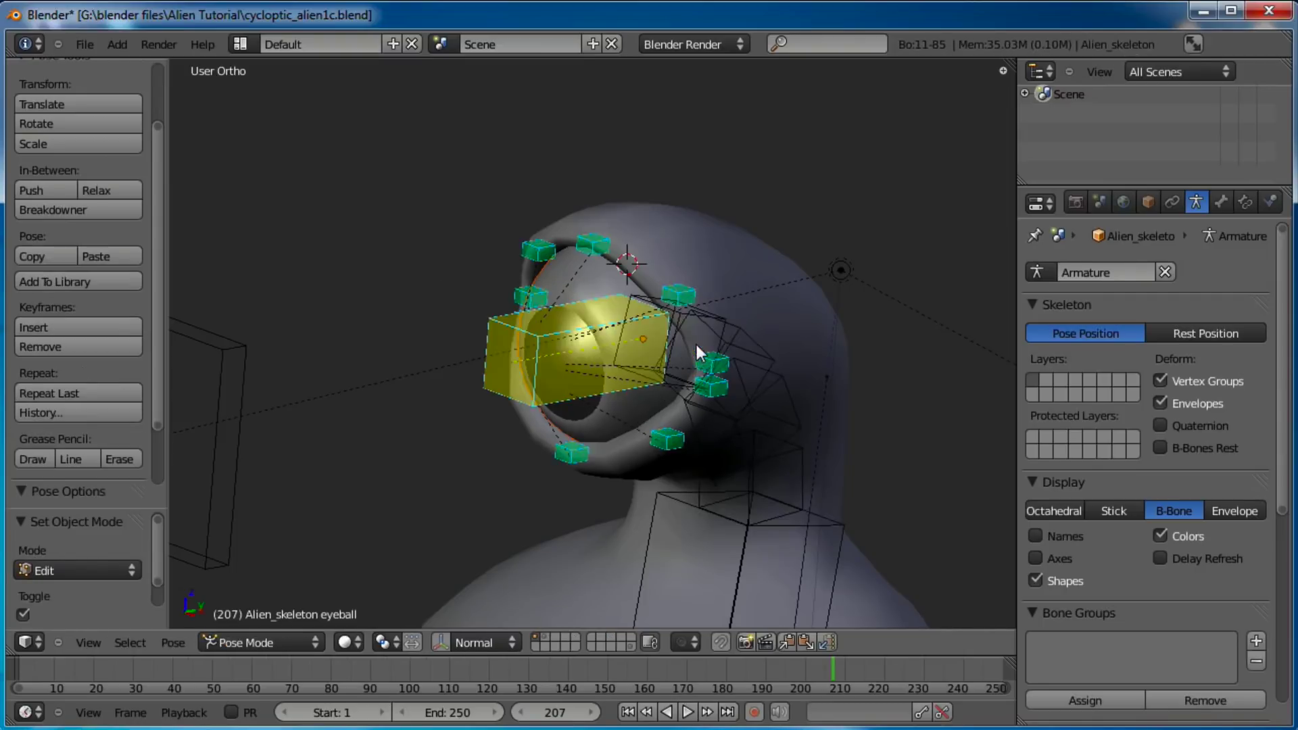
Test the eye's tracking by moving the lookat bone in front of the head, and cancel the move.
scroll(608, 378, down, 4)
right_click(432, 298)
key(g)
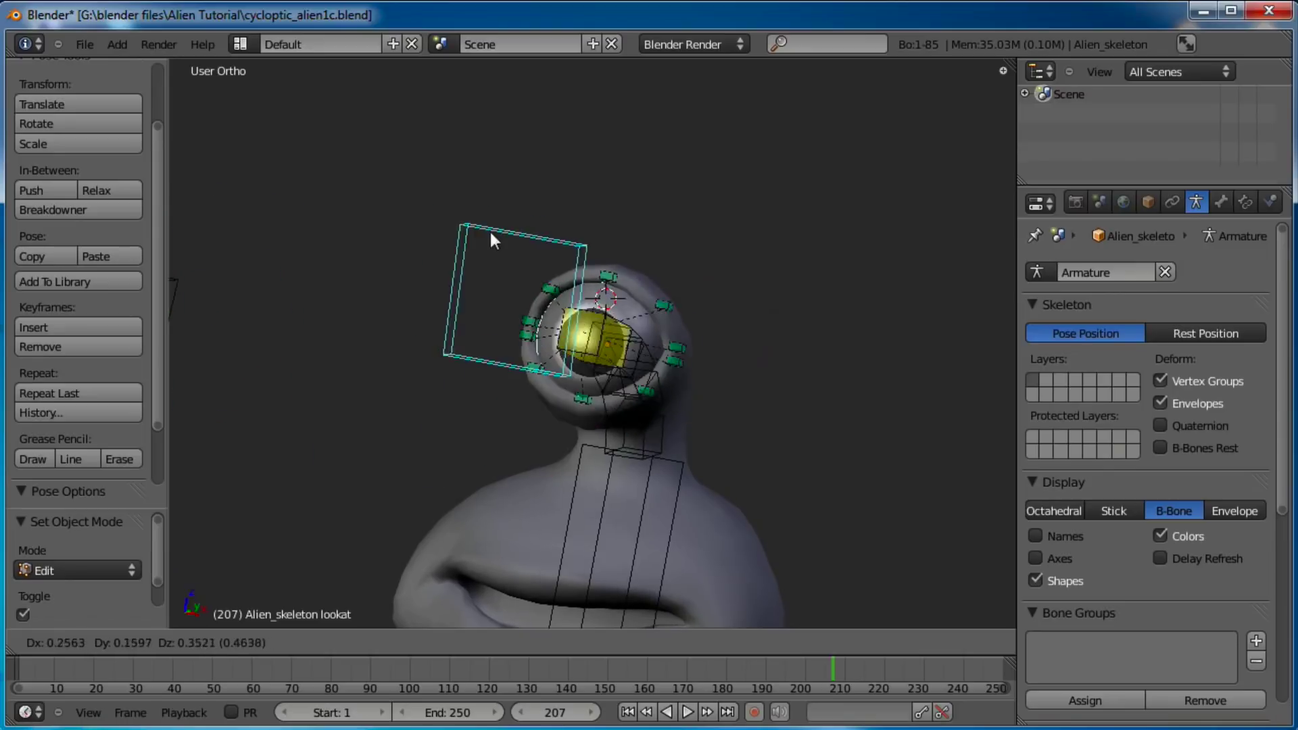
right_click(485, 228)
middle_drag(761, 210, 696, 321)
scroll(694, 322, up, 2)
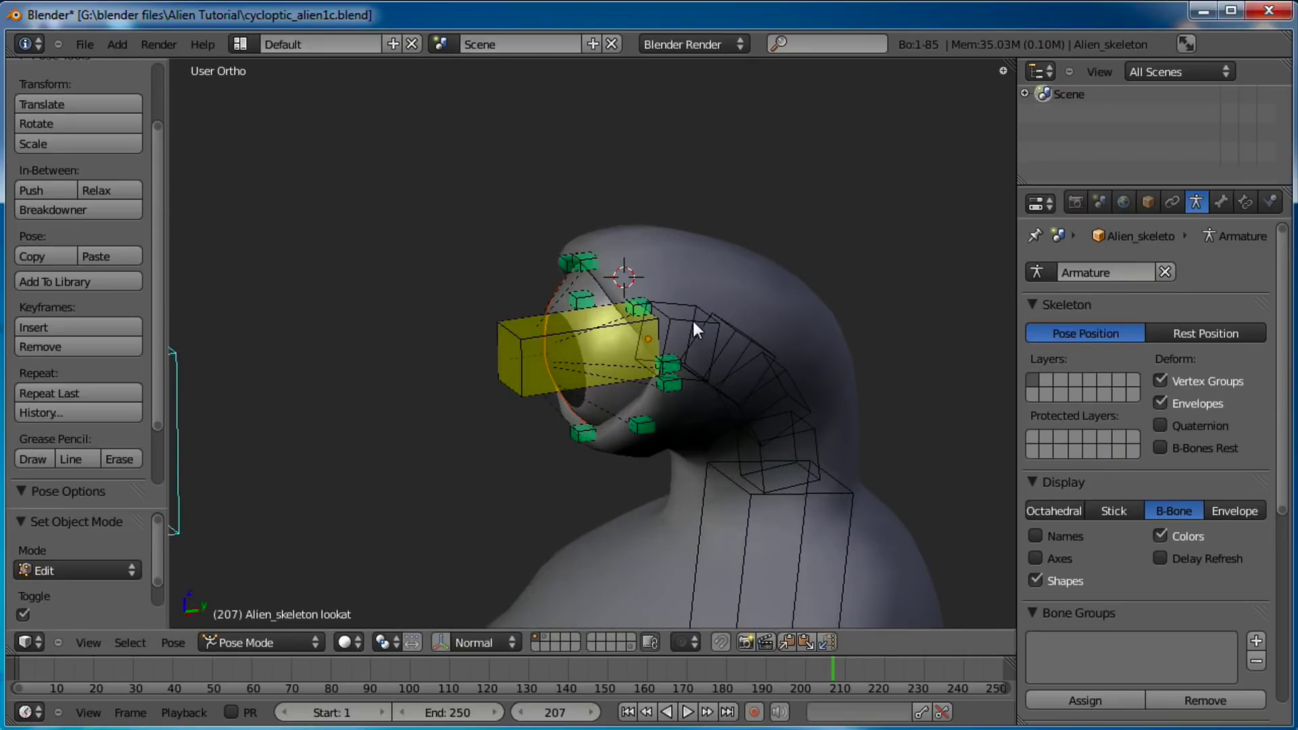
Test the range of the upper lid control ET in the right side view, cancelling each move.
right_click(597, 263)
key(KP_3)
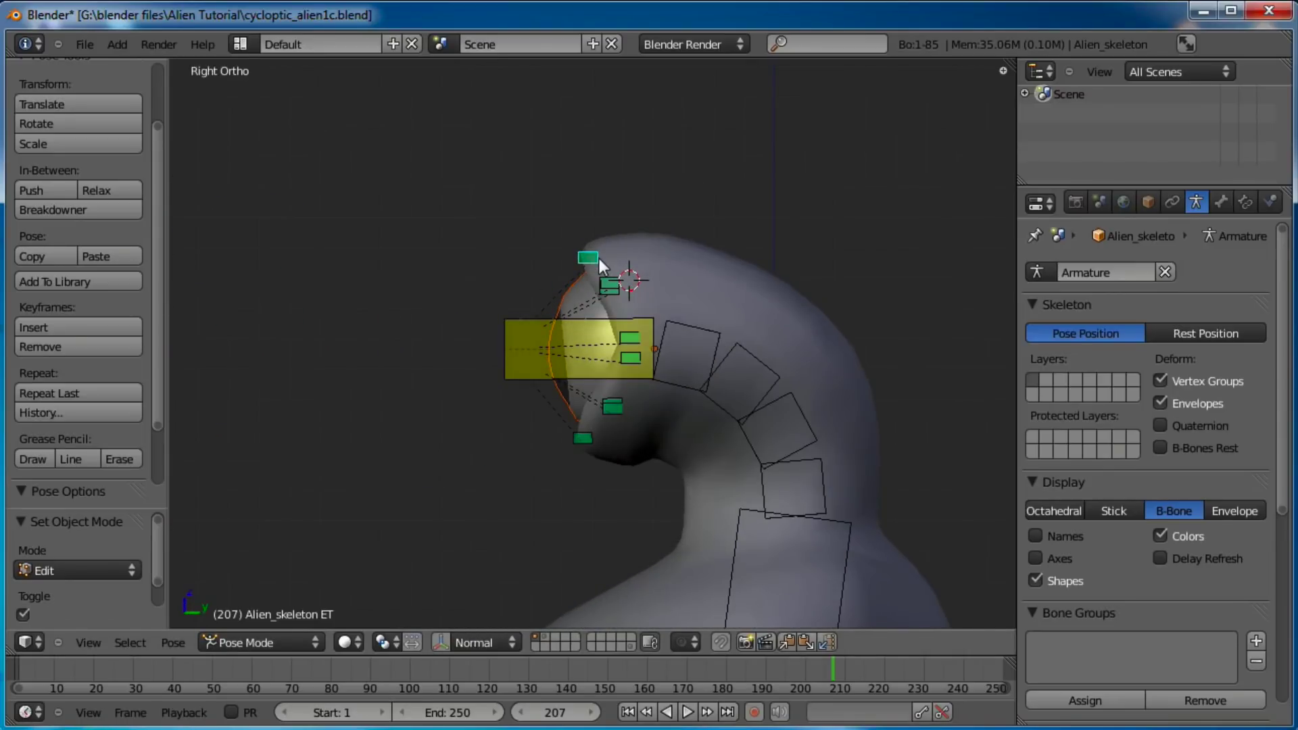
scroll(600, 264, up, 3)
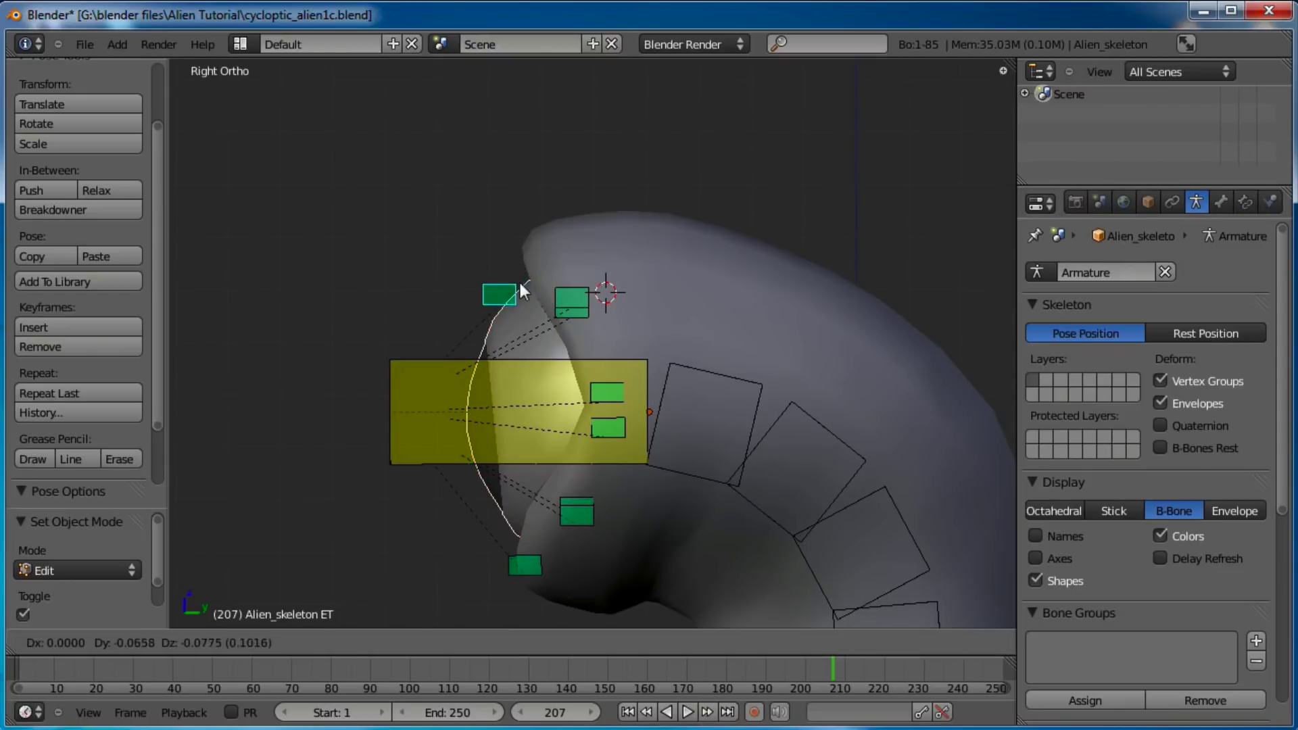
scroll(539, 238, down, 3)
middle_drag(540, 238, 386, 289)
key(KP_3)
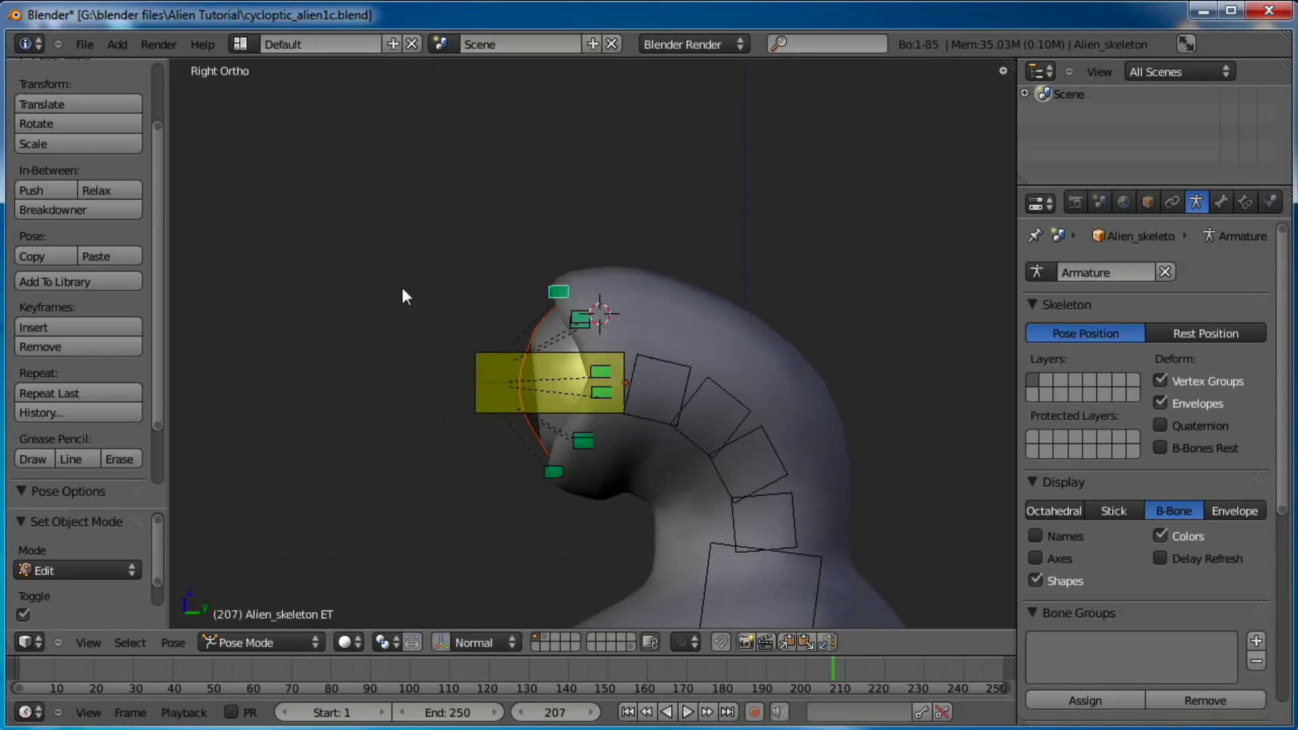
shift+middle_drag(508, 322, 469, 288)
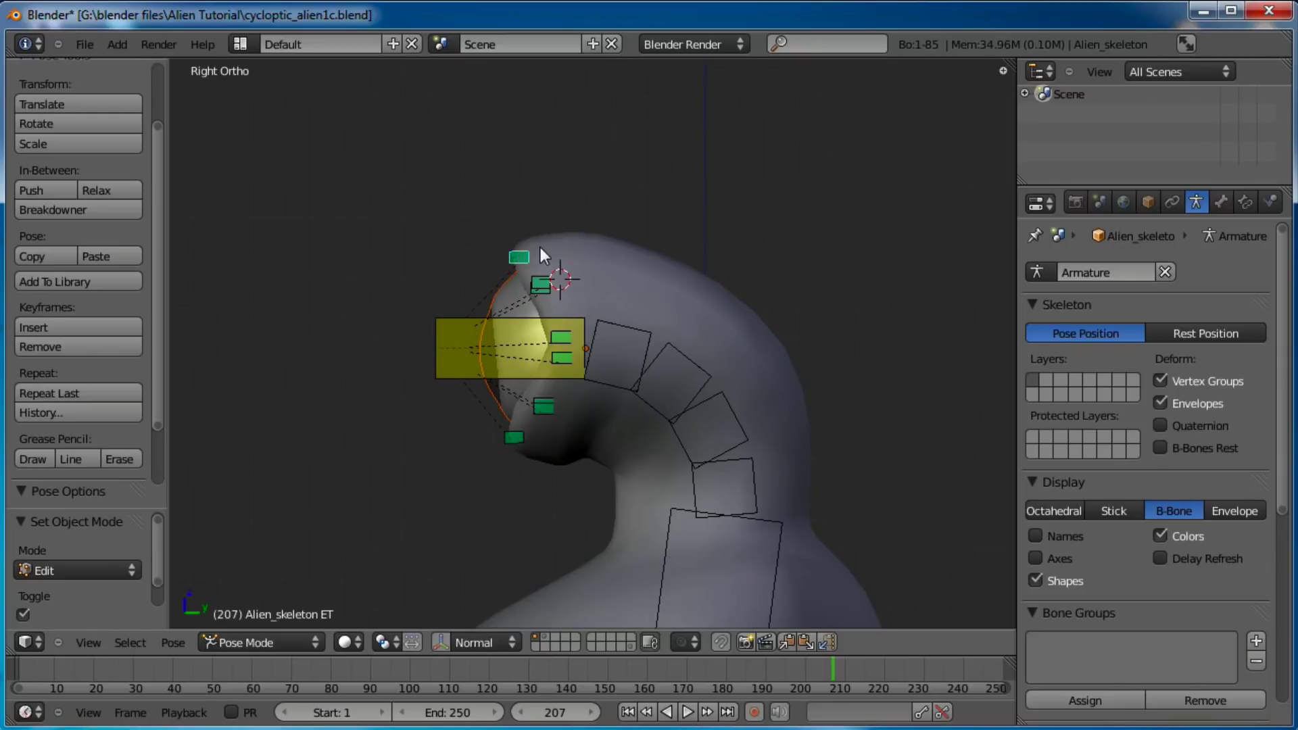
key(g)
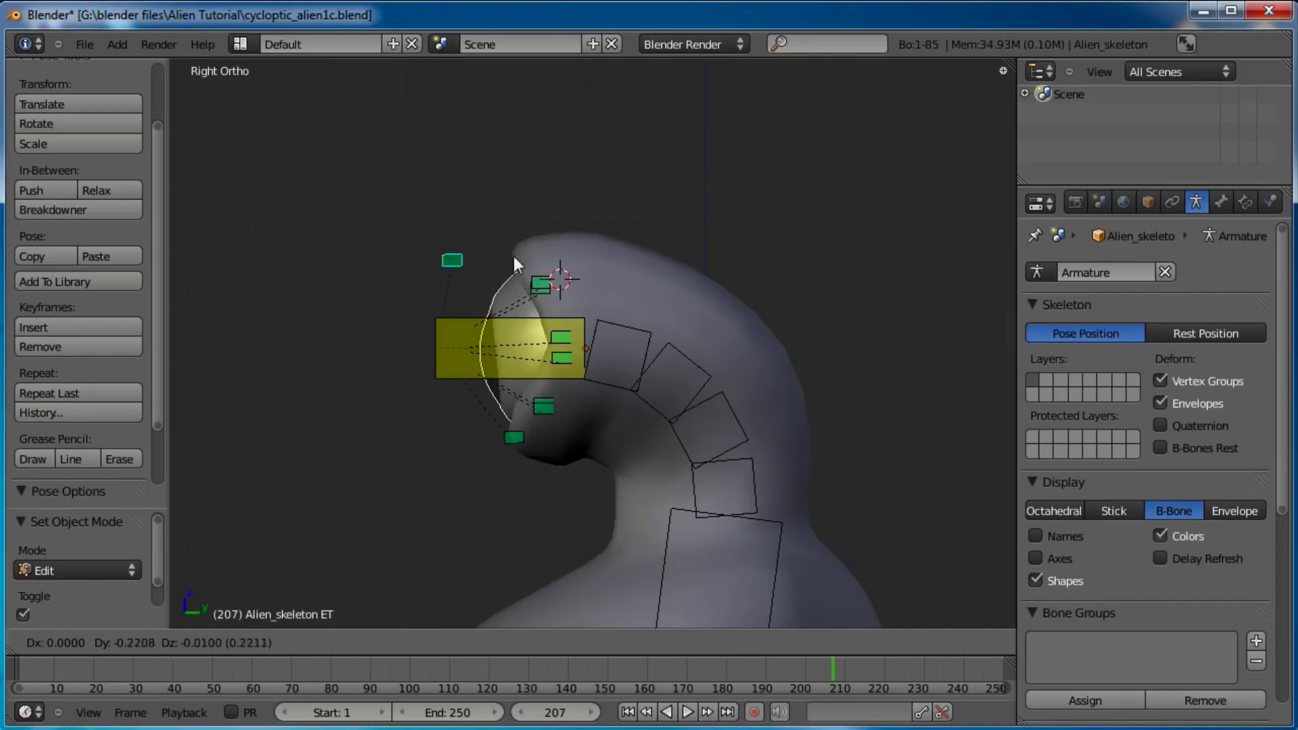
right_click(540, 258)
Move the eyeball bone's front joint about 0.14 along the global Y axis to the front of the eye in Edit Mode.
right_click(438, 369)
mouse_move(561, 284)
shift+middle_down()
mouse_move(610, 274)
mouse_move(564, 286)
shift+middle_up()
scroll(578, 330, up, 3)
key(Tab)
right_click(411, 349)
key(g)
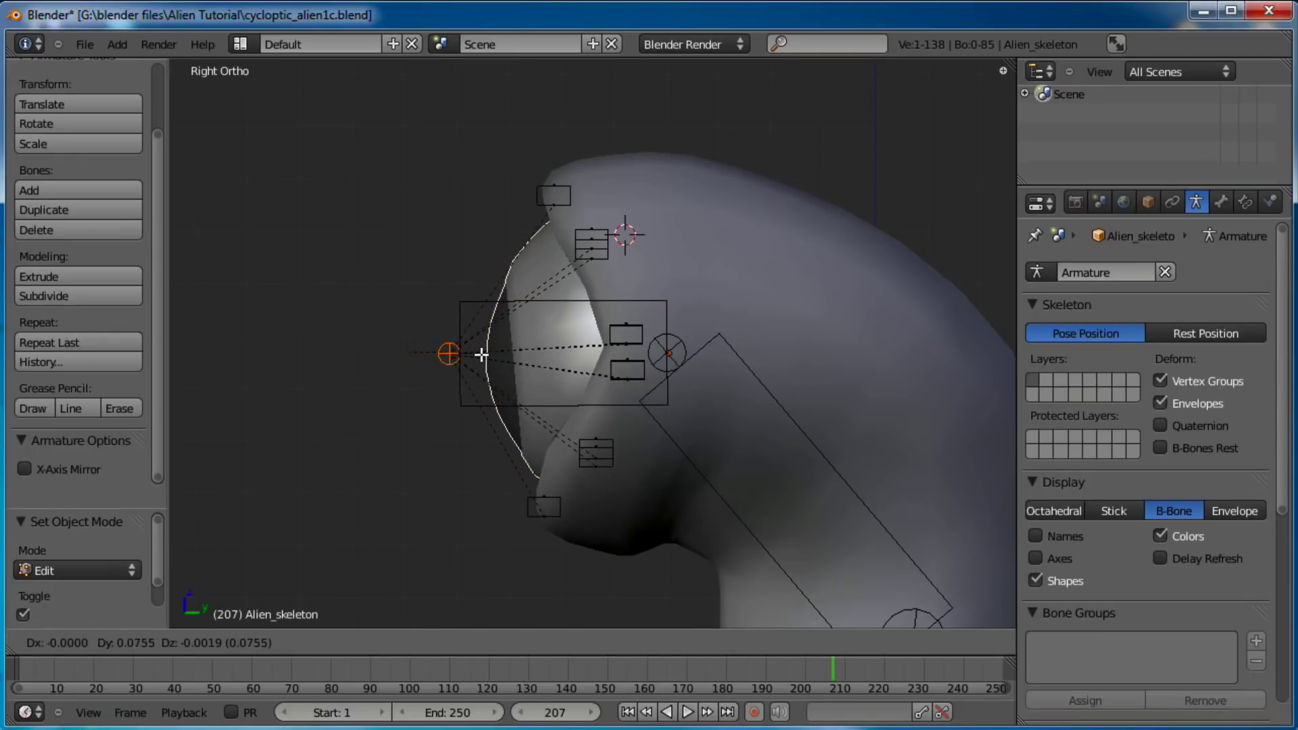
key(y)
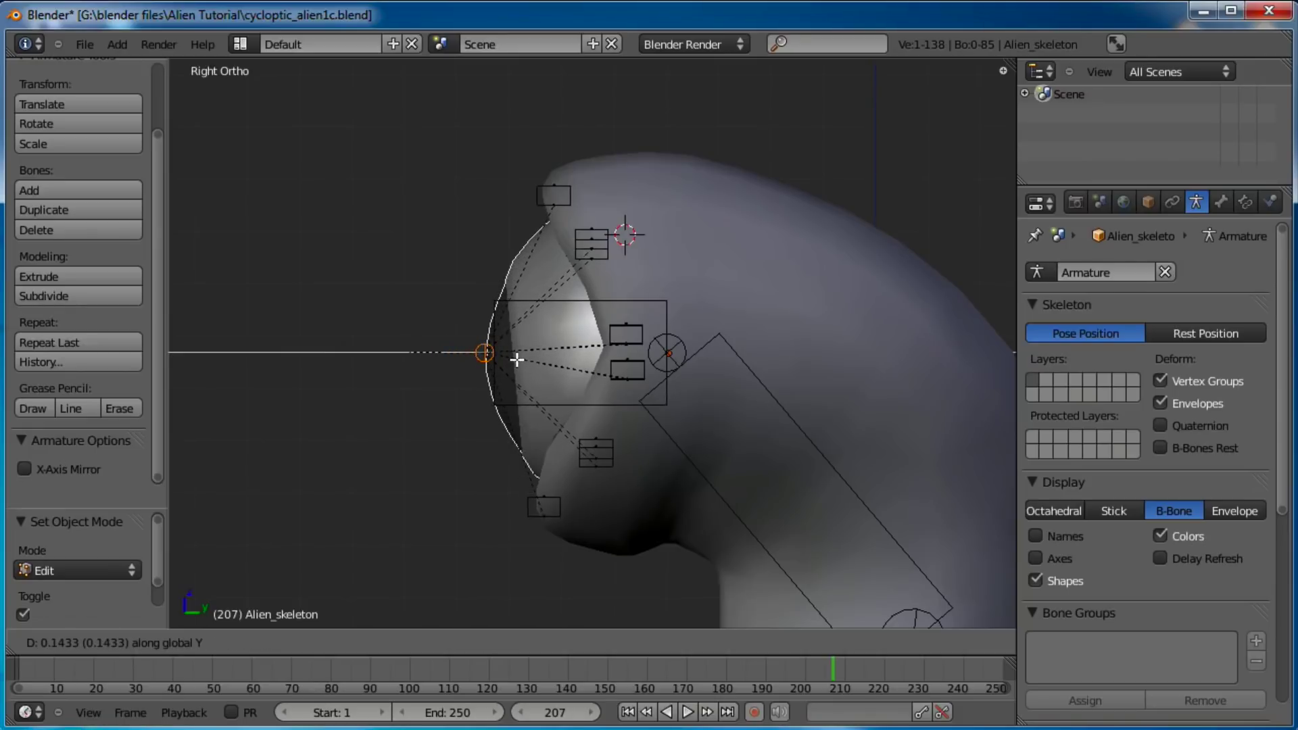
click(517, 360)
key(Tab)
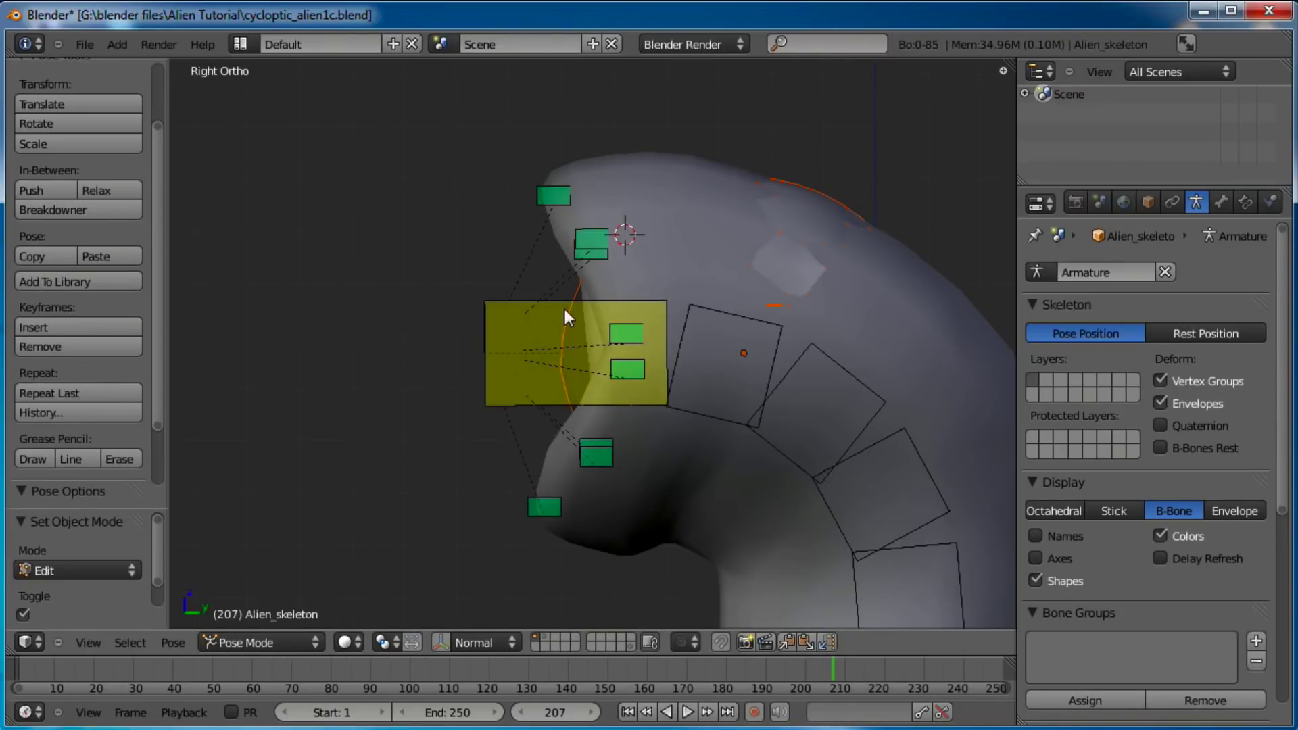
Snap the 3D cursor to the rear joint of the eyeball bone in Edit Mode.
key(a)
key(Tab)
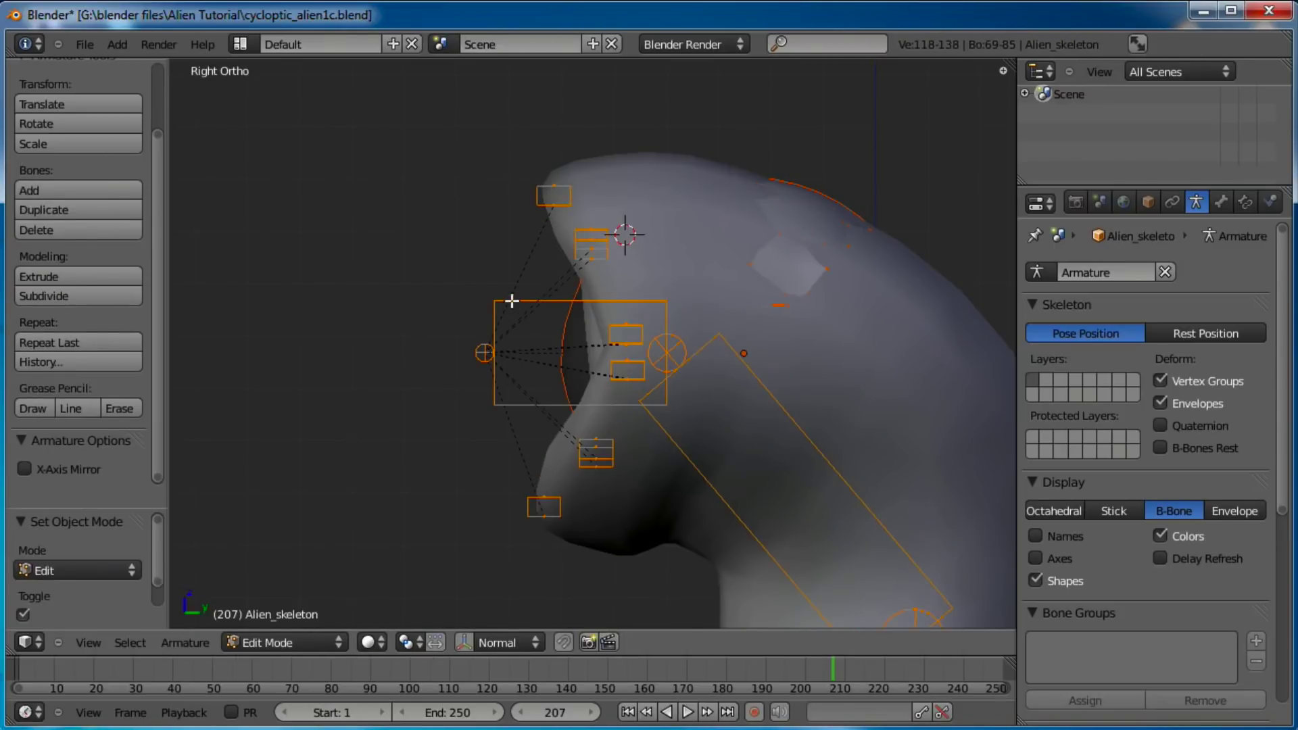
right_click(673, 334)
right_click(669, 356)
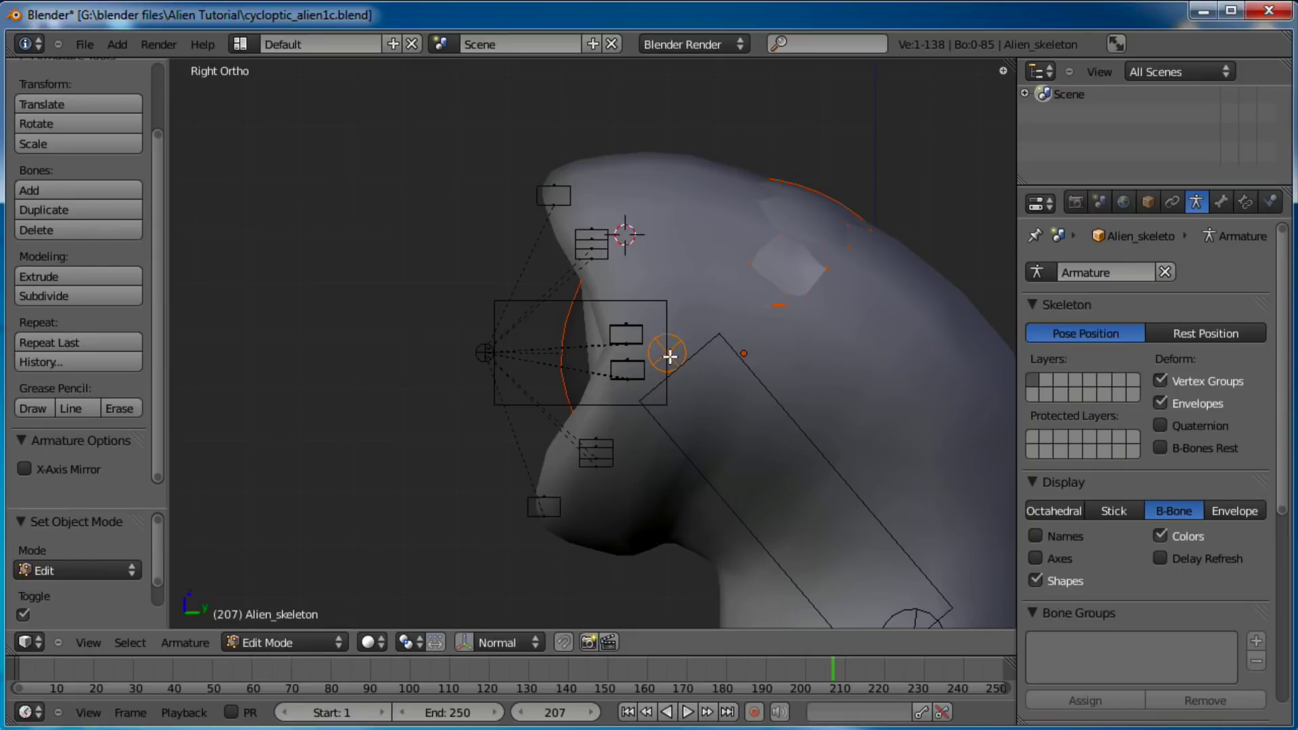
key(shift+s)
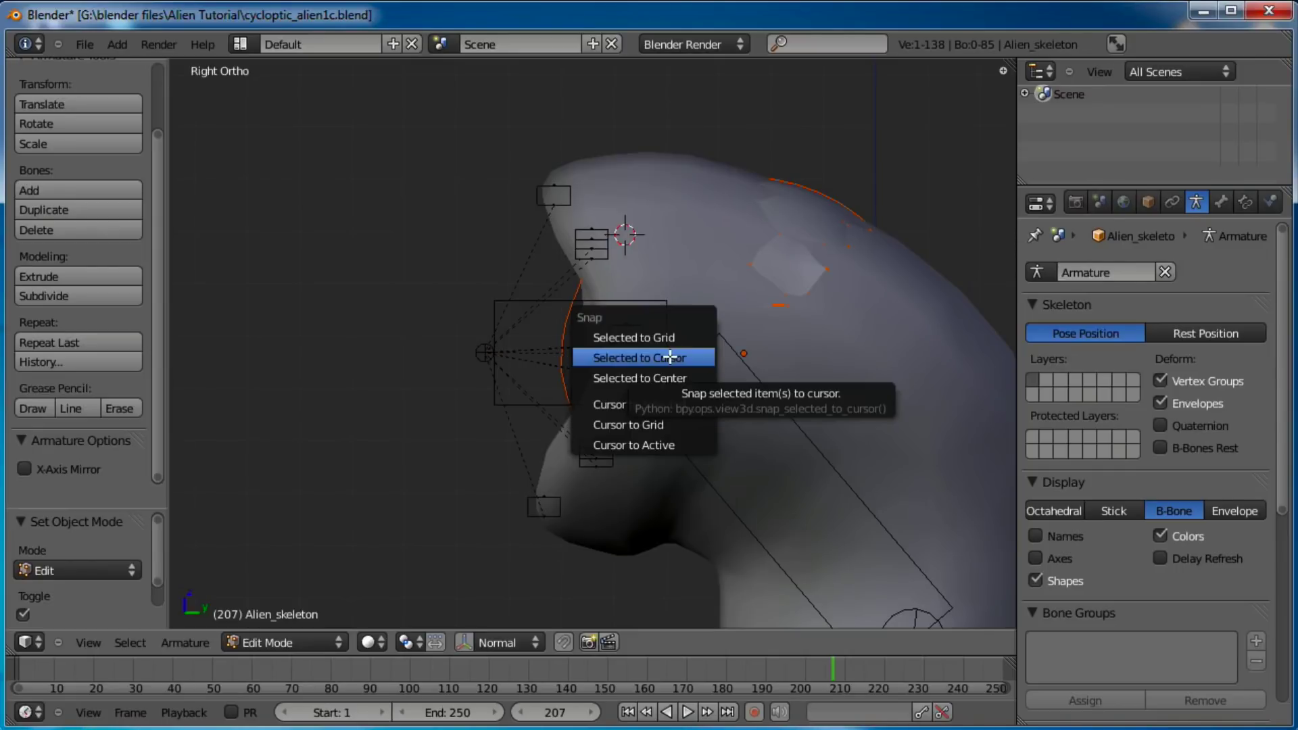
click(653, 405)
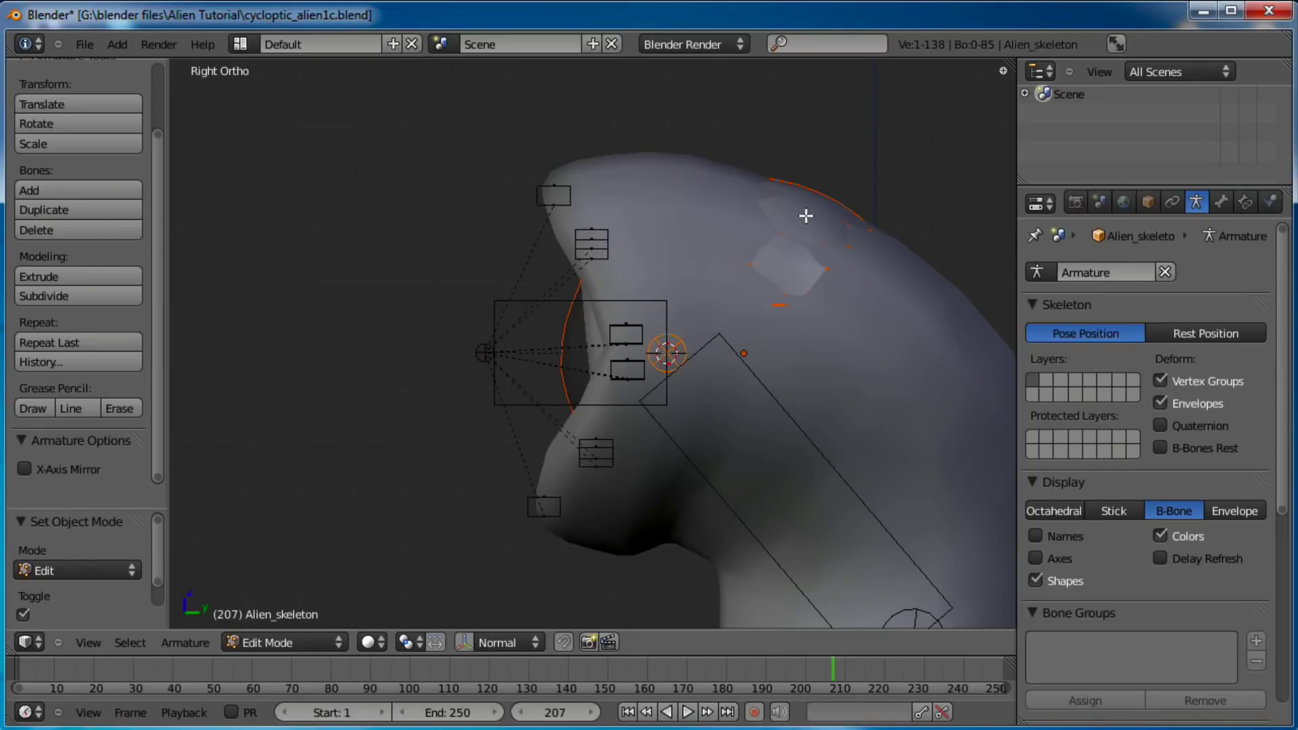
Leave Edit Mode and snap the displaced eyeball mesh to the 3D cursor.
key(Tab)
right_click(829, 204)
key(shift+s)
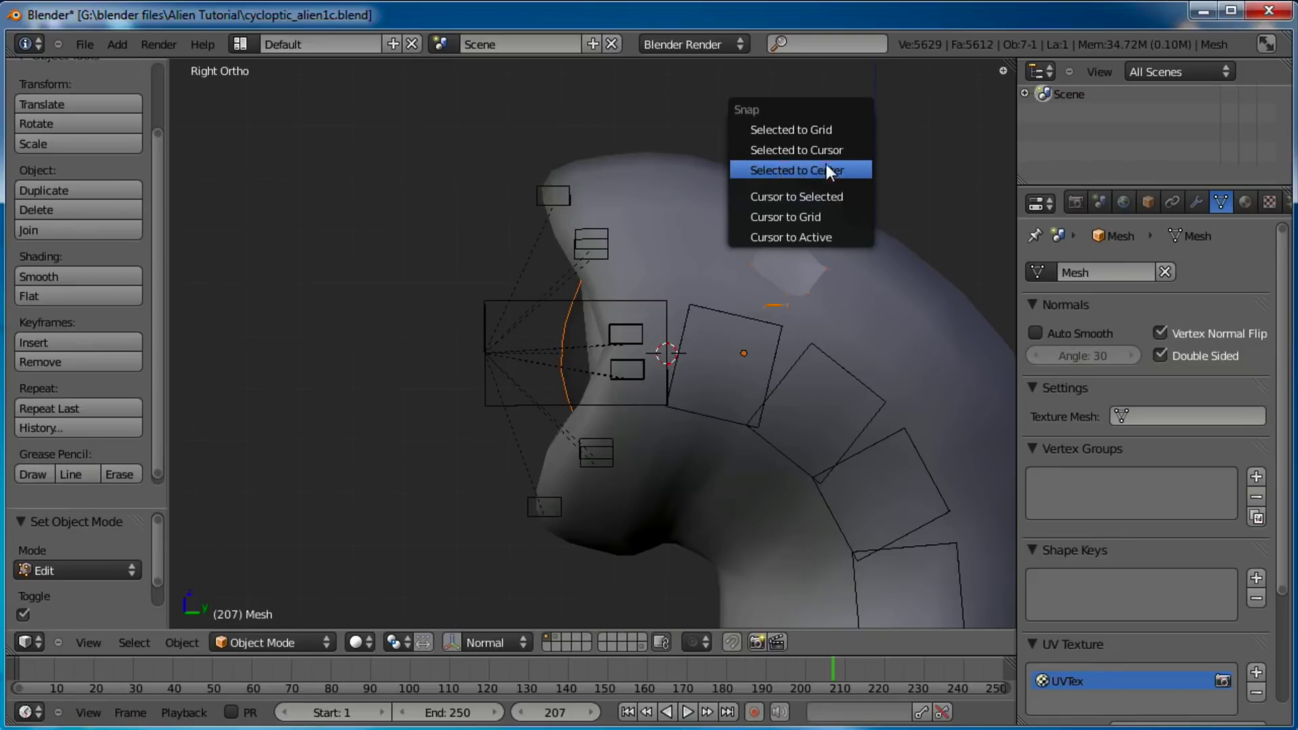
click(823, 152)
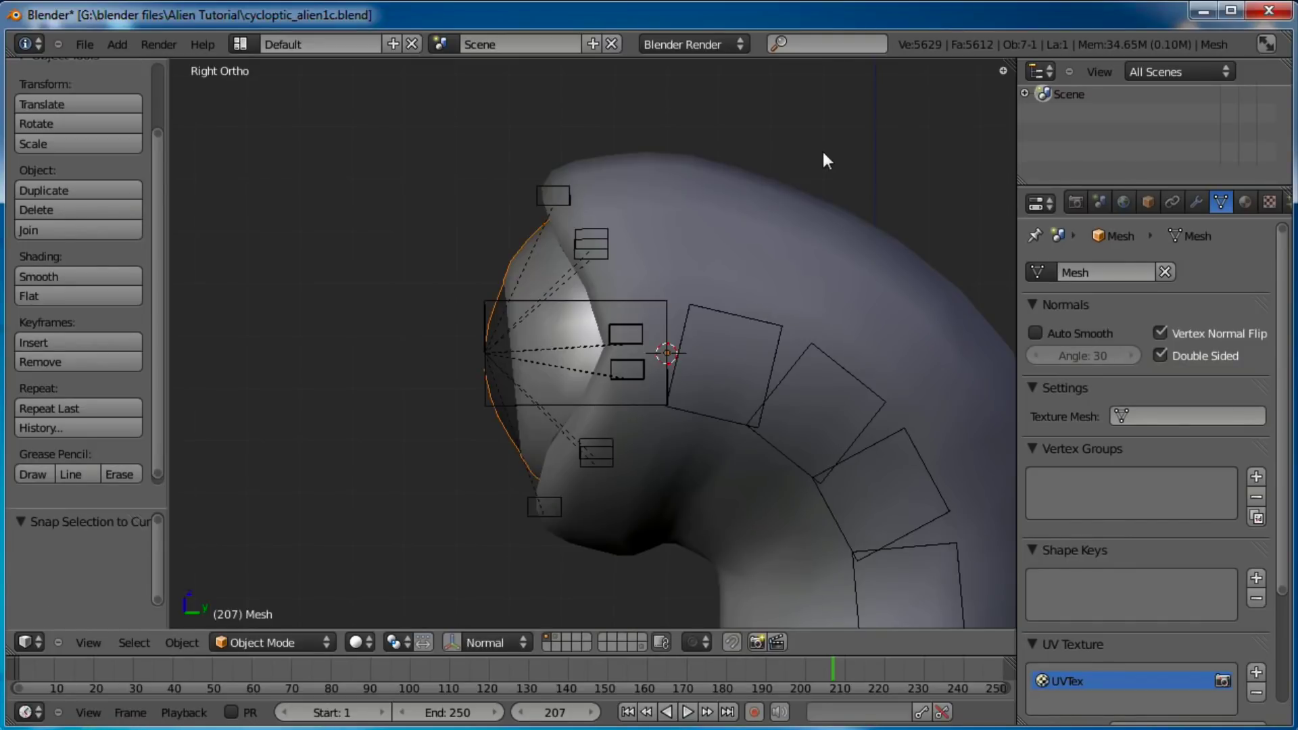
Check how the lid control ET moves with the repositioned eyeball, and cancel the move.
right_click(479, 338)
right_click(553, 194)
key(g)
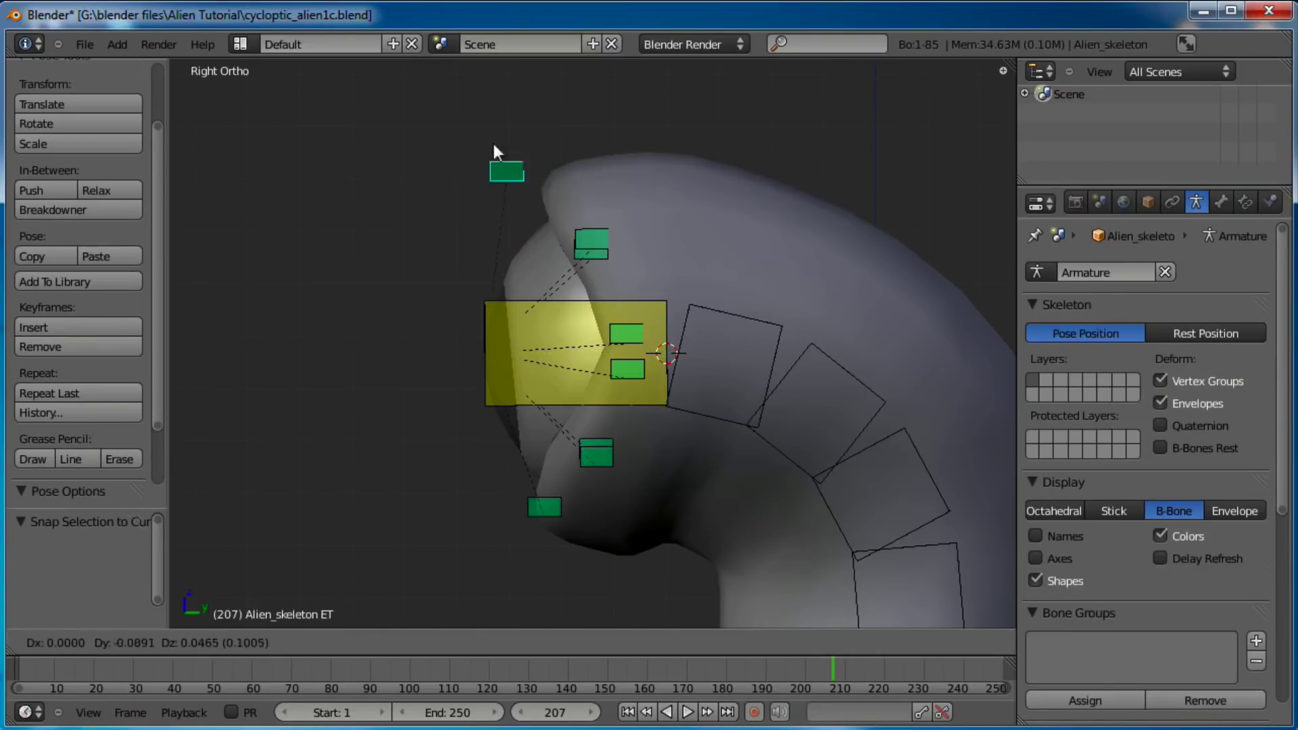
right_drag(330, 357, 548, 200)
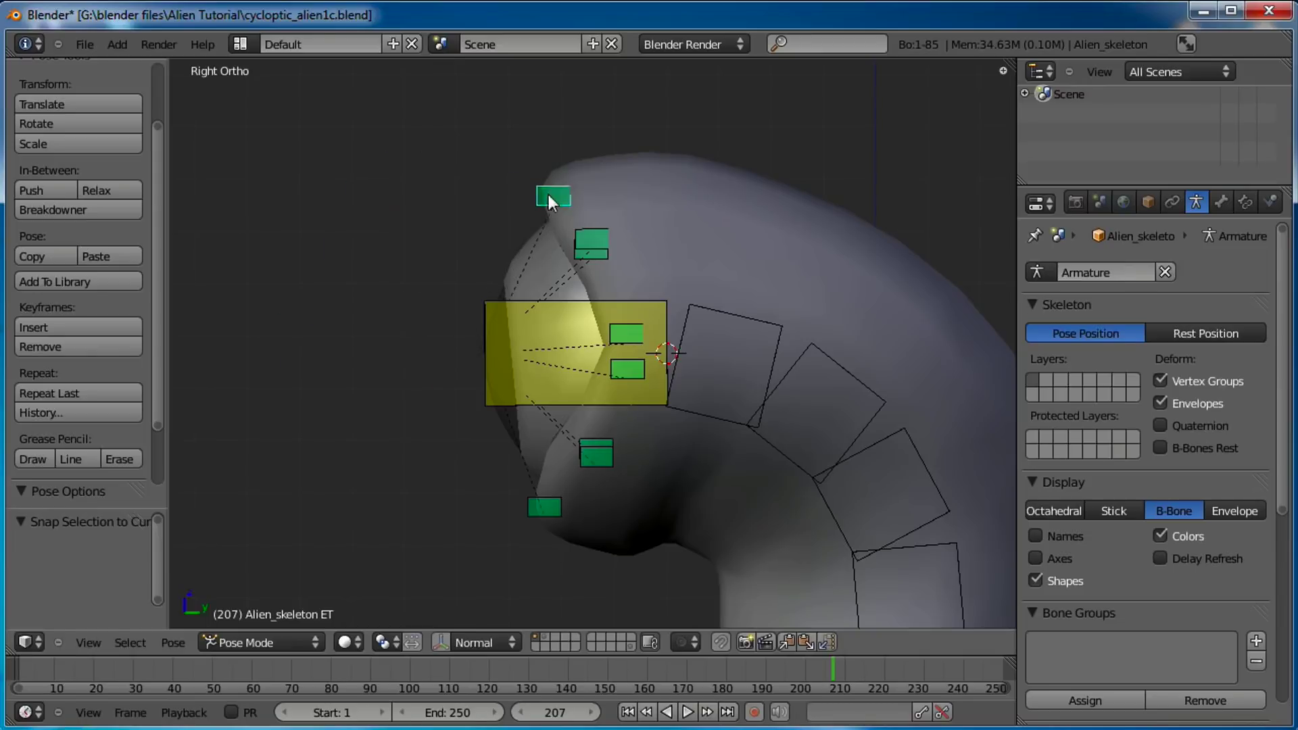
Reset the Limit Distance constraint's distance on ET, the upper lid control on the character's left, and the upper corner control.
click(1245, 202)
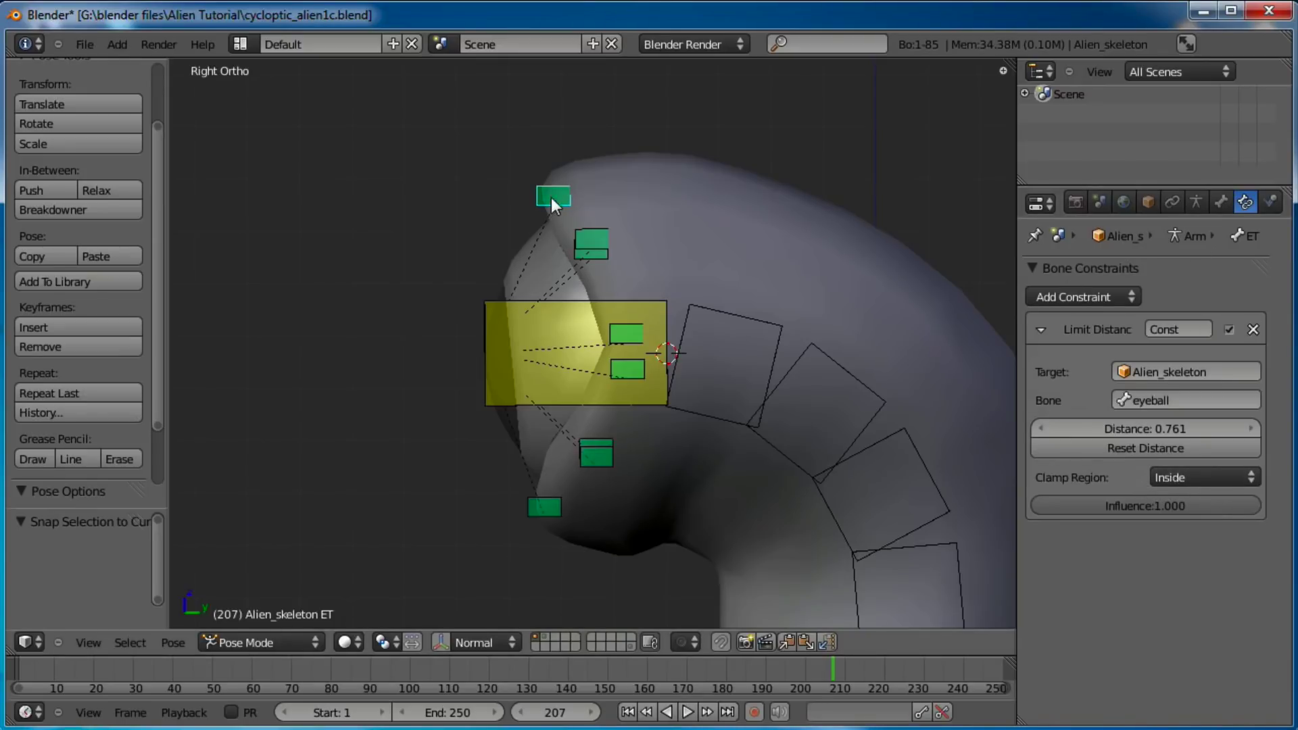
click(1149, 450)
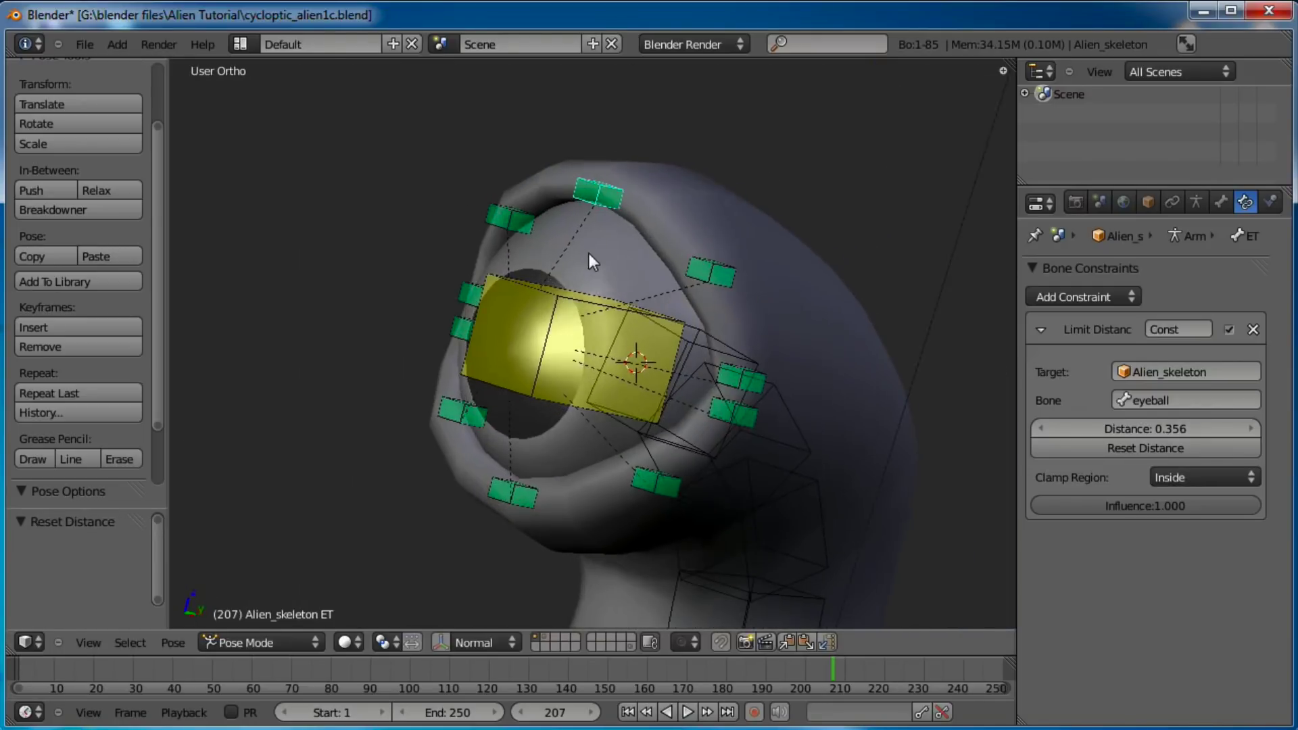
right_click(708, 273)
click(1201, 449)
click(1129, 446)
middle_drag(721, 292, 772, 298)
right_click(792, 343)
click(1130, 448)
Reset the constraint distance on the lower lid controls from the character's left corner round to the bottom of the ring.
right_click(777, 383)
click(1111, 456)
middle_drag(838, 420, 776, 434)
right_click(777, 436)
click(1128, 456)
middle_drag(751, 498, 698, 498)
right_click(673, 494)
click(1093, 449)
Reset the constraint distance on the remaining lid controls along the character's right side, up to ET.R, and on ET.
middle_drag(757, 433, 473, 434)
right_click(433, 446)
right_click(394, 385)
click(1050, 449)
click(1097, 452)
right_click(462, 266)
click(1123, 446)
click(1147, 449)
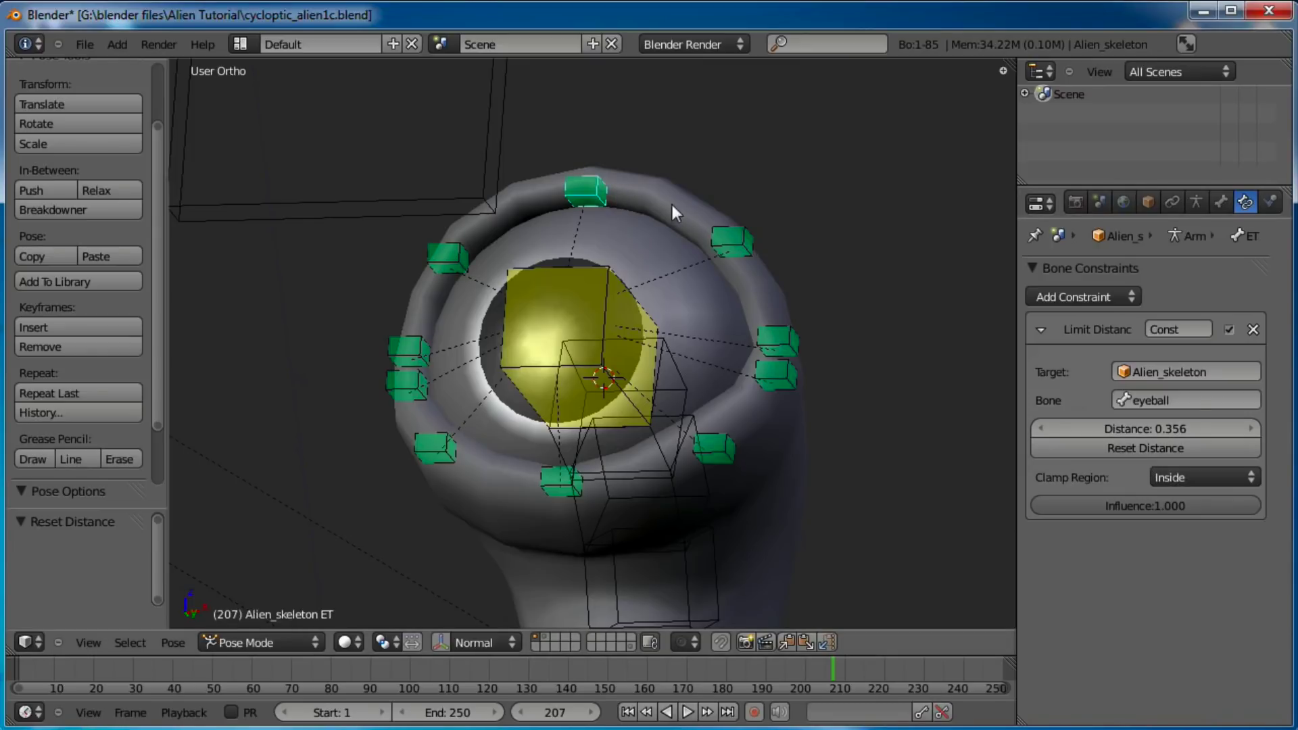
Test the reset distance limits by moving ET, ET.R and another lid control.
middle_drag(668, 215, 639, 287)
key(g)
click(558, 197)
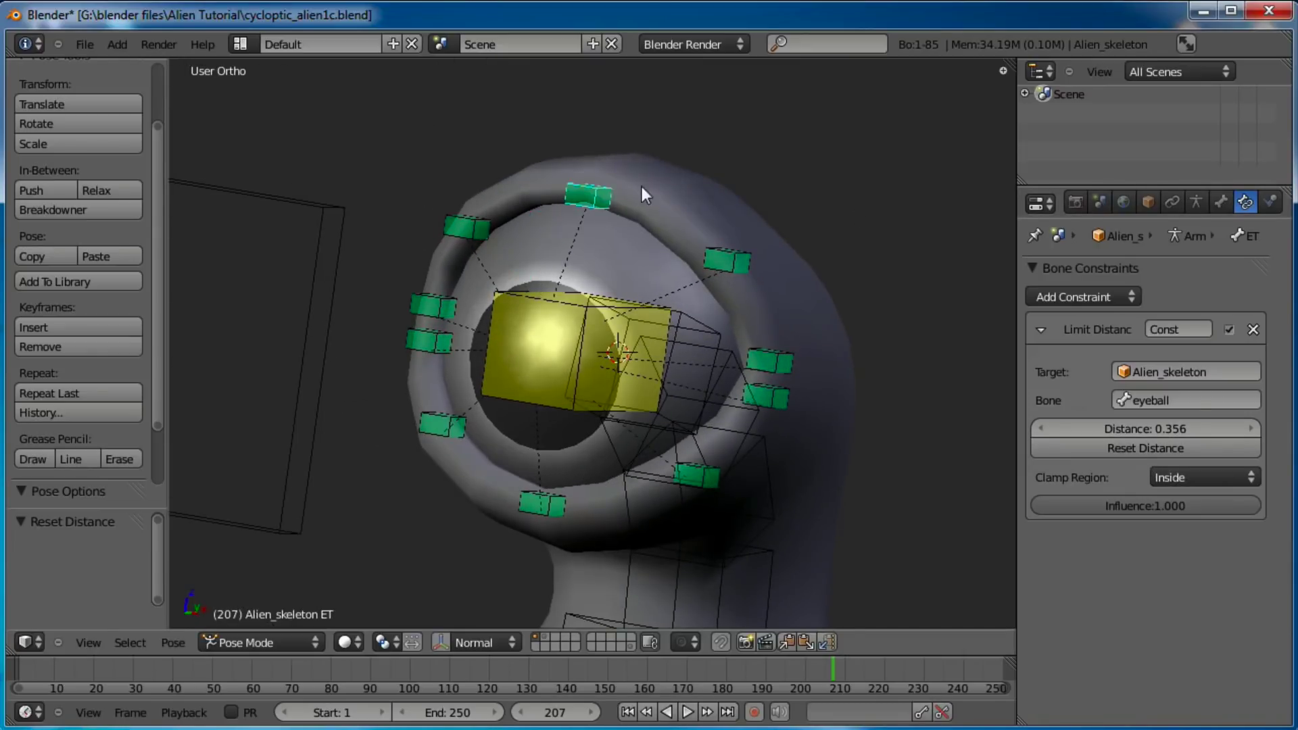
middle_drag(854, 209, 599, 224)
right_click(508, 217)
key(g)
right_click(414, 266)
middle_drag(413, 277, 587, 229)
right_click(463, 205)
key(g)
click(423, 211)
middle_drag(579, 435, 636, 355)
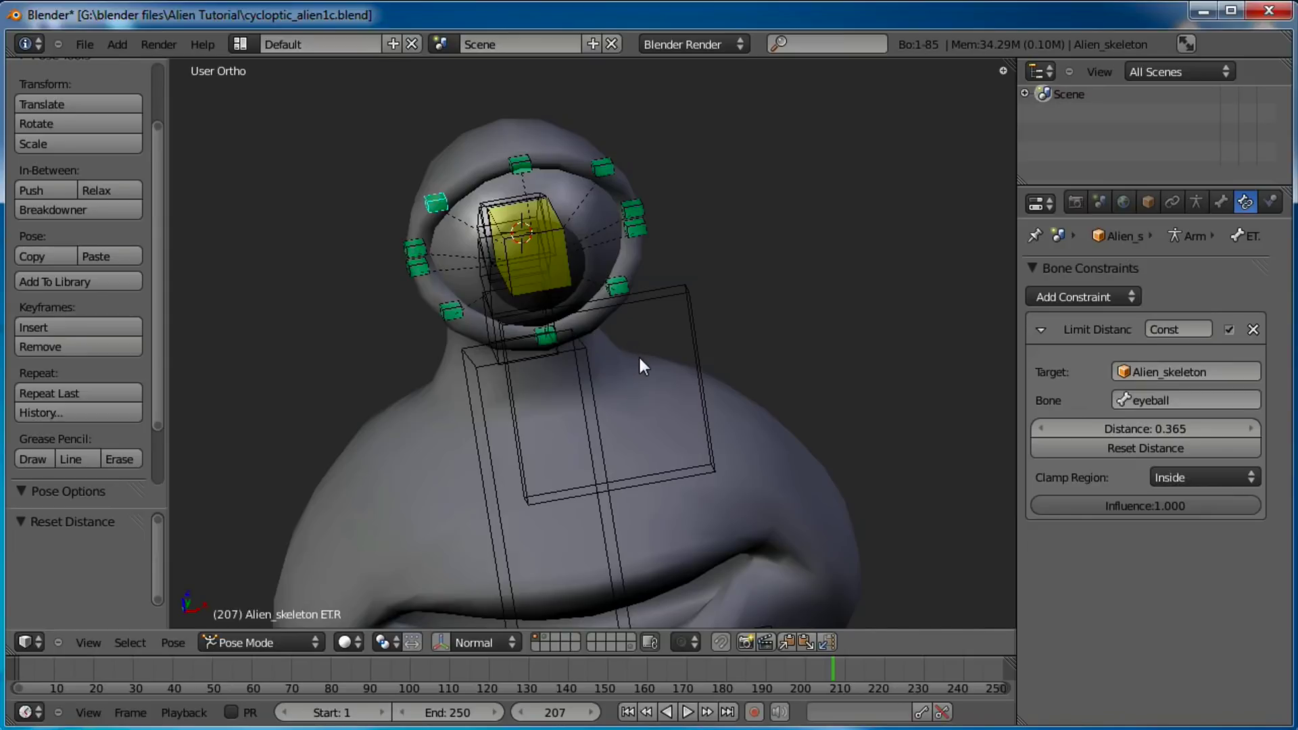
click(85, 44)
click(136, 186)
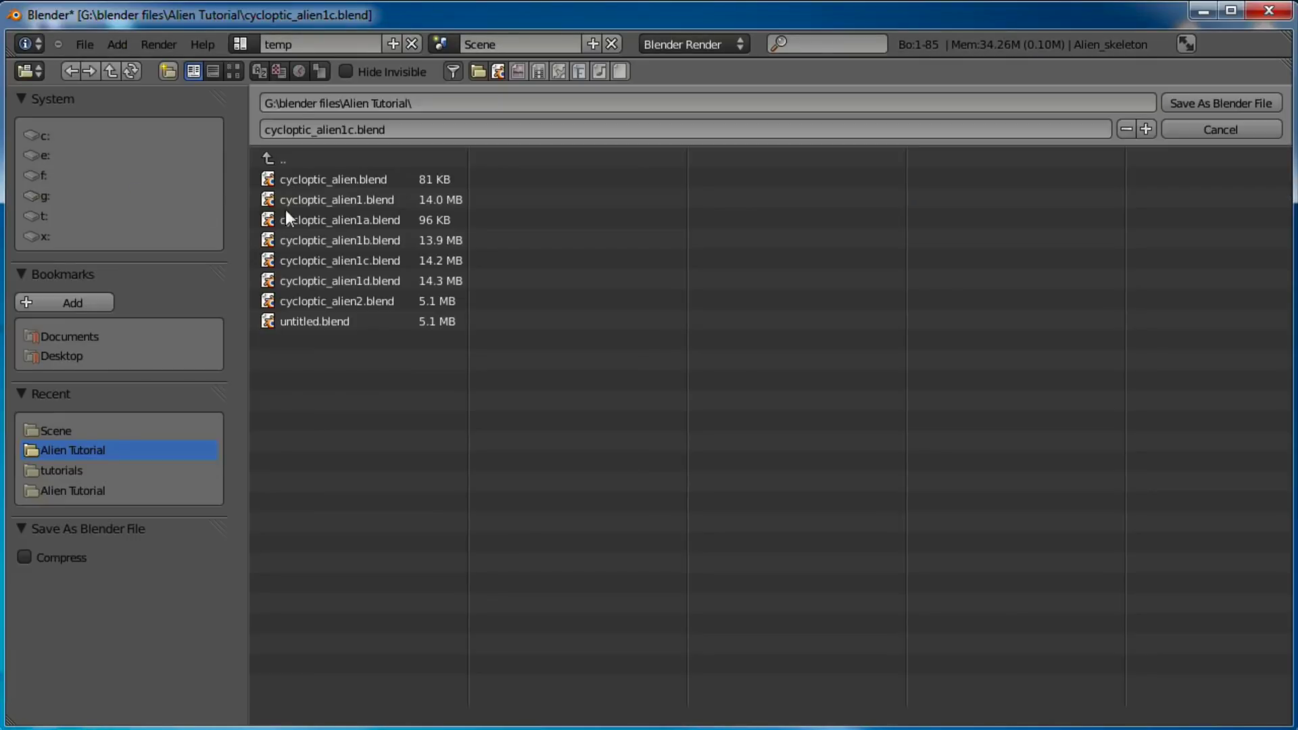
click(382, 281)
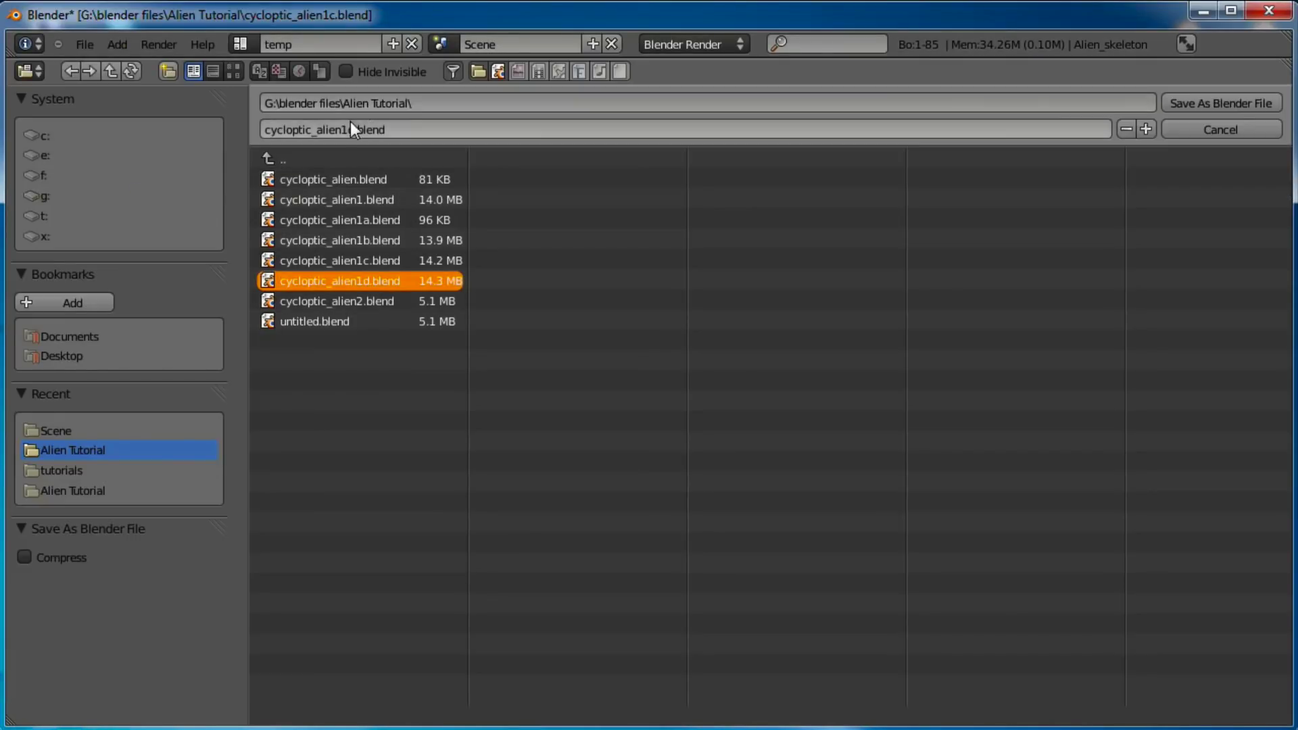
click(1236, 103)
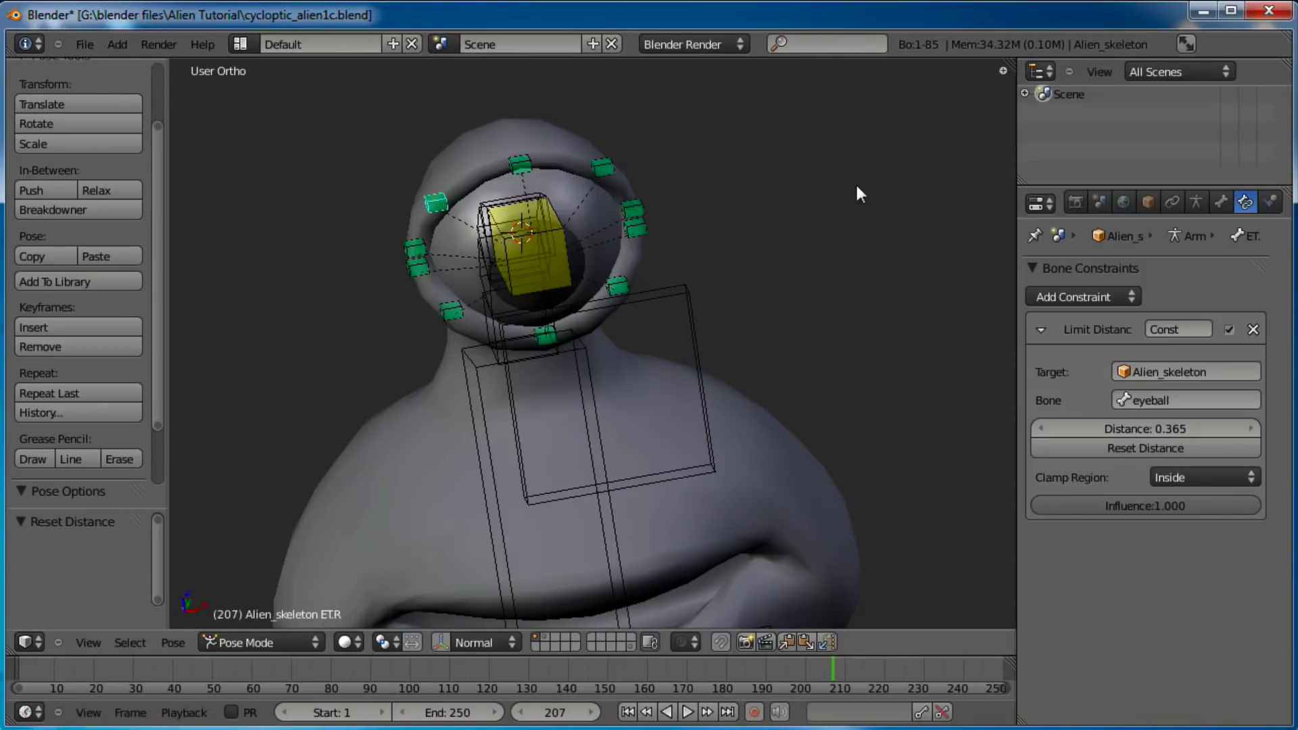
Save the file as a new version named cycloptic_alien1d.blend.
click(83, 44)
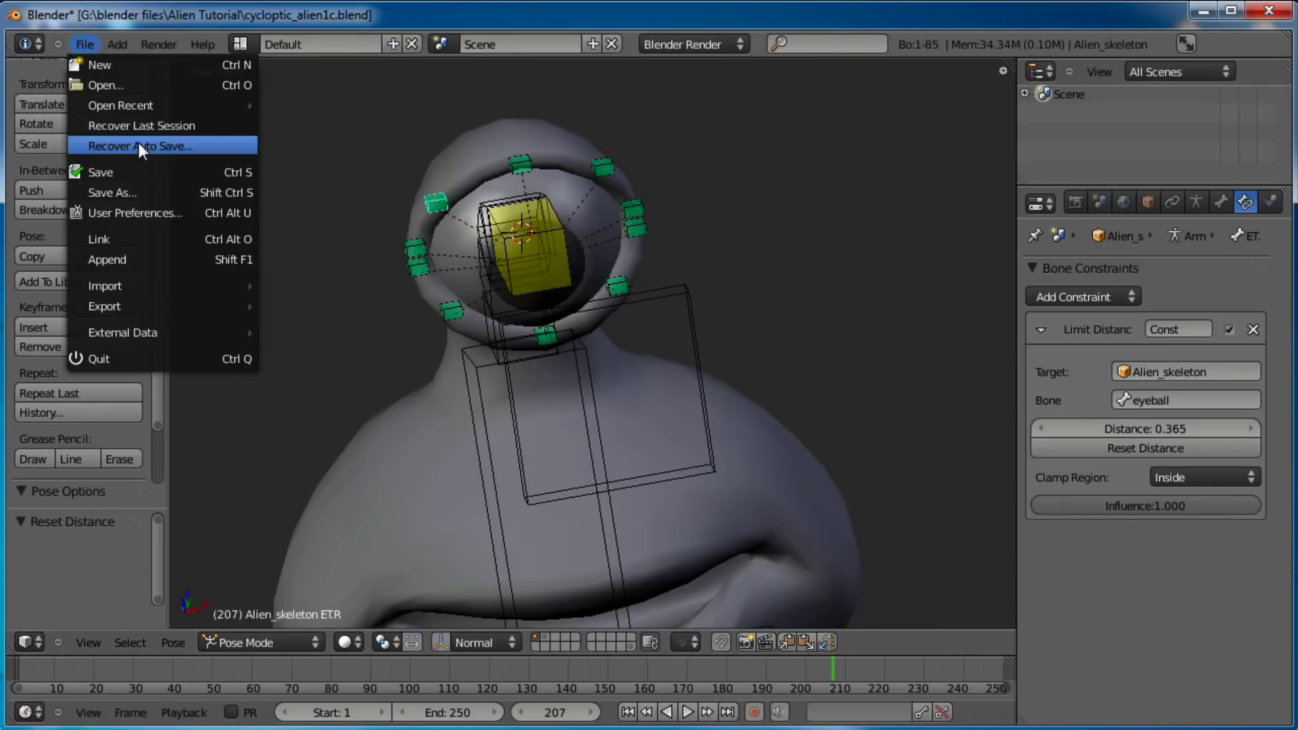
click(136, 192)
click(378, 280)
click(1187, 103)
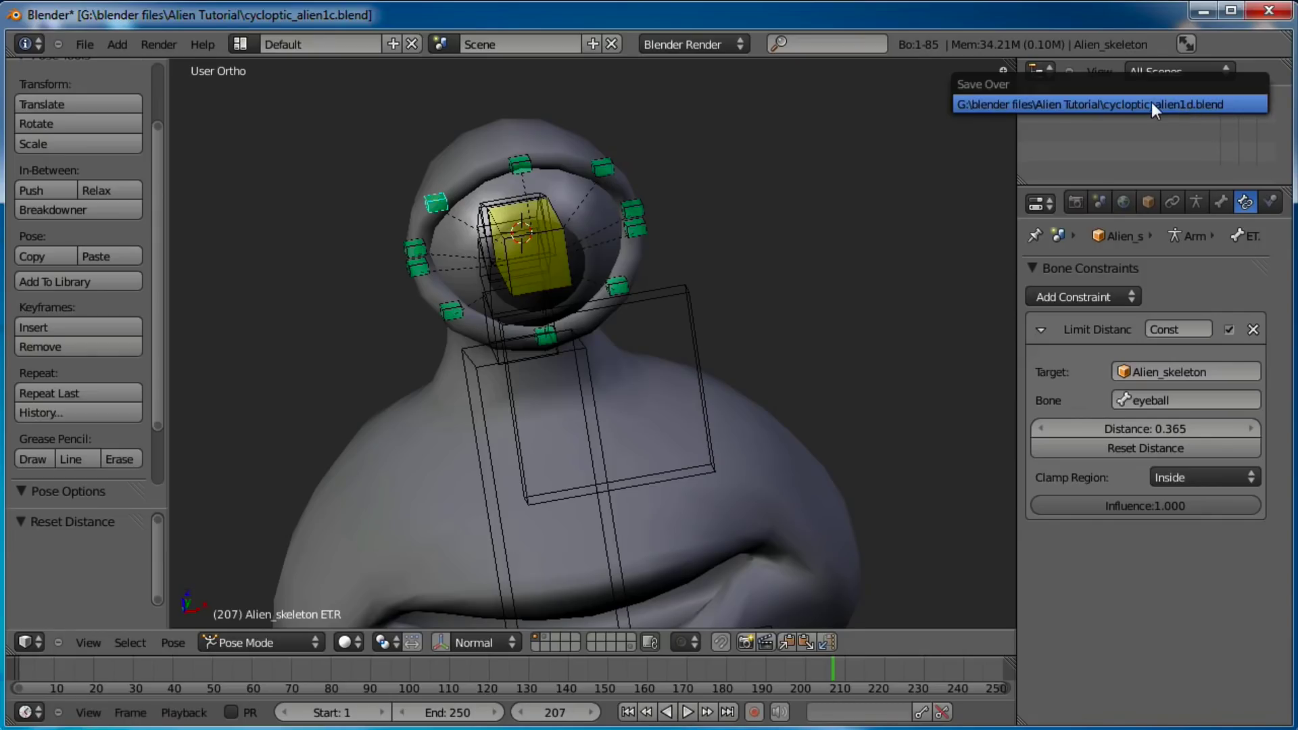
Enter Edit Mode on the armature in right side view and show its second bone layer together with the first.
scroll(802, 222, down, 2)
shift+middle_drag(703, 305, 699, 172)
middle_drag(815, 328, 604, 223)
key(KP_3)
scroll(627, 269, up, 1)
key(Tab)
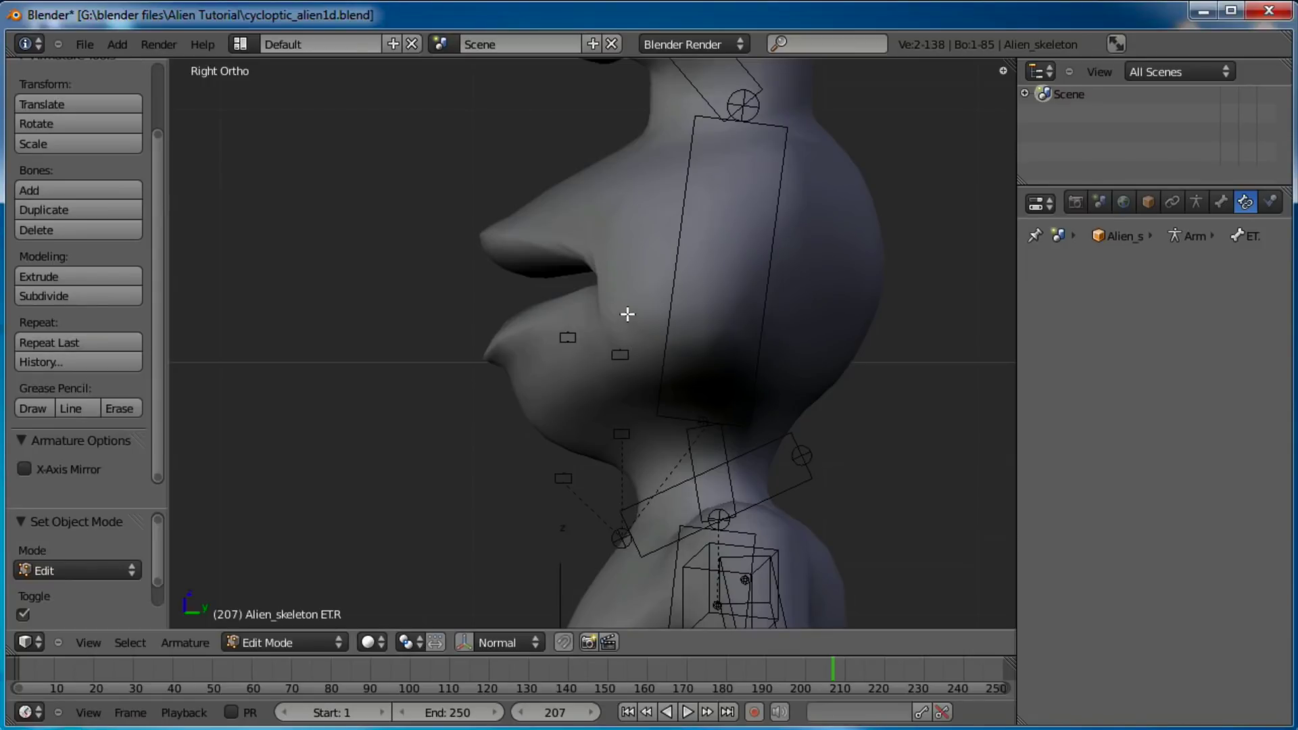
shift+middle_drag(630, 315, 587, 303)
drag(589, 292, 514, 402)
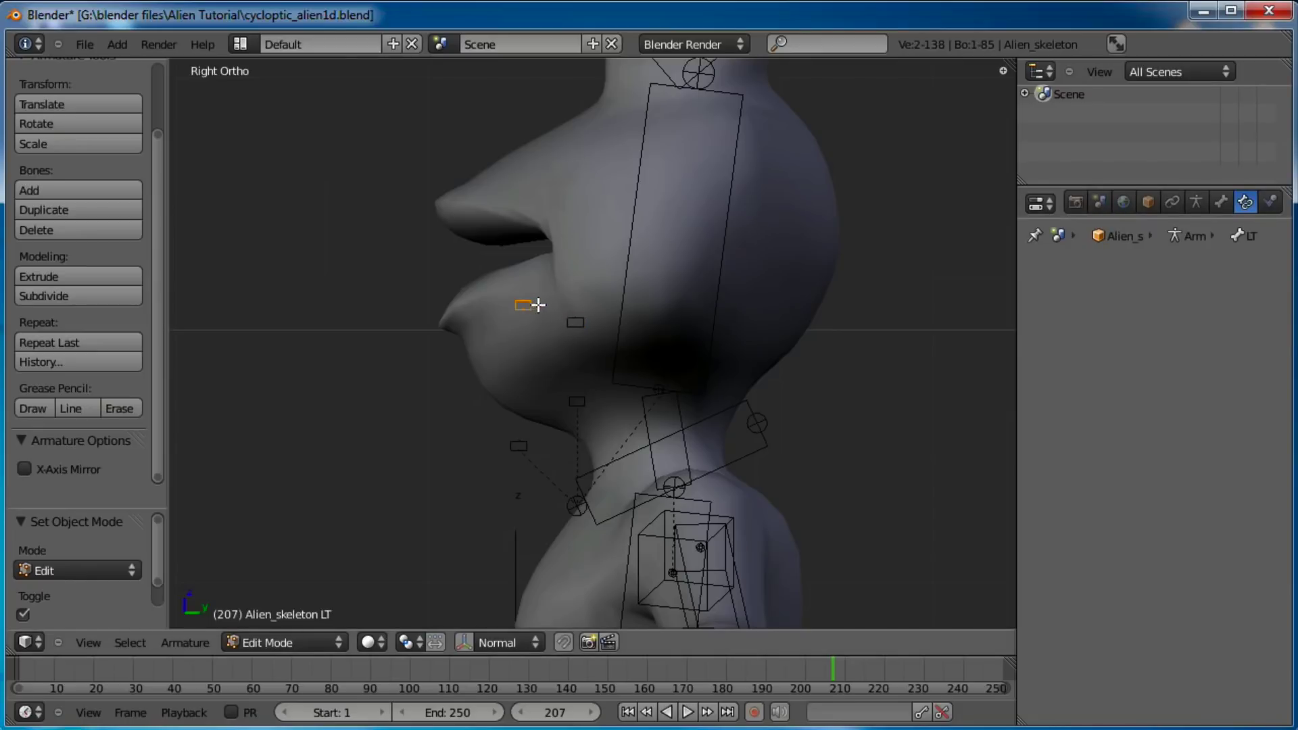
click(1196, 202)
shift+click(1048, 381)
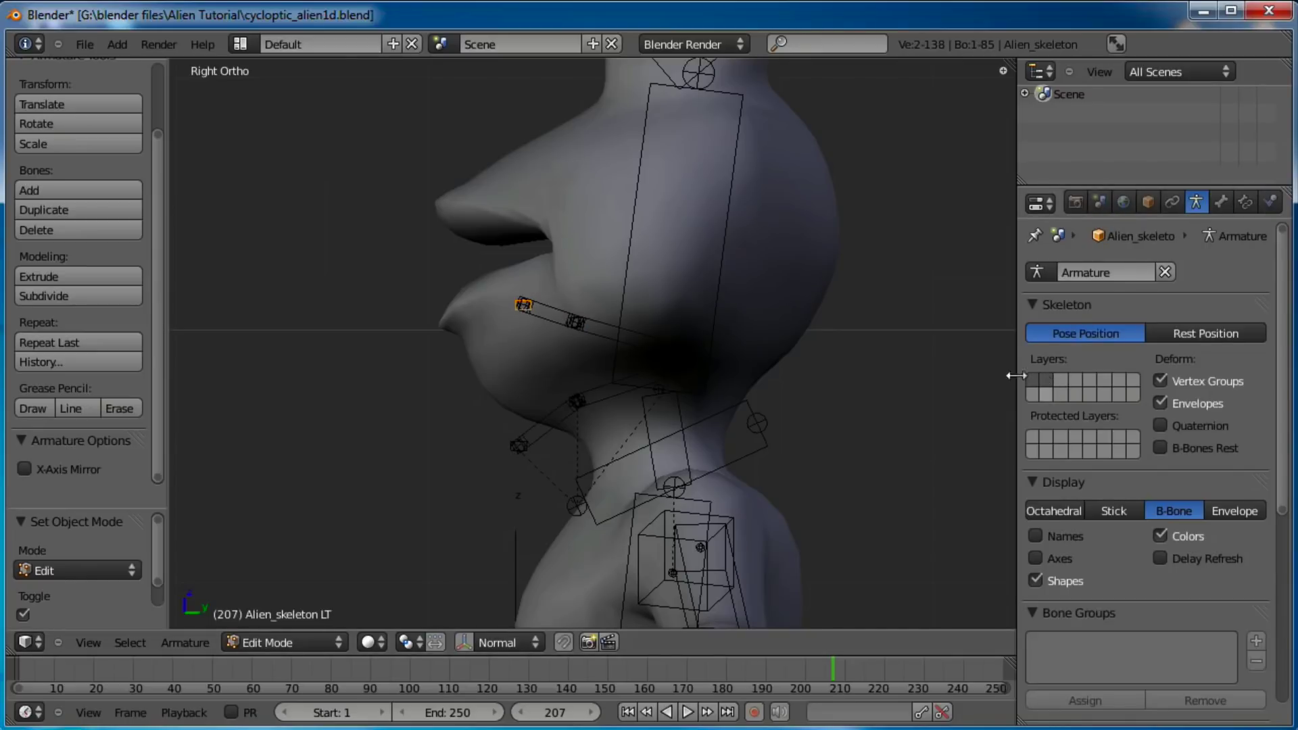
Select all the upper lip bones and move them Y -0.328 and Z 0.367 onto the alien's upper lip.
key(a)
drag(594, 347, 594, 346)
scroll(676, 346, up, 3)
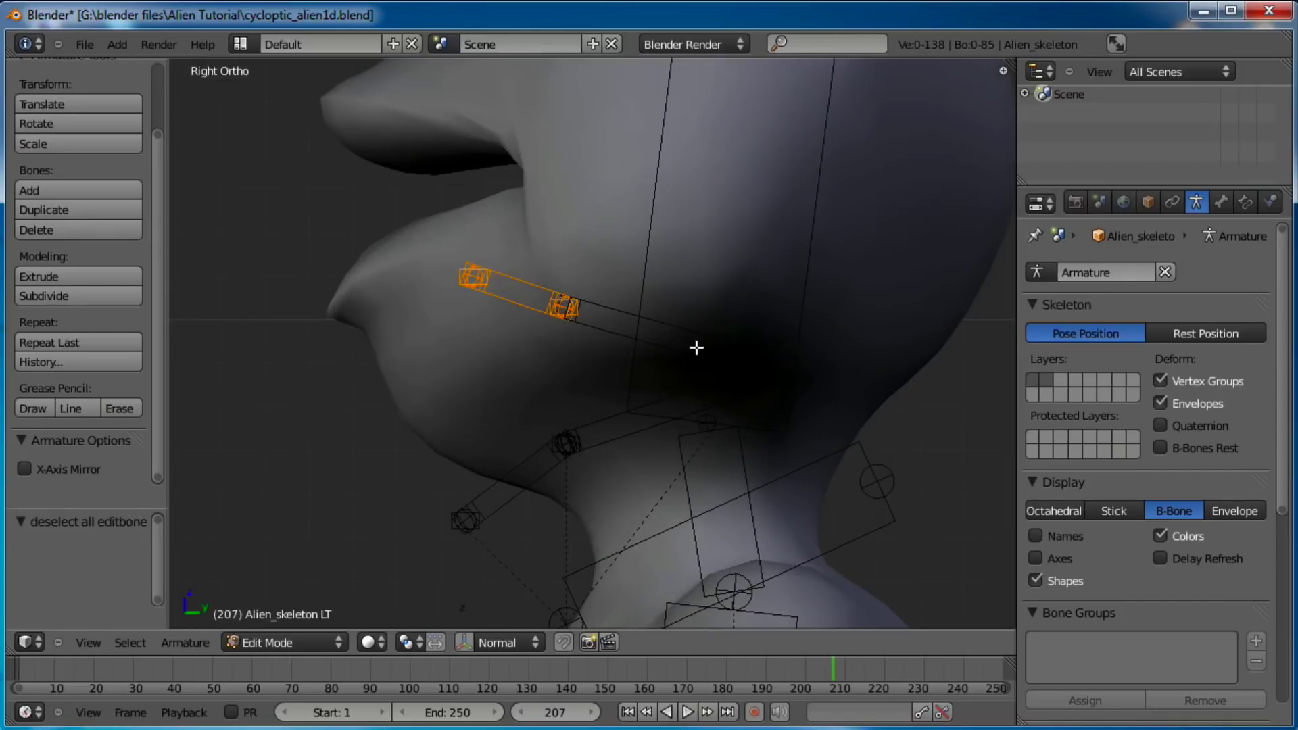
key(b)
drag(753, 318, 706, 367)
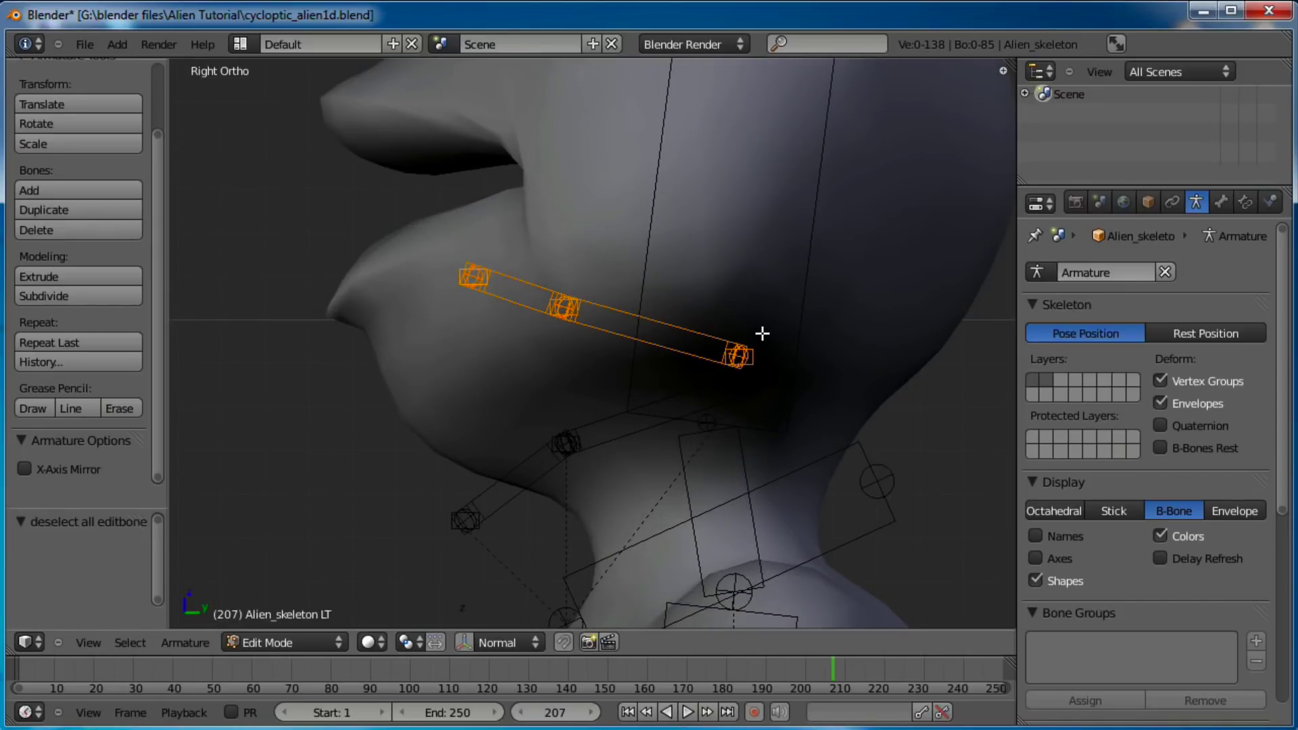
key(g)
click(617, 168)
shift+scroll(528, 254, up, 3)
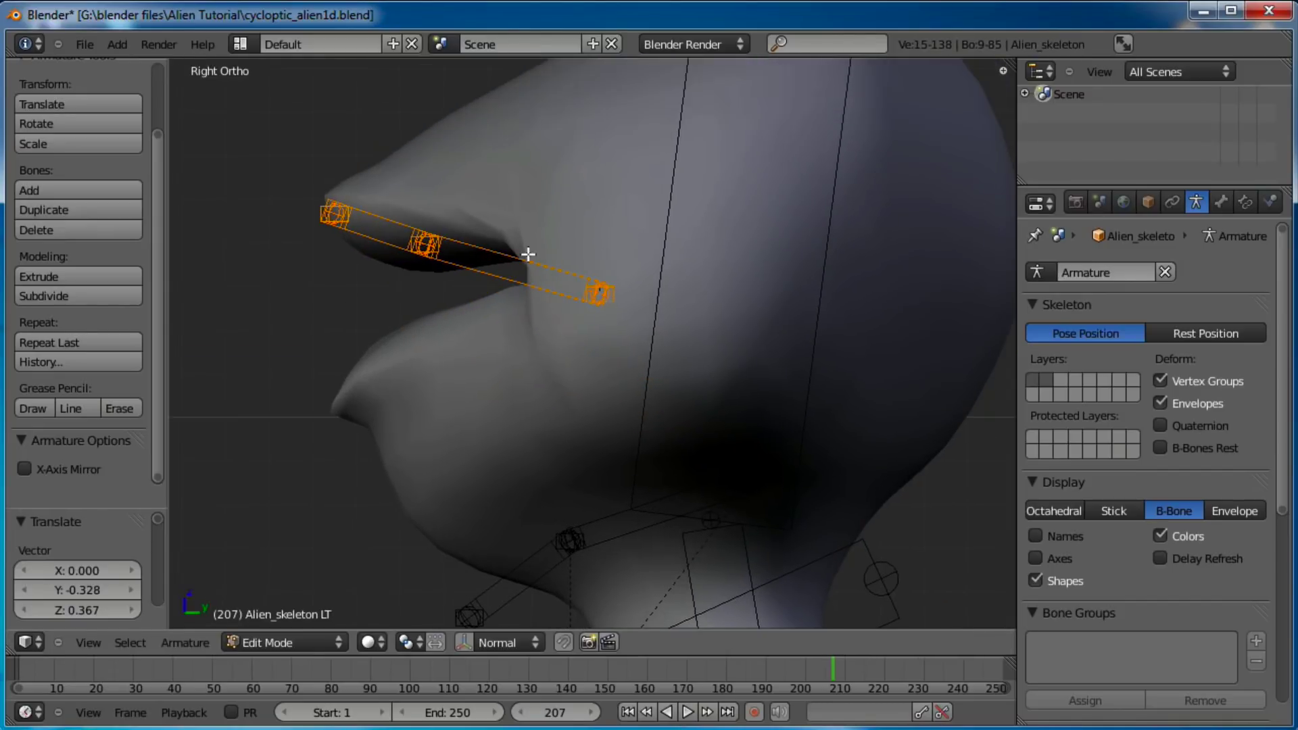
key(a)
shift+scroll(582, 368, up, 4)
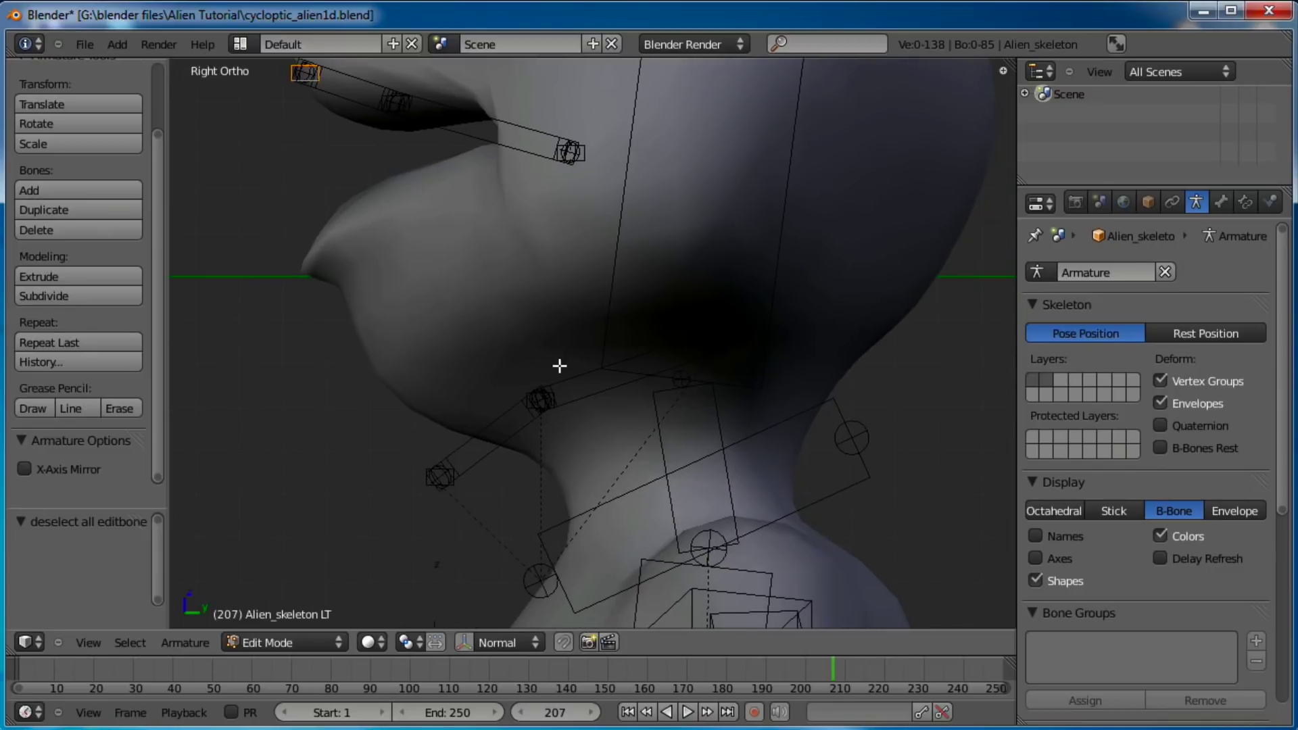
key(b)
drag(564, 365, 394, 485)
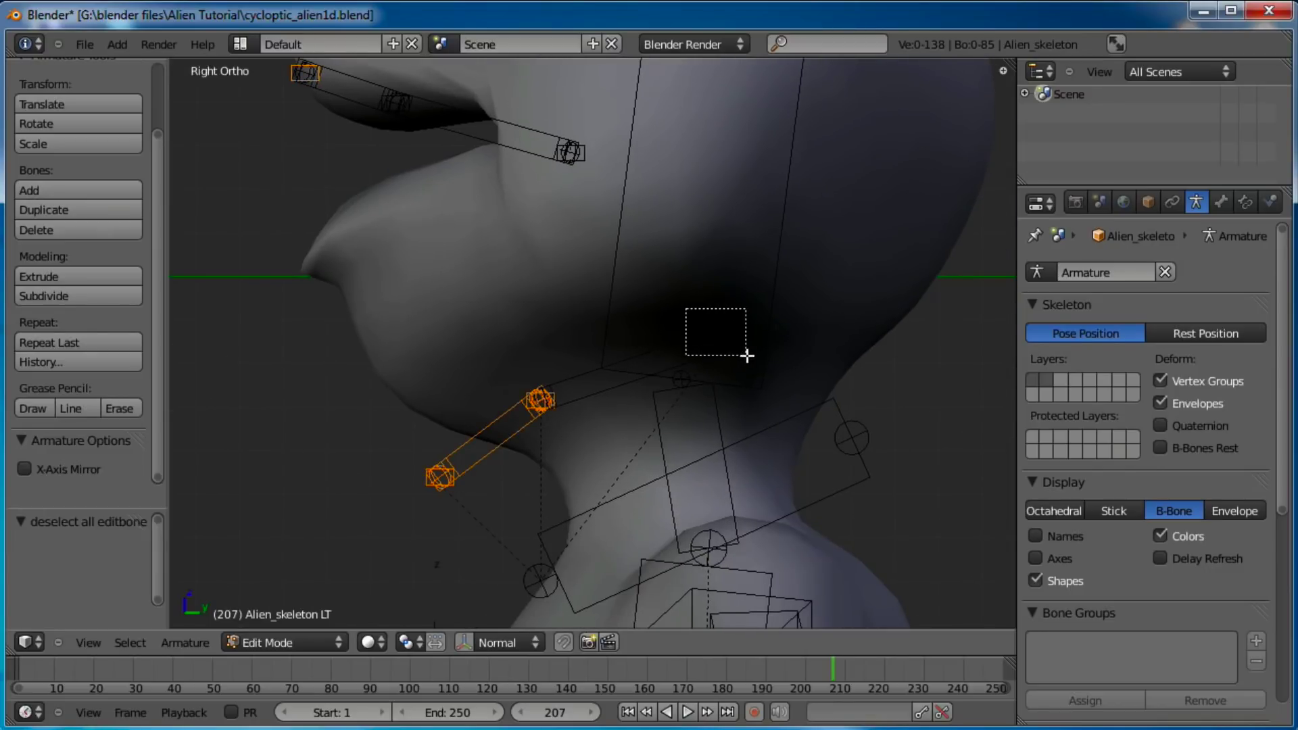
drag(748, 357, 751, 356)
middle_drag(648, 368, 825, 249)
middle_drag(838, 318, 668, 226)
key(KP_3)
Select all the lower lip bones and move them Y -0.251, Z 0.404, plus a further Y -0.081, Z -0.030, towards the lower lip.
key(a)
key(b)
drag(758, 305, 701, 356)
key(b)
drag(566, 368, 505, 427)
key(b)
drag(488, 423, 431, 486)
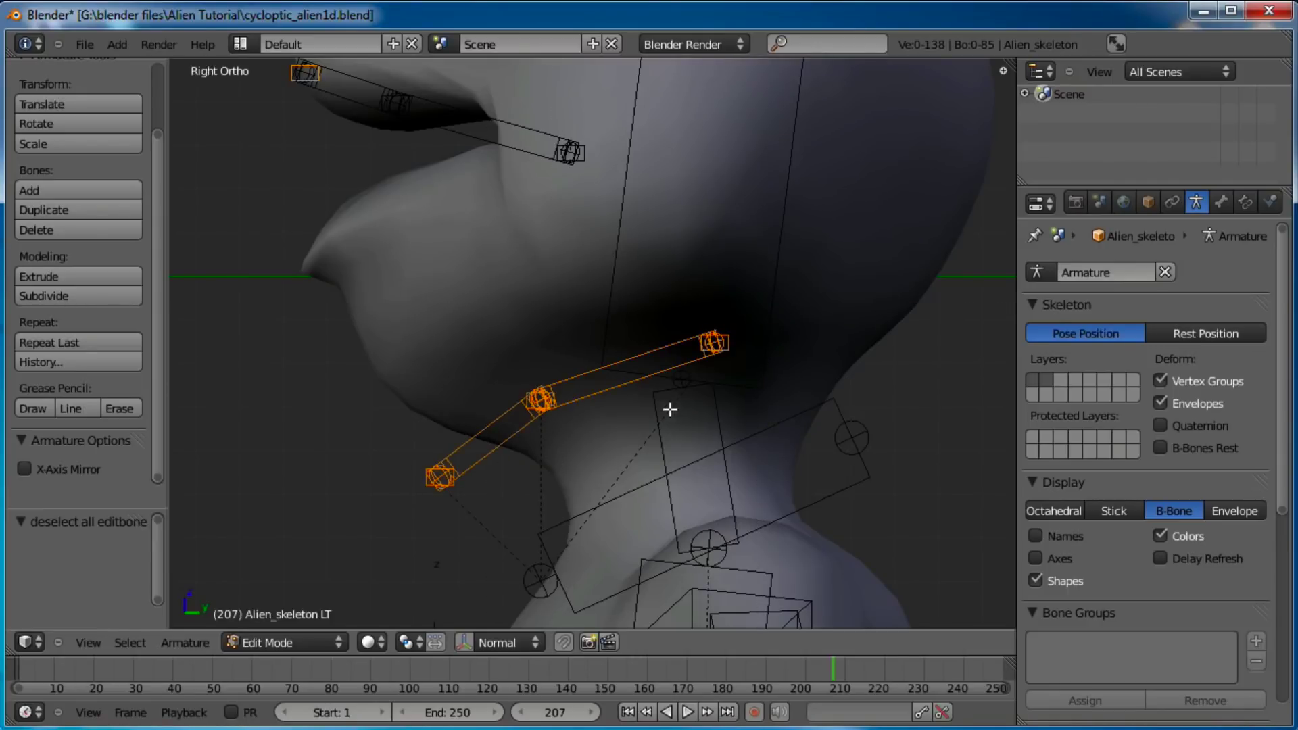
key(g)
click(555, 231)
shift+middle_drag(547, 237, 574, 320)
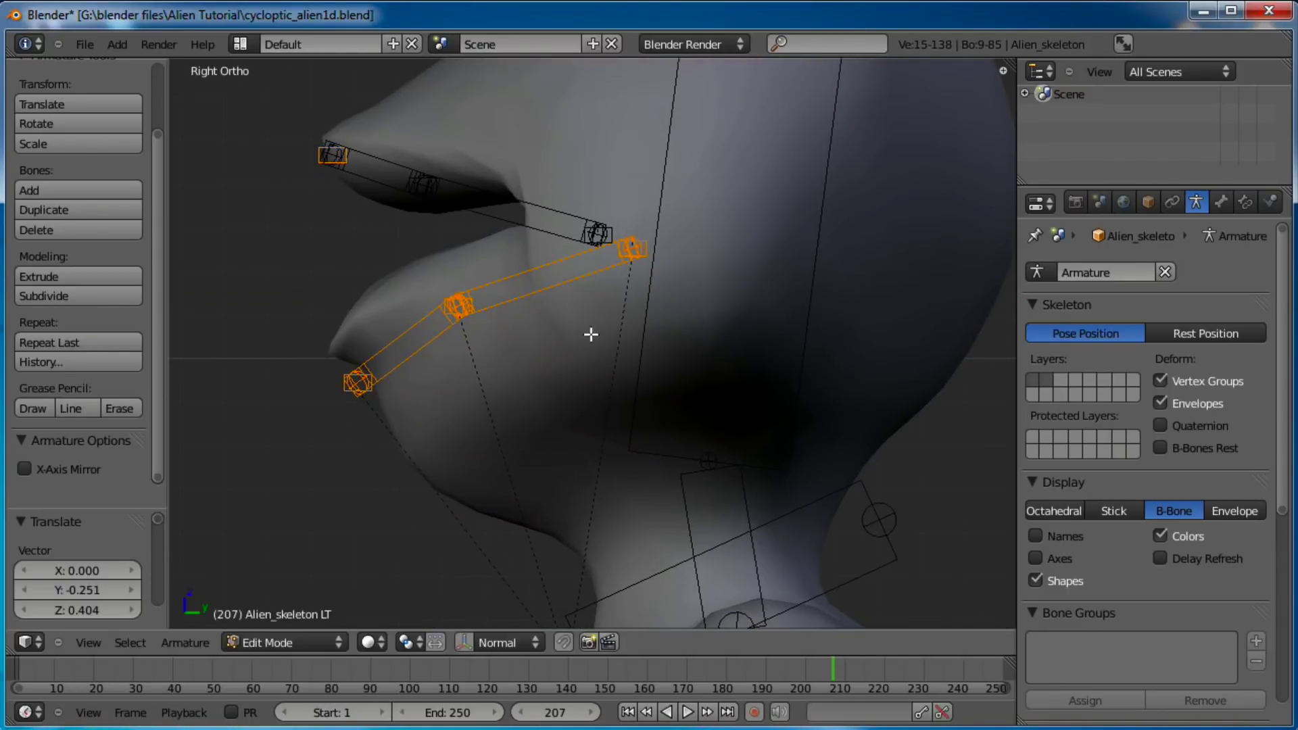
key(g)
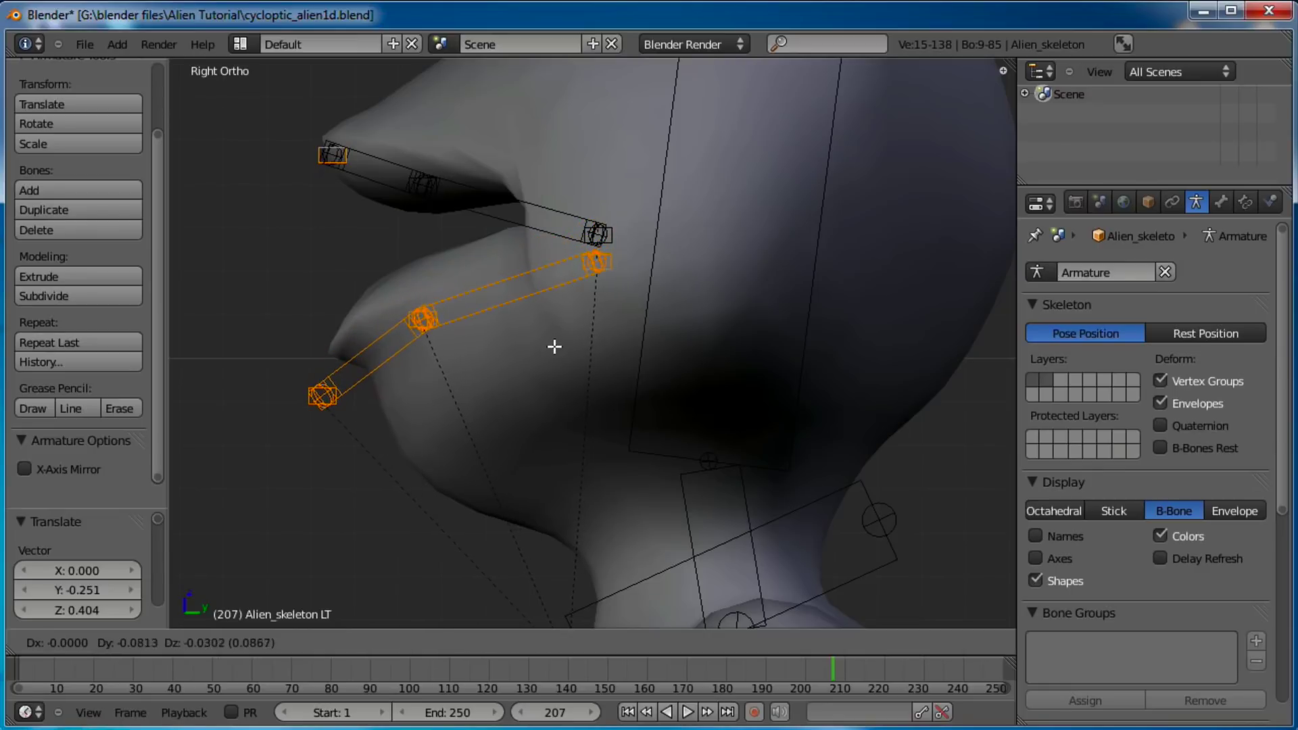
click(553, 355)
Move the rear joints of the upper lip bones forward and up to the corner of the mouth.
shift+middle_drag(549, 188, 552, 240)
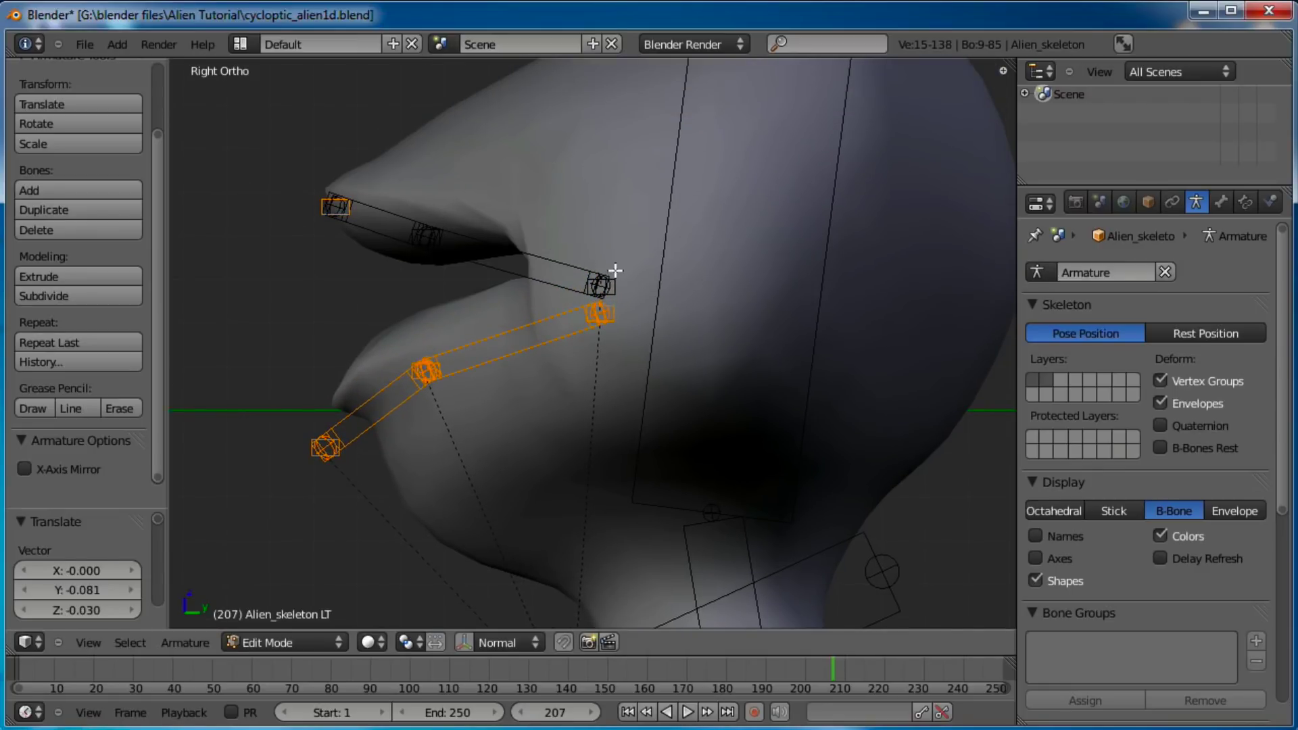
key(a)
key(b)
drag(588, 295, 588, 296)
key(g)
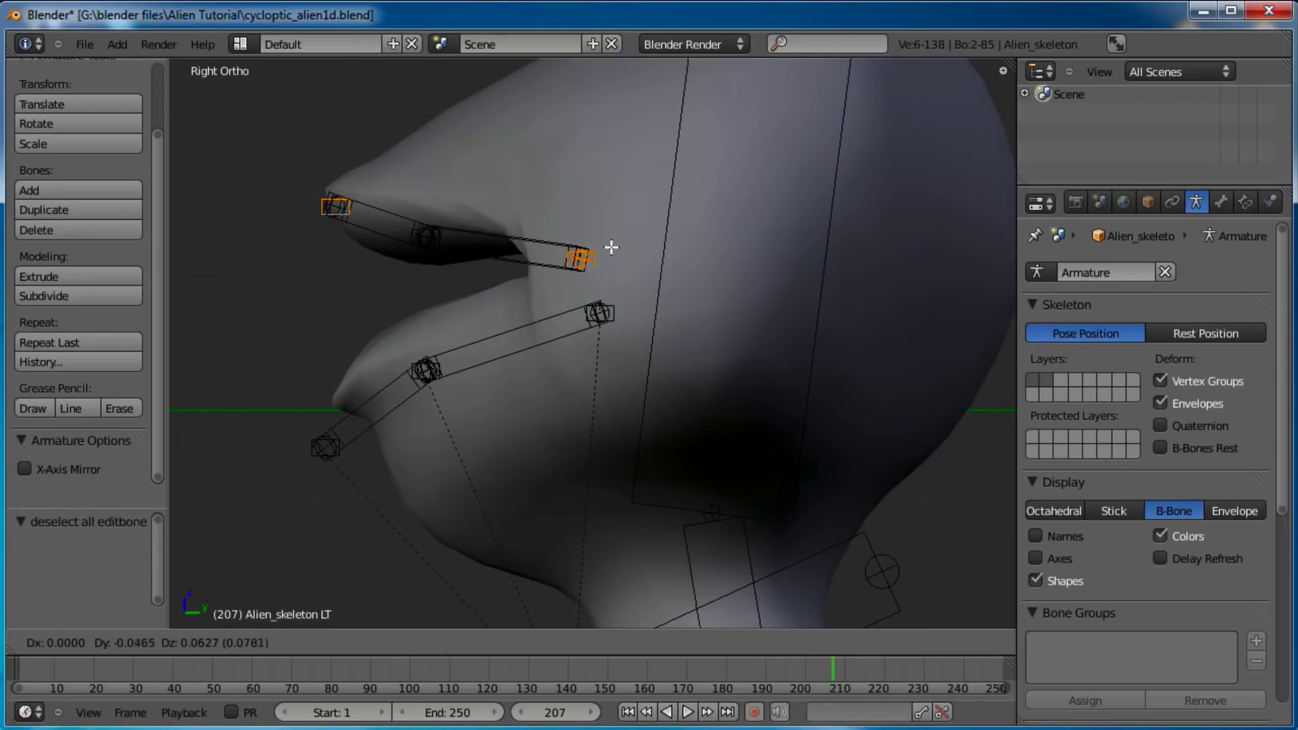
click(570, 225)
key(a)
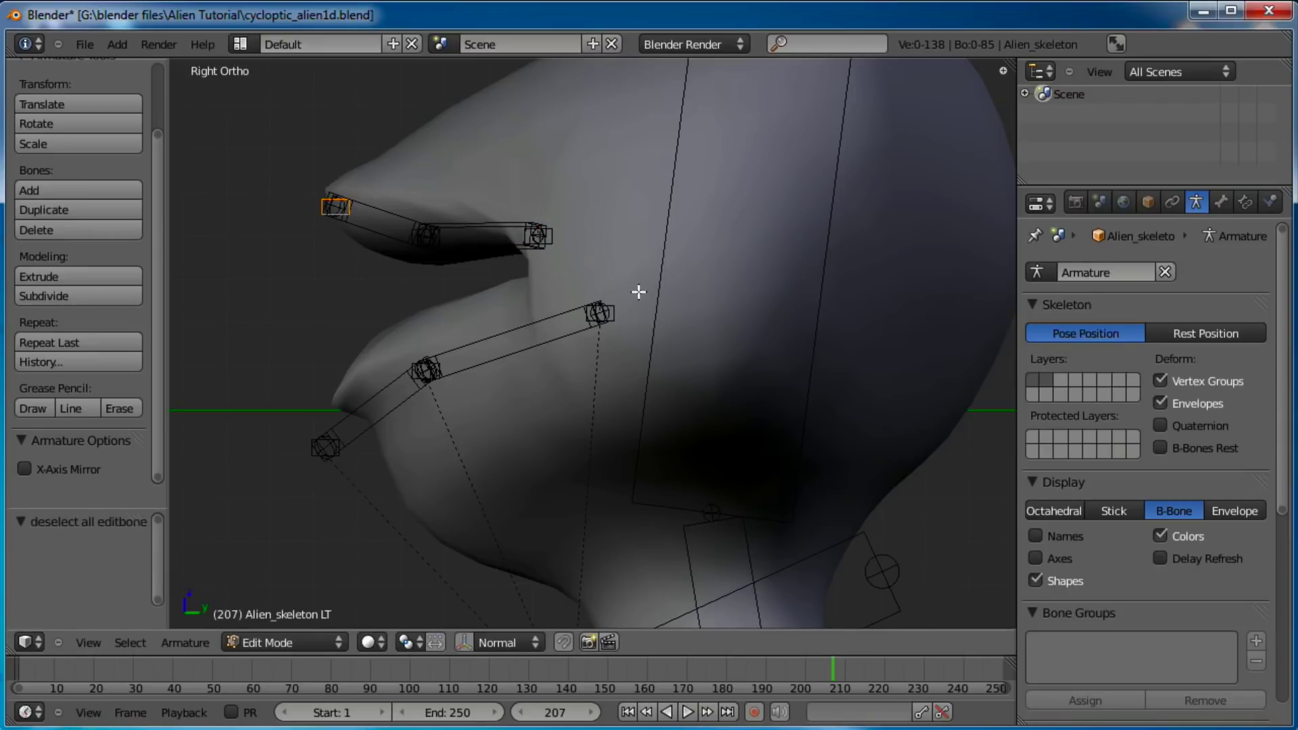
Move the whole lower lip bone chain Y -0.016 and Z 0.088 to fit the lower lip.
drag(620, 295, 307, 486)
key(g)
click(636, 254)
middle_drag(635, 255, 624, 200)
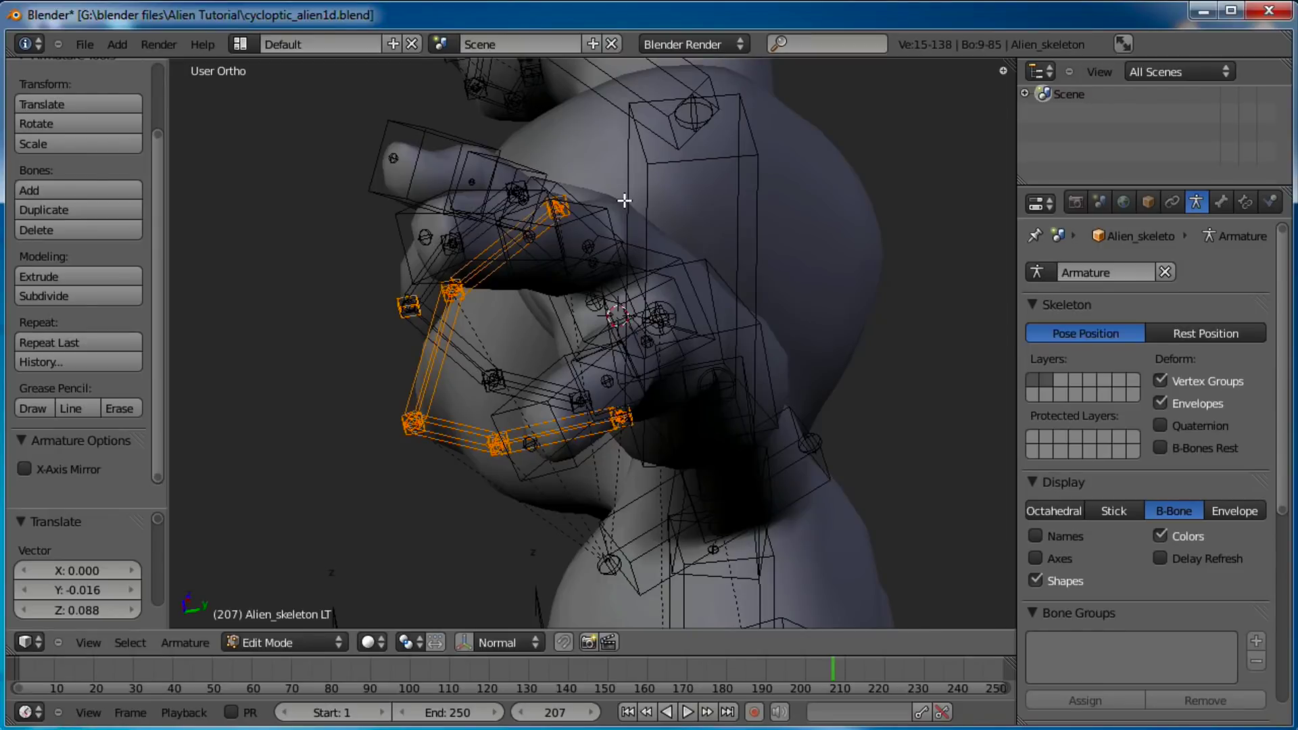
key(KP_3)
Move the jaw bone Y -0.371 and Z 0.495 up into the lower jaw of the mesh.
shift+middle_drag(738, 247, 728, 183)
right_click(743, 436)
key(g)
click(625, 260)
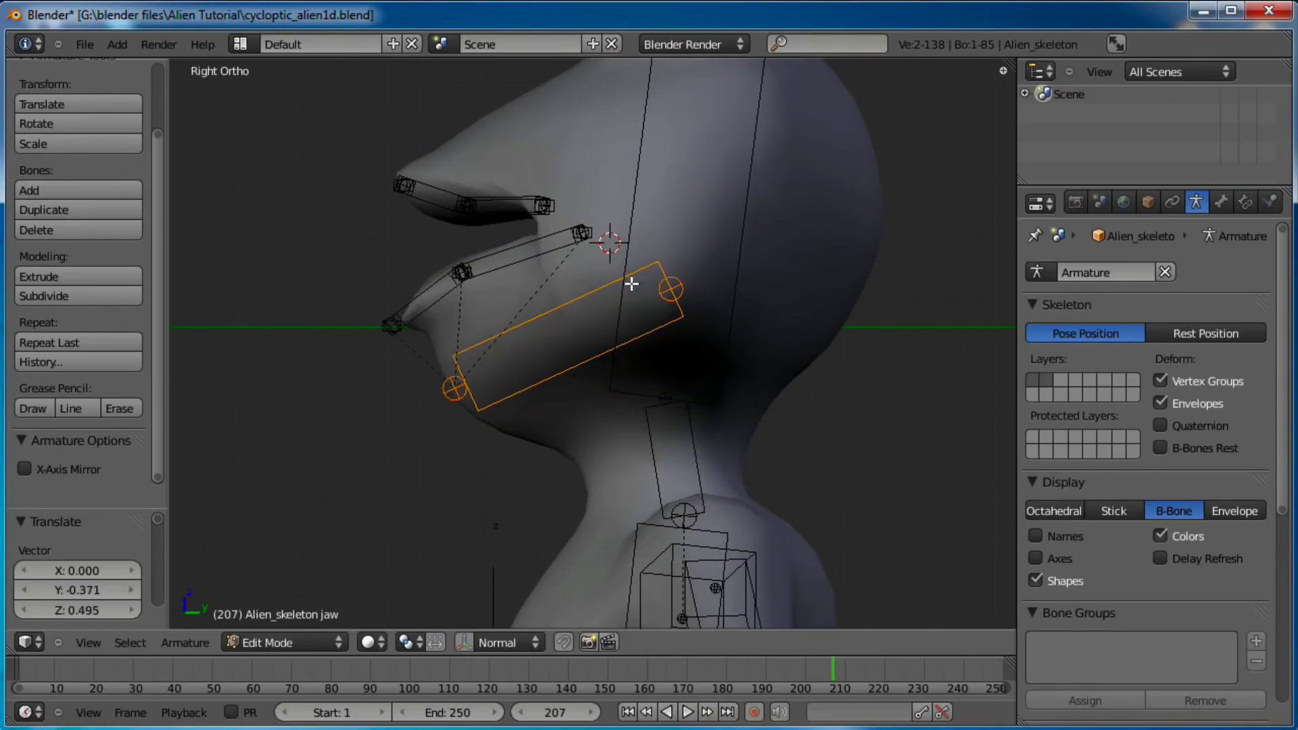
Move the rear joints of the lower lip bones forward to the corner of the mouth in side view.
scroll(645, 270, up, 4)
key(a)
key(b)
drag(690, 252, 626, 311)
key(g)
click(555, 314)
Align the middle joints and the front centre joint of the lower lip bones with the lip edge in side view.
key(a)
key(b)
drag(448, 327, 379, 394)
key(g)
click(380, 386)
key(a)
drag(281, 465, 237, 507)
key(g)
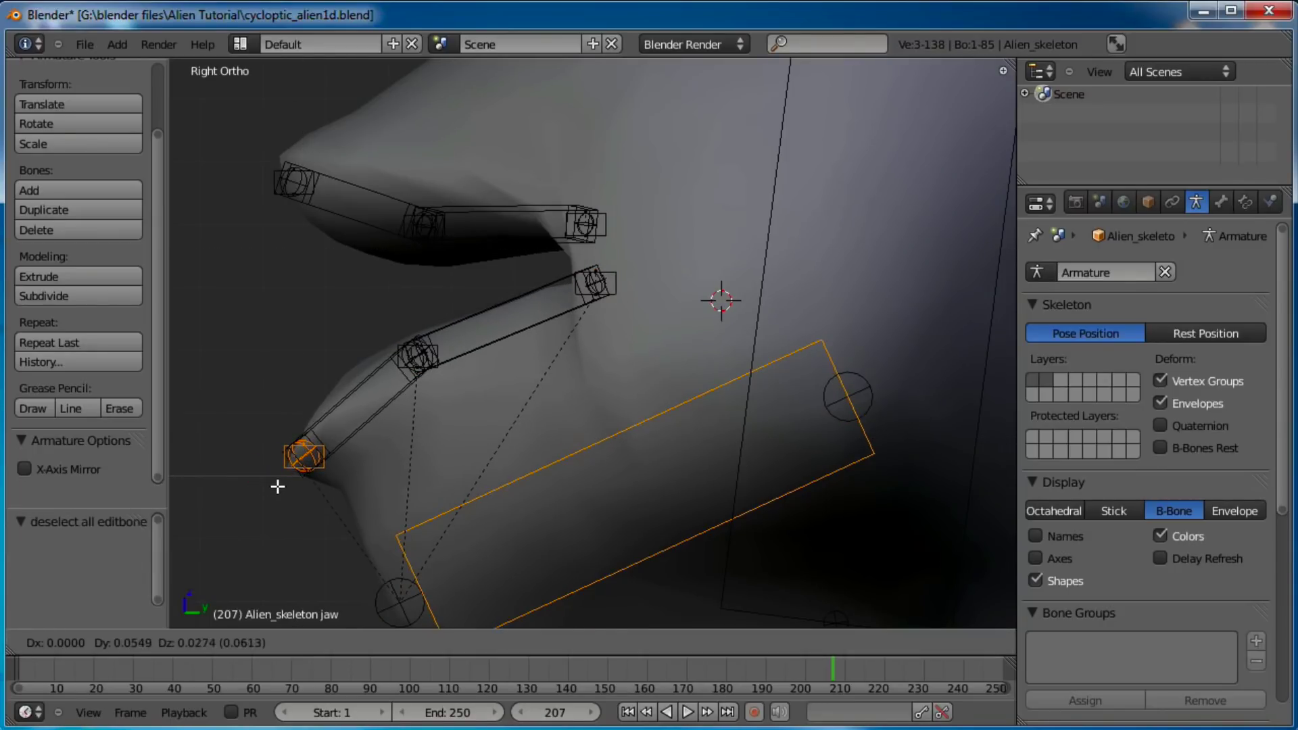
click(276, 487)
Move the middle joints of the upper lip bones Y -0.021 and Z 0.011 along the lip edge.
shift+middle_drag(329, 284, 342, 336)
key(a)
key(b)
drag(469, 244, 399, 294)
key(g)
click(394, 291)
Lower the centre joint of the upper lip bones by 0.035 on Z in front view.
key(KP_1)
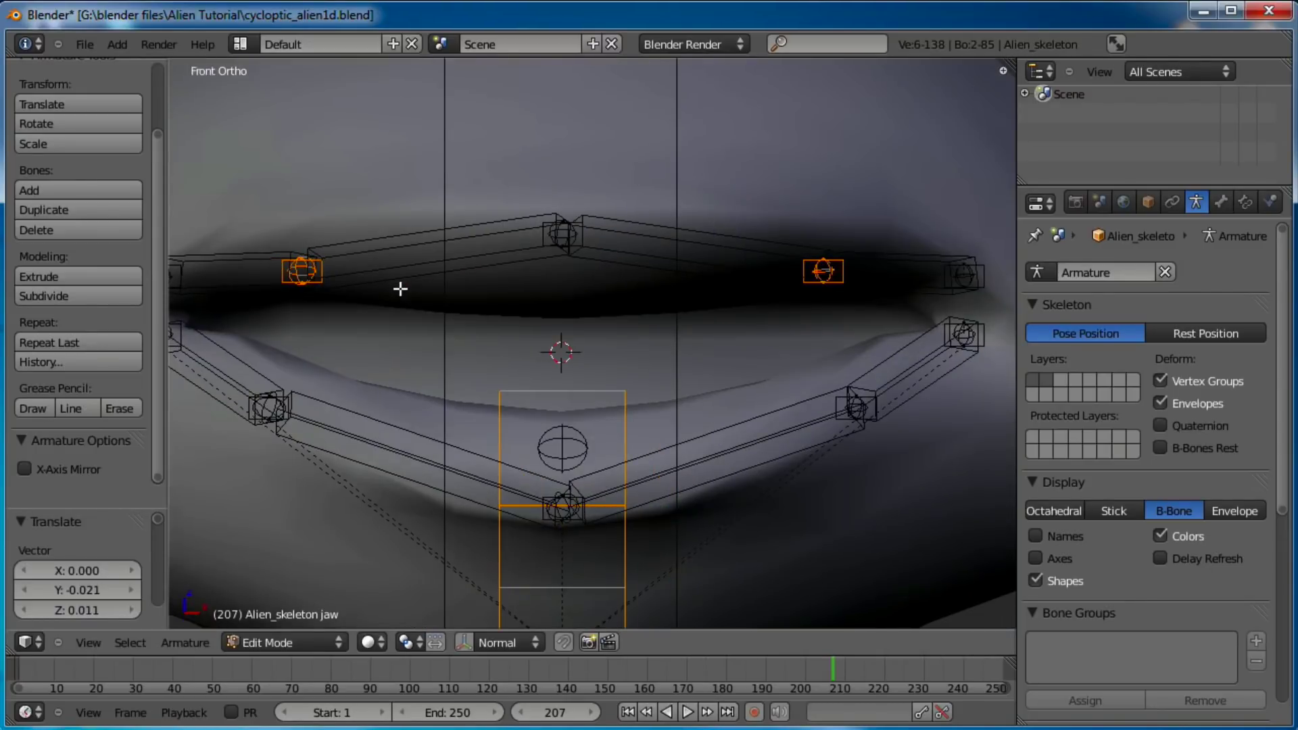
scroll(400, 289, down, 1)
shift+middle_drag(504, 246, 572, 273)
key(a)
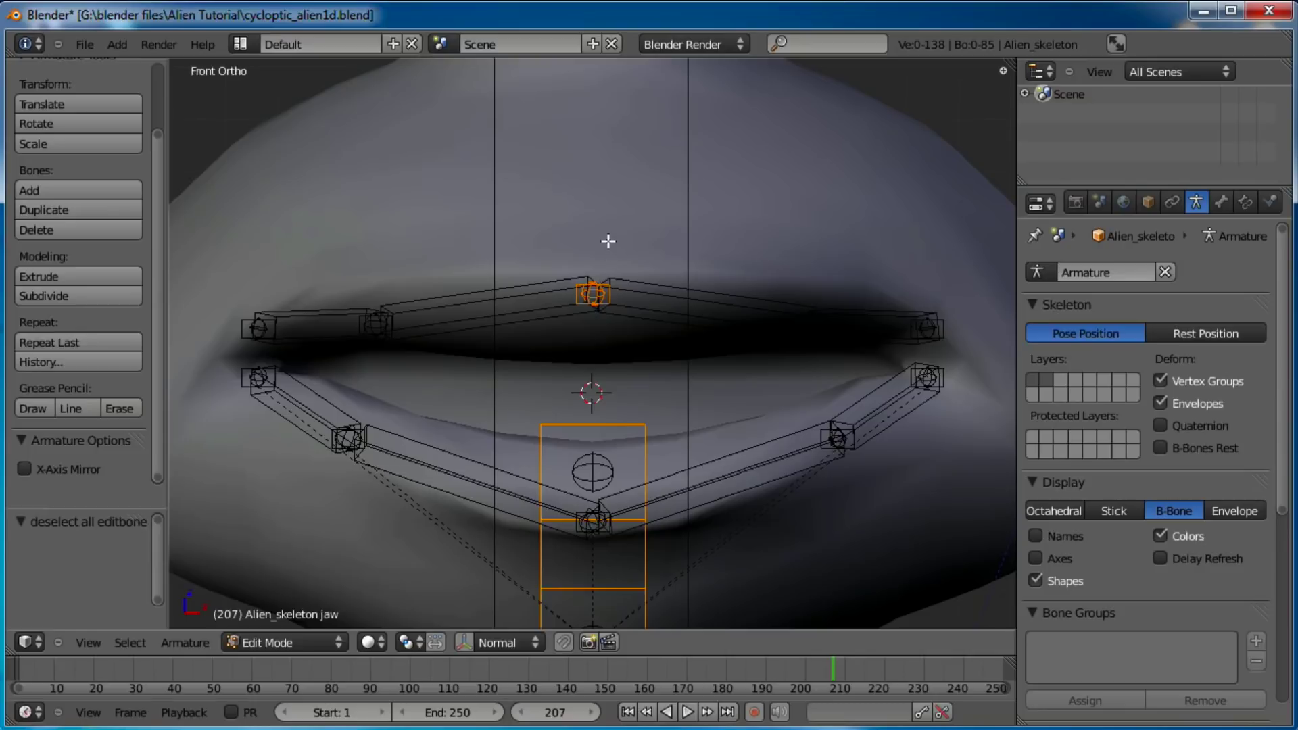
key(g)
click(609, 258)
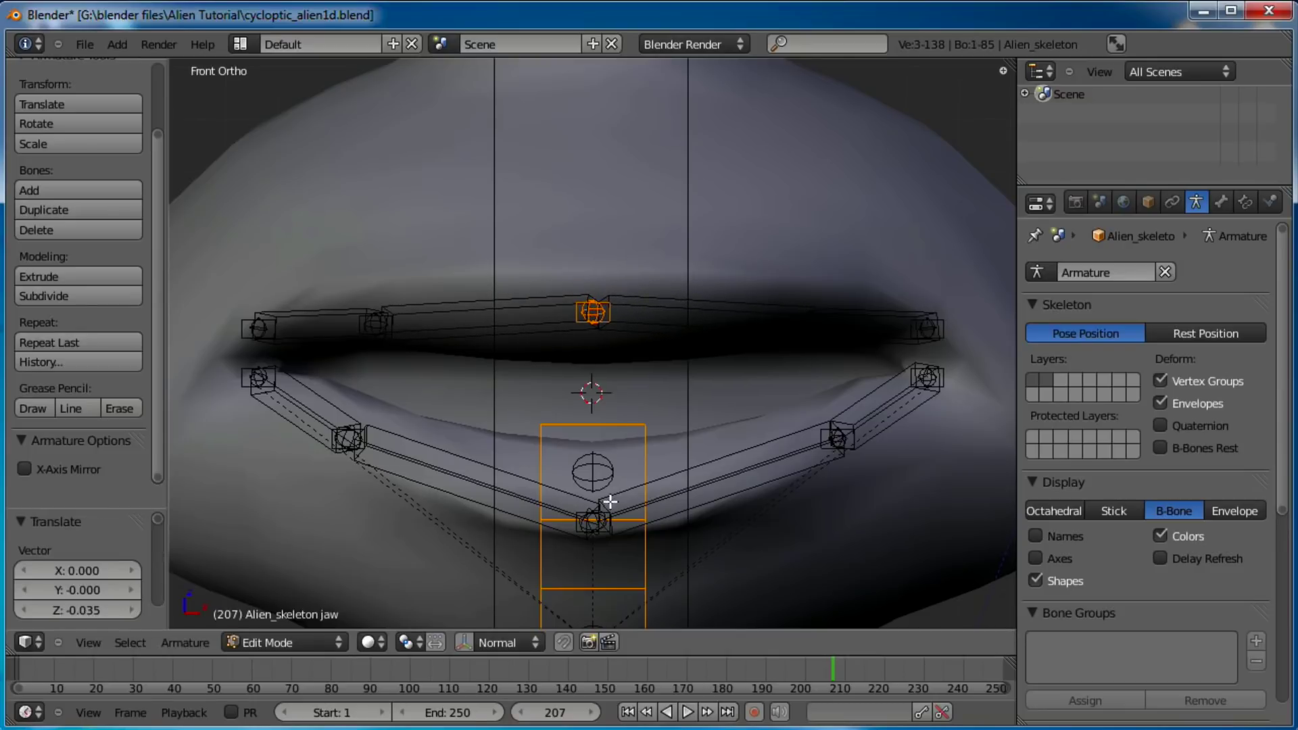
Adjust the position of the lip bone joints at the mouth corner on the character's right side.
scroll(409, 355, down, 1)
key(a)
key(b)
drag(299, 352, 300, 353)
key(g)
click(380, 304)
Adjust the position of the lip bone joints at the mouth corner on the character's left side.
key(a)
key(b)
drag(904, 304, 848, 388)
key(g)
click(864, 343)
key(a)
key(b)
key(g)
click(848, 384)
Raise the centre joint of the lower lip bones by 0.046 on Z and check the lip rig from an angle.
key(a)
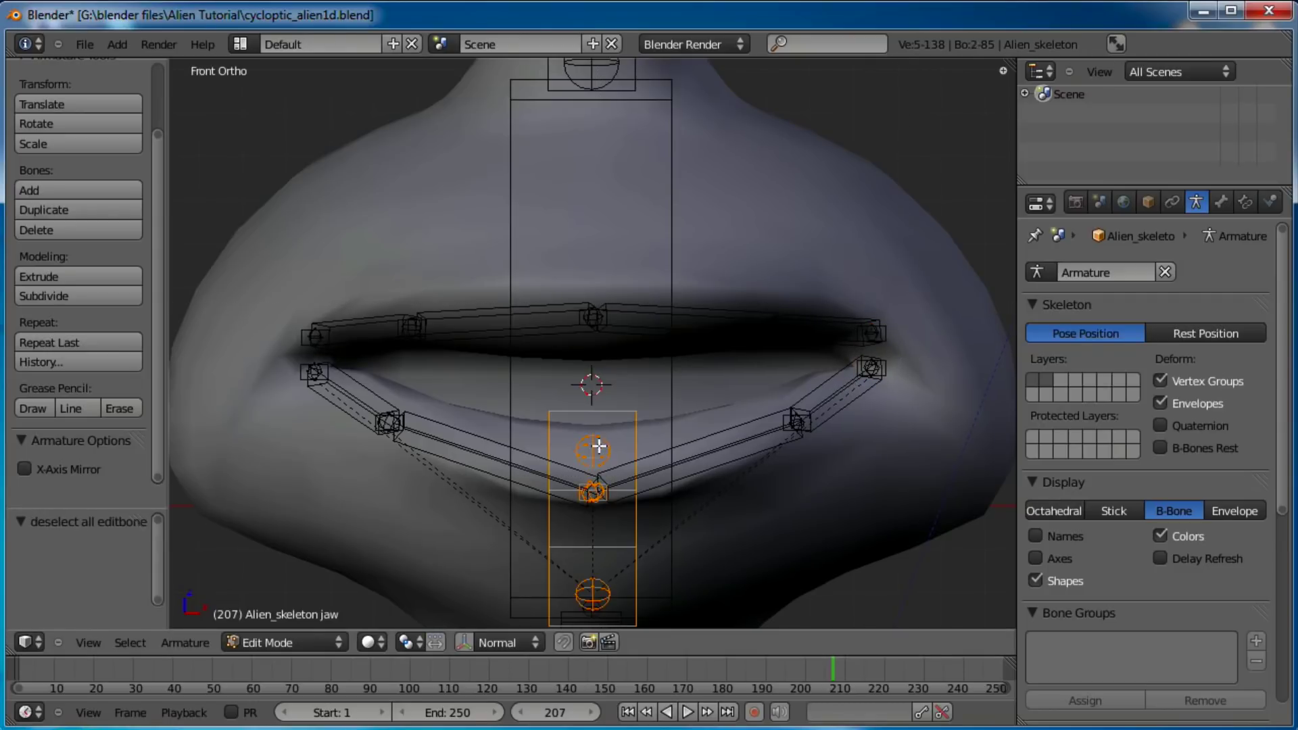
key(g)
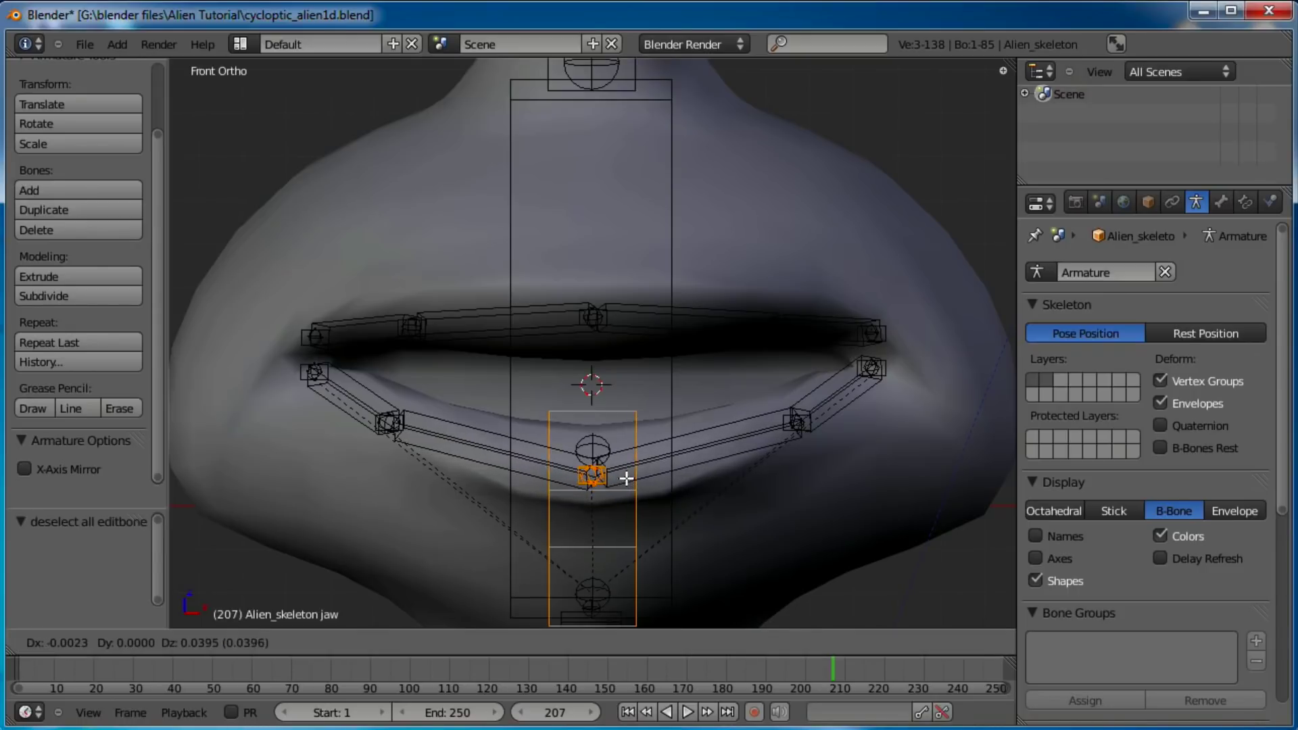
click(626, 475)
scroll(755, 349, down, 3)
mouse_move(755, 349)
middle_down()
mouse_move(663, 385)
mouse_move(840, 324)
mouse_move(649, 356)
middle_up()
key(z)
key(z)
Switch to Pose Mode and reset the Stretch To rest length on both upper lip bones on the character's left, starting with SLTI.L.
click(296, 642)
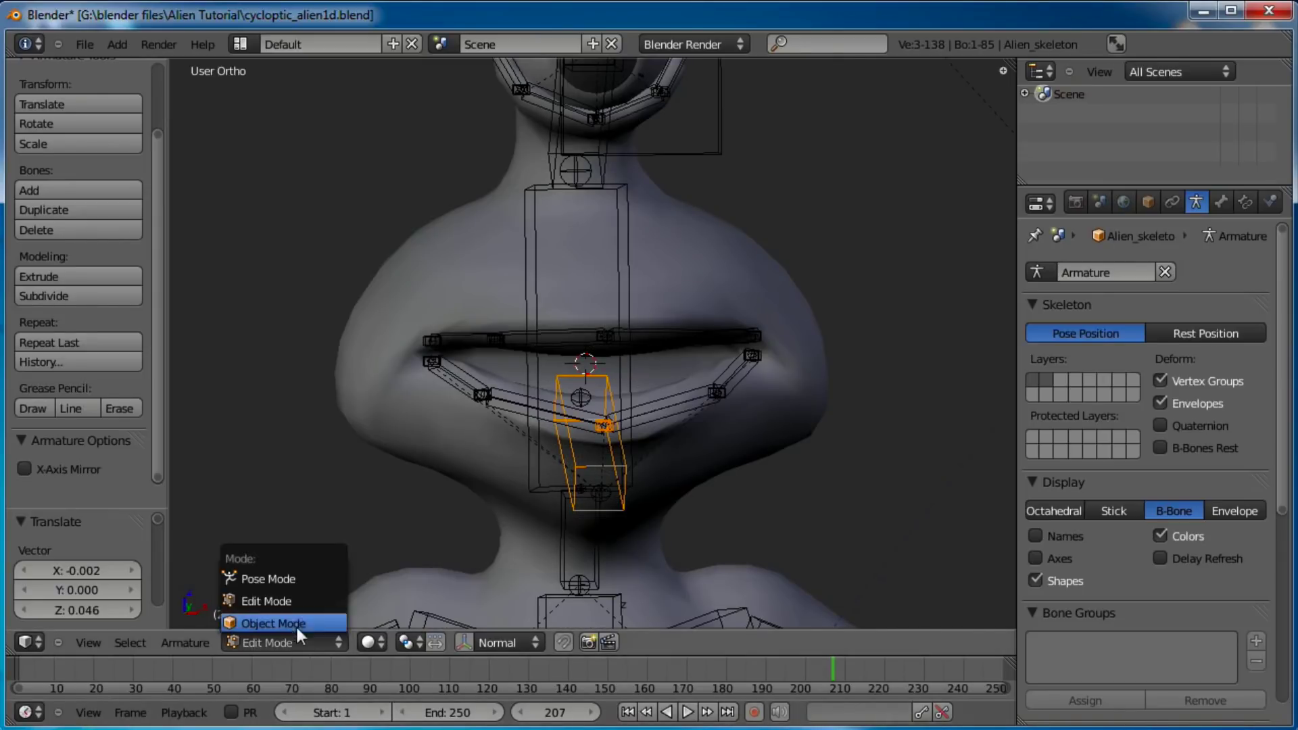
click(294, 579)
key(KP_1)
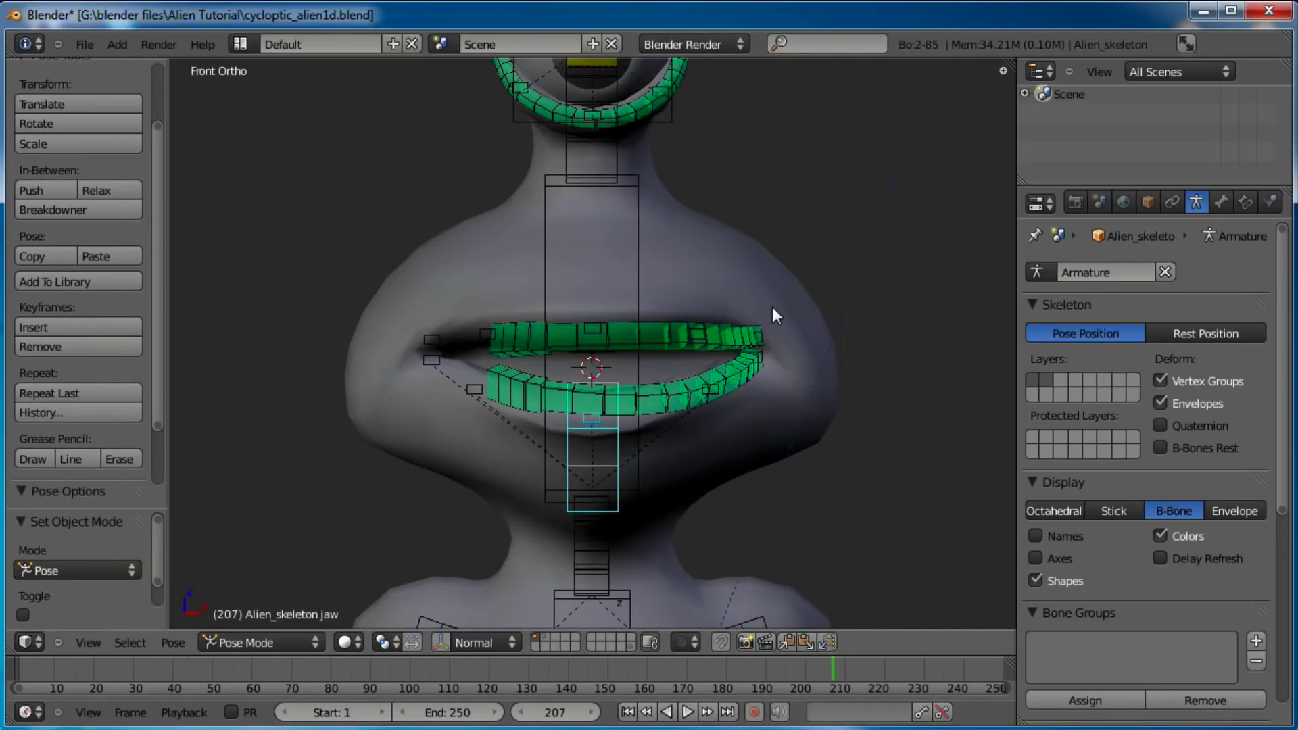
scroll(776, 302, up, 3)
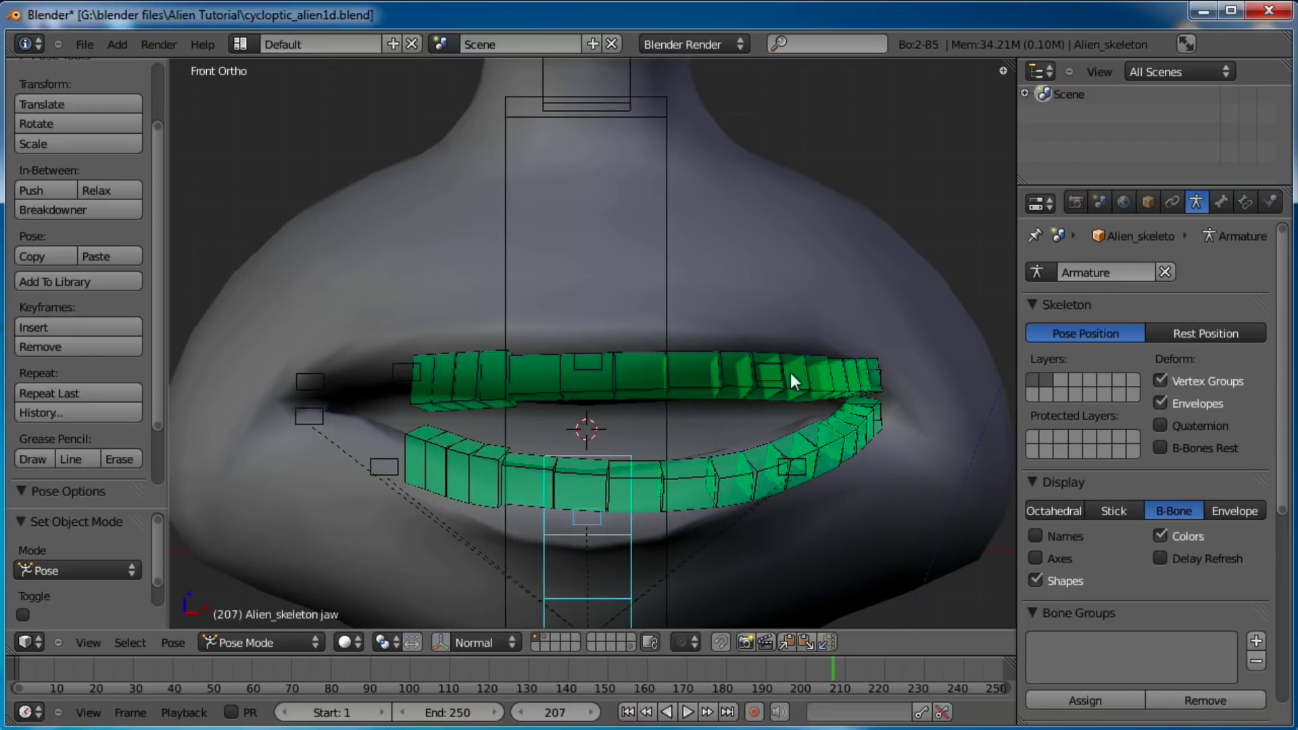
right_click(790, 371)
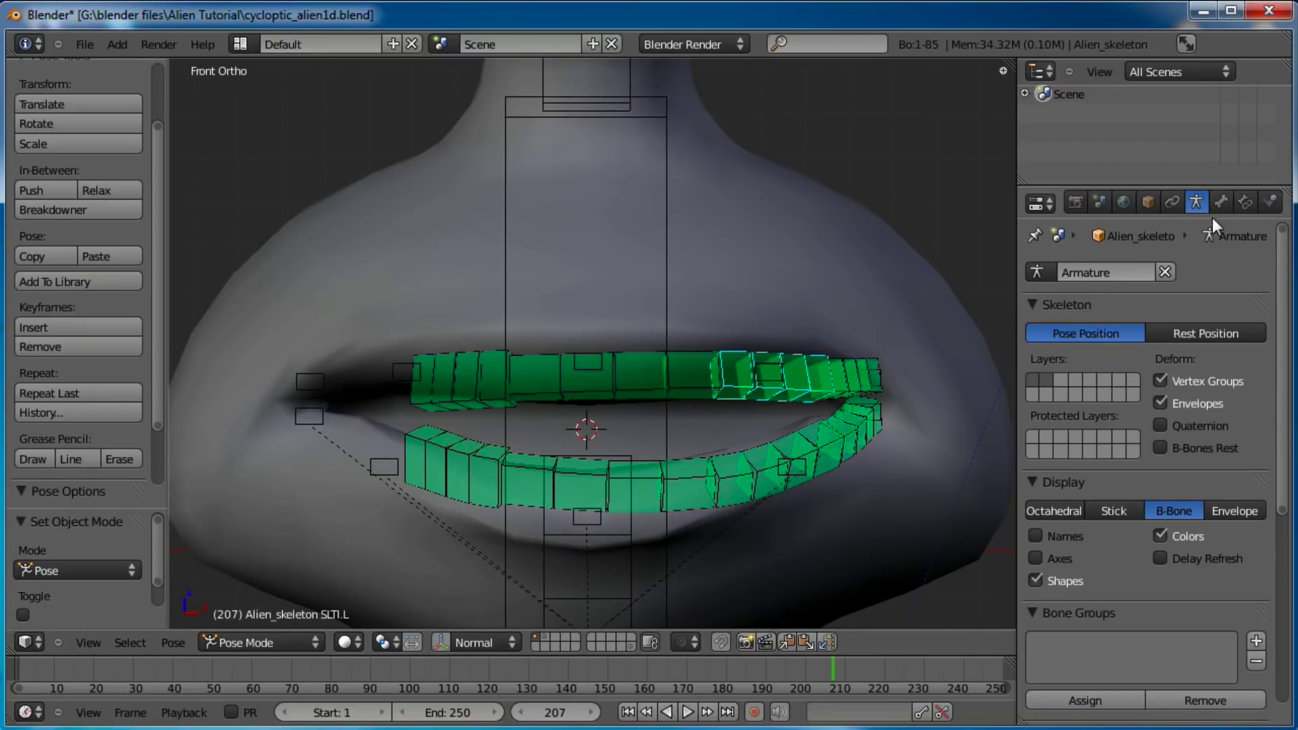
click(1244, 202)
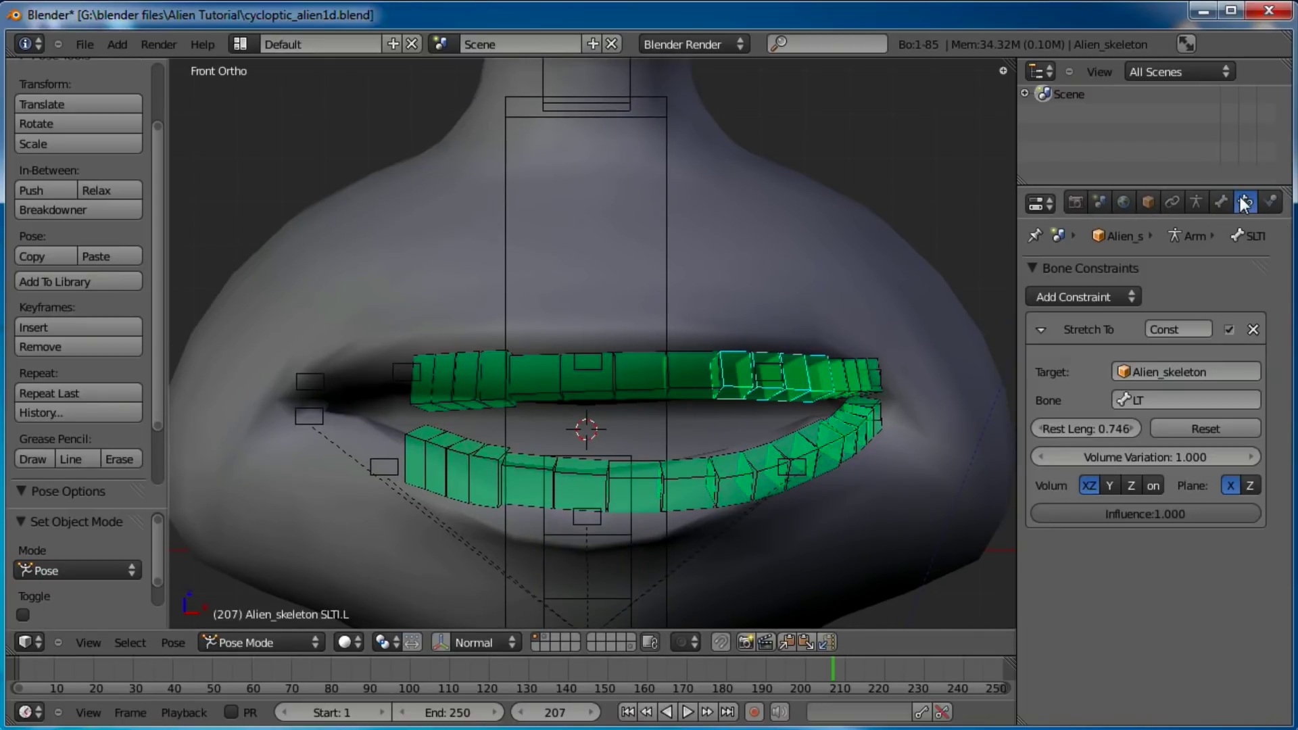
click(1222, 427)
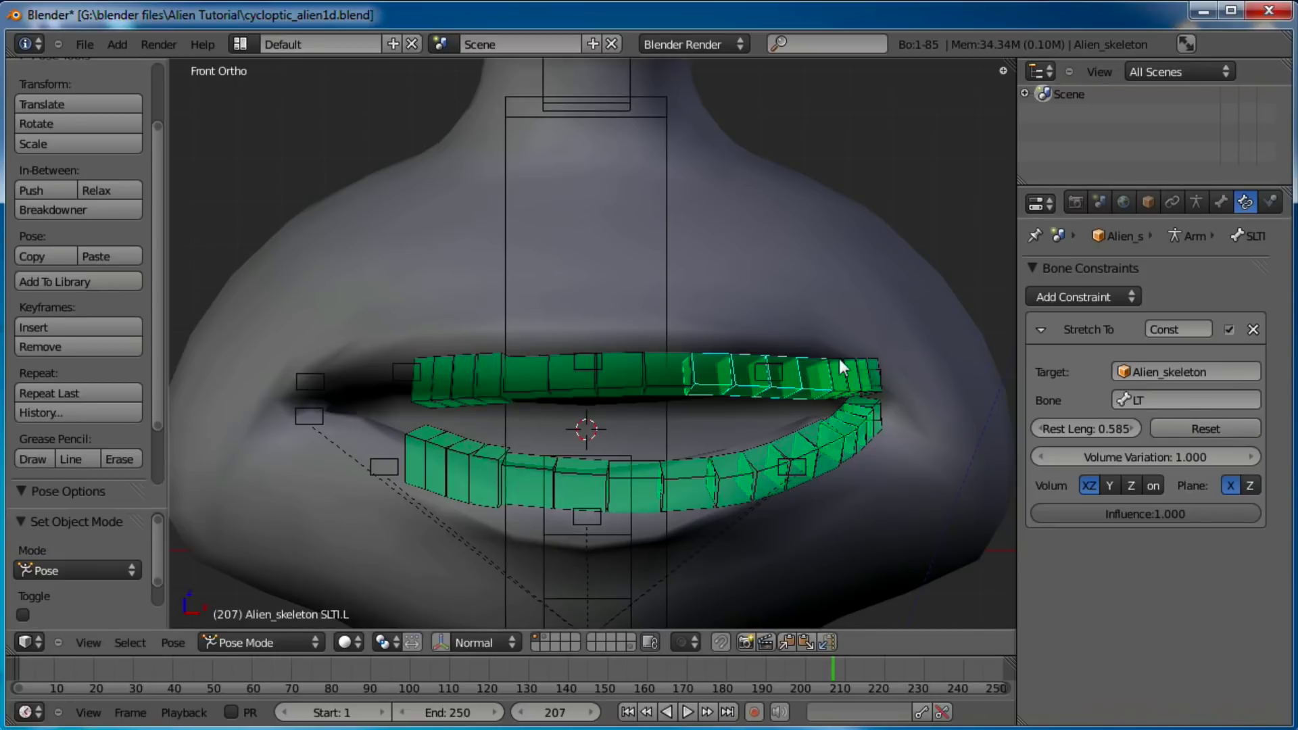
right_click(840, 370)
click(1206, 428)
Reset the Stretch To rest length on the upper lip bones SLTI.R and SLT.R.
right_click(607, 383)
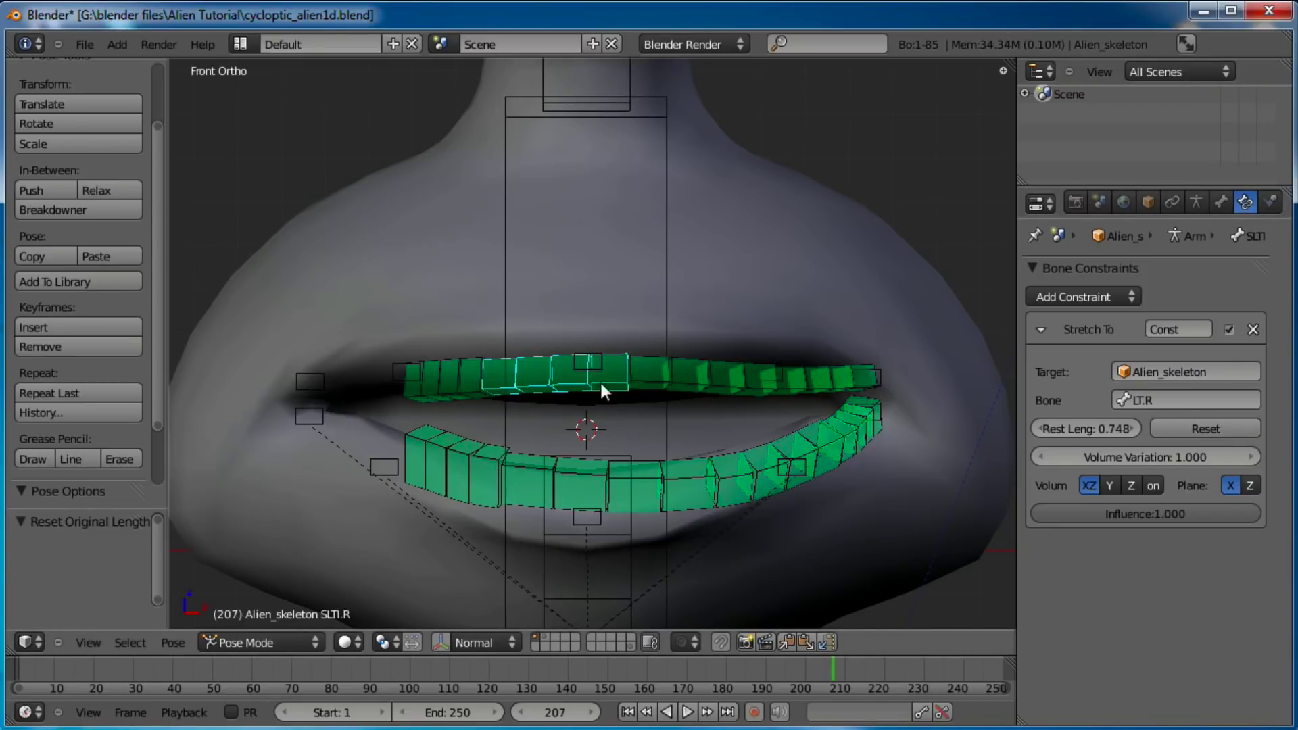
click(1208, 429)
right_click(389, 394)
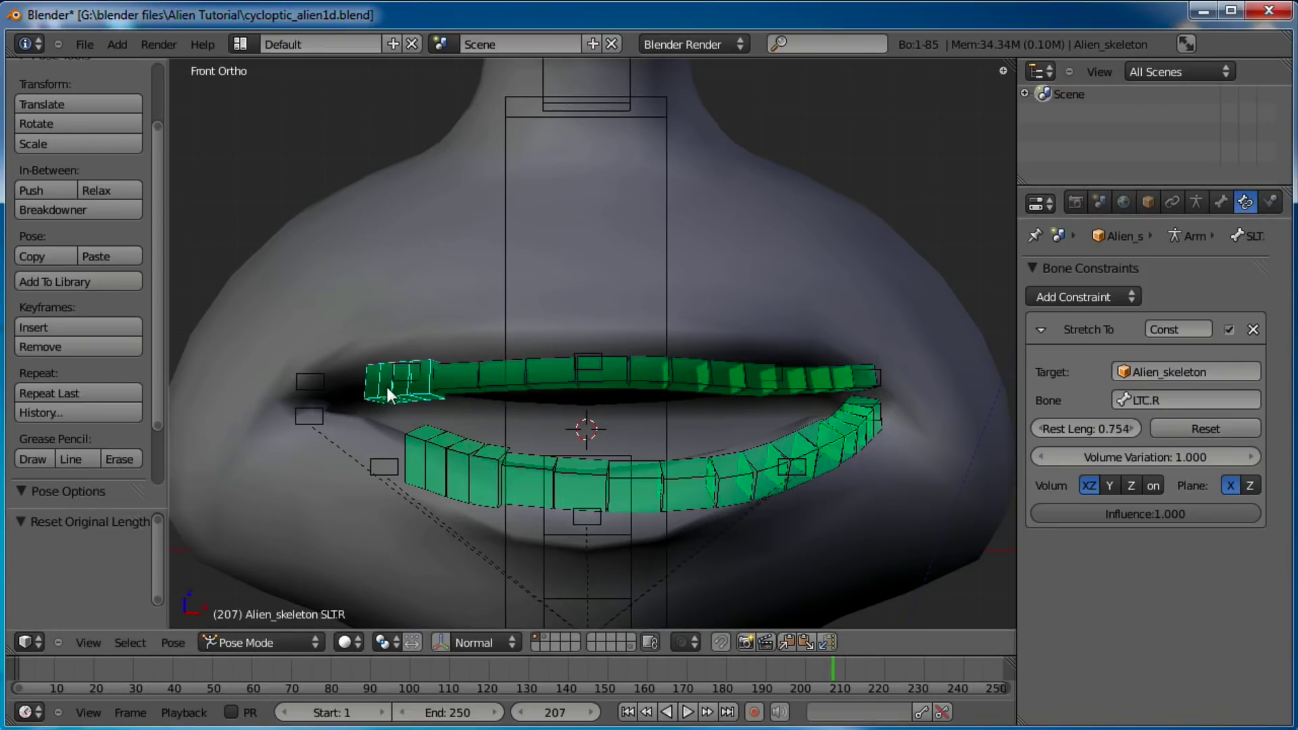
click(1163, 430)
Reset the Stretch To rest length on the lower lip bones SLB.L, SLBI.L and SLBI.R.
right_click(845, 442)
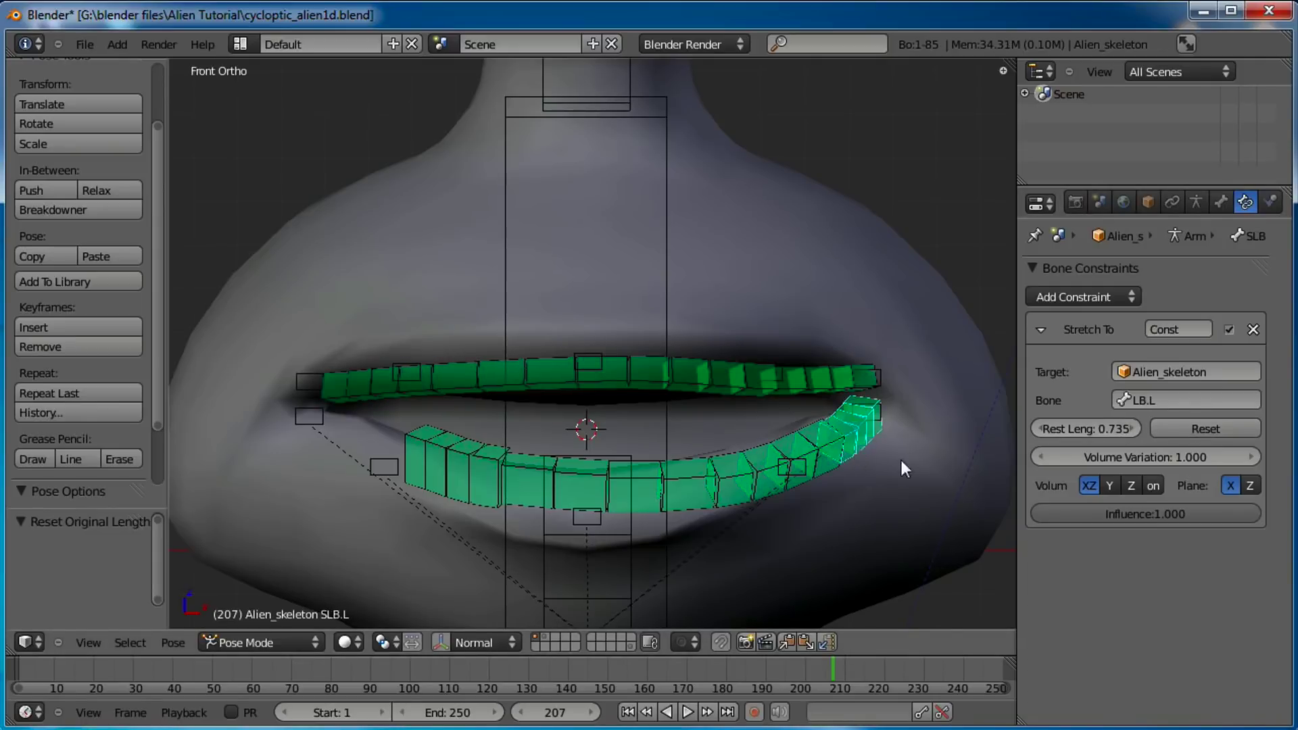
click(1201, 428)
click(1182, 427)
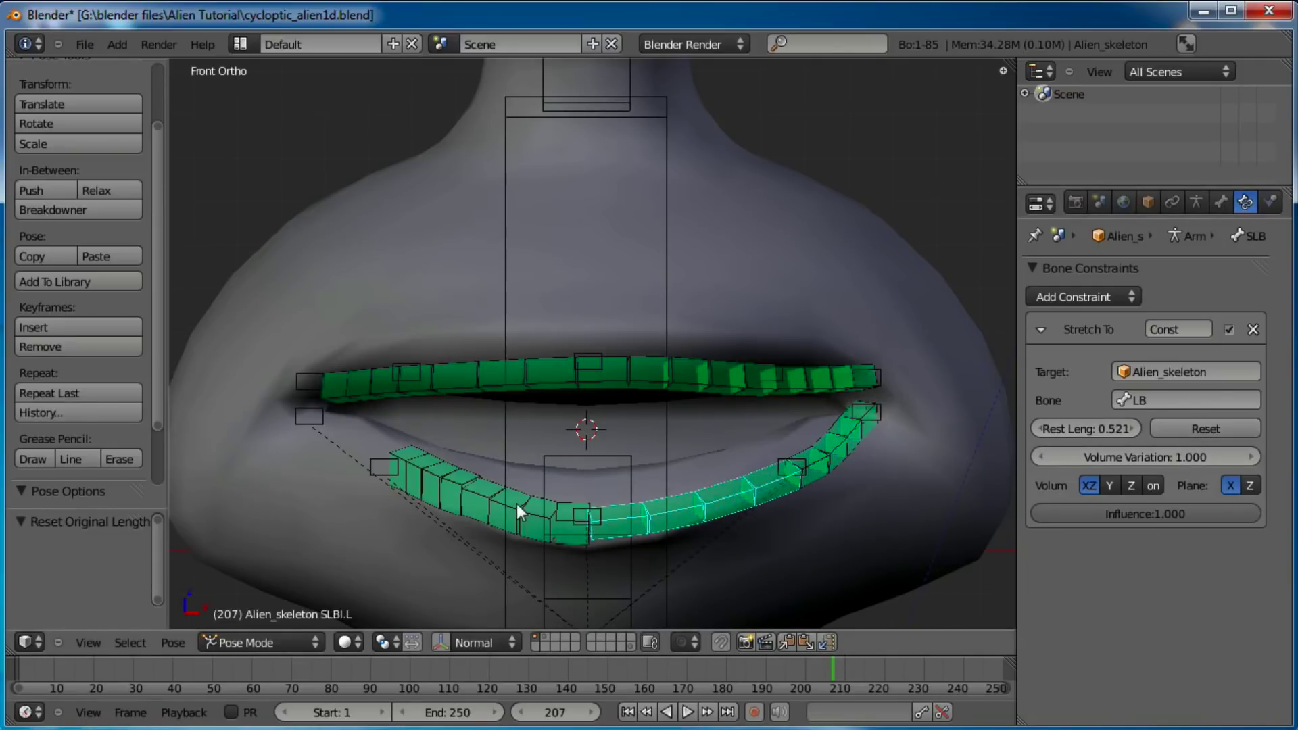
right_click(505, 500)
right_click(512, 508)
click(1199, 428)
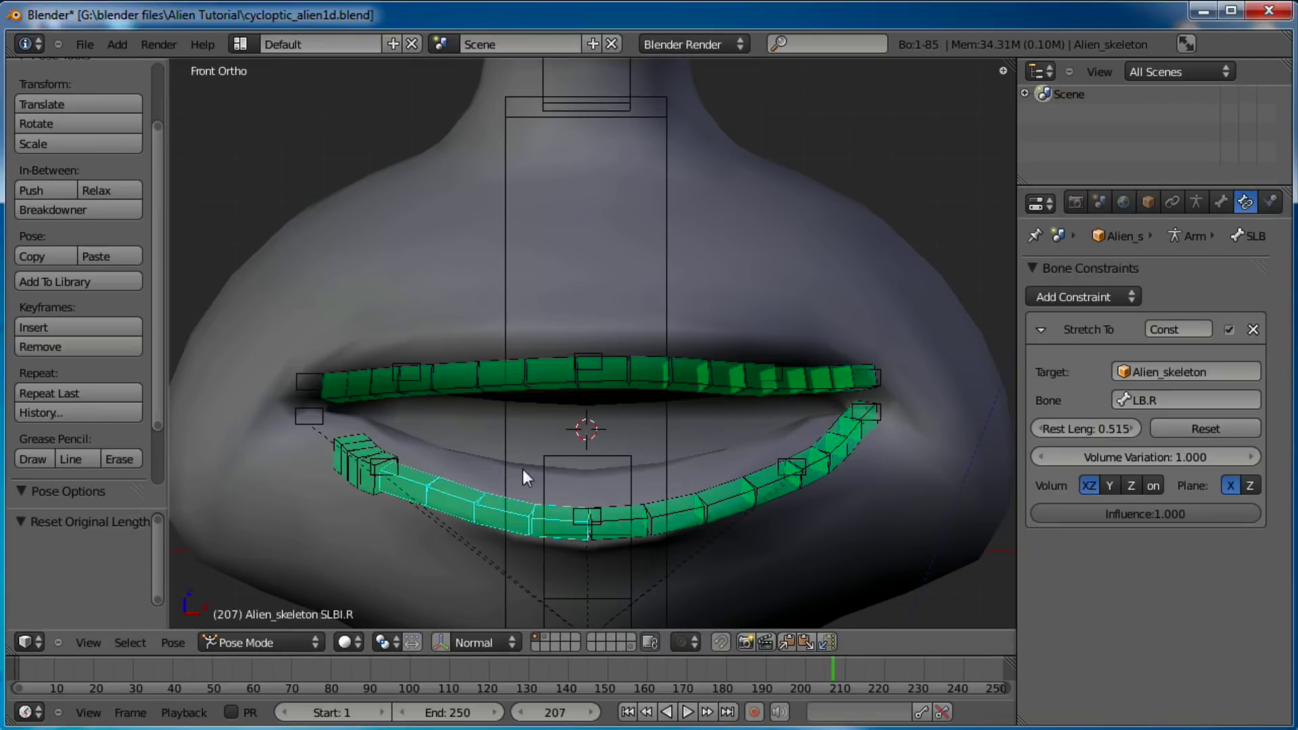
Reset the Stretch To rest length on the lower lip corner bone SLB.R.
right_click(356, 471)
click(1206, 428)
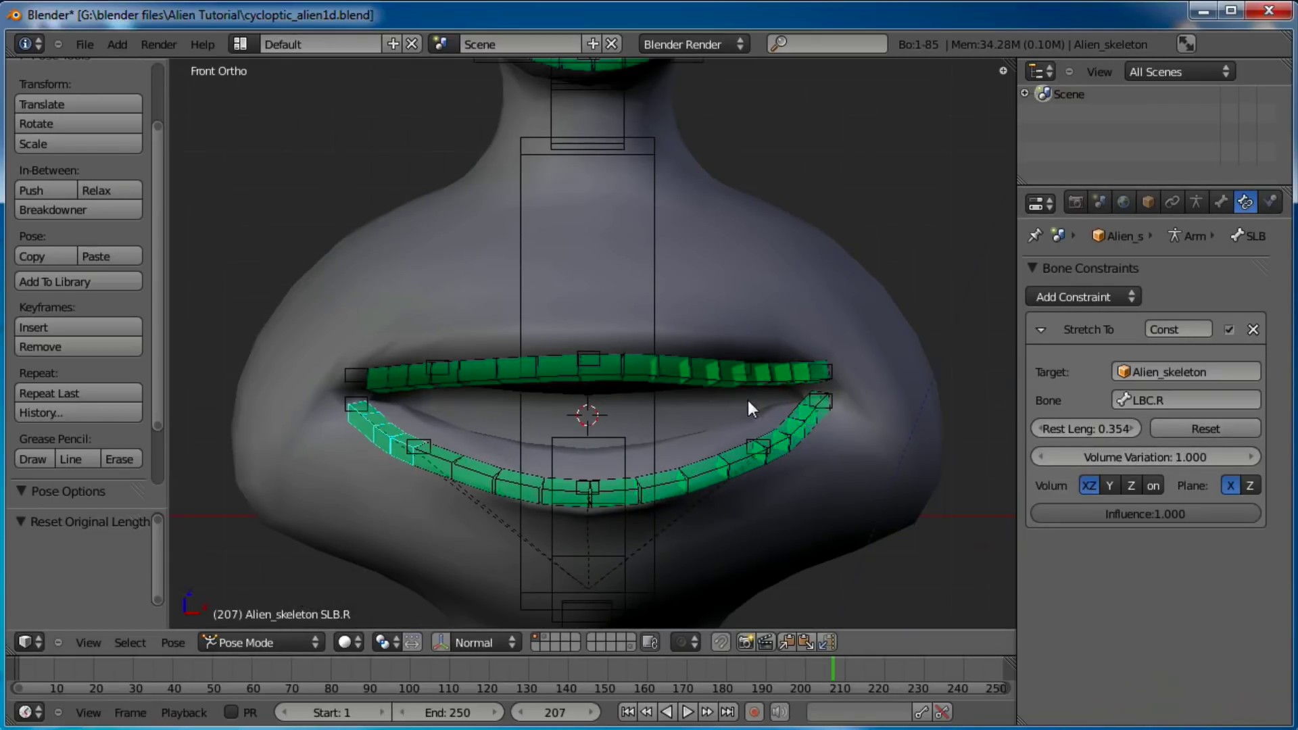
middle_drag(744, 395, 814, 339)
middle_drag(729, 363, 800, 327)
Turn off Inherit Rotation on the upper lip bones SLT.L, SLTI.L, SLTI.R and SLT.R.
right_click(764, 397)
middle_drag(764, 396, 578, 396)
click(1196, 202)
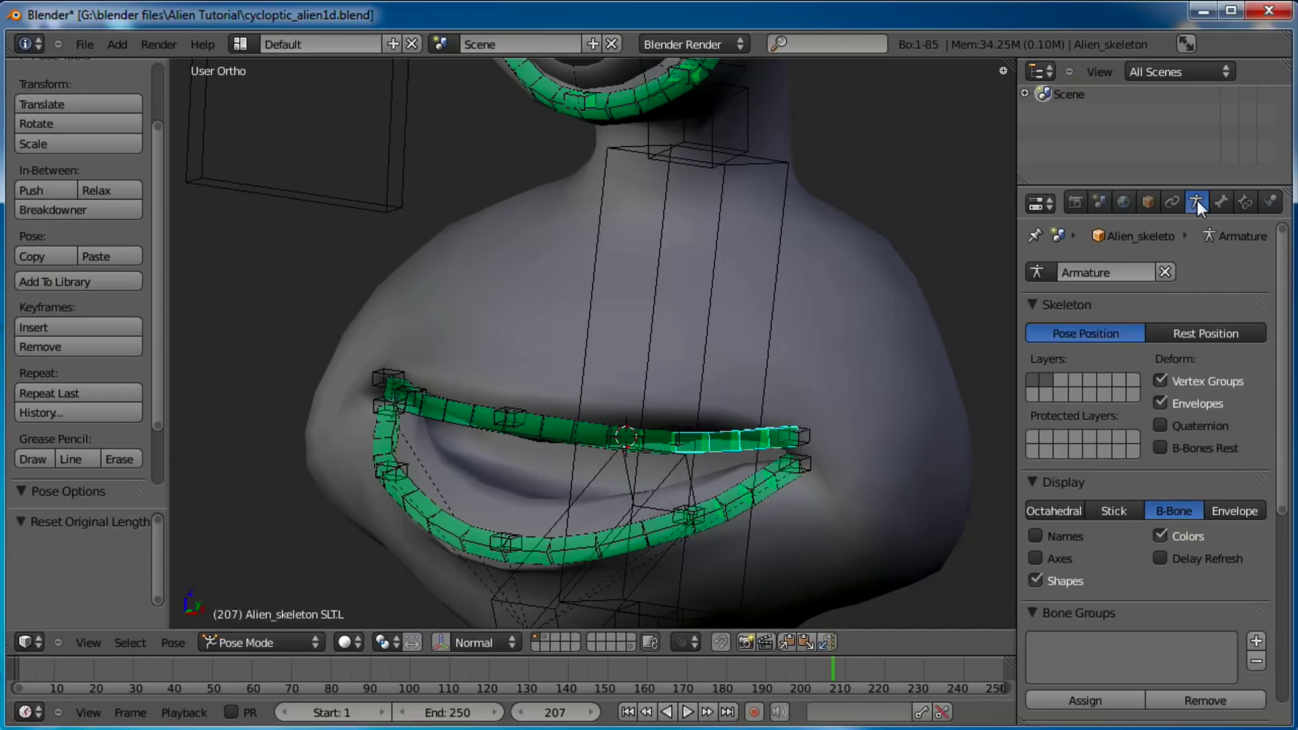
click(1221, 202)
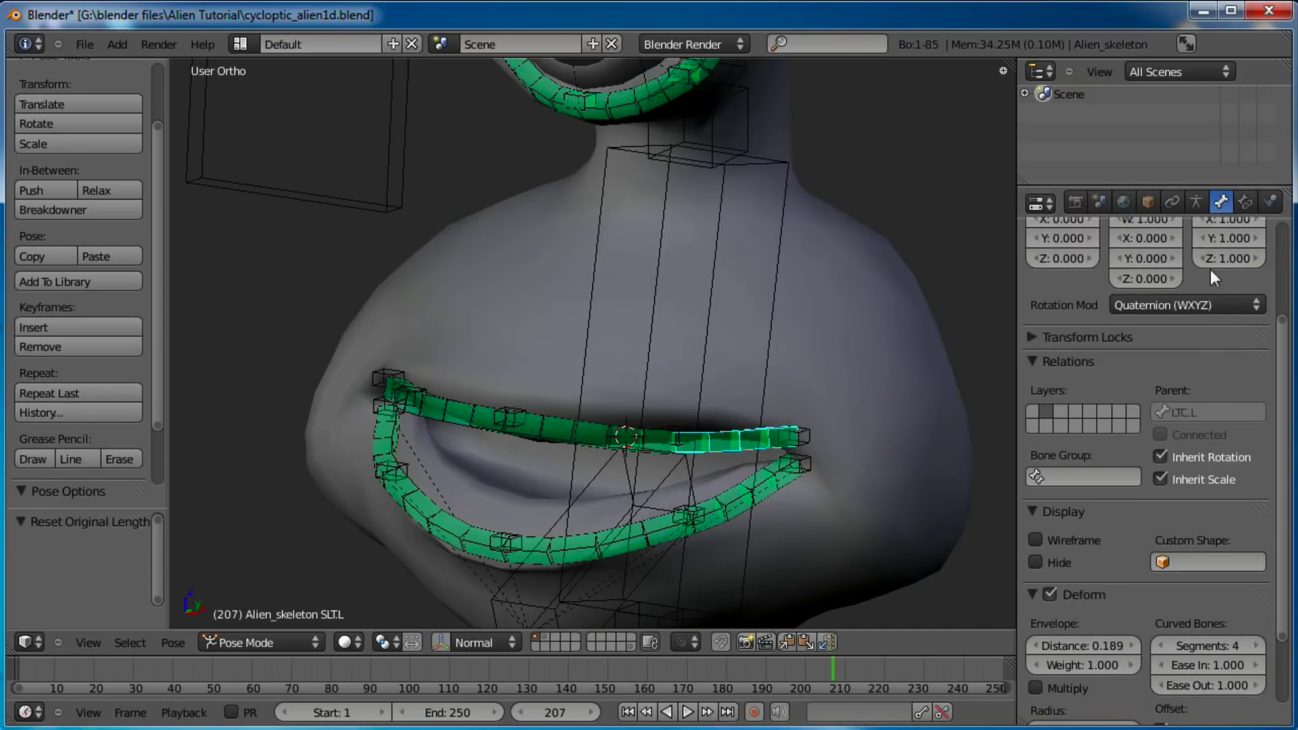
right_click(572, 432)
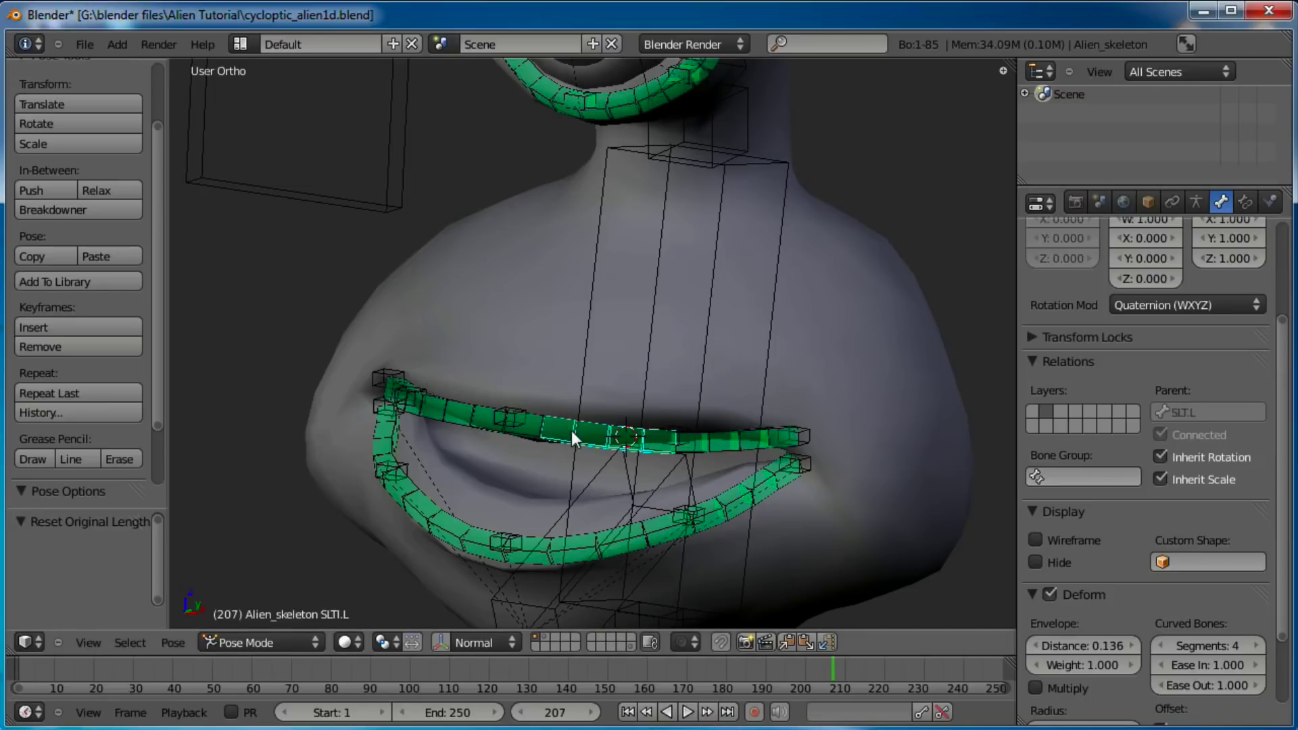
right_click(463, 424)
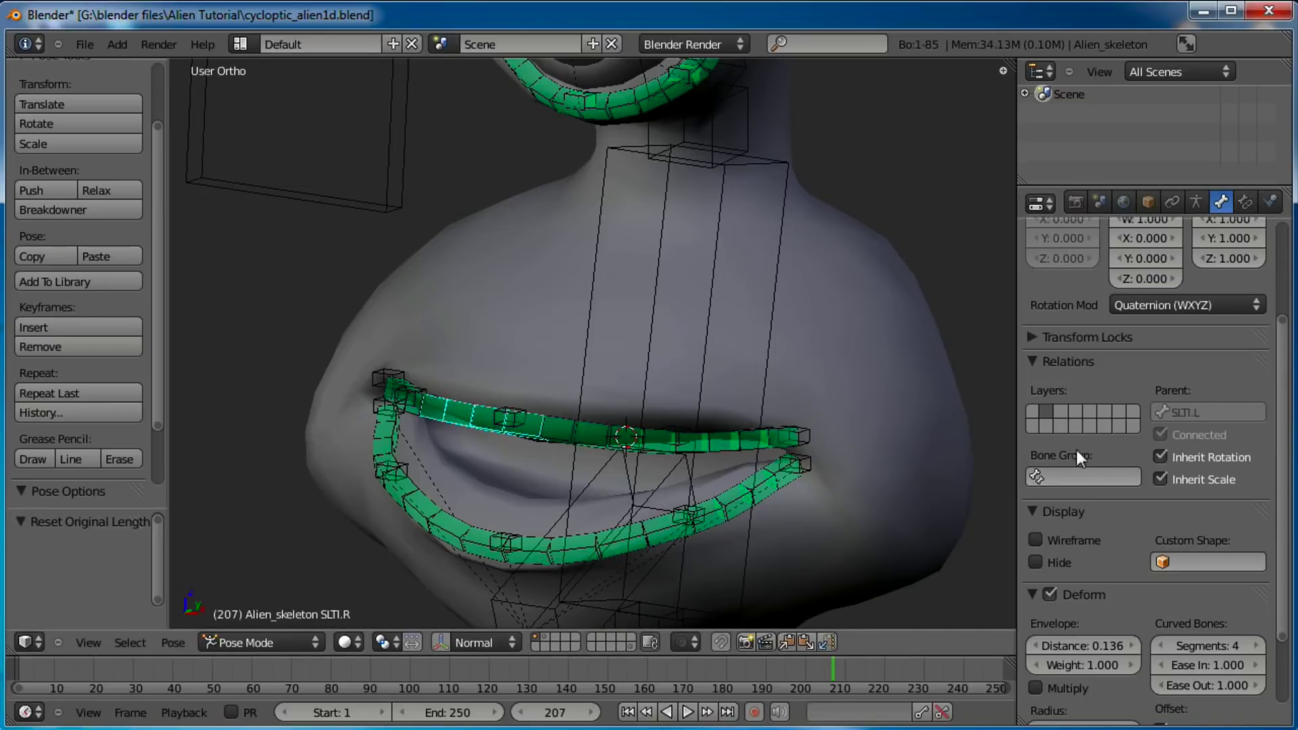
right_click(401, 403)
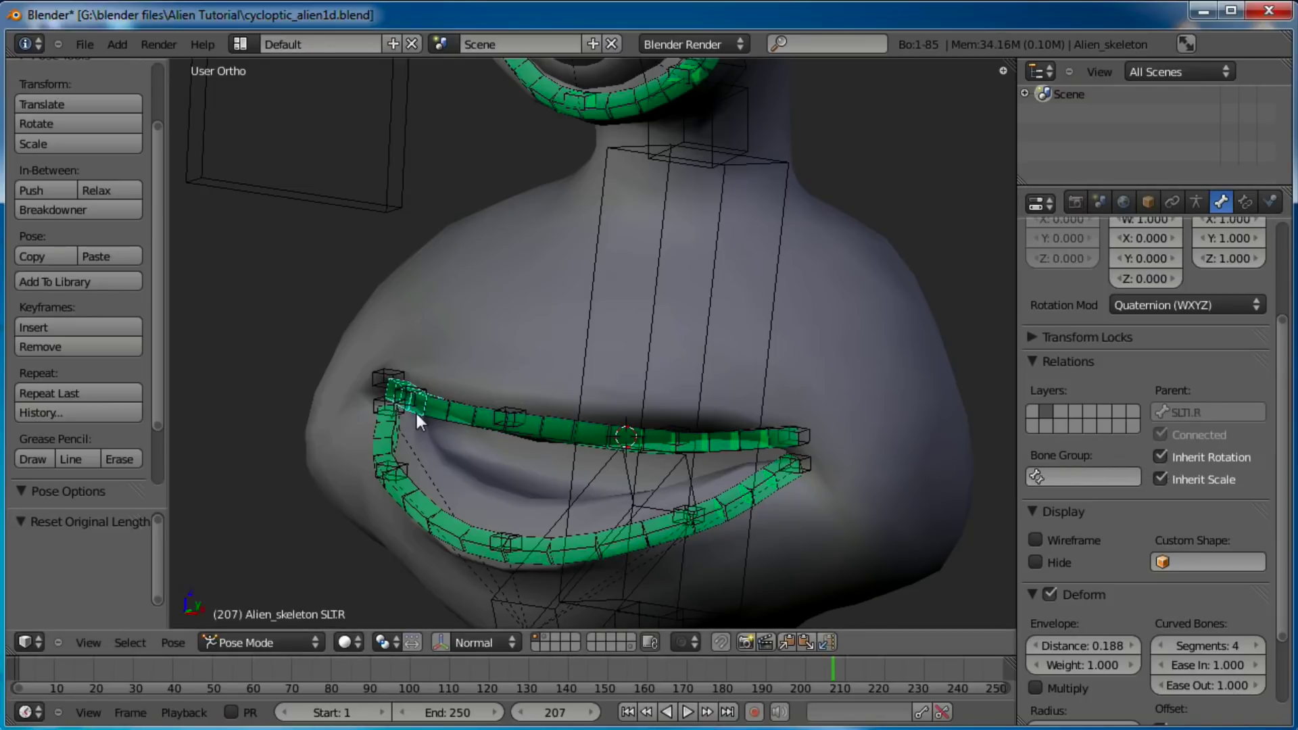
Turn off Inherit Rotation on the lower lip bones SLB.L, SLBI.L, SLBI.R and SLB.R.
right_click(811, 497)
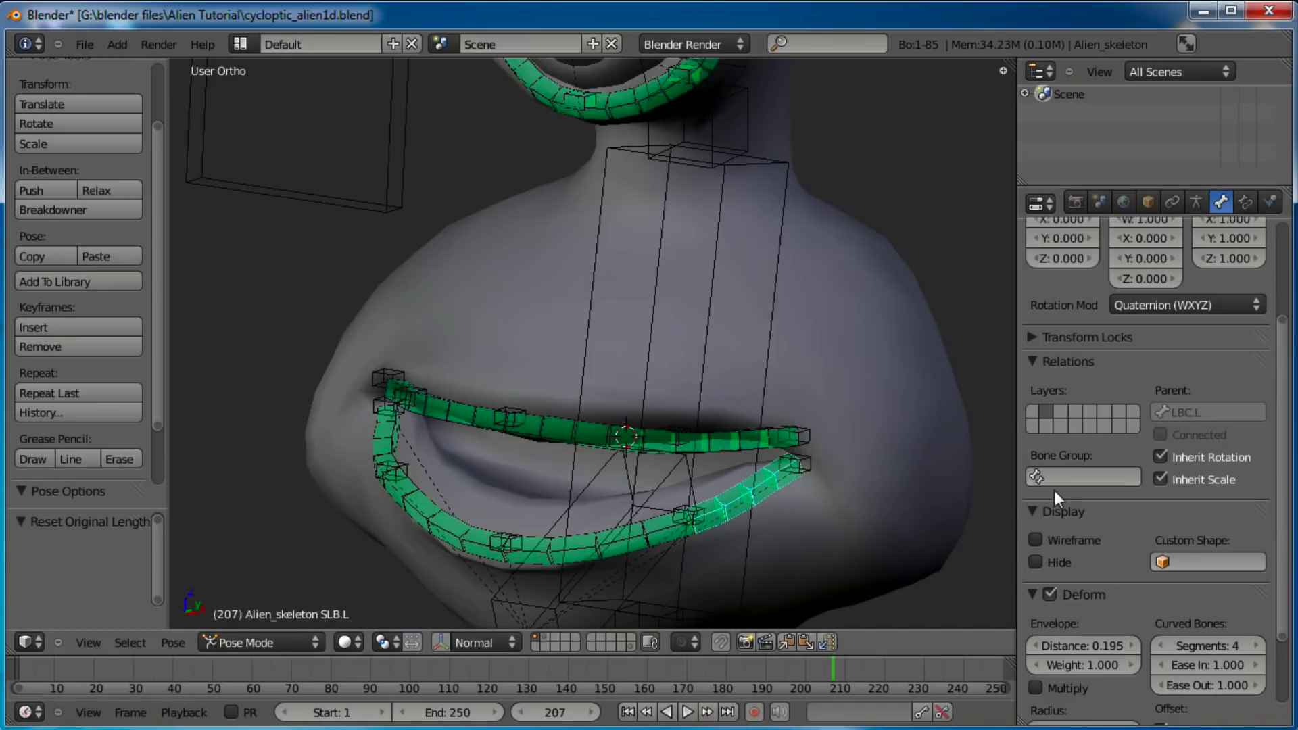
middle_drag(710, 487, 804, 455)
right_click(804, 456)
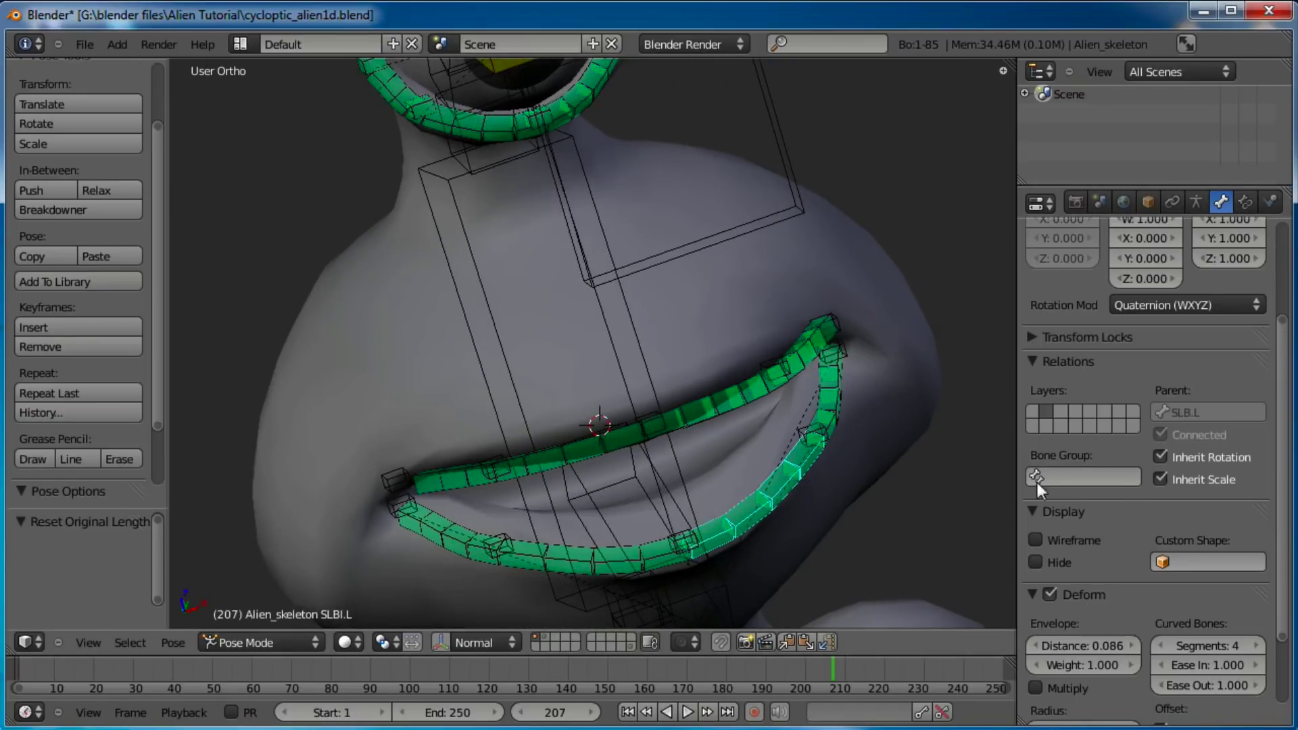
middle_drag(794, 500, 785, 474)
right_click(784, 473)
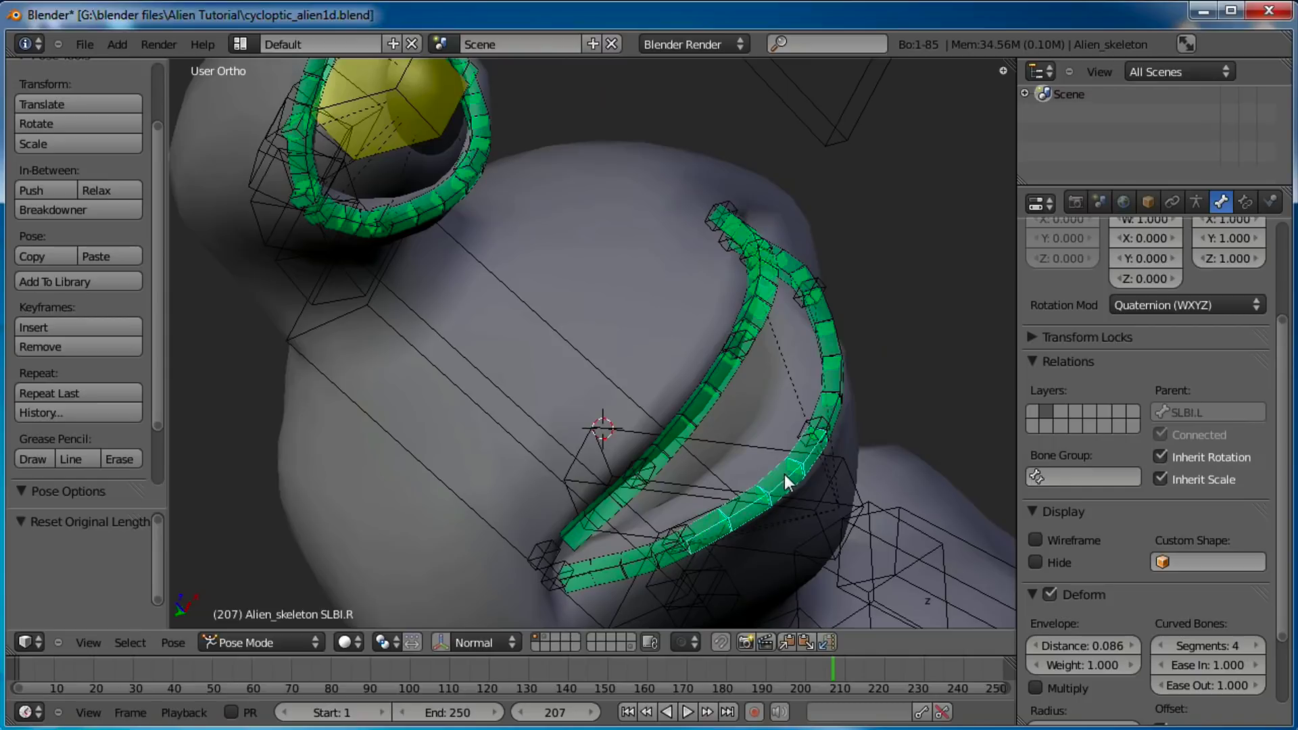
right_click(600, 570)
click(1159, 456)
Test-move the upper lip control bones, starting with LT, and cancel each move.
scroll(1150, 457, down, 1)
middle_drag(899, 466, 541, 378)
scroll(626, 380, down, 5)
middle_drag(626, 380, 716, 384)
right_click(651, 384)
key(g)
key(Escape)
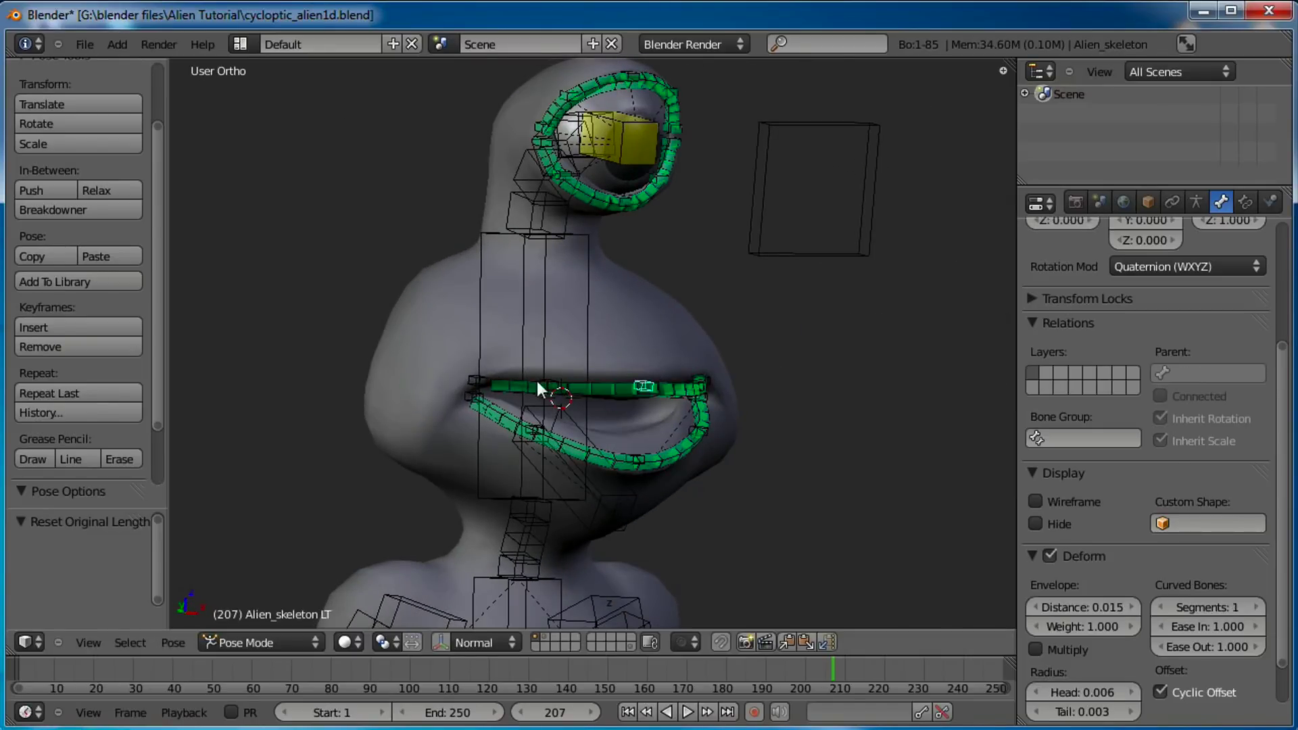
right_click(545, 378)
right_click(546, 381)
key(g)
right_click(557, 338)
scroll(676, 362, down, 2)
Test-rotate the head bone to check whether the lip controls follow it, and cancel the rotation.
middle_drag(679, 363, 569, 369)
right_click(683, 346)
right_click(690, 341)
key(r)
click(733, 307)
key(r)
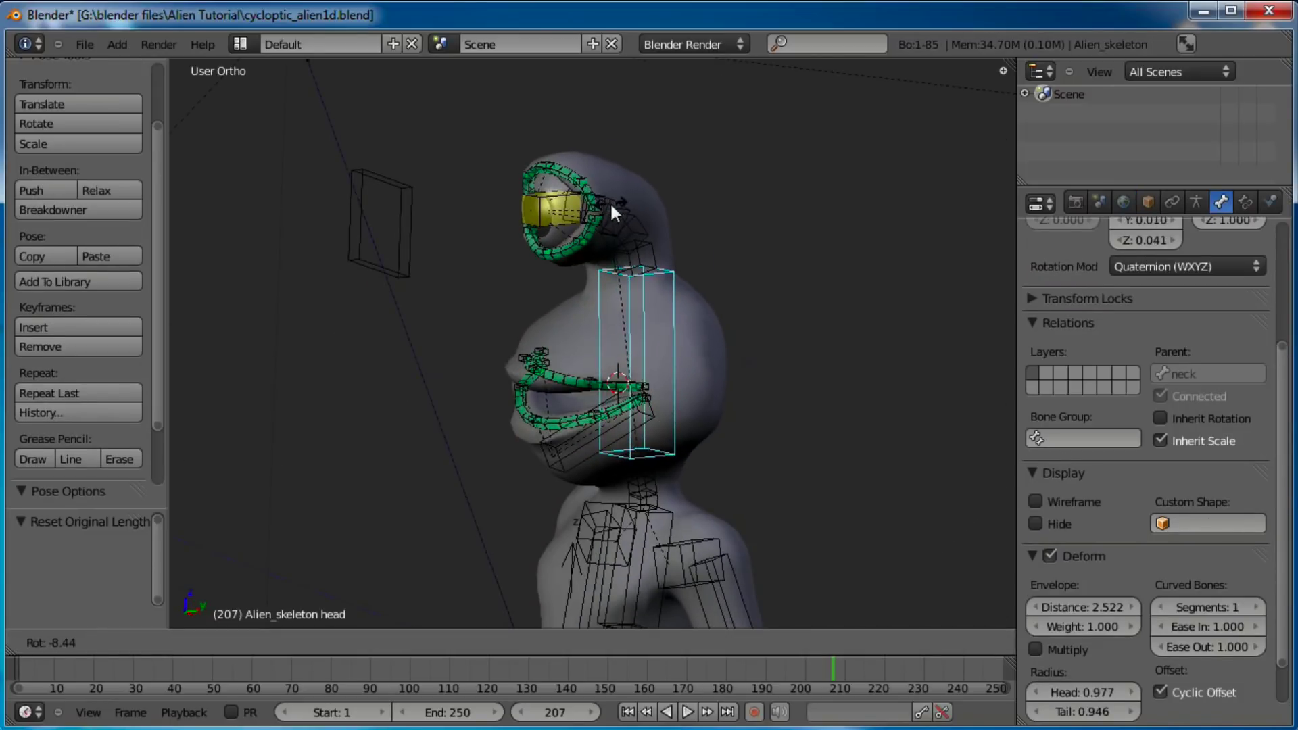
key(Escape)
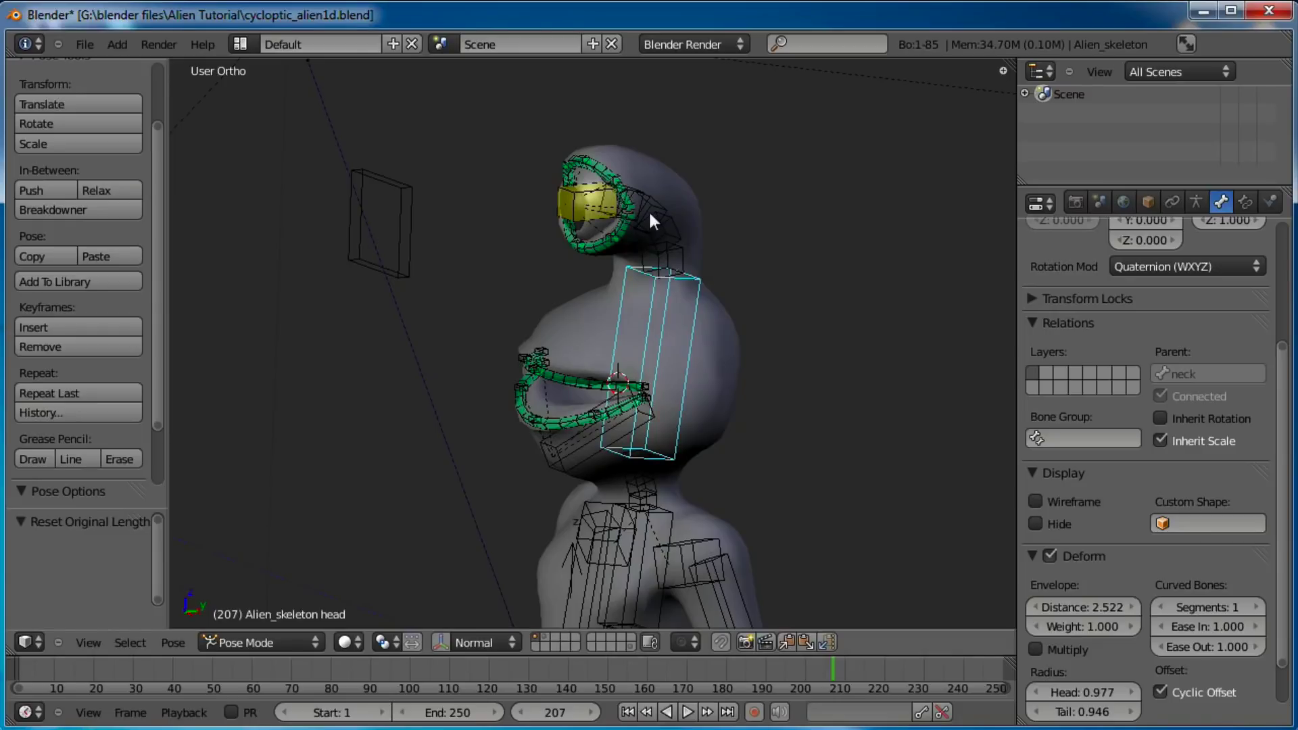
Enter Edit Mode in the right side view, deselect everything and hide the second armature layer holding the stretch bones.
key(KP_3)
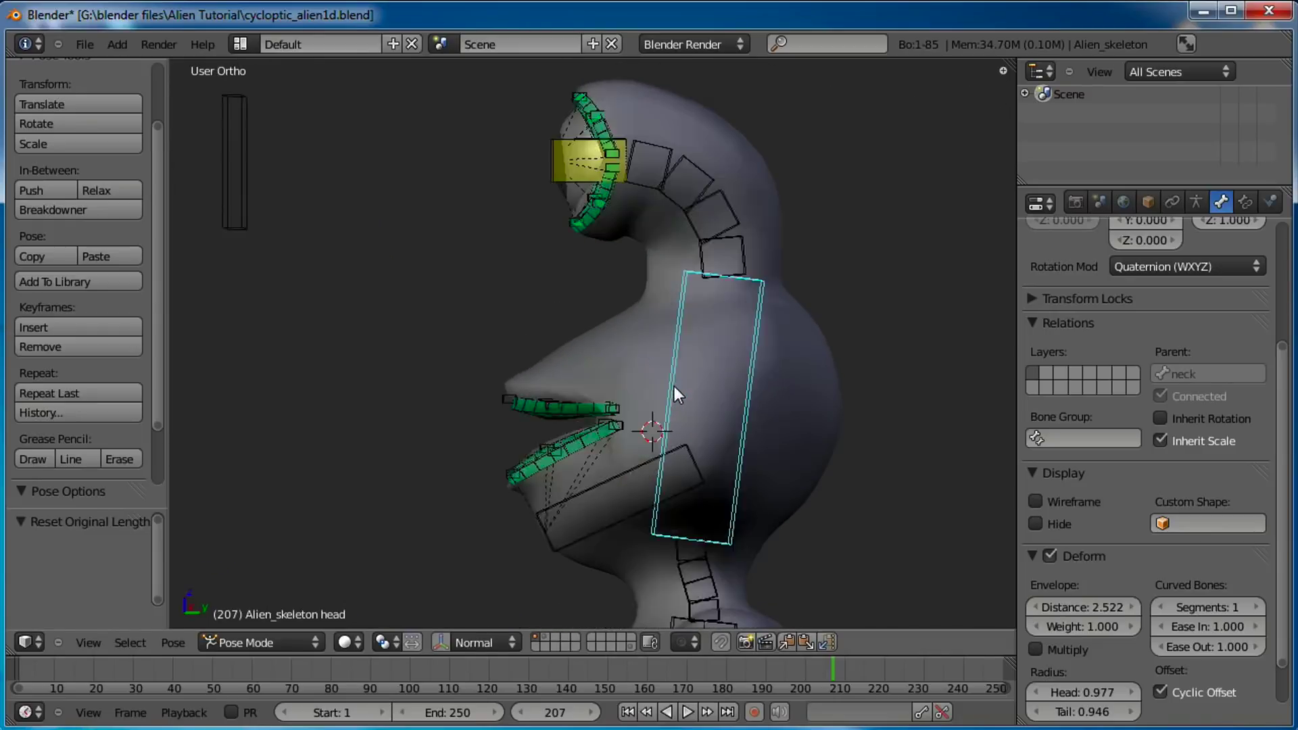
key(Tab)
scroll(675, 386, up, 6)
key(a)
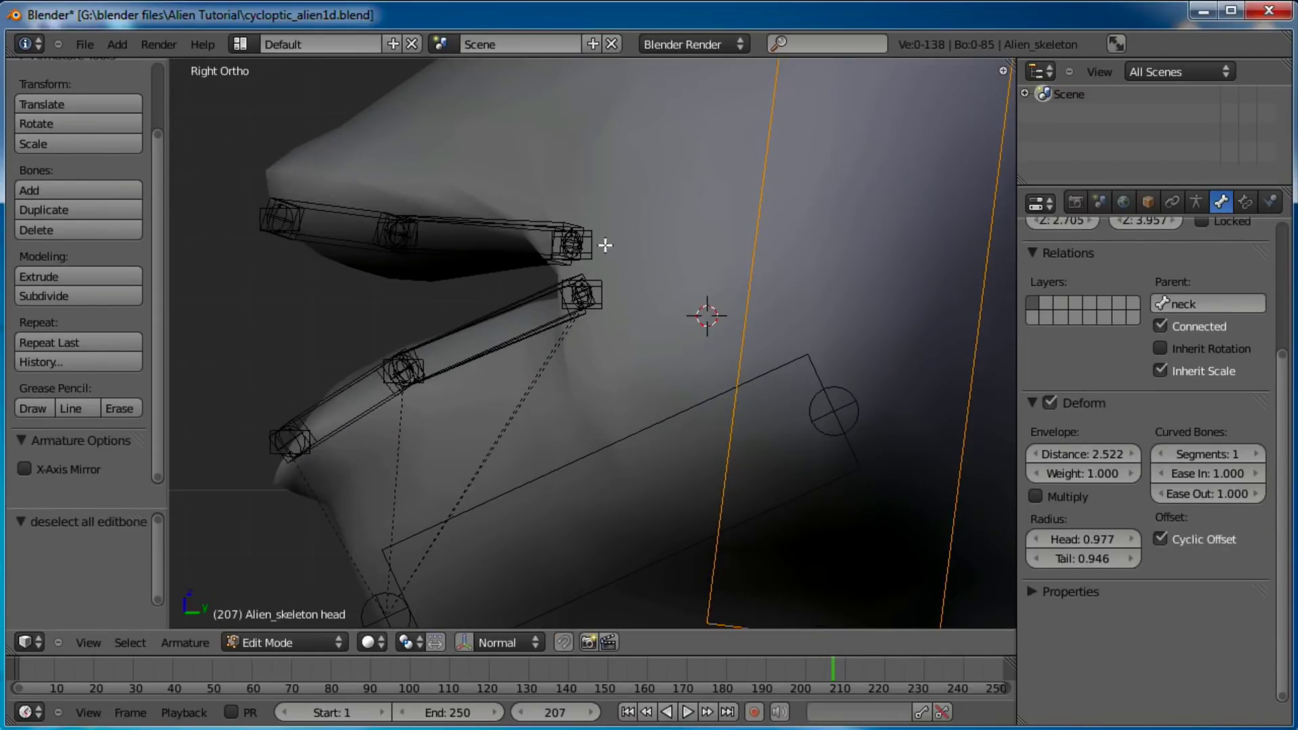
click(1197, 202)
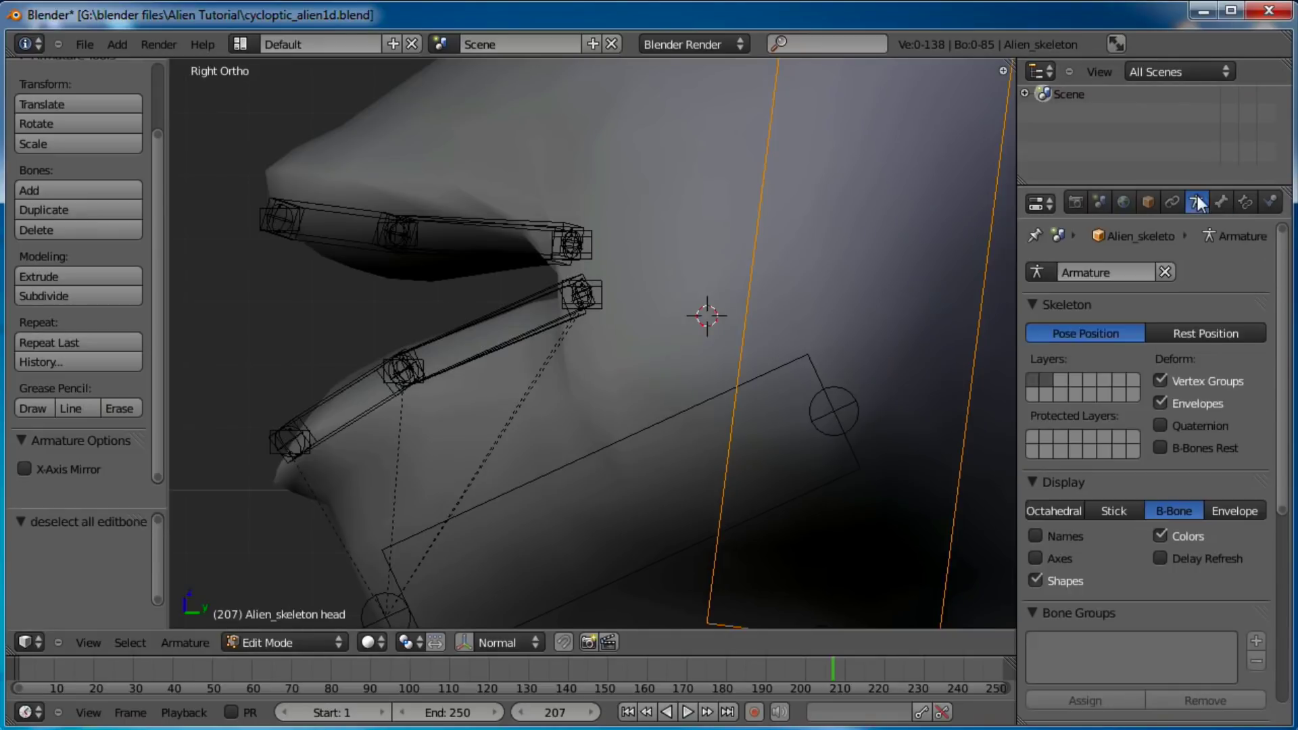
shift+click(1047, 380)
scroll(1159, 241, down, 1)
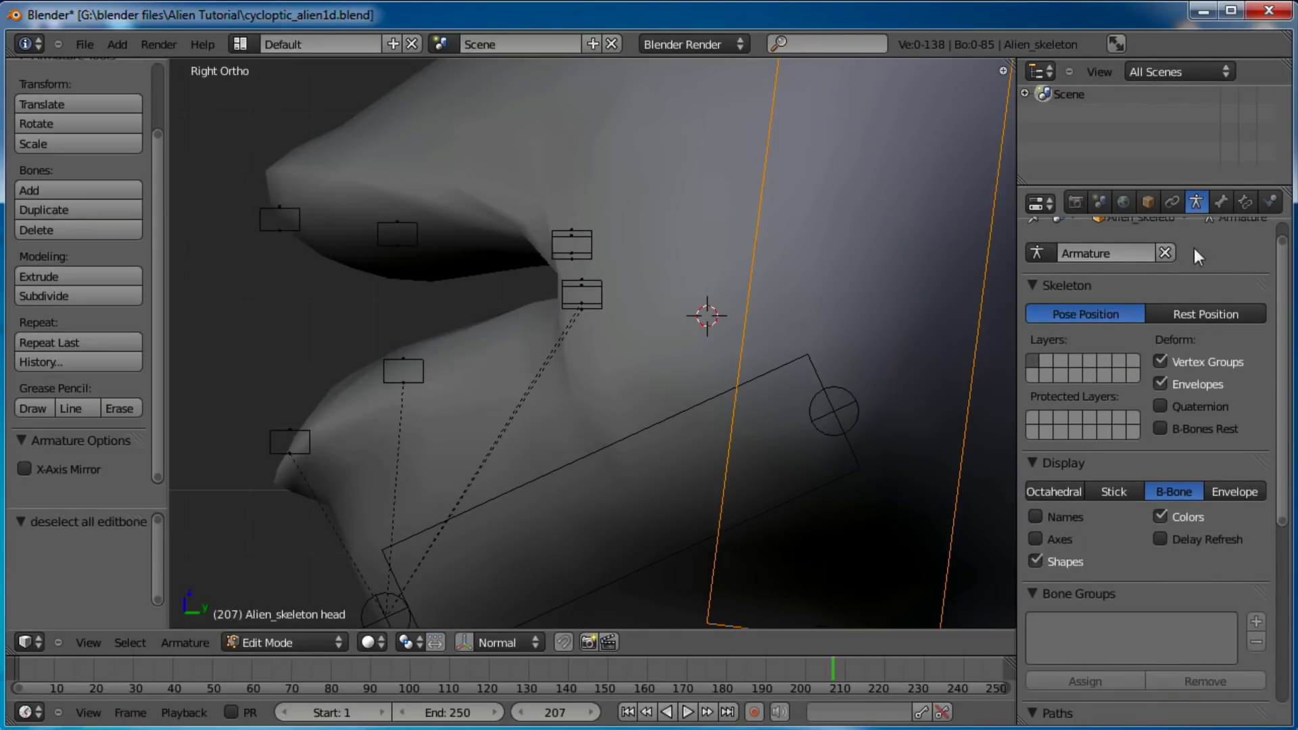
Parent all the lip control bones and the jaw bone to the head bone with Keep Offset.
scroll(1203, 284, up, 1)
key(b)
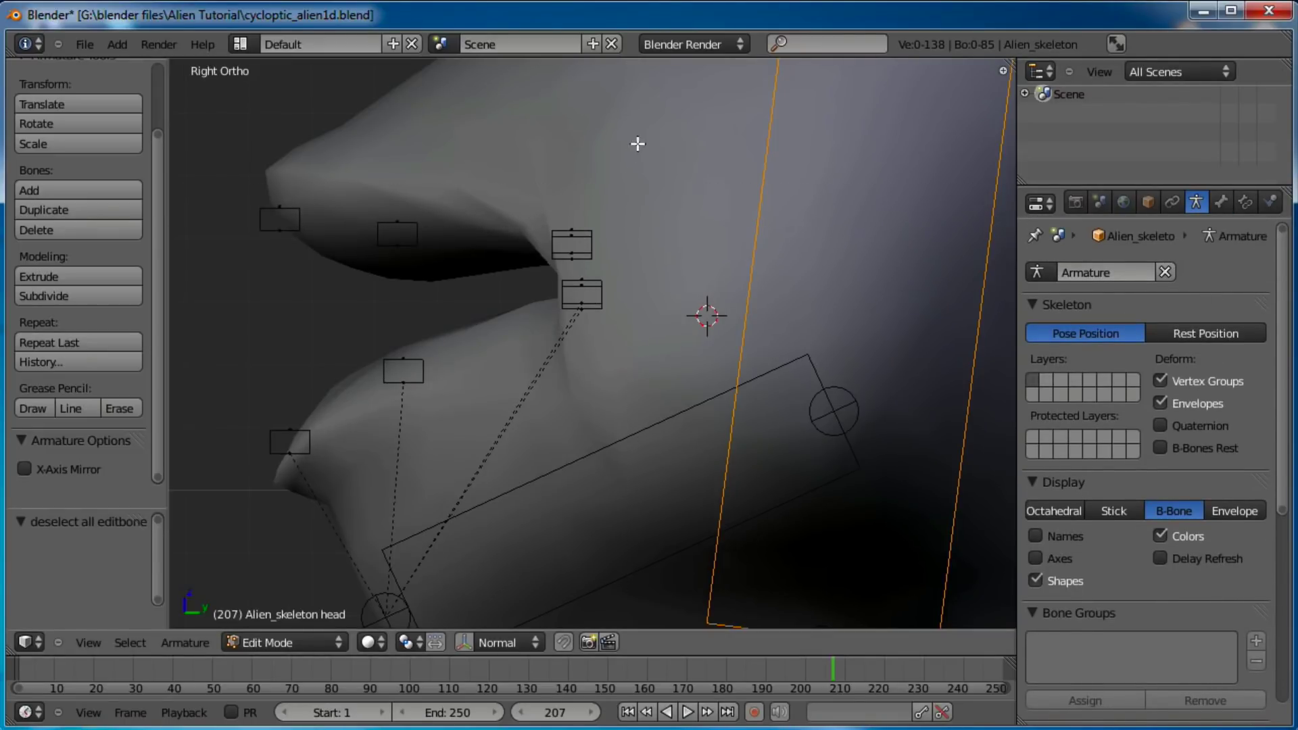
drag(638, 135, 274, 482)
scroll(577, 411, down, 2)
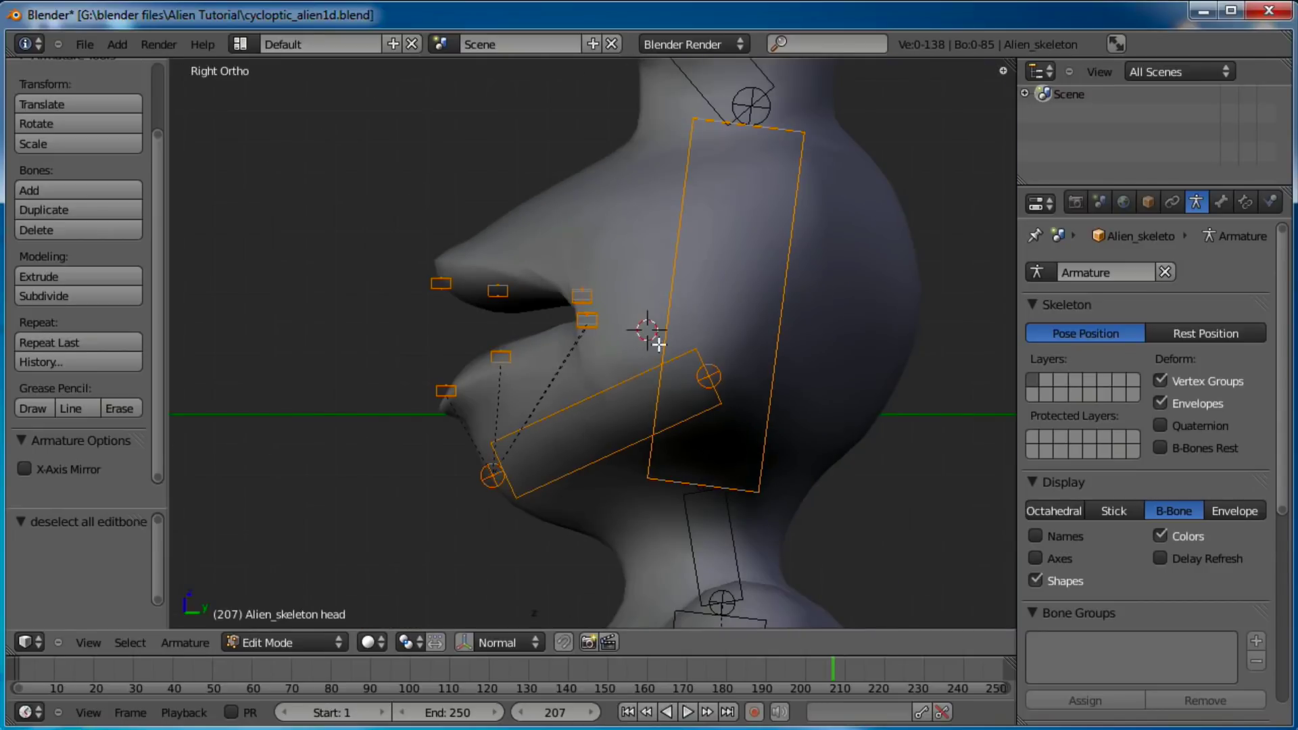
shift+right_click(780, 270)
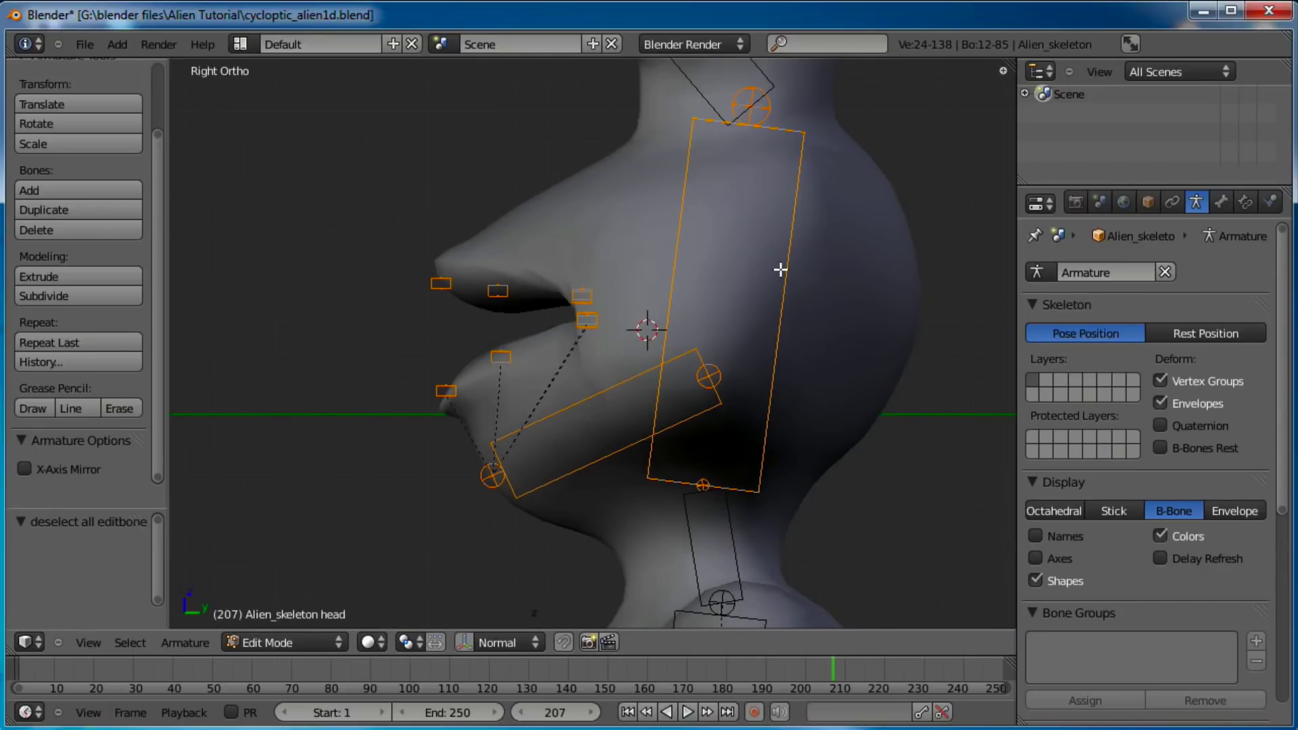
key(ctrl+p)
click(781, 269)
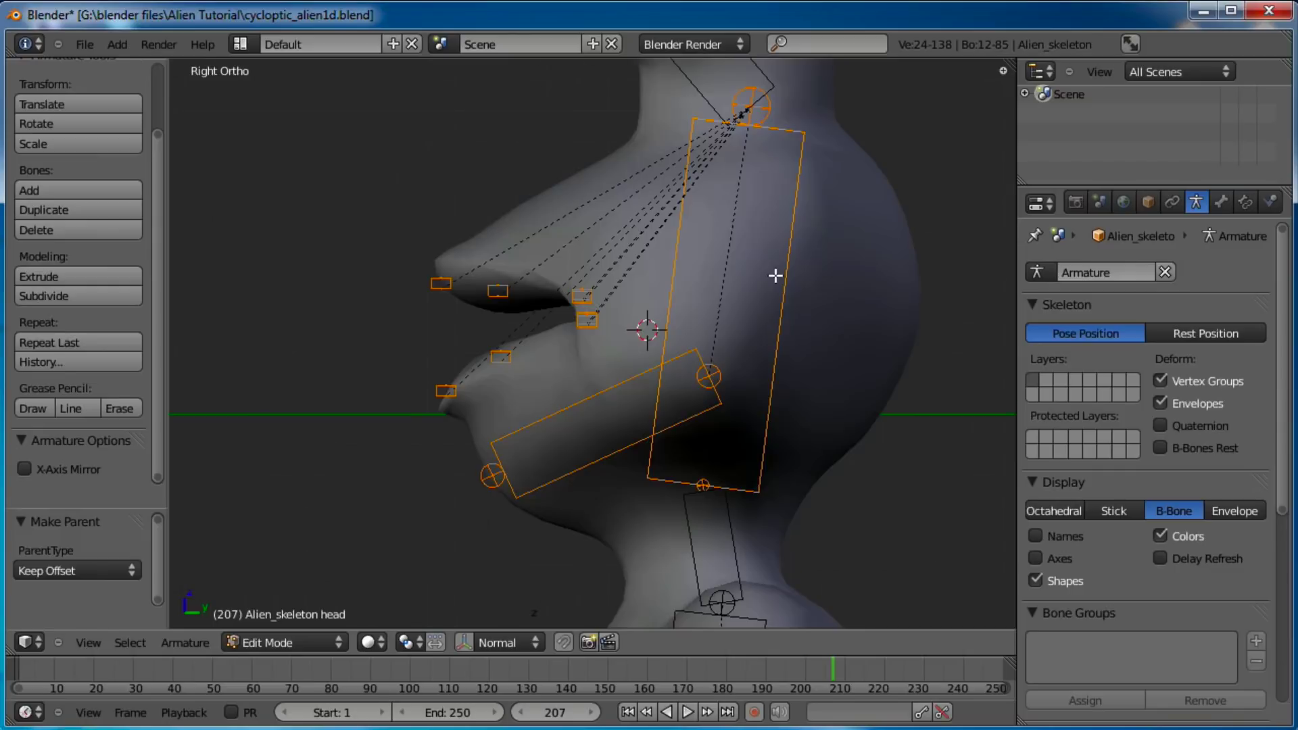
Test the new parenting in Pose Mode by rotating the head bone and the jaw bone.
scroll(778, 274, down, 1)
key(ctrl+Tab)
key(r)
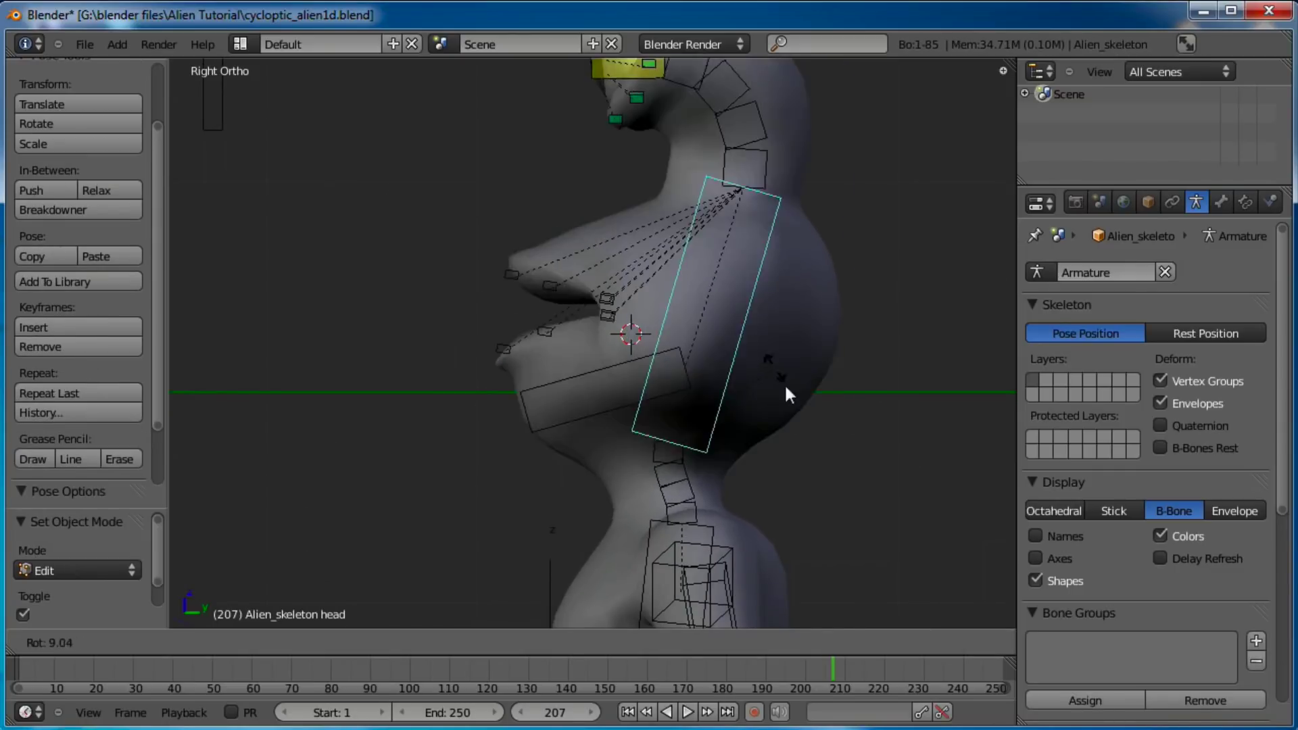
click(776, 350)
middle_drag(728, 354, 666, 362)
right_click(640, 378)
key(r)
click(625, 374)
Return to Edit Mode in side view and parent all the lower lip control bones to the jaw bone, keeping their offset.
key(KP_3)
key(Tab)
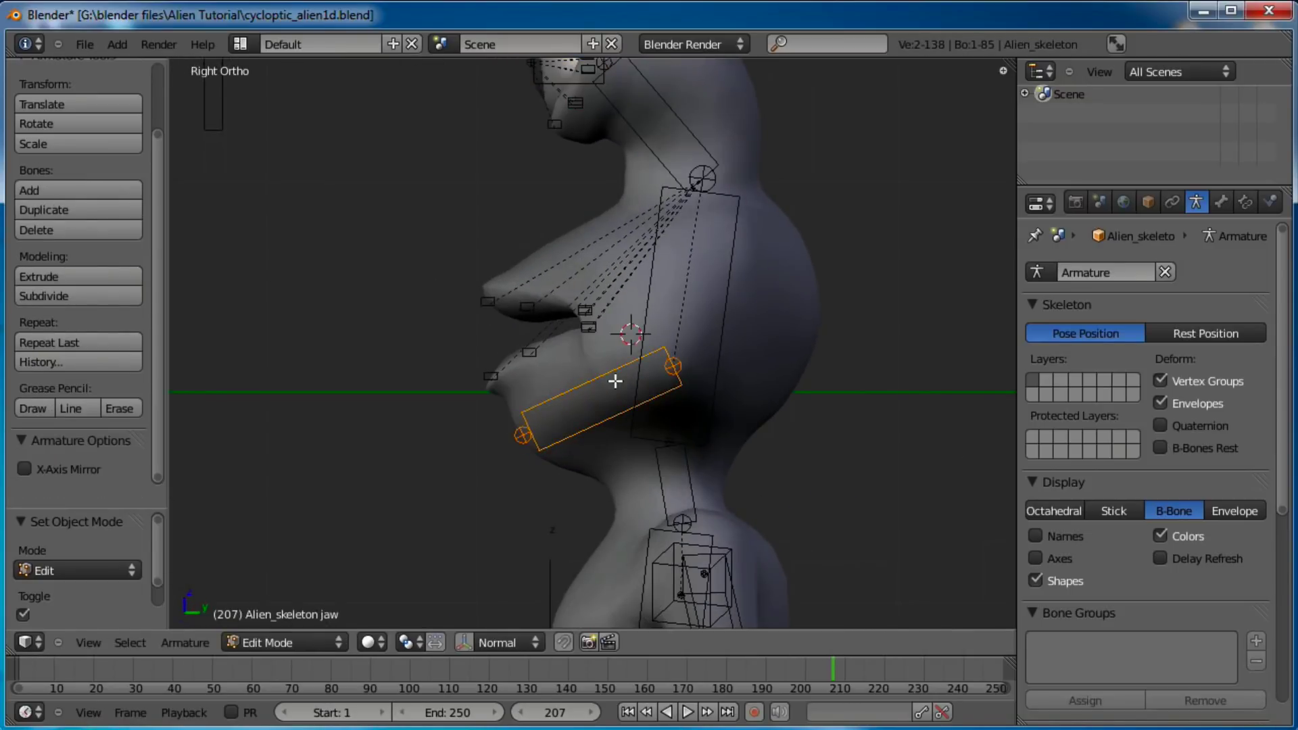
scroll(616, 382, up, 5)
key(a)
key(b)
drag(609, 284, 558, 326)
key(b)
drag(476, 341, 310, 451)
key(b)
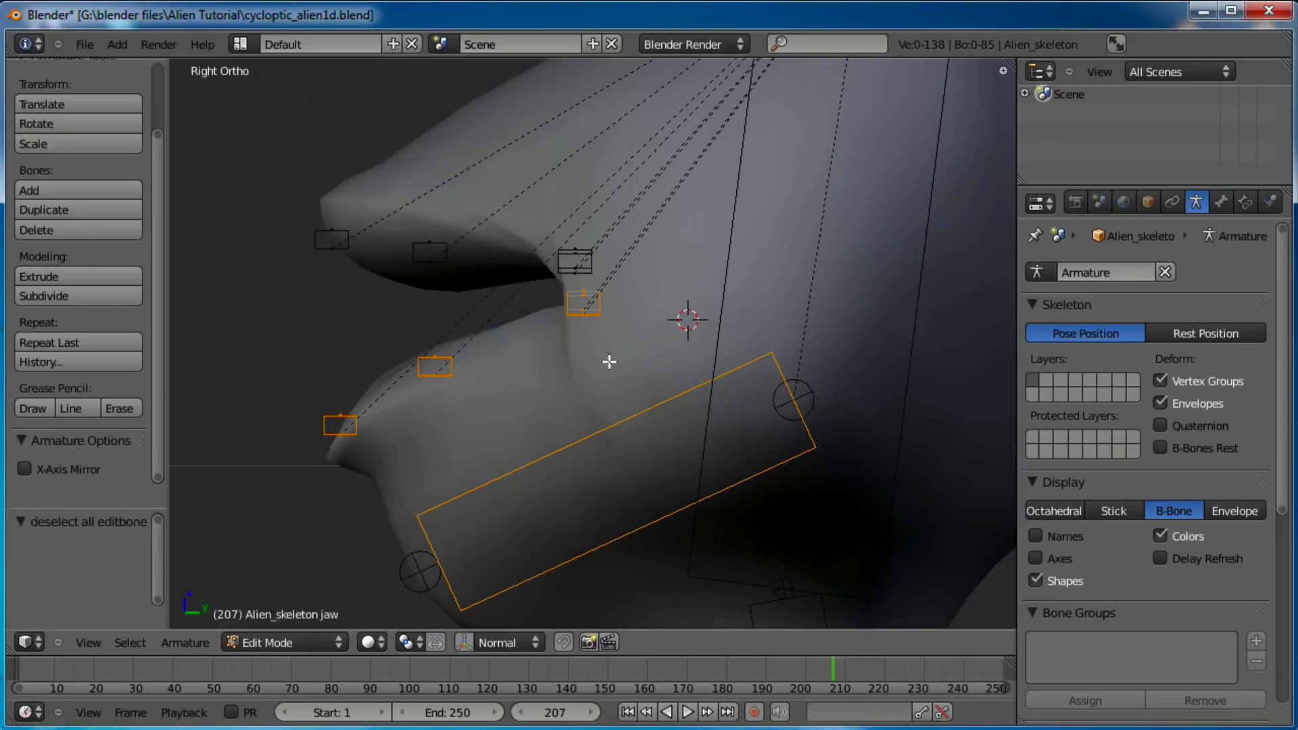
right_click(607, 418)
key(ctrl+p)
click(611, 419)
Select only the jaw bone and test-rotate it in Pose Mode to check how the lower lip controls follow.
scroll(581, 365, down, 2)
shift+middle_drag(580, 365, 583, 398)
key(a)
right_click(628, 431)
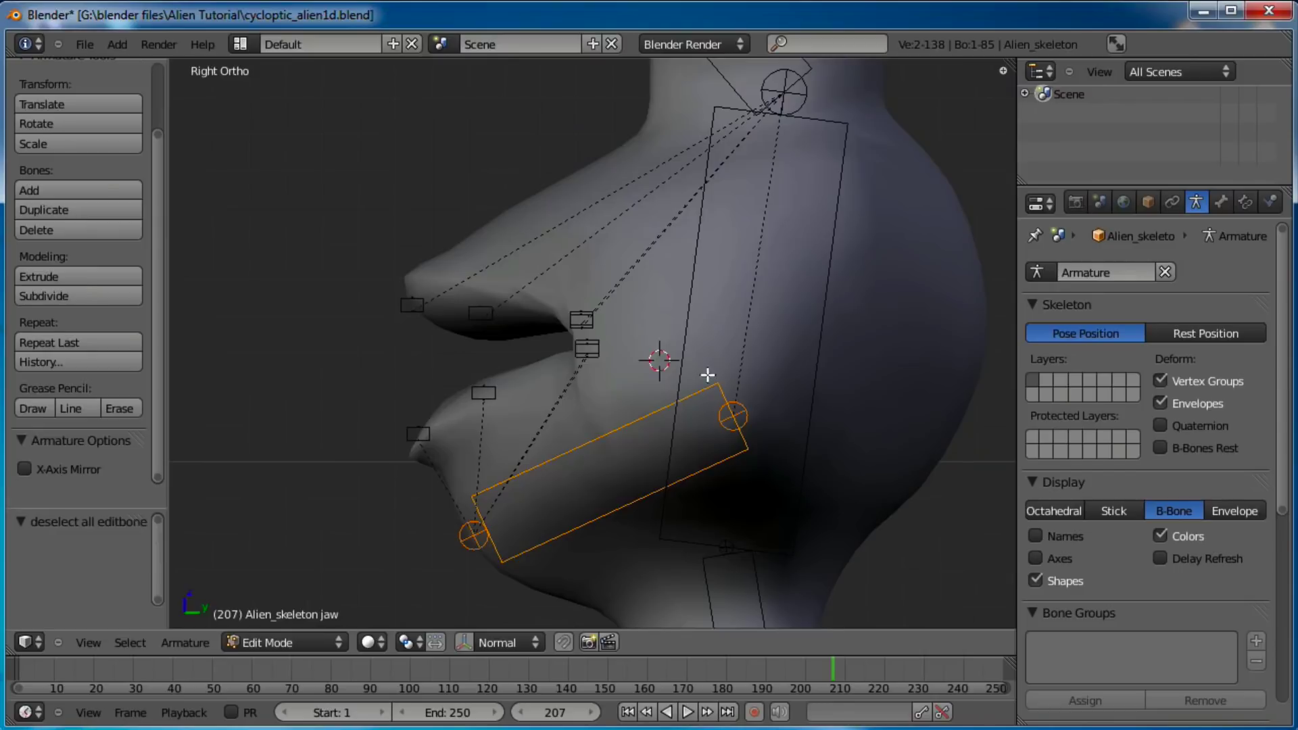
key(ctrl+Tab)
key(r)
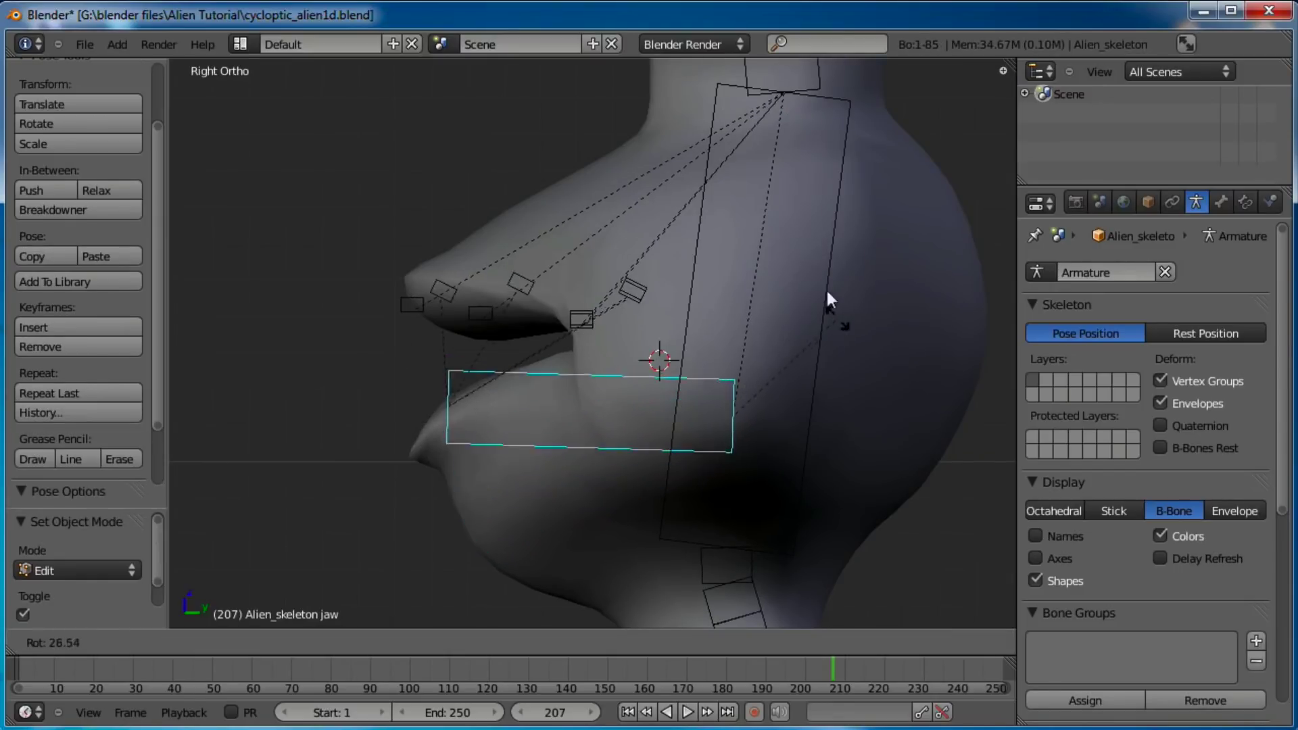
click(606, 344)
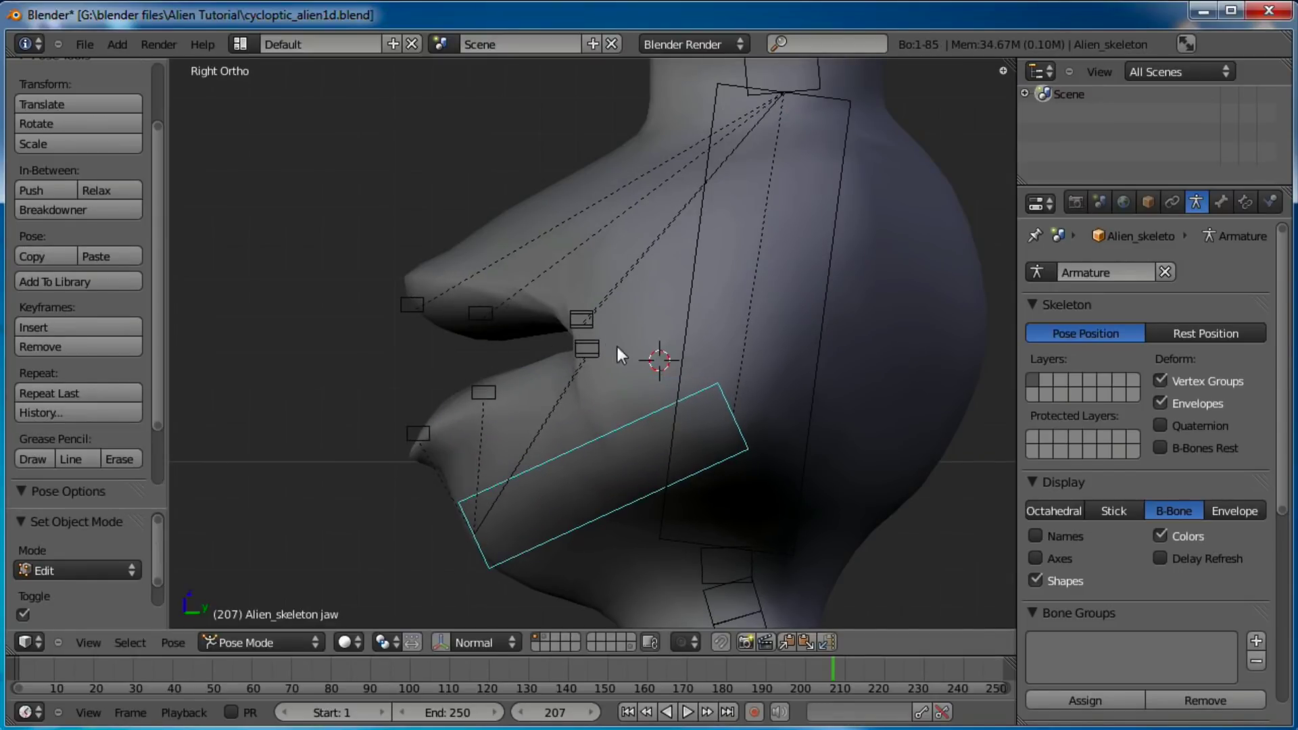
In Edit Mode, reparent the two lower lip corner control bones to the head bone, keeping their offset.
key(Tab)
key(a)
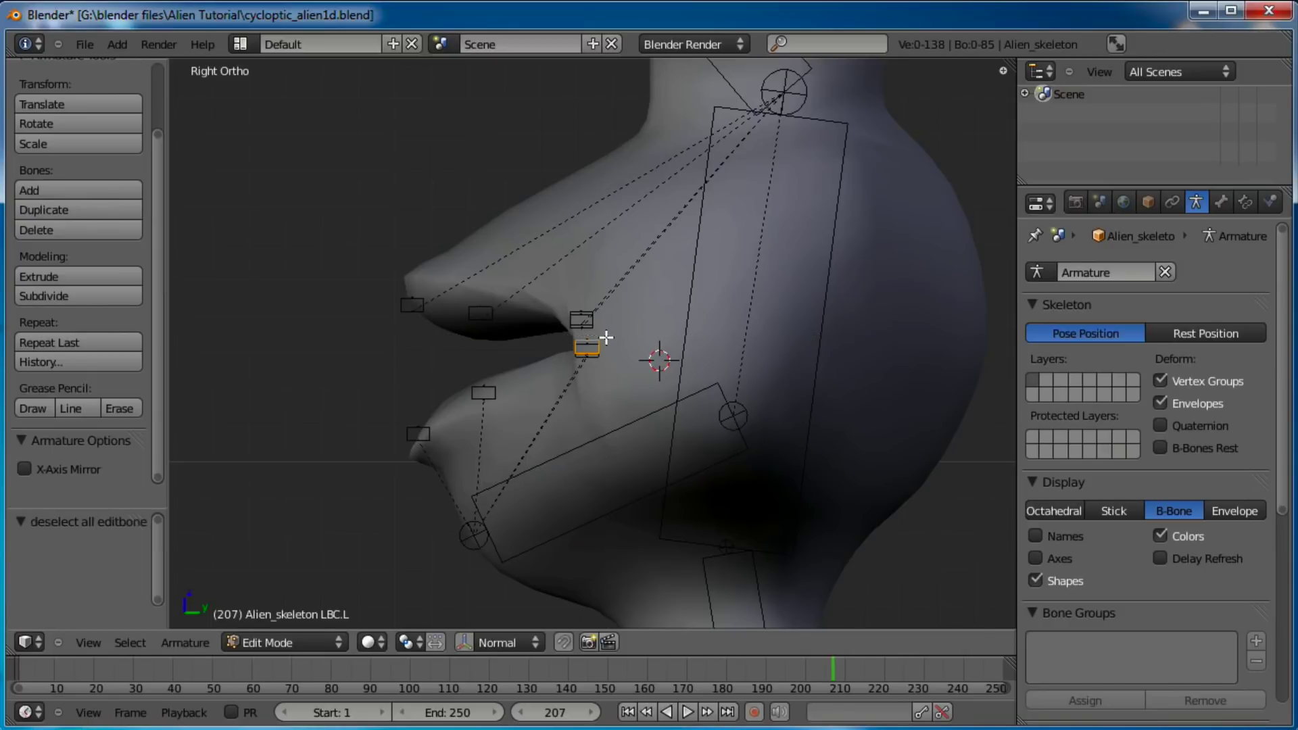
shift+middle_drag(662, 303, 695, 317)
right_click(735, 298)
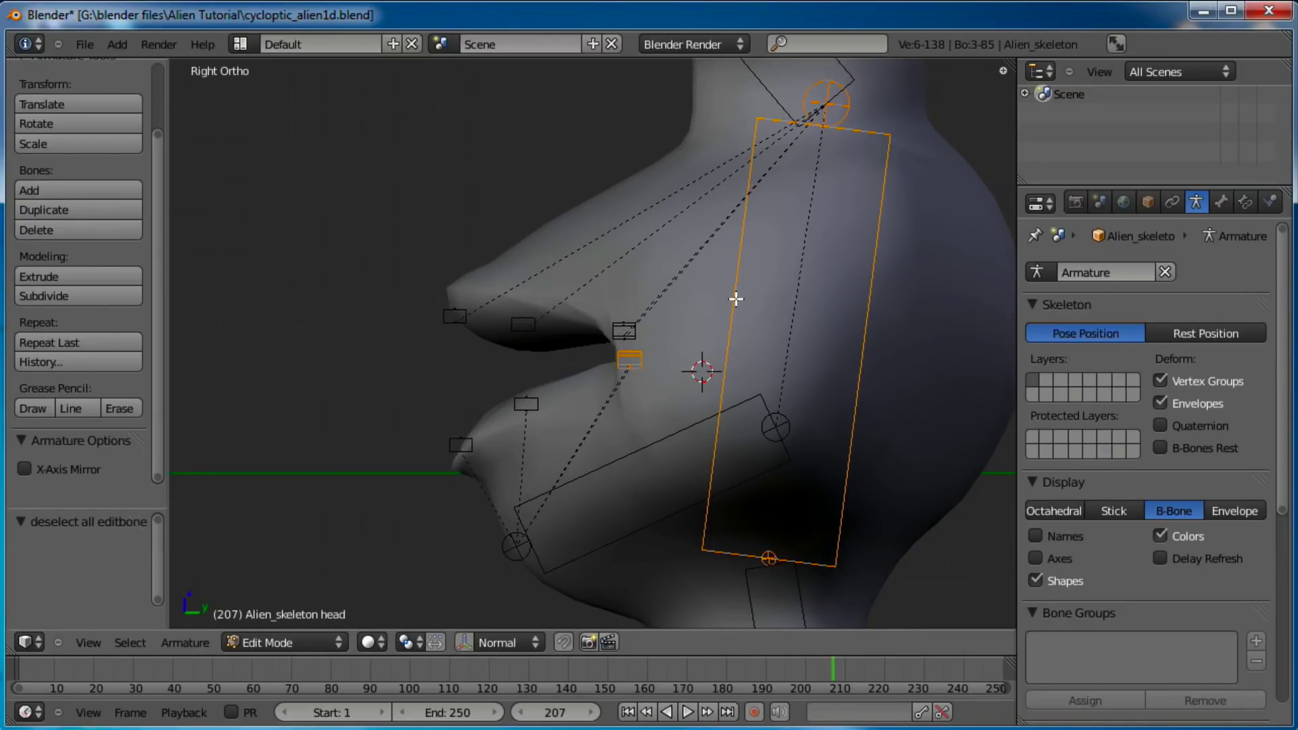
key(ctrl+p)
click(736, 298)
Switch to Pose Mode and test-rotate the jaw bone with the mouth corners attached to the head.
key(ctrl+Tab)
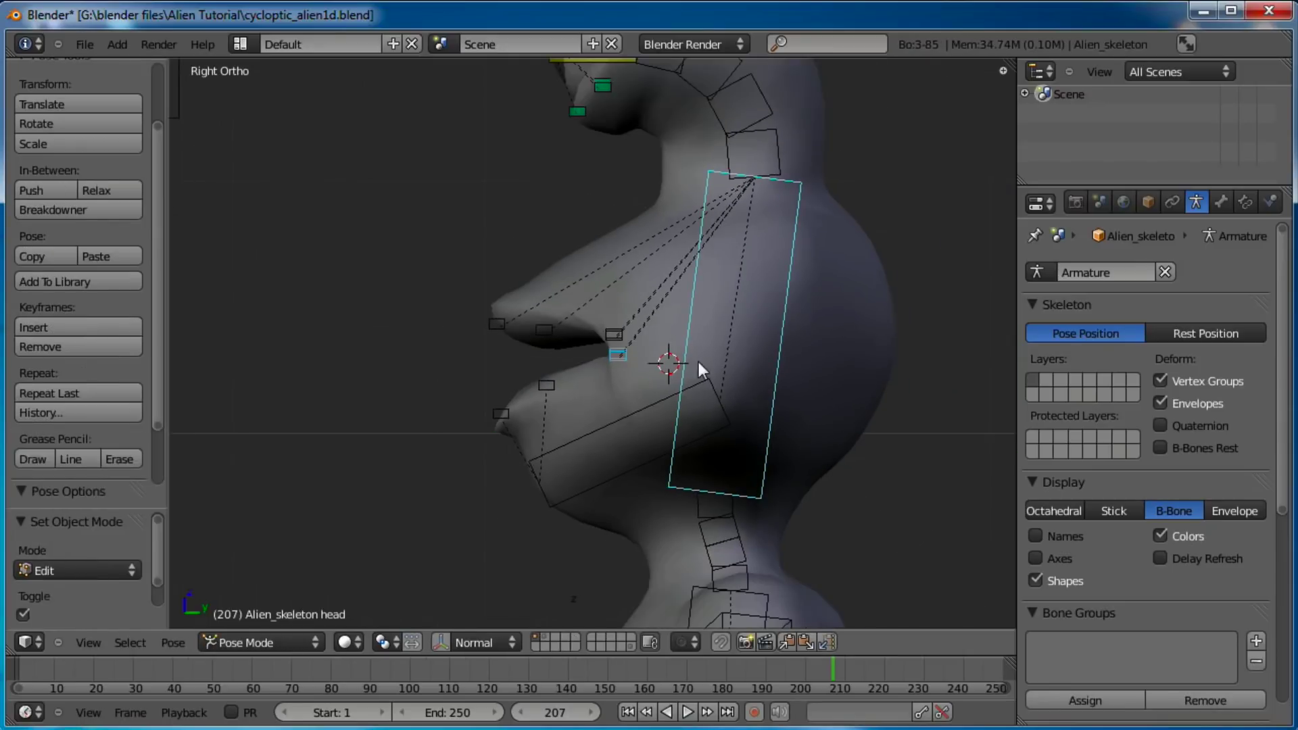
right_click(643, 399)
key(r)
right_click(721, 334)
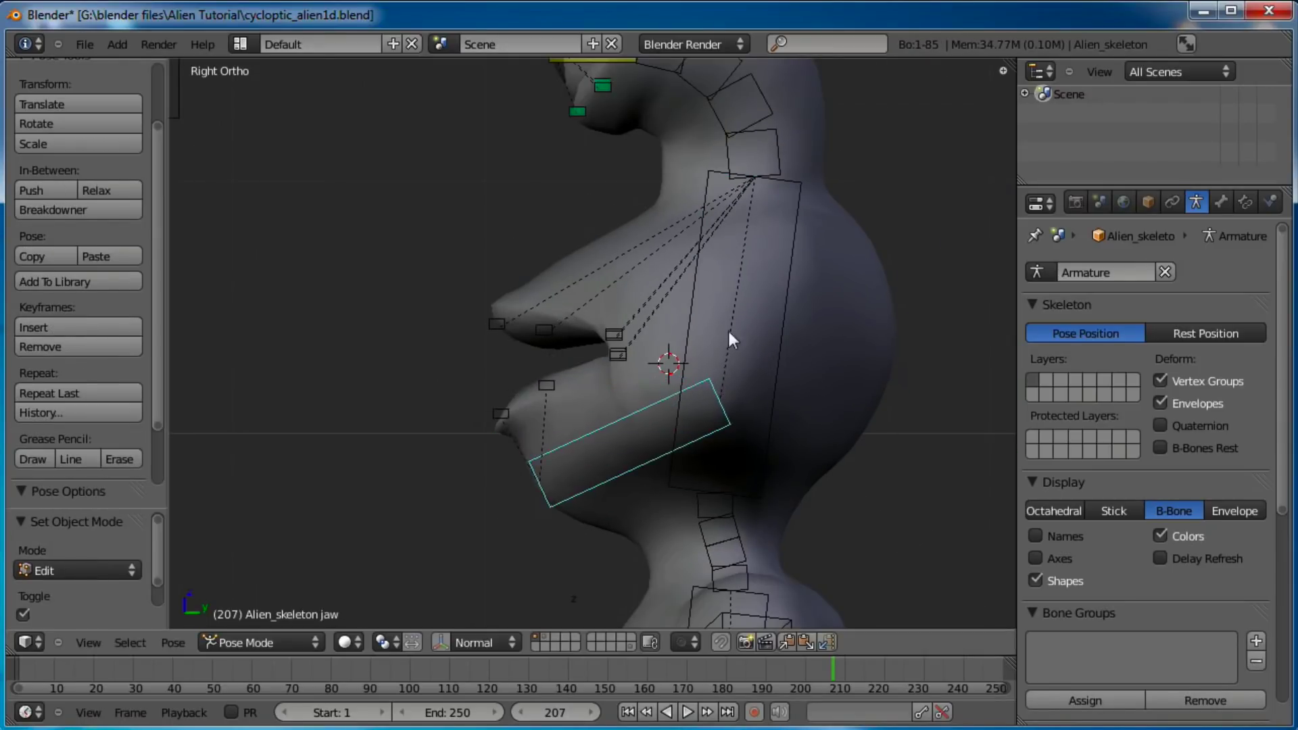
Save the file over the existing cycloptic_alien1d.blend.
middle_drag(721, 334, 679, 338)
key(ctrl+s)
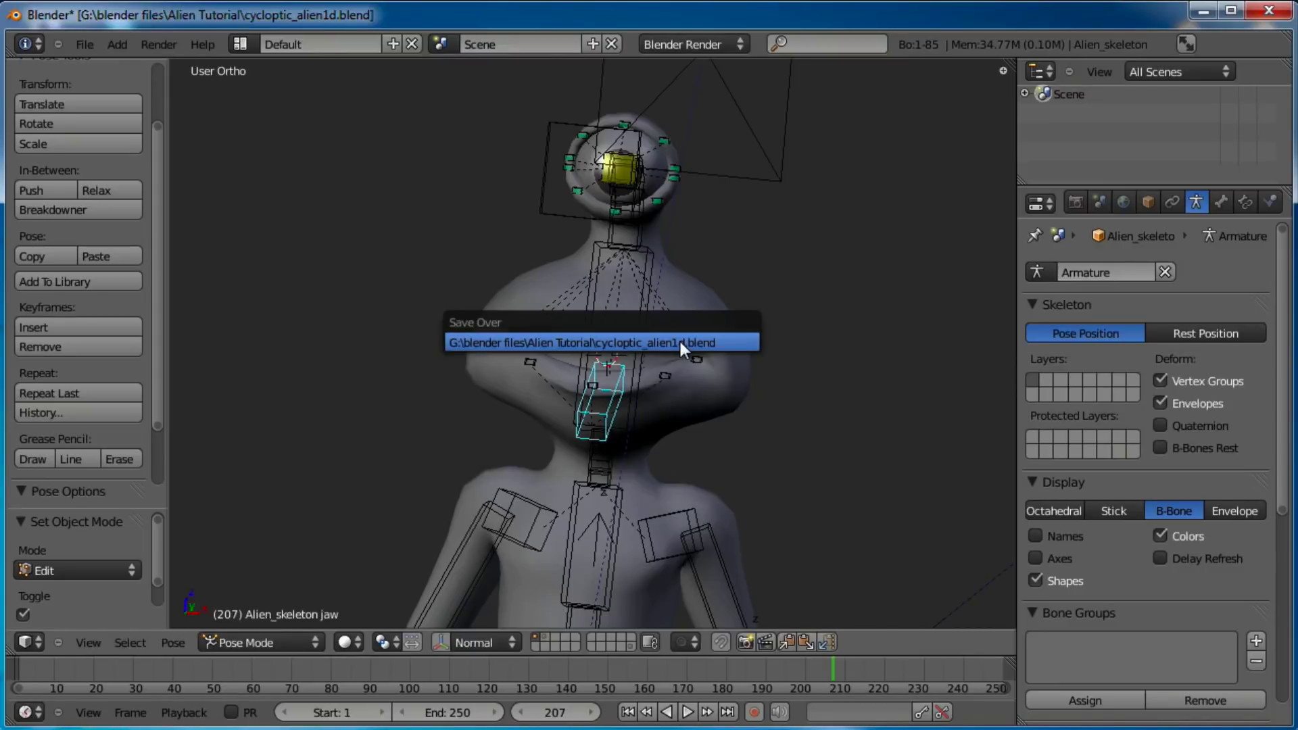
click(680, 342)
Select the Alien mesh in Object Mode and remove its Armature modifier.
middle_drag(630, 387, 690, 346)
shift+middle_drag(561, 449, 565, 270)
scroll(566, 271, down, 3)
shift+middle_drag(602, 314, 689, 359)
scroll(603, 386, up, 3)
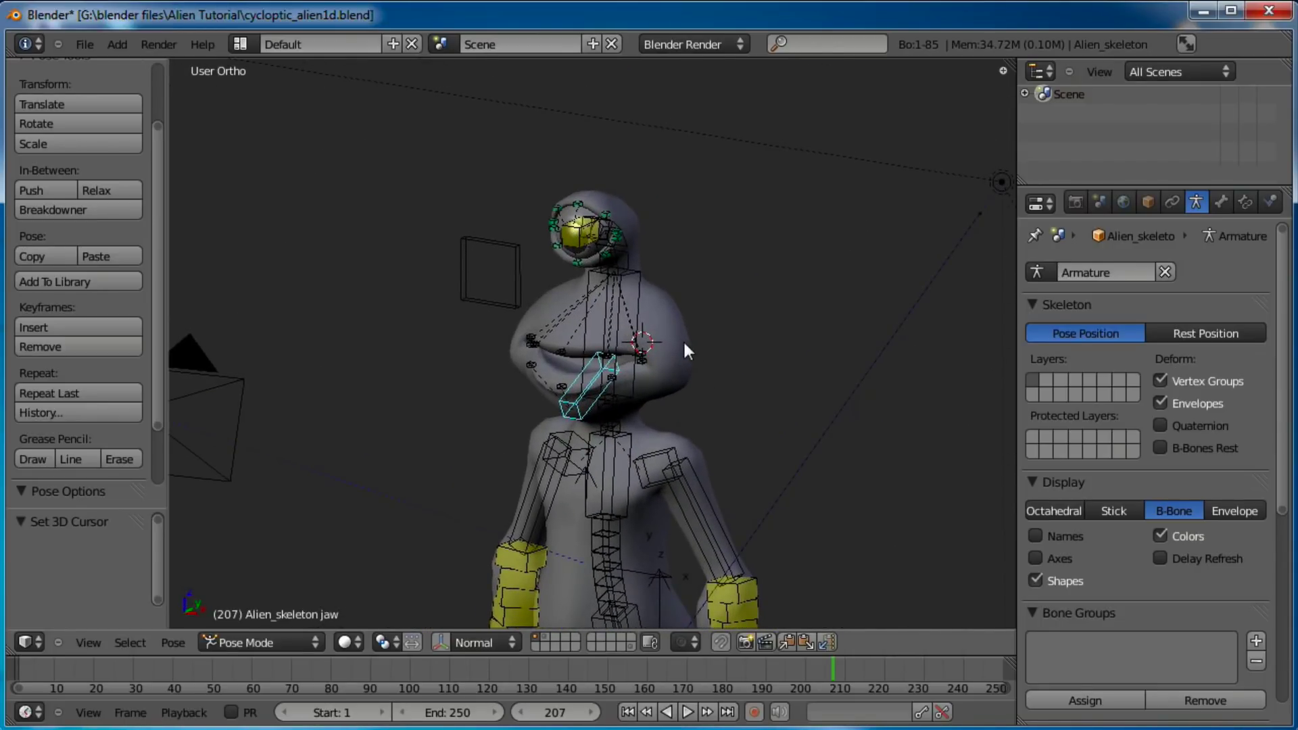
right_click(687, 341)
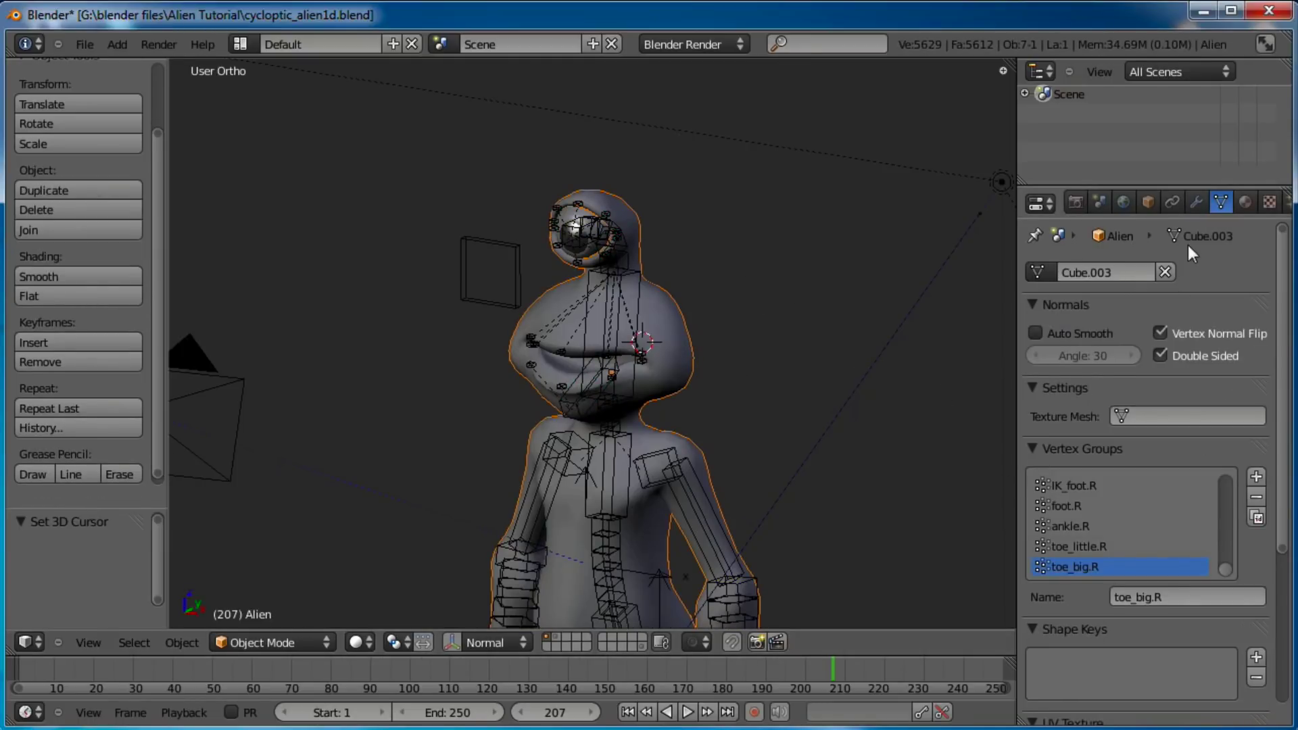
click(1196, 203)
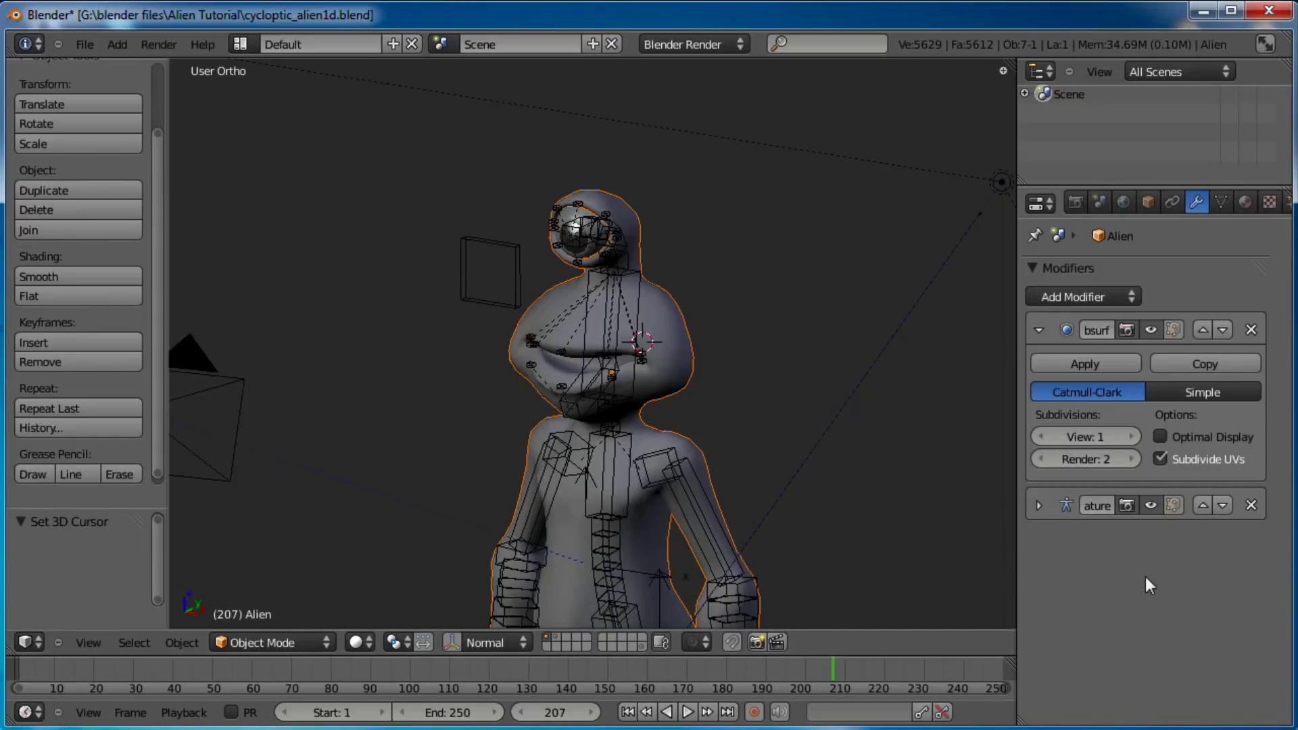
click(1251, 506)
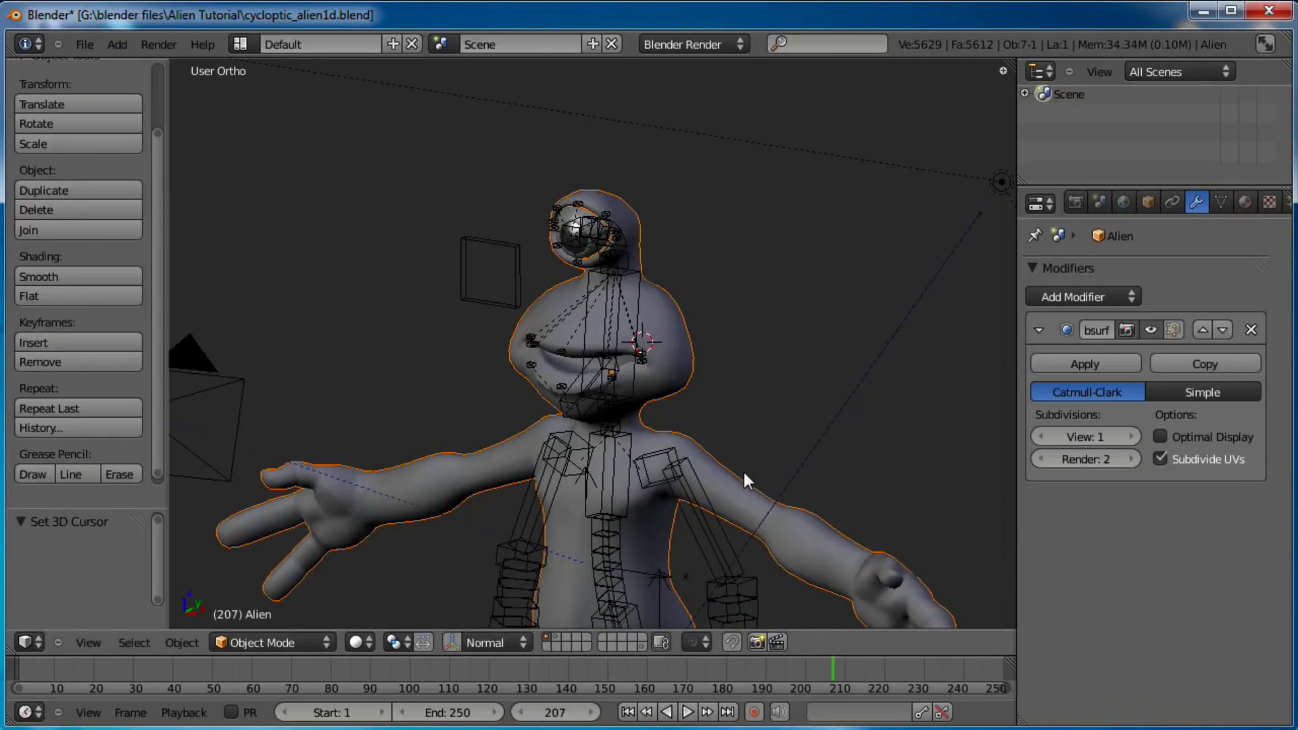
Parent the Alien mesh to the Alien_skeleton armature using Armature Deform With Automatic Weights.
shift+middle_drag(745, 484, 727, 433)
right_click(704, 475)
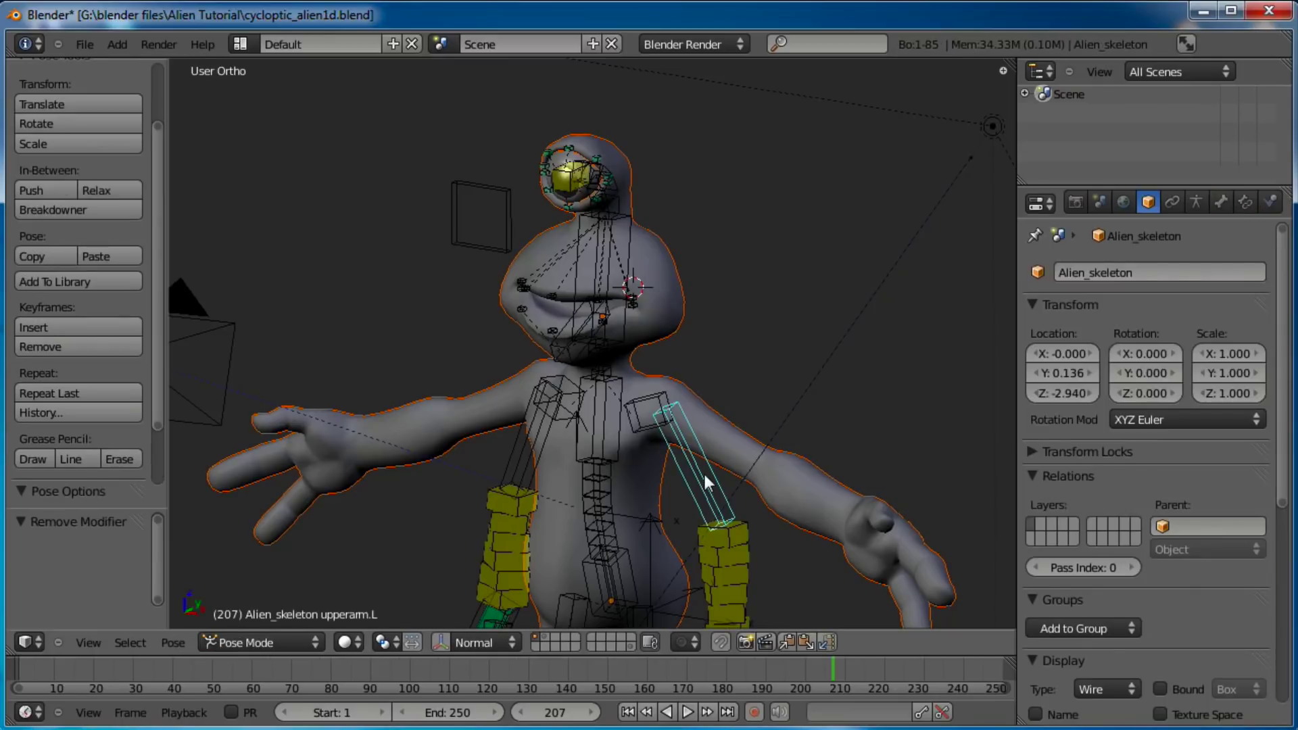
key(ctrl+p)
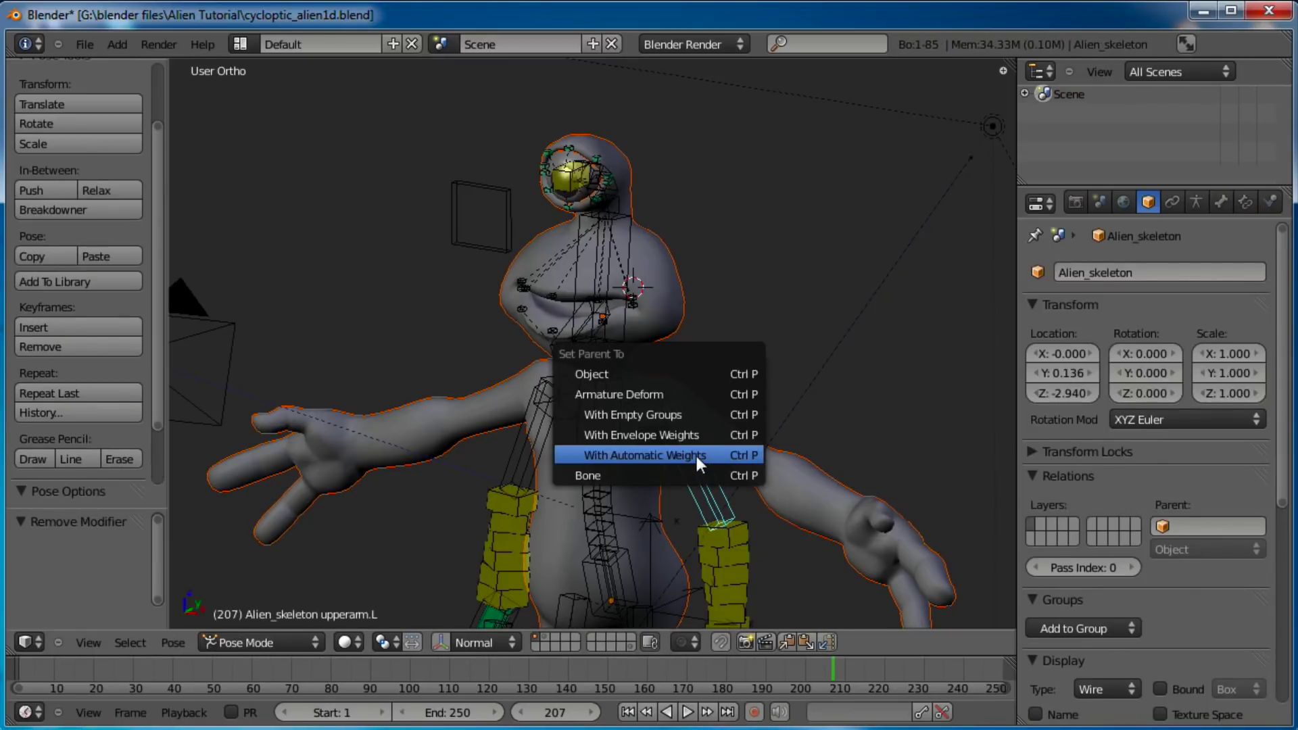
click(695, 454)
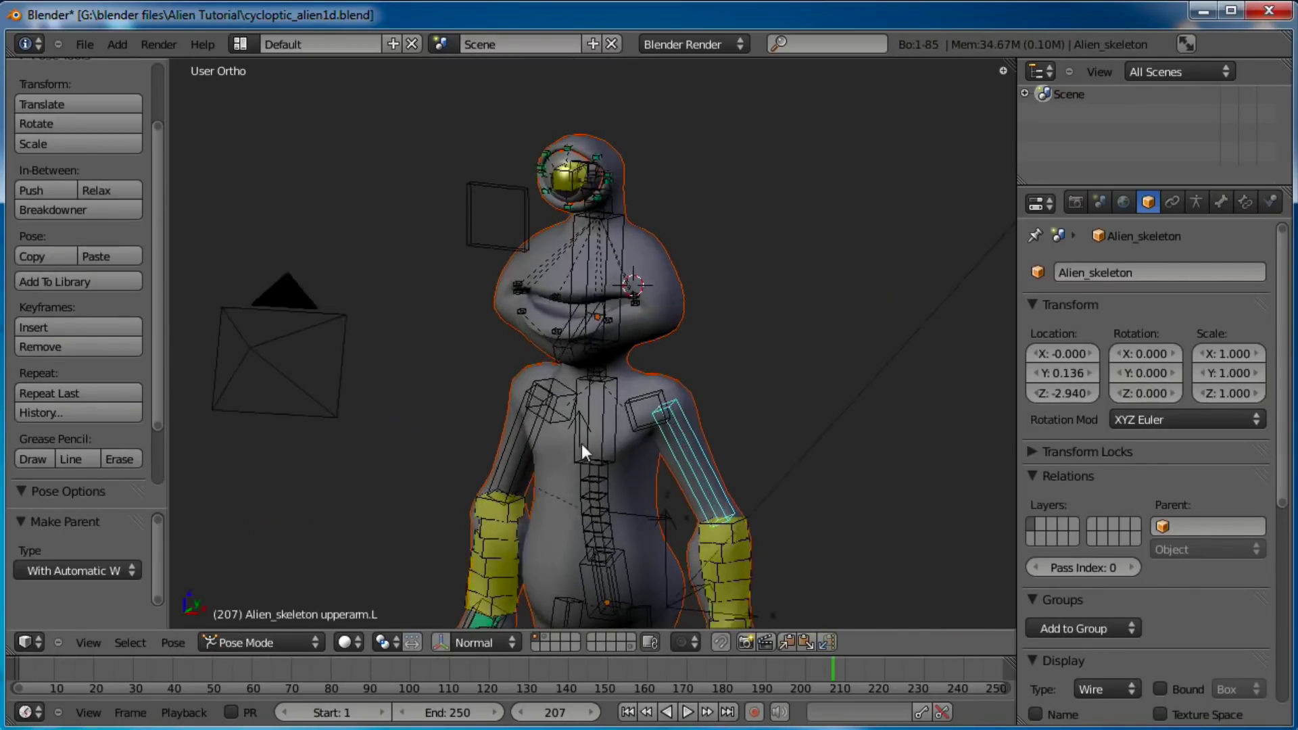
Test-move the right hand's IK control bone to check how the arm mesh follows.
middle_drag(619, 439, 683, 464)
right_click(425, 463)
key(g)
key(Escape)
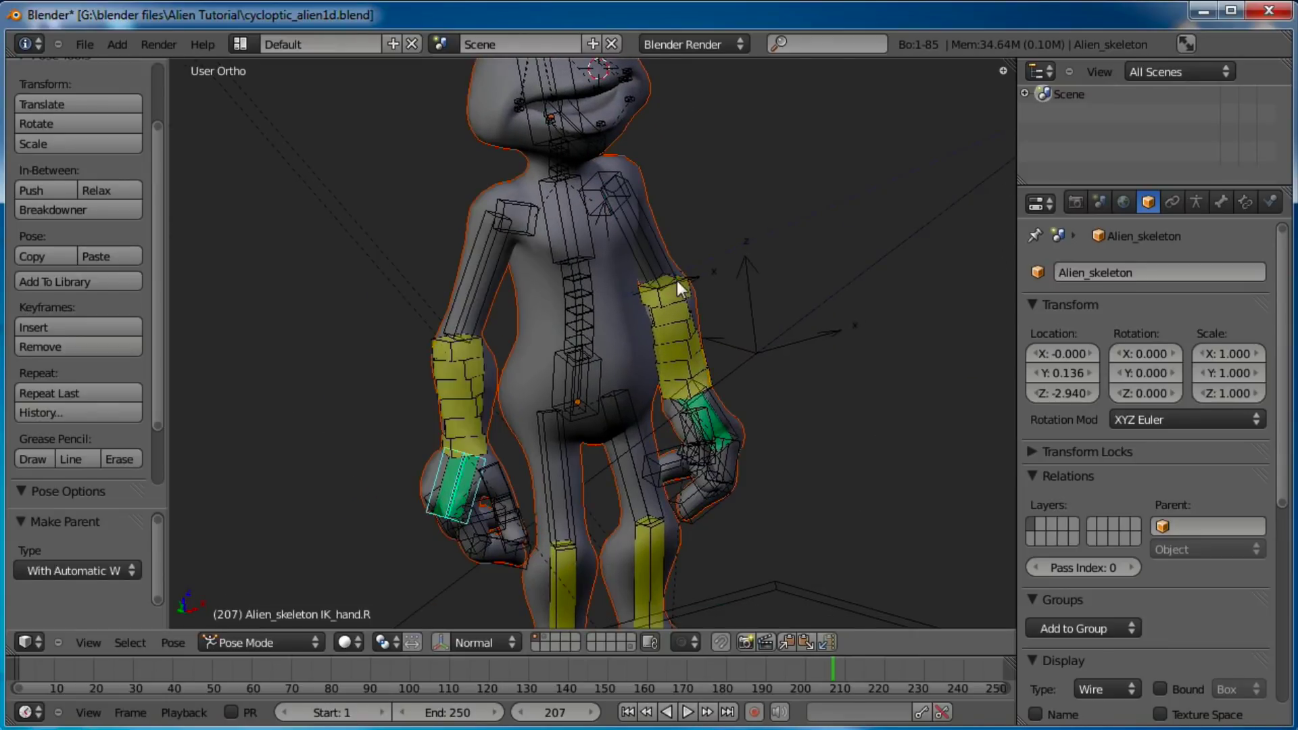
Test-rotate the jaw bone with a free trackball rotation to check the mouth deformation.
shift+middle_drag(676, 281, 676, 495)
scroll(675, 517, up, 4)
shift+middle_drag(588, 330, 612, 412)
right_click(611, 409)
key(r)
key(r)
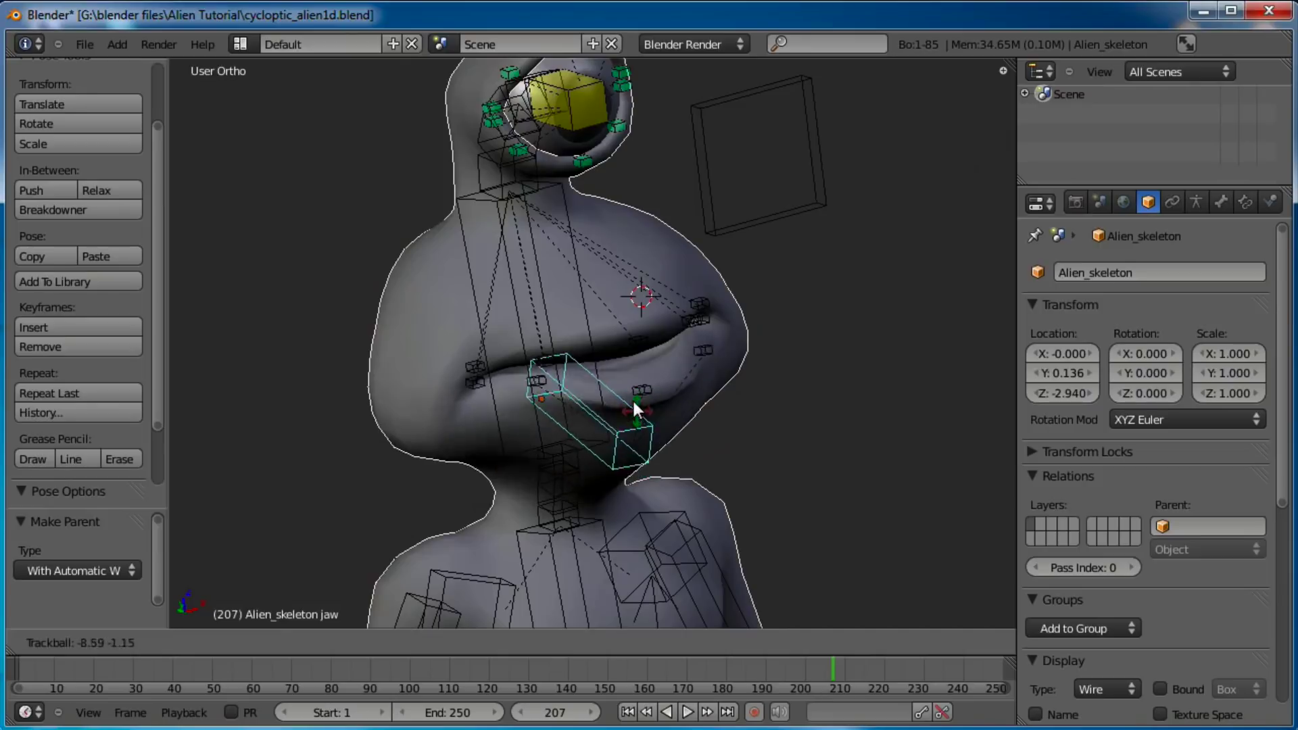
click(639, 405)
Test the lips by raising the middle and right lower lip control bones and lowering the adjacent right upper lip bone.
middle_drag(761, 390, 643, 410)
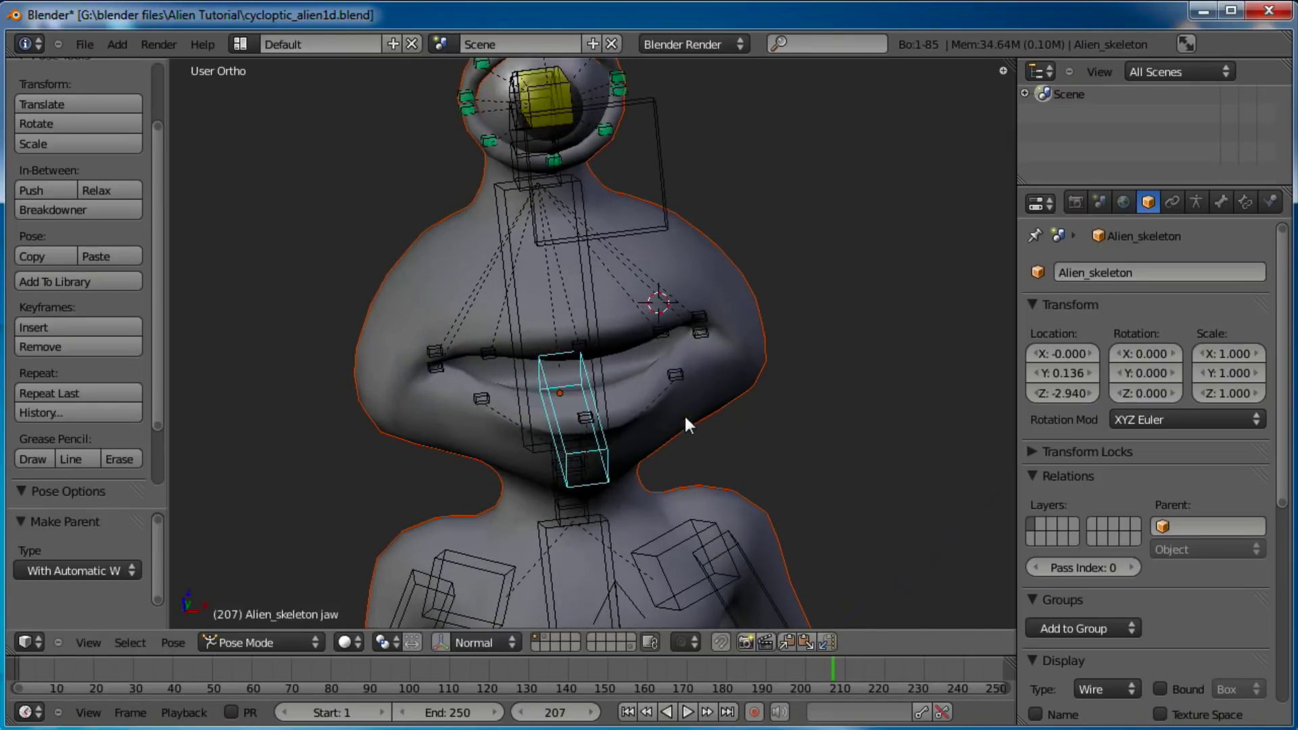
right_click(671, 379)
key(g)
right_click(609, 408)
right_click(585, 417)
key(g)
click(582, 385)
right_click(481, 403)
key(g)
click(484, 350)
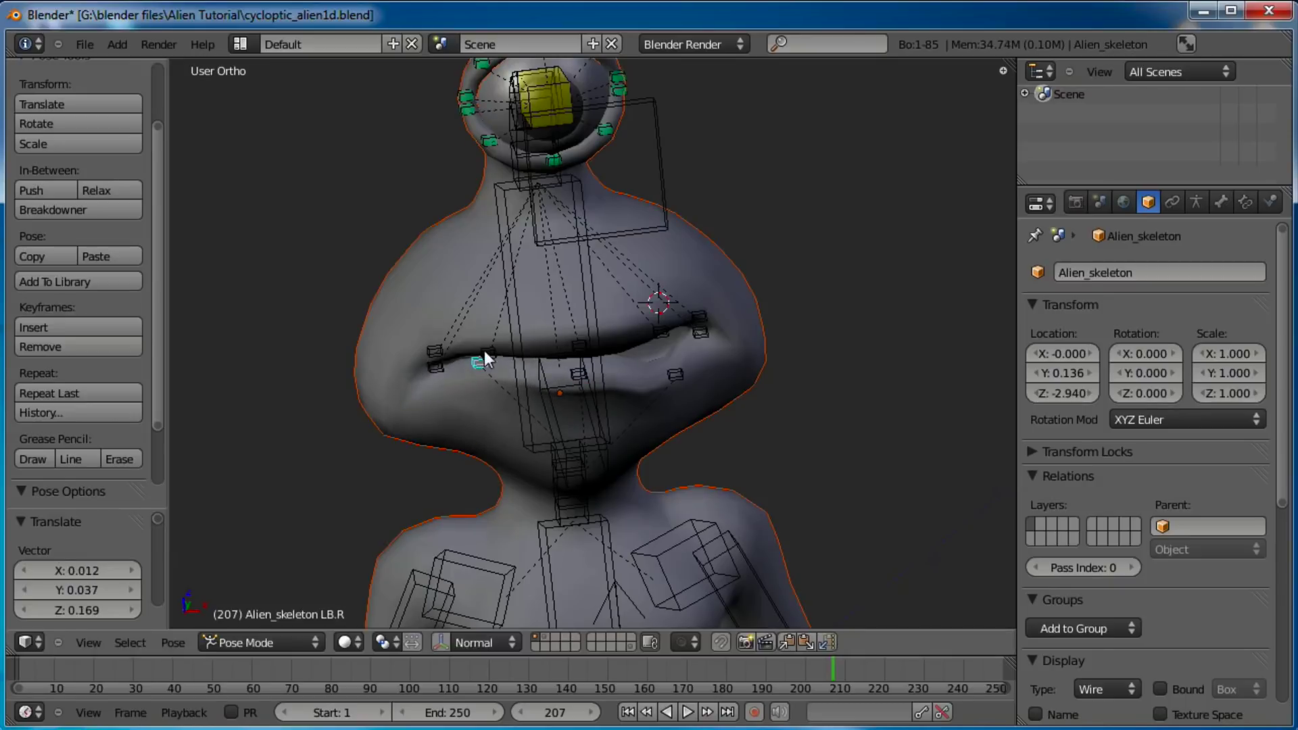
right_click(485, 350)
key(g)
click(490, 369)
Test-move the middle lower eyelid bone EB, first in perspective and again from the right side view.
shift+middle_drag(611, 206, 620, 326)
right_click(563, 278)
middle_drag(562, 279, 480, 299)
right_click(477, 298)
key(g)
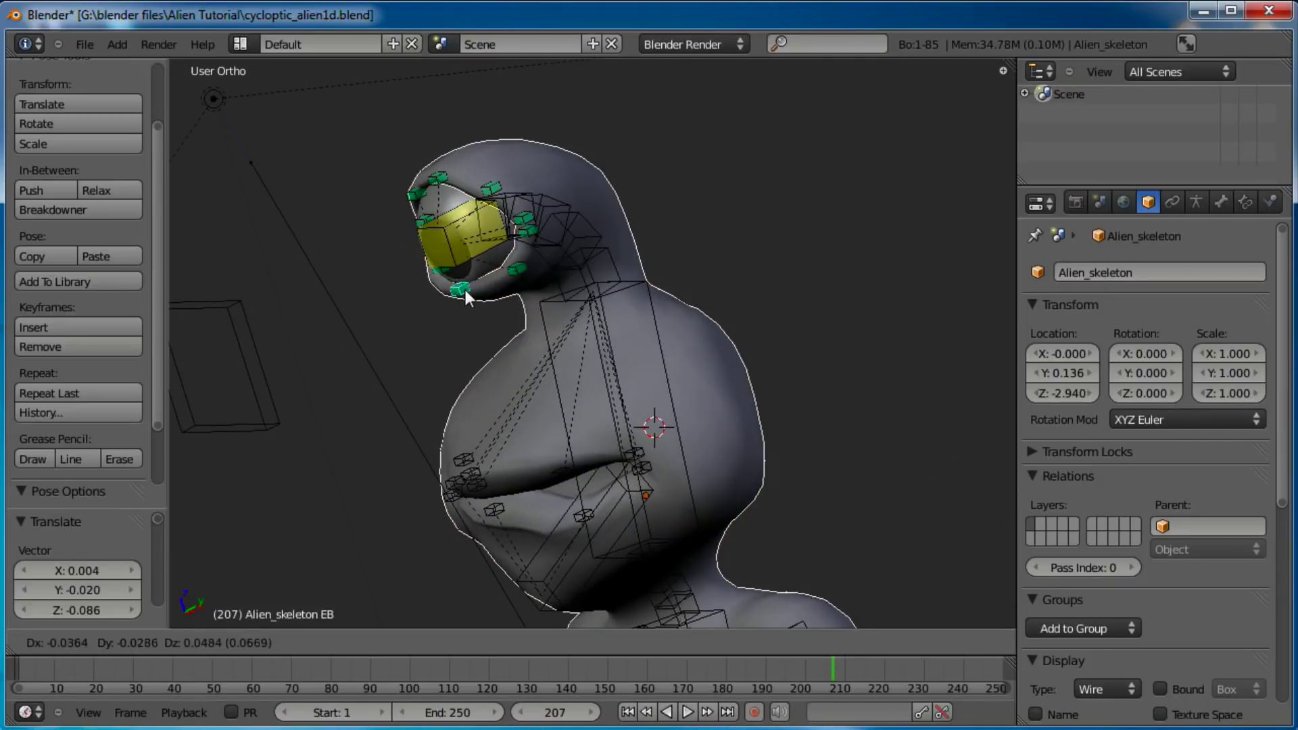
click(461, 289)
key(KP_3)
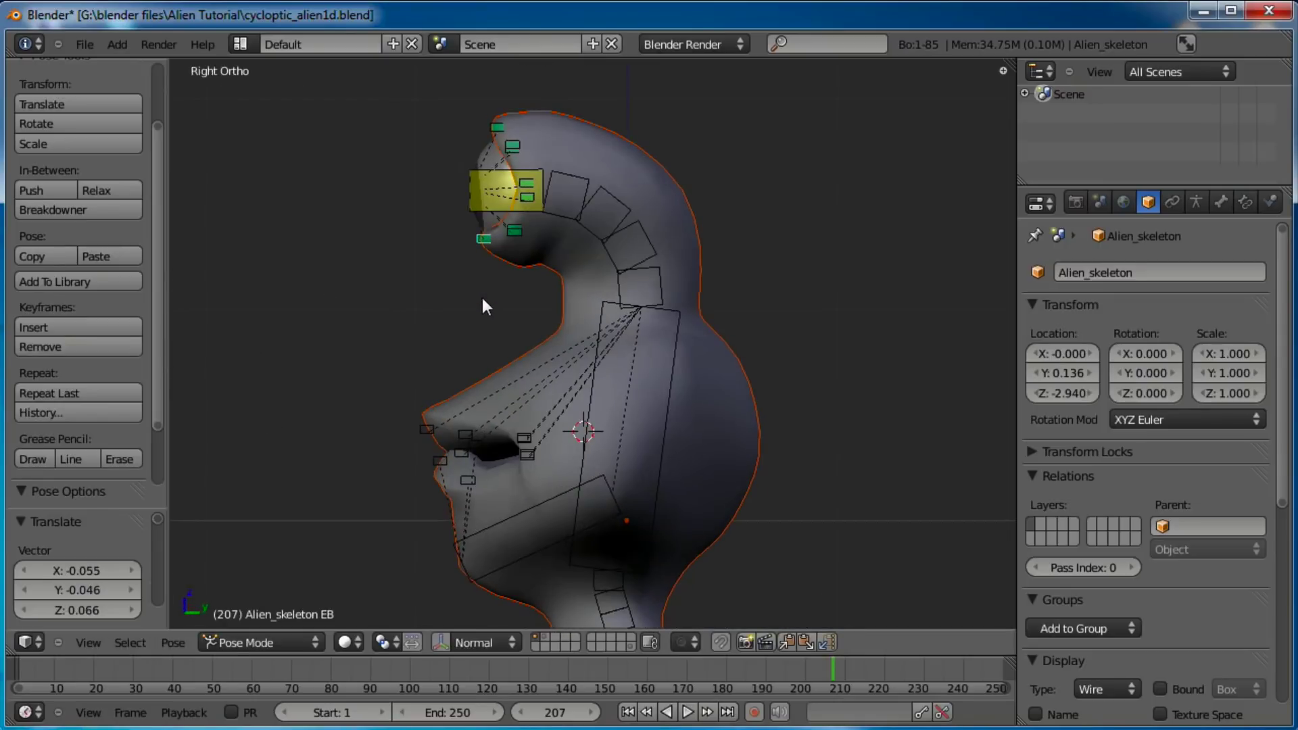
key(g)
click(504, 214)
right_click(505, 213)
Test-move a side bone of the lower eyelid and pull the top eyelid bone ET forward and down.
right_click(515, 229)
key(g)
click(584, 234)
right_click(514, 150)
key(g)
click(493, 157)
From the right side view, pull the top eyelid bone ET back up and raise the neighbouring bone ET.L.
middle_drag(488, 200, 771, 467)
scroll(652, 318, up, 4)
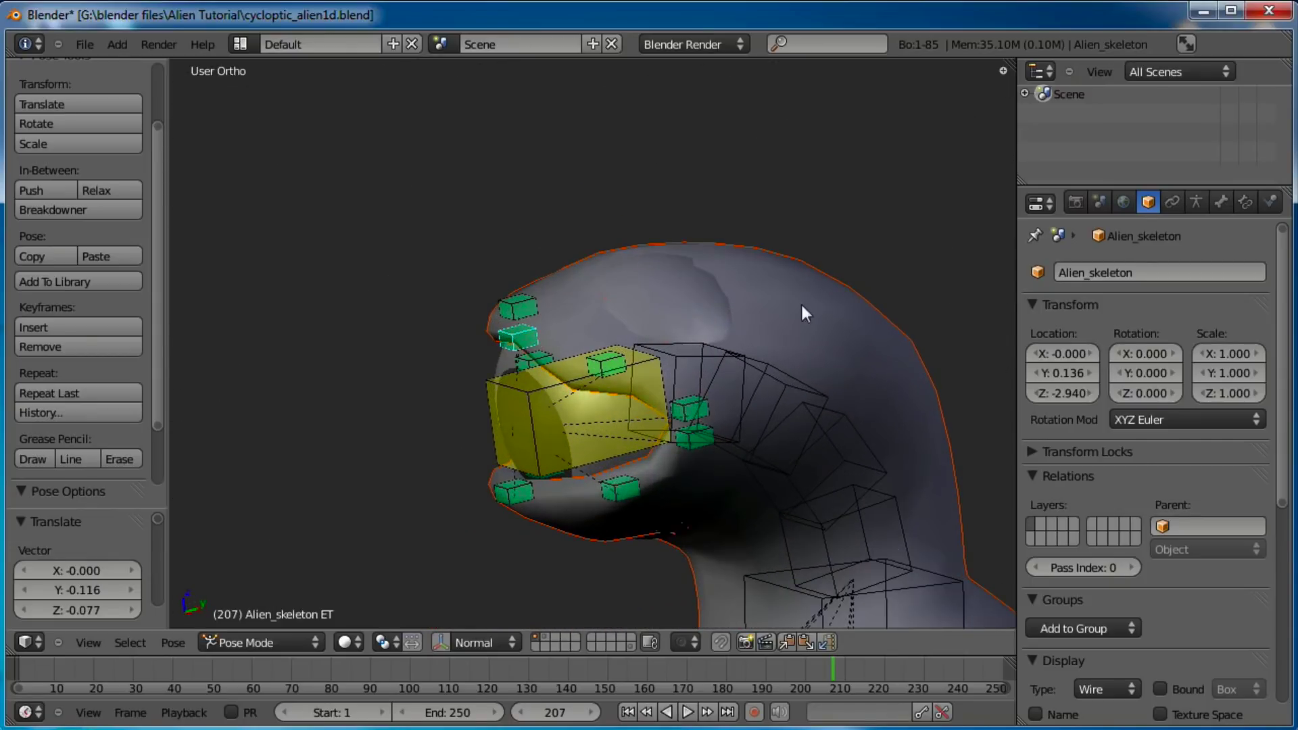
middle_drag(906, 368, 877, 409)
key(KP_3)
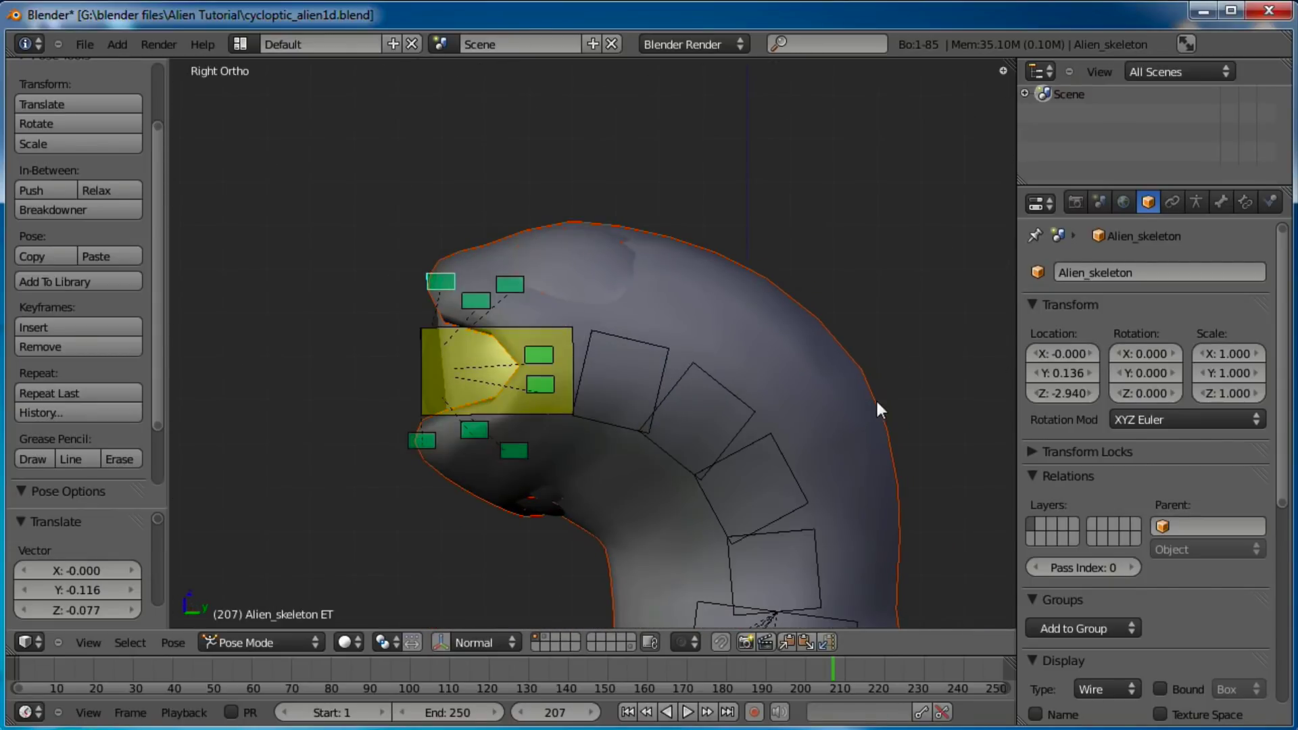
key(g)
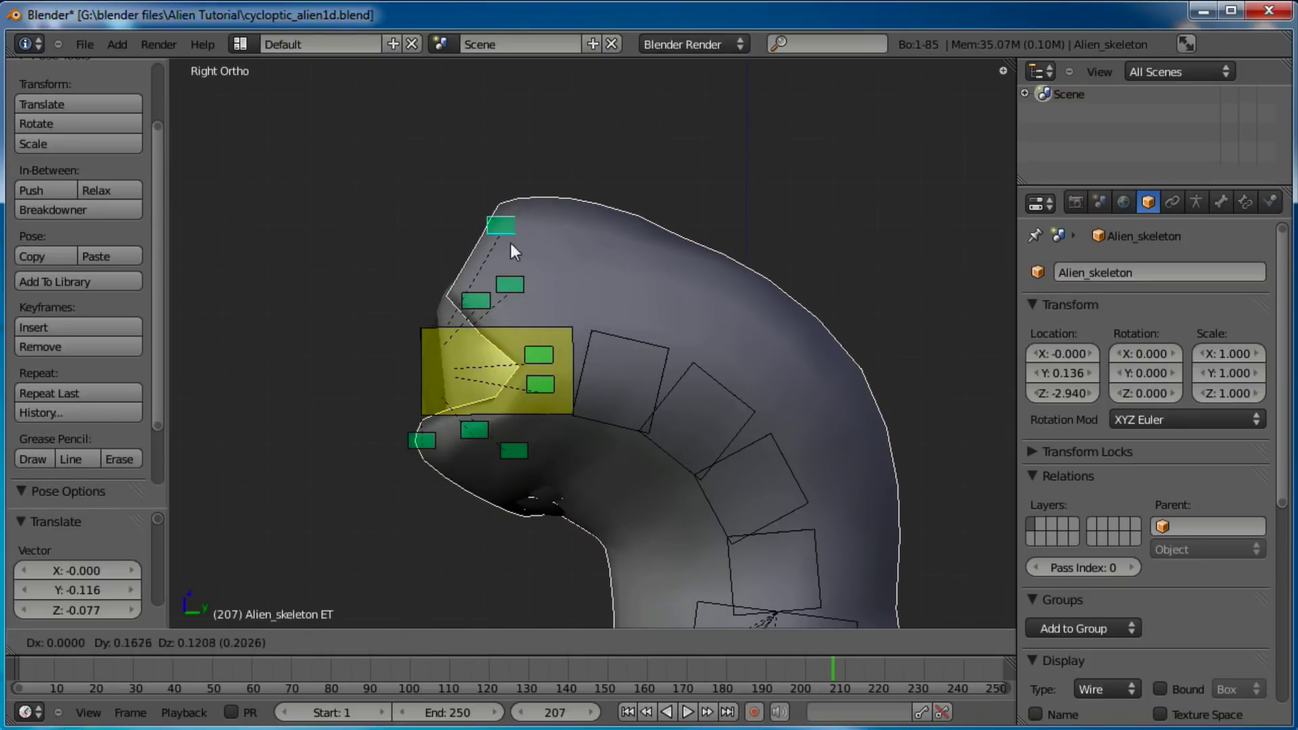
click(484, 266)
right_click(477, 301)
key(g)
click(497, 266)
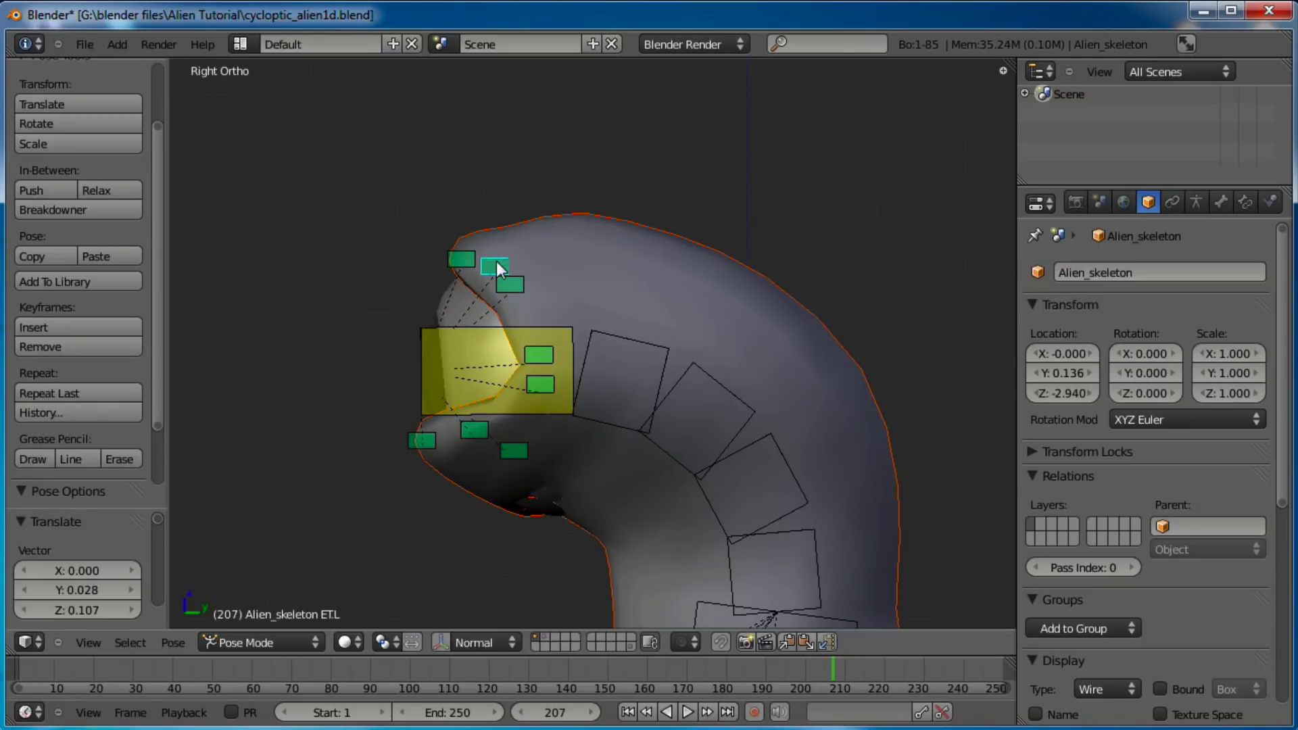
Adjust the side bones of the upper eyelid from the front to shape the lid's curve around the eye.
middle_drag(585, 353, 734, 354)
key(g)
click(589, 310)
right_click(838, 272)
key(g)
click(848, 291)
Reposition the middle lower eyelid bone EB beneath the eyeball.
scroll(744, 379, down, 1)
shift+middle_drag(700, 426, 688, 375)
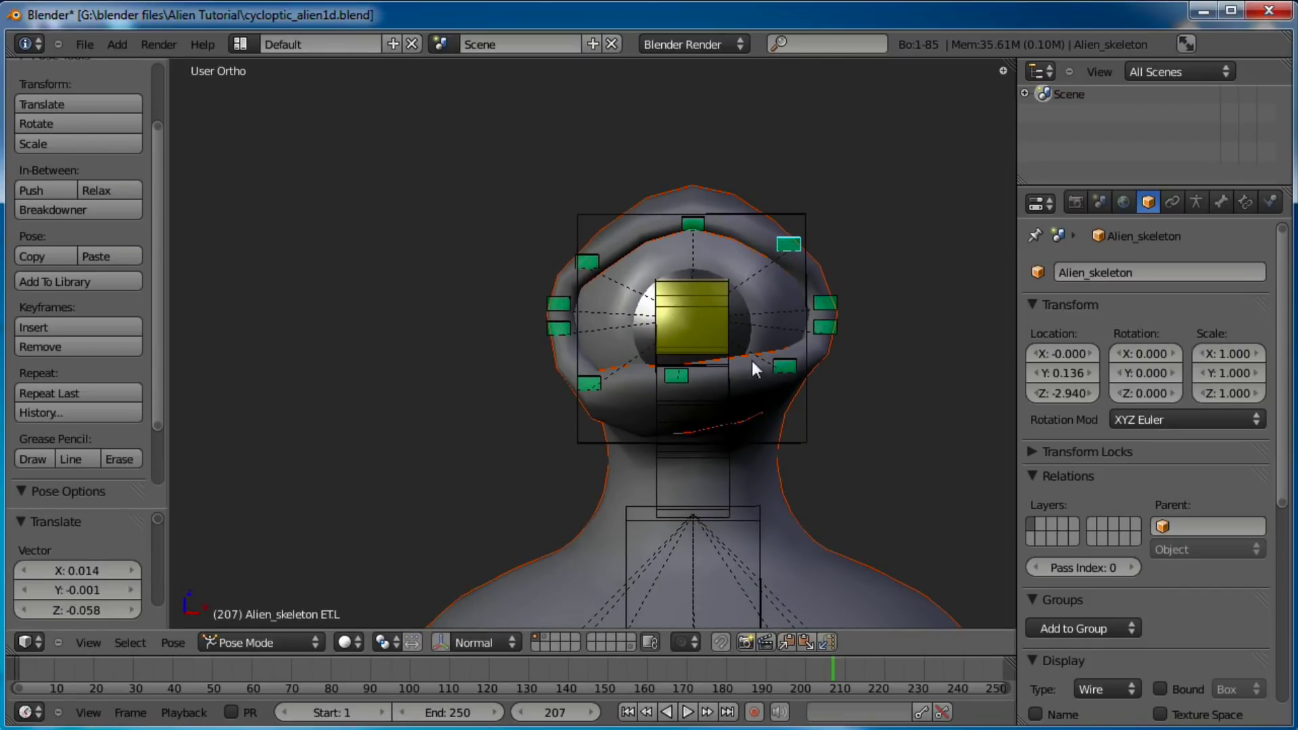
right_click(679, 379)
key(g)
click(724, 421)
Try to clear the rotation of all the skeleton's bones.
scroll(724, 421, down, 3)
shift+middle_drag(723, 420, 684, 251)
scroll(686, 270, down, 3)
key(a)
key(alt+r)
scroll(686, 298, down, 4)
shift+middle_drag(695, 379, 690, 232)
key(ctrl+z)
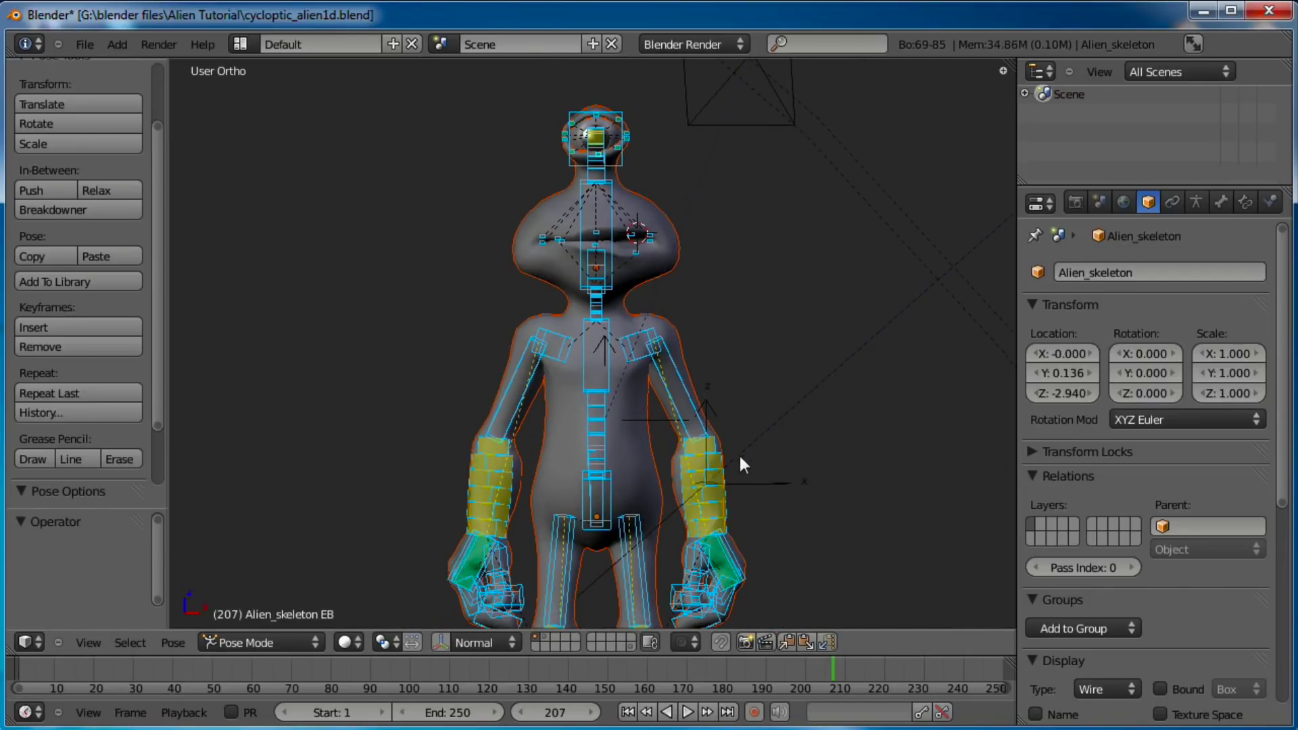
Select only the head, eye and mouth bones from the right side, clear their pose location and rotation, and deselect all bones.
key(KP_3)
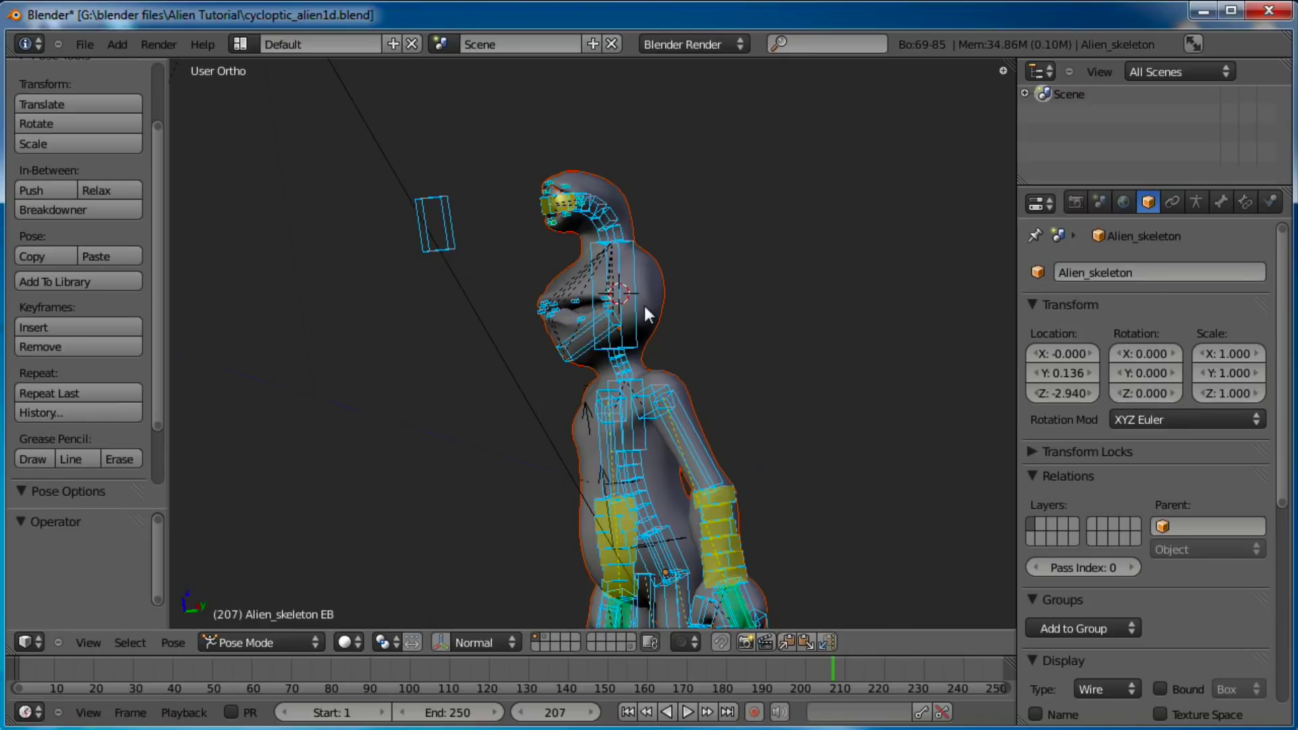
key(a)
key(b)
drag(690, 156, 454, 388)
key(alt+g)
click(630, 266)
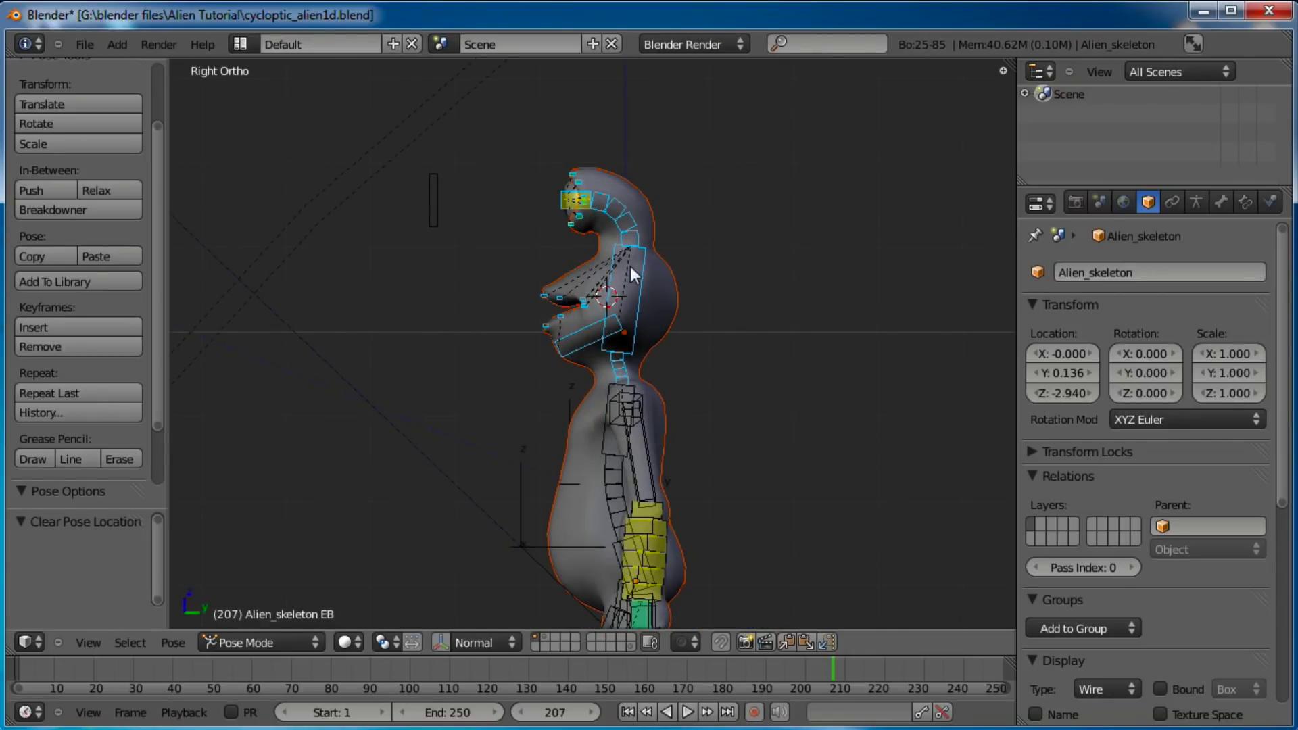
key(alt+r)
click(630, 267)
key(a)
middle_drag(630, 266, 669, 260)
Show the alien through the camera and save over the existing cycloptic_alien1d.blend.
key(KP_0)
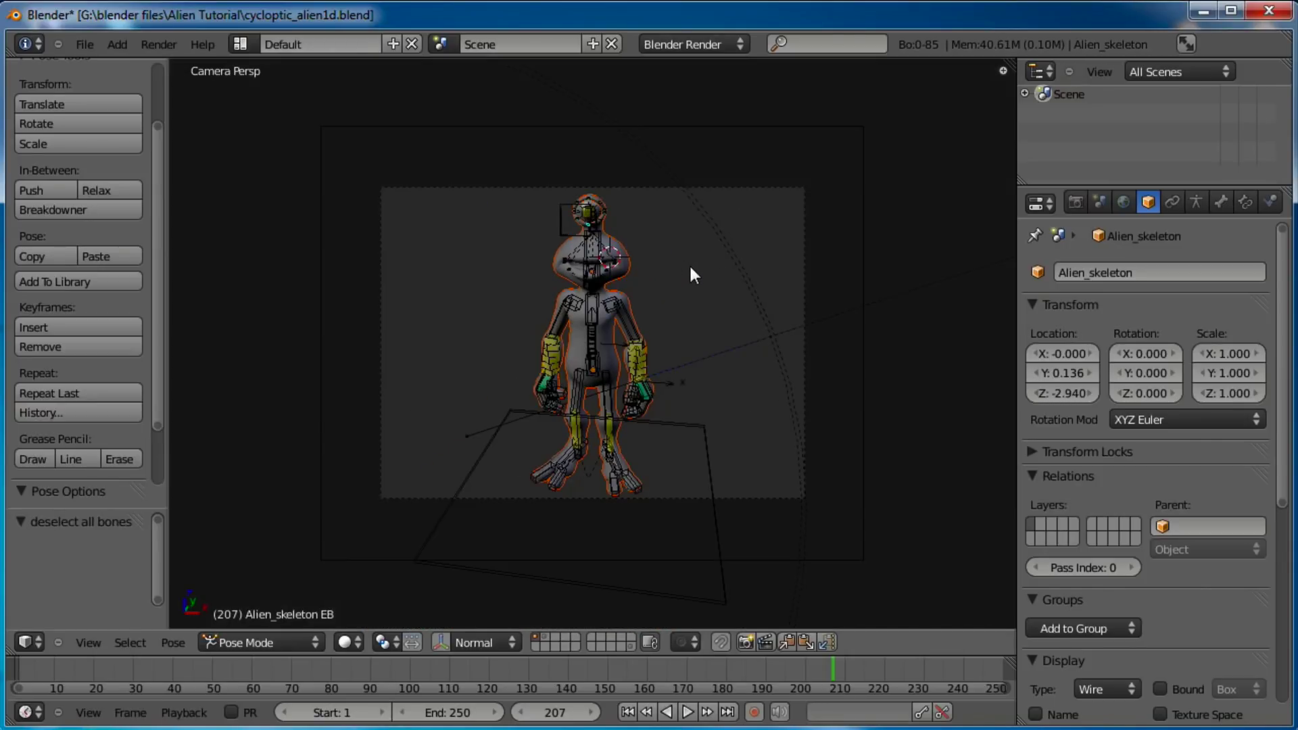
key(Home)
scroll(757, 275, down, 3)
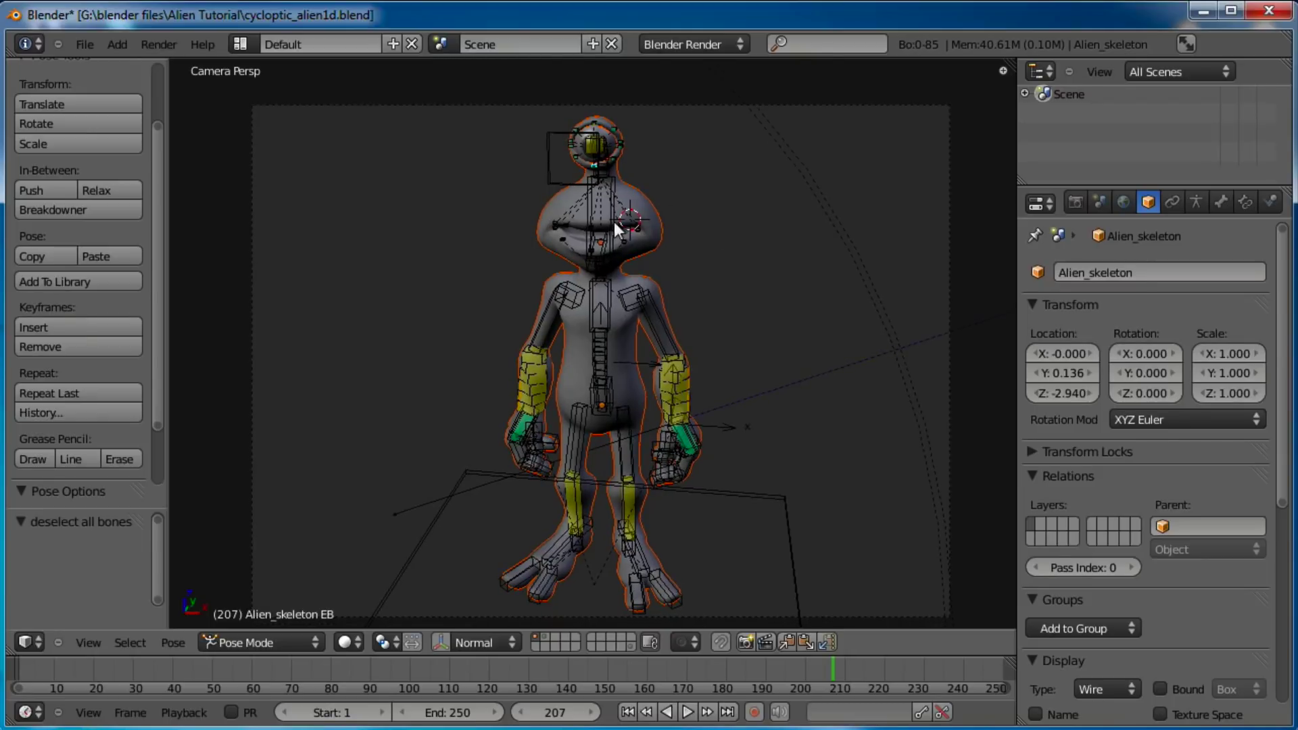
key(ctrl+s)
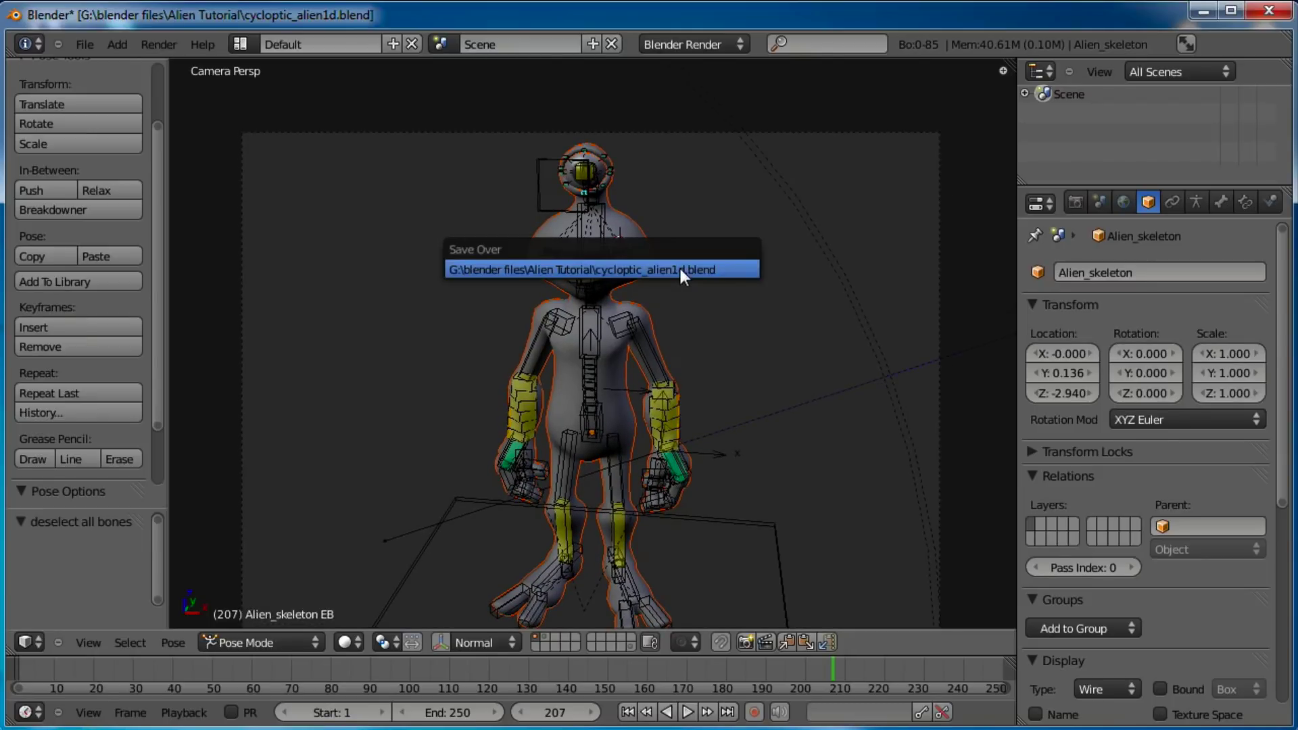
click(680, 269)
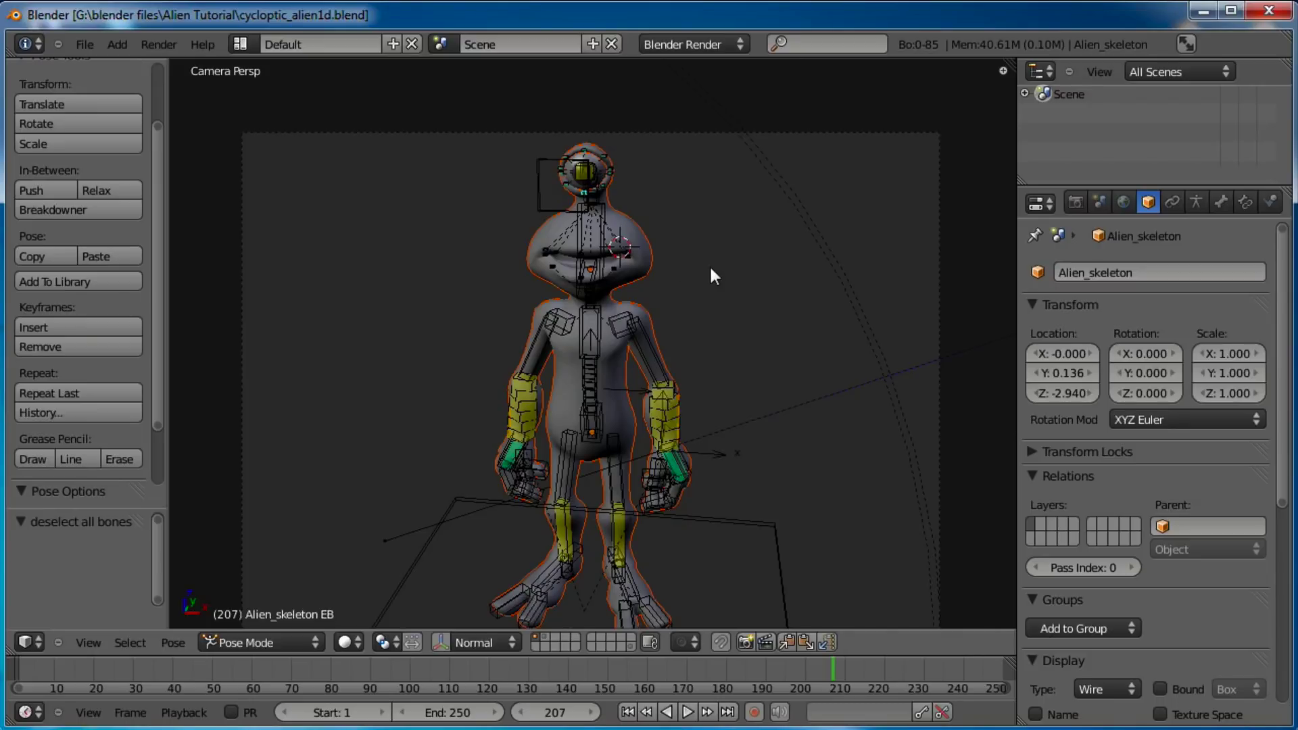